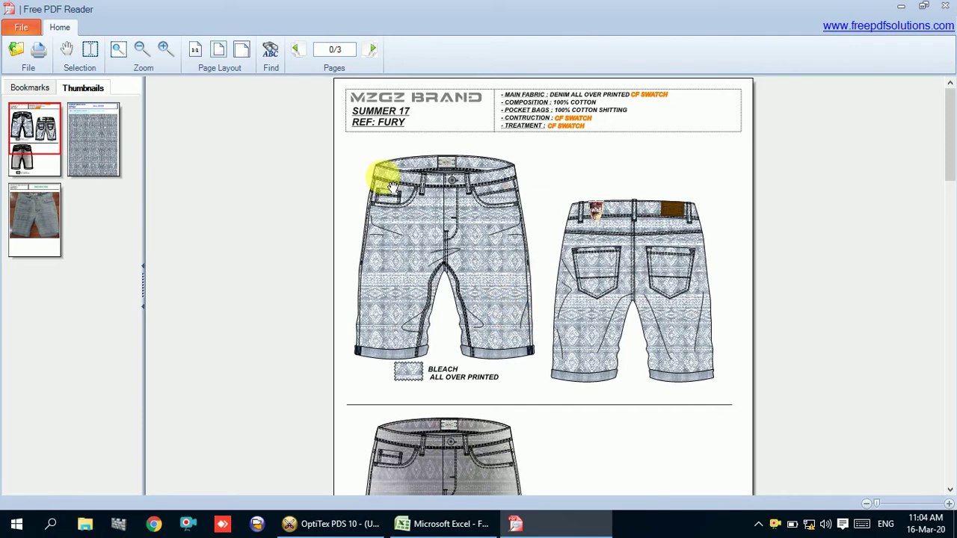
- Scroll through the FURY tech-pack PDF and go to the jeans photo page
{"action": "scroll", "coordinate": [535, 230], "scroll_direction": "down", "scroll_amount": 3}
{"action": "scroll", "coordinate": [515, 273], "scroll_direction": "down", "scroll_amount": 3}
{"action": "scroll", "coordinate": [498, 284], "scroll_direction": "down", "scroll_amount": 2}
{"action": "scroll", "coordinate": [501, 291], "scroll_direction": "down", "scroll_amount": 1}
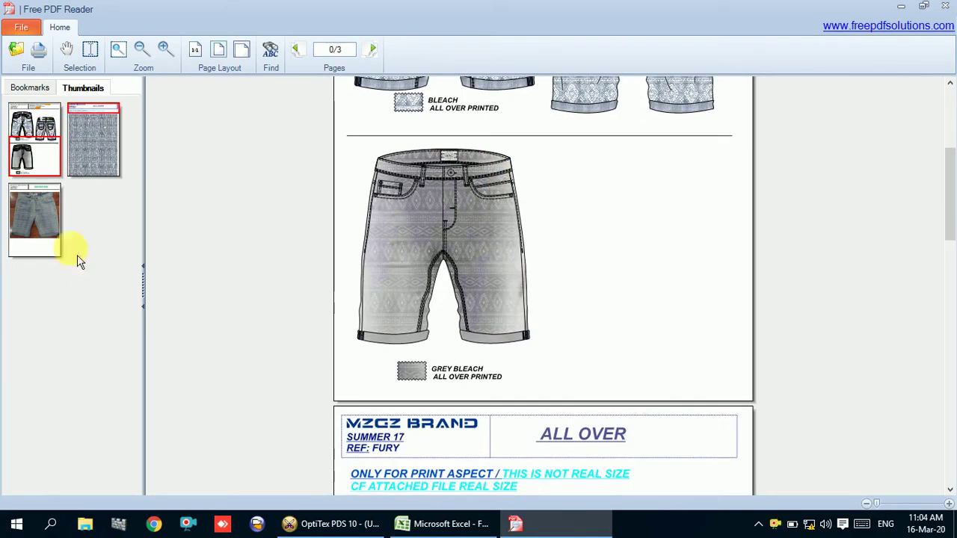
{"action": "left_click", "coordinate": [48, 236]}
{"action": "scroll", "coordinate": [583, 246], "scroll_direction": "down", "scroll_amount": 3}
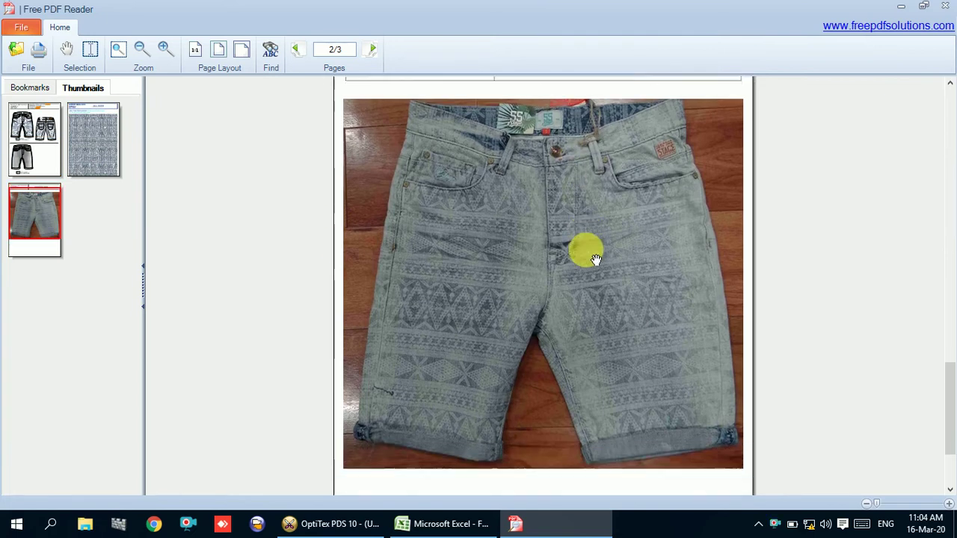
{"action": "scroll", "coordinate": [595, 259], "scroll_direction": "up", "scroll_amount": 2}
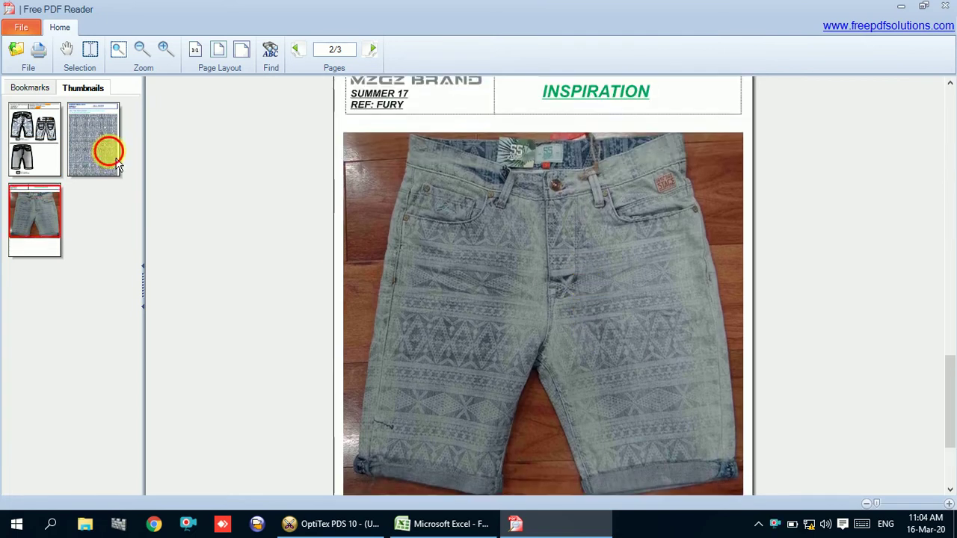
- Look over the all-over print page, then return to the first page of shorts sketches
{"action": "left_click", "coordinate": [116, 161]}
{"action": "scroll", "coordinate": [566, 256], "scroll_direction": "up", "scroll_amount": 2}
{"action": "scroll", "coordinate": [496, 207], "scroll_direction": "up", "scroll_amount": 2}
{"action": "scroll", "coordinate": [520, 237], "scroll_direction": "up", "scroll_amount": 3}
{"action": "scroll", "coordinate": [520, 237], "scroll_direction": "up", "scroll_amount": 4}
{"action": "scroll", "coordinate": [506, 220], "scroll_direction": "up", "scroll_amount": 2}
{"action": "scroll", "coordinate": [590, 240], "scroll_direction": "up", "scroll_amount": 3}
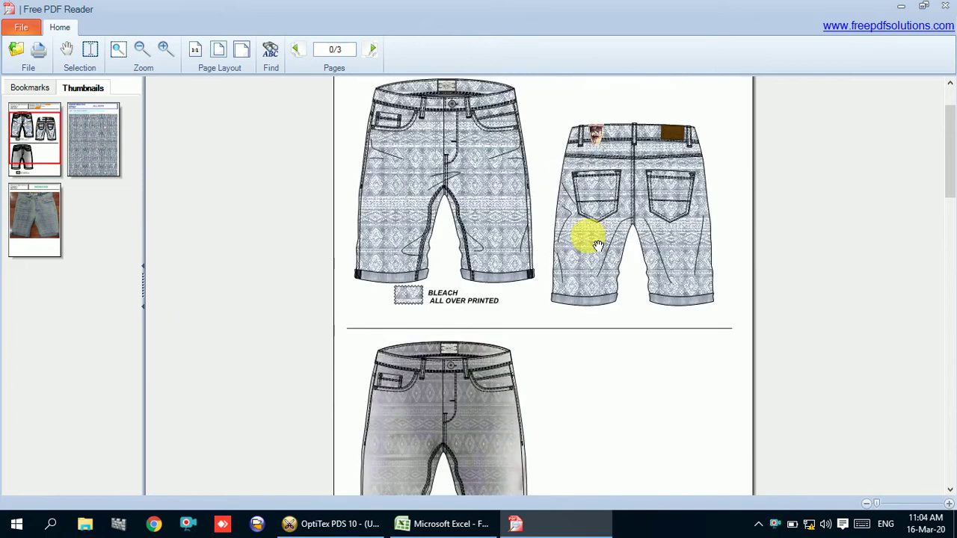
{"action": "scroll", "coordinate": [591, 235], "scroll_direction": "up", "scroll_amount": 3}
{"action": "left_click", "coordinate": [51, 152]}
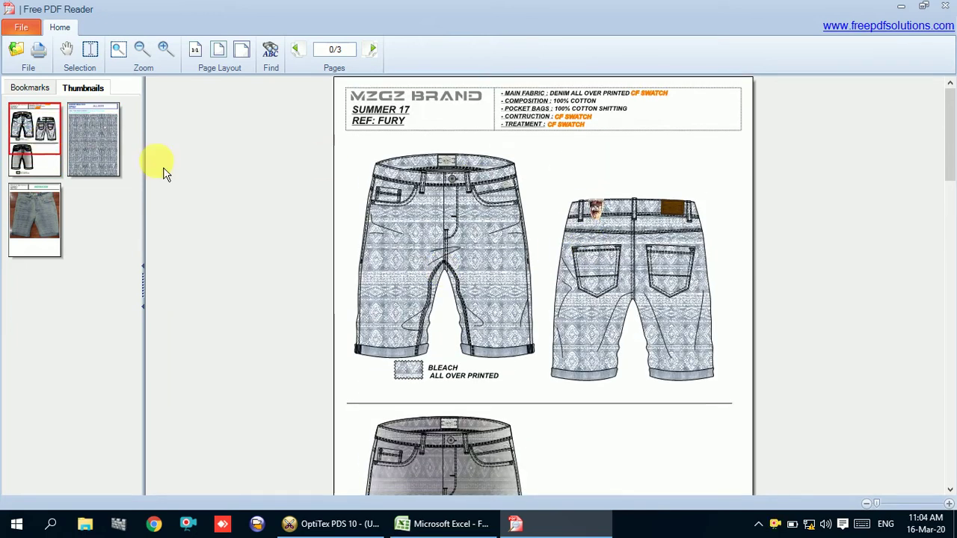
{"action": "scroll", "coordinate": [559, 292], "scroll_direction": "down", "scroll_amount": 2}
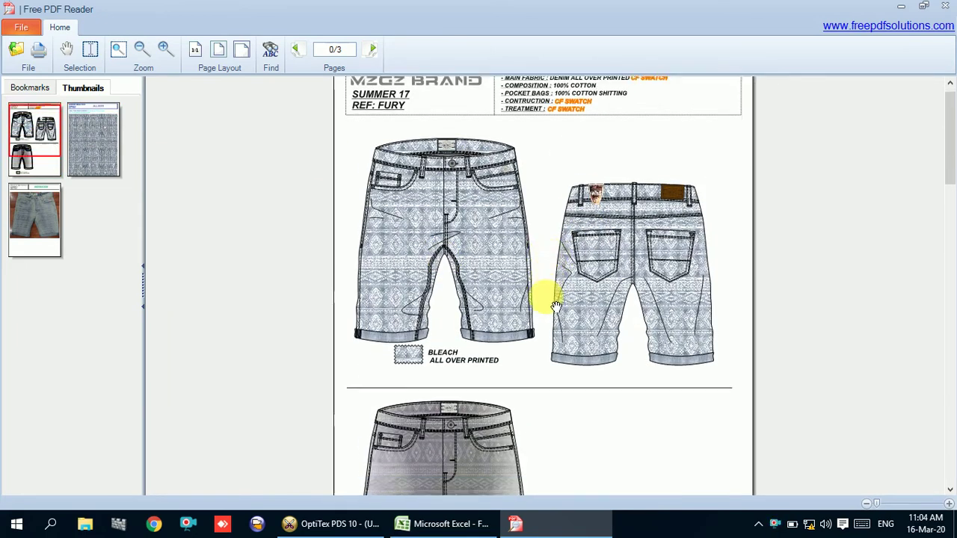
{"action": "scroll", "coordinate": [554, 305], "scroll_direction": "up", "scroll_amount": 2}
{"action": "left_click", "coordinate": [587, 280]}
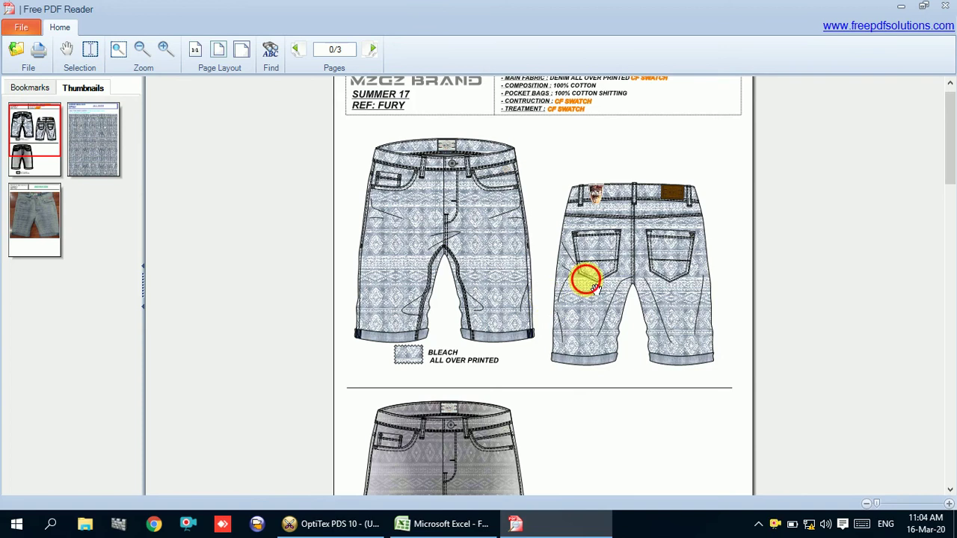
- Zoom in on the shorts sketches, then minimize the reader to show OptiTex PDS 10
{"action": "left_click", "coordinate": [169, 57]}
{"action": "scroll", "coordinate": [703, 411], "scroll_direction": "down", "scroll_amount": 3}
{"action": "scroll", "coordinate": [472, 185], "scroll_direction": "up", "scroll_amount": 2}
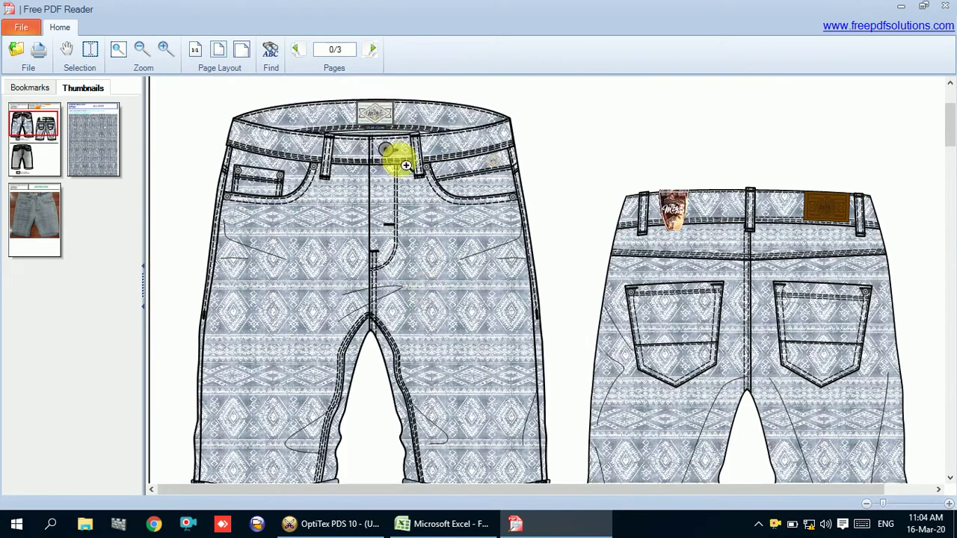
{"action": "scroll", "coordinate": [765, 345], "scroll_direction": "down", "scroll_amount": 3}
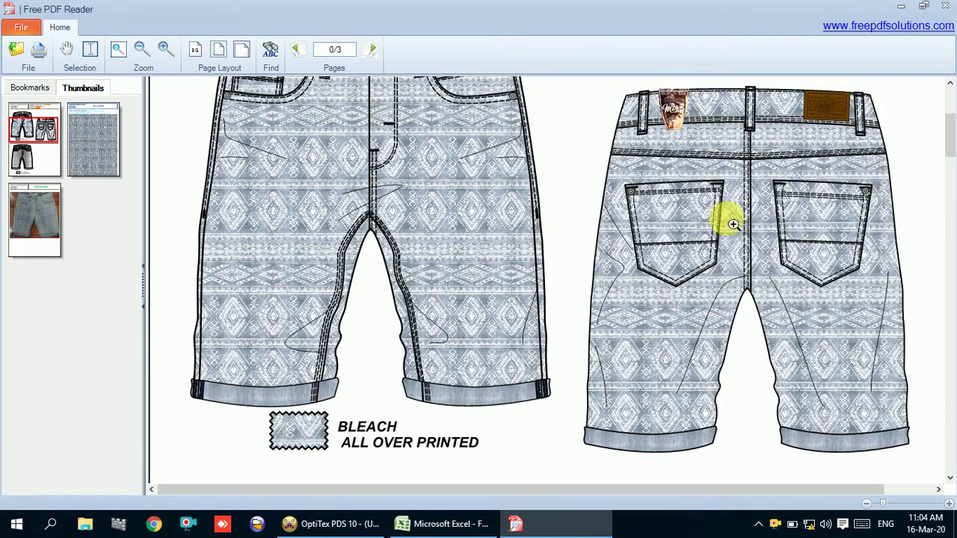
{"action": "scroll", "coordinate": [456, 157], "scroll_direction": "up", "scroll_amount": 4}
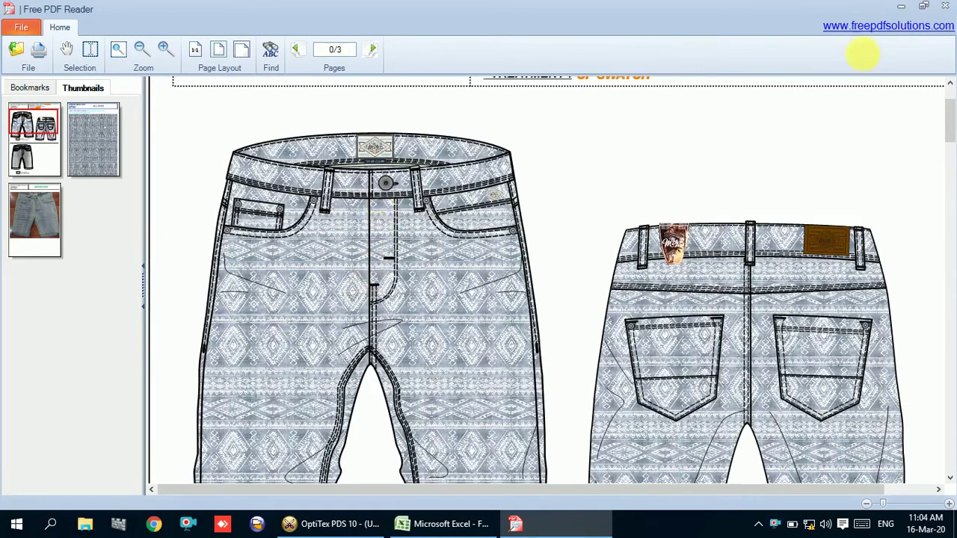
{"action": "left_click", "coordinate": [901, 6]}
{"action": "left_click", "coordinate": [364, 523]}
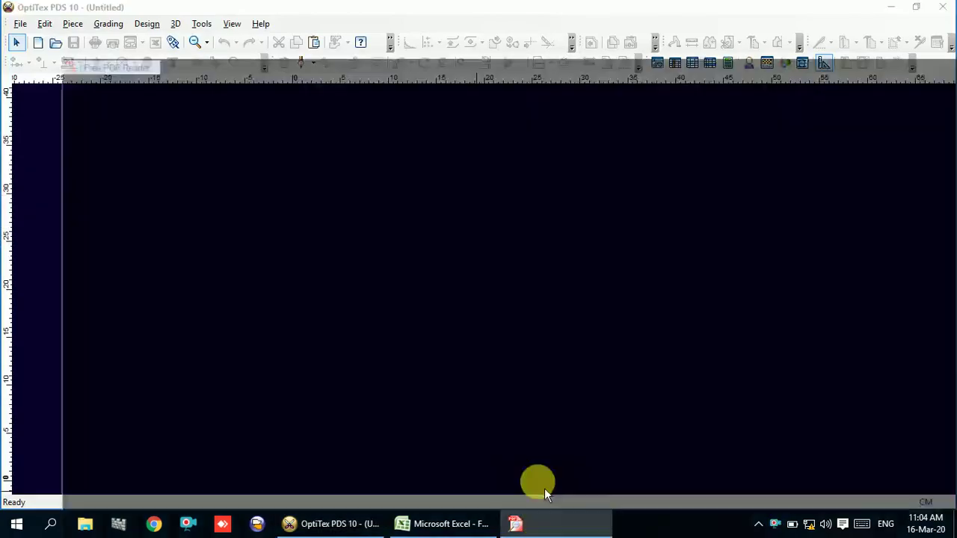
- Bring up the FURY size spec chart in Excel and find the total outseam row
{"action": "left_click", "coordinate": [515, 523]}
{"action": "left_click", "coordinate": [447, 523]}
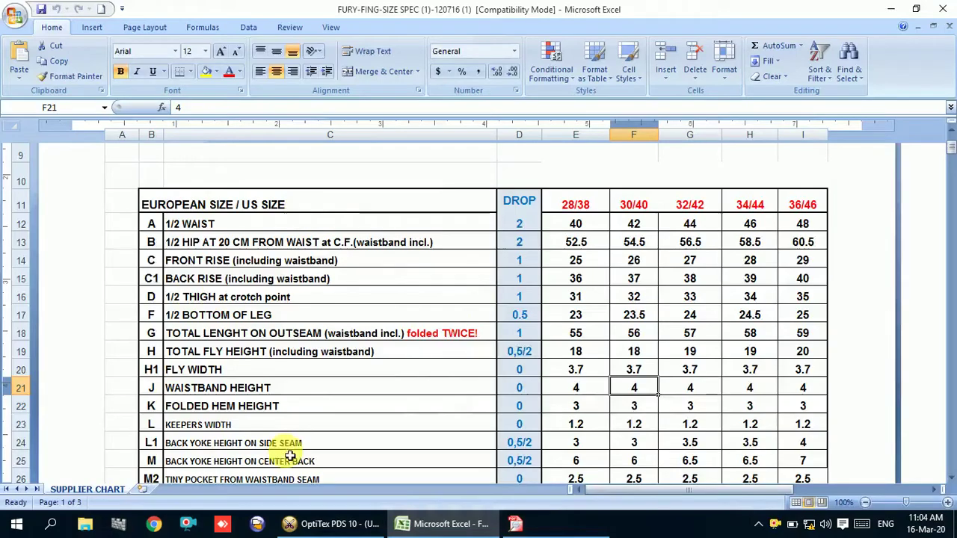
{"action": "scroll", "coordinate": [391, 349], "scroll_direction": "up", "scroll_amount": 1}
{"action": "scroll", "coordinate": [299, 368], "scroll_direction": "up", "scroll_amount": 2}
{"action": "scroll", "coordinate": [228, 247], "scroll_direction": "down", "scroll_amount": 5}
{"action": "scroll", "coordinate": [214, 246], "scroll_direction": "up", "scroll_amount": 2}
{"action": "scroll", "coordinate": [174, 237], "scroll_direction": "up", "scroll_amount": 1}
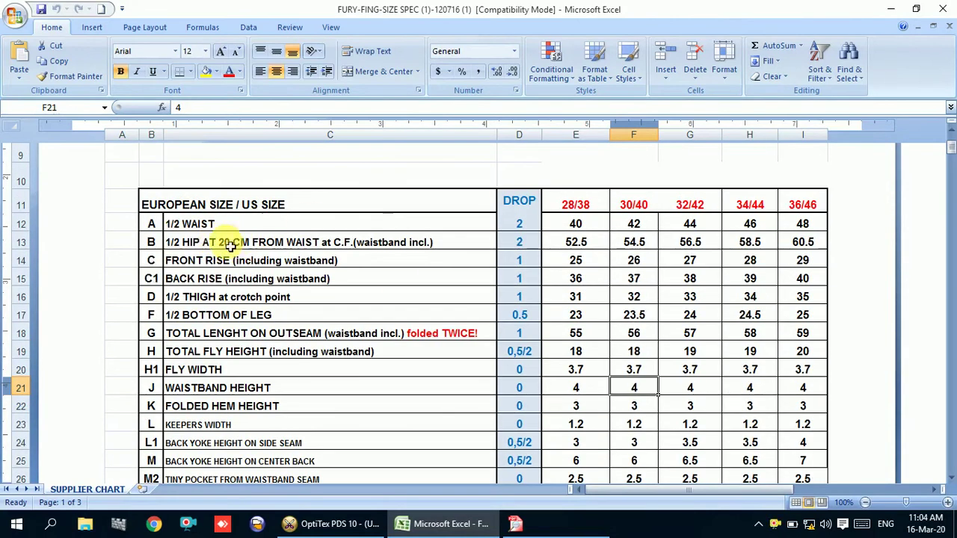
{"action": "left_click", "coordinate": [219, 333]}
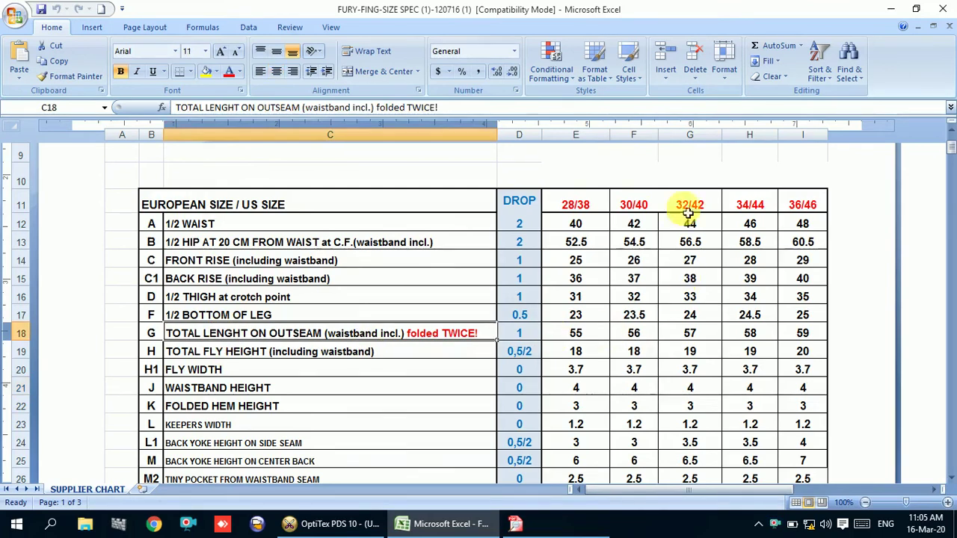
{"action": "scroll", "coordinate": [706, 224], "scroll_direction": "up", "scroll_amount": 3}
{"action": "scroll", "coordinate": [705, 400], "scroll_direction": "down", "scroll_amount": 3}
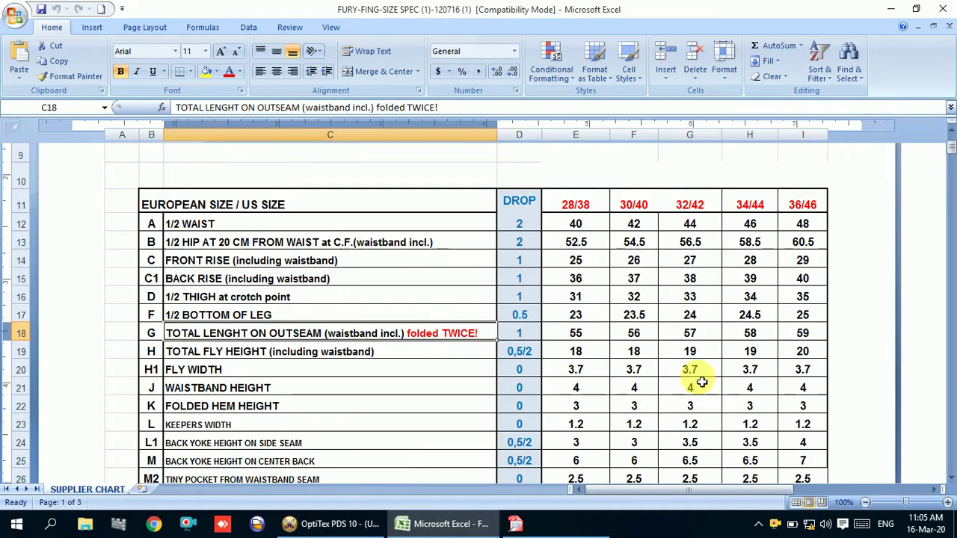
- Select the 32/42 size column's measurements from G11 to G27
{"action": "mouse_move", "coordinate": [704, 205]}
{"action": "left_mouse_down"}
{"action": "mouse_move", "coordinate": [689, 502]}
{"action": "mouse_move", "coordinate": [700, 362]}
{"action": "left_mouse_up"}
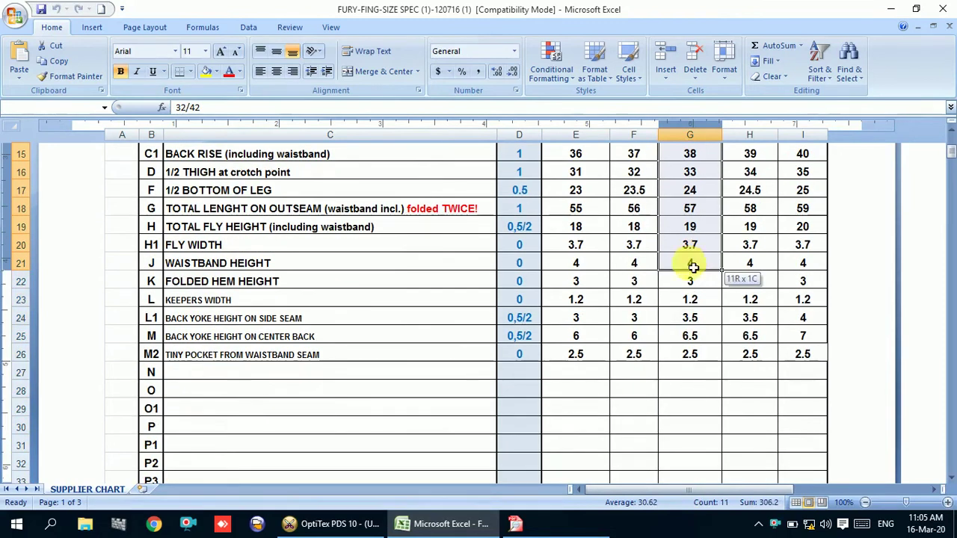
{"action": "scroll", "coordinate": [374, 246], "scroll_direction": "up", "scroll_amount": 3}
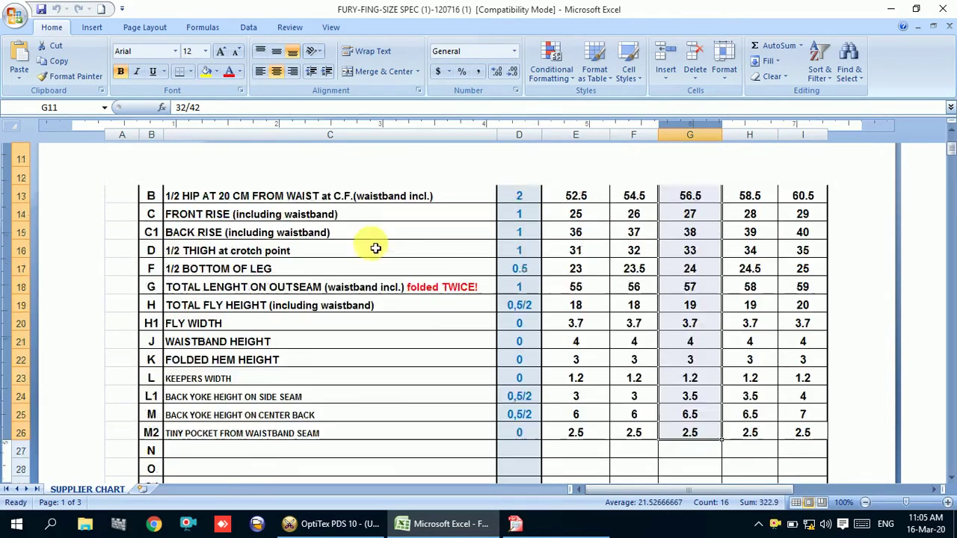
{"action": "left_click", "coordinate": [240, 75]}
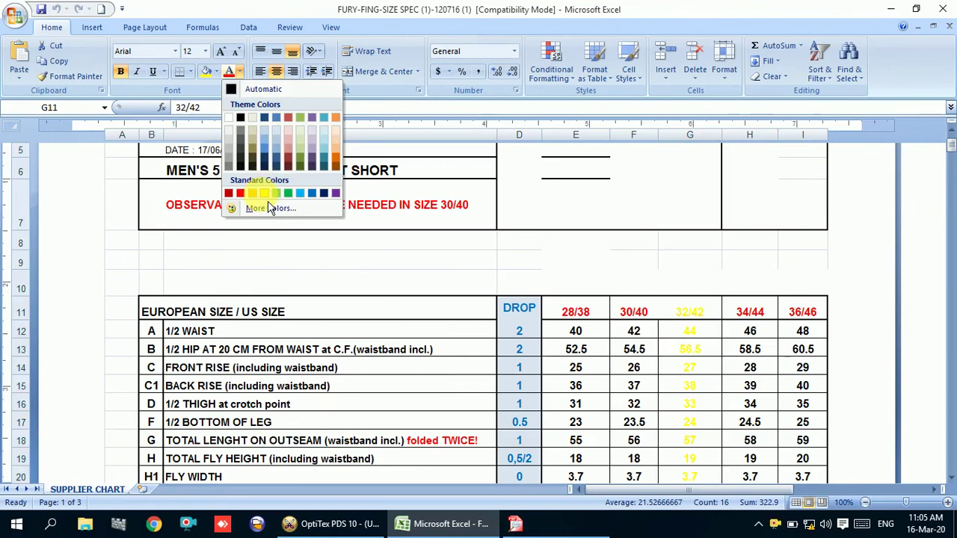
- Fill the selected 32/42 column with olive green, then deselect it and review the outseam row
{"action": "left_click", "coordinate": [216, 72]}
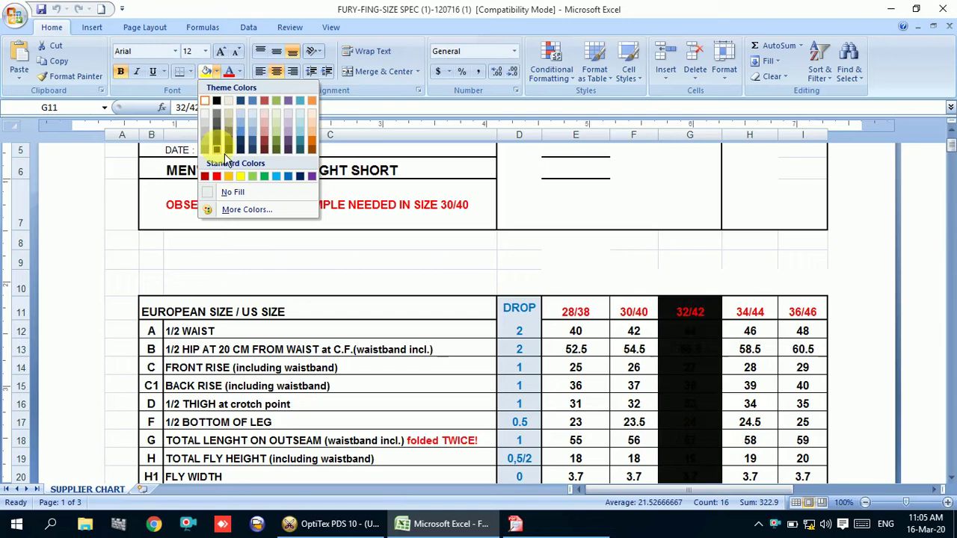
{"action": "left_click", "coordinate": [286, 112]}
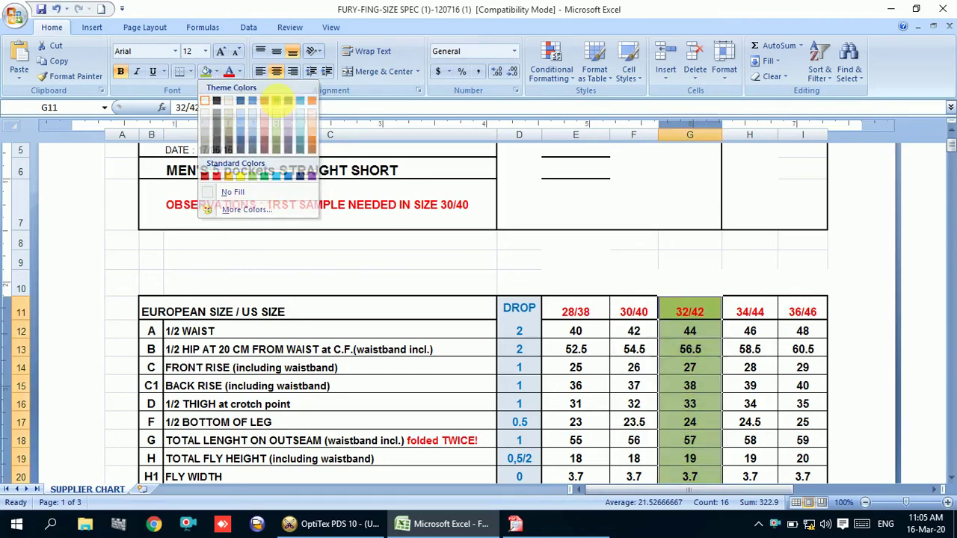
{"action": "left_click", "coordinate": [692, 283]}
{"action": "scroll", "coordinate": [714, 330], "scroll_direction": "down", "scroll_amount": 3}
{"action": "scroll", "coordinate": [711, 330], "scroll_direction": "up", "scroll_amount": 2}
{"action": "scroll", "coordinate": [677, 306], "scroll_direction": "up", "scroll_amount": 3}
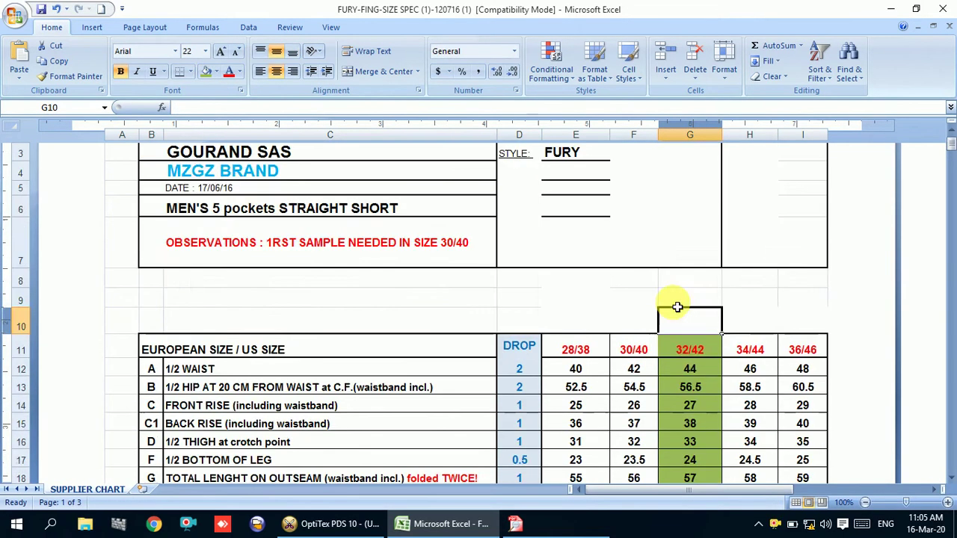
{"action": "scroll", "coordinate": [707, 333], "scroll_direction": "down", "scroll_amount": 3}
{"action": "scroll", "coordinate": [699, 321], "scroll_direction": "up", "scroll_amount": 1}
{"action": "scroll", "coordinate": [694, 299], "scroll_direction": "up", "scroll_amount": 1}
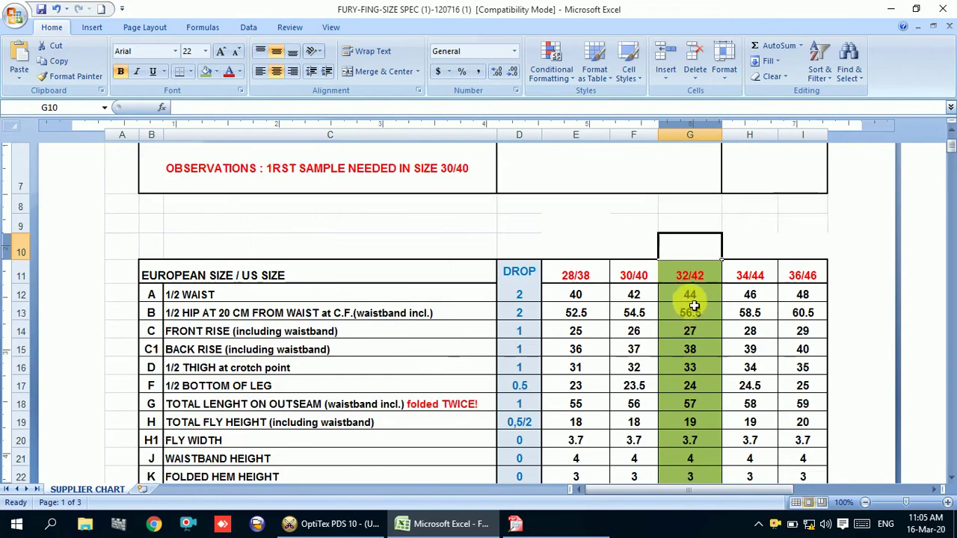
{"action": "scroll", "coordinate": [494, 374], "scroll_direction": "down", "scroll_amount": 1}
{"action": "left_click", "coordinate": [209, 334]}
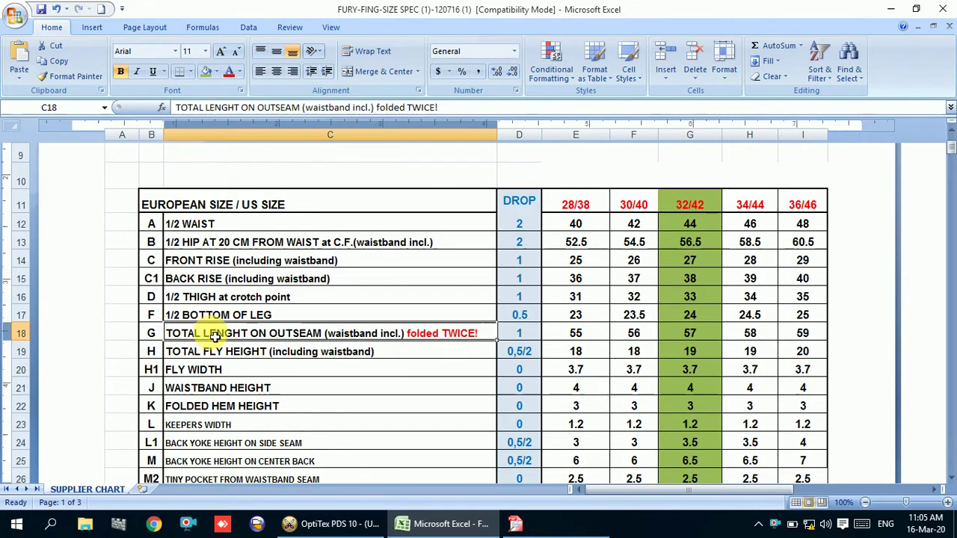
{"action": "left_click", "coordinate": [700, 332]}
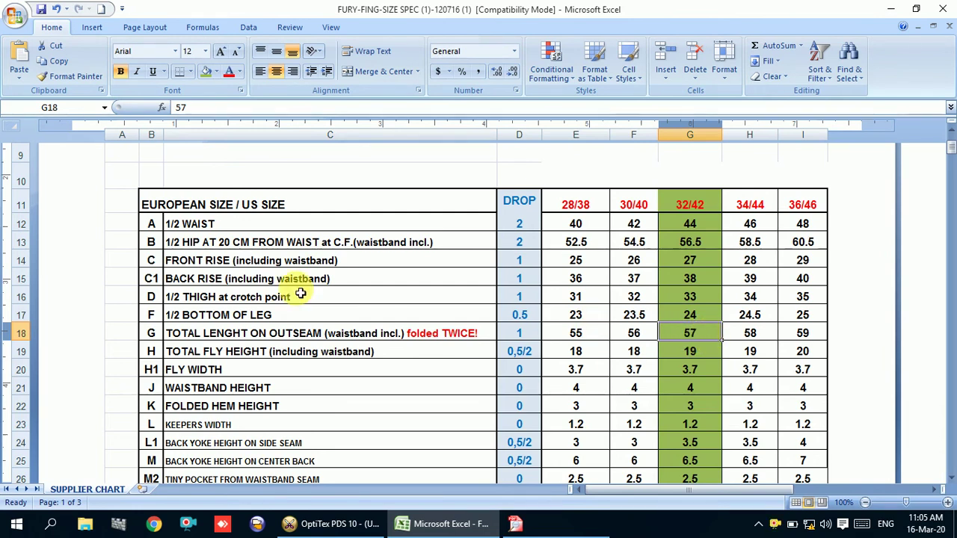
{"action": "left_click", "coordinate": [213, 243]}
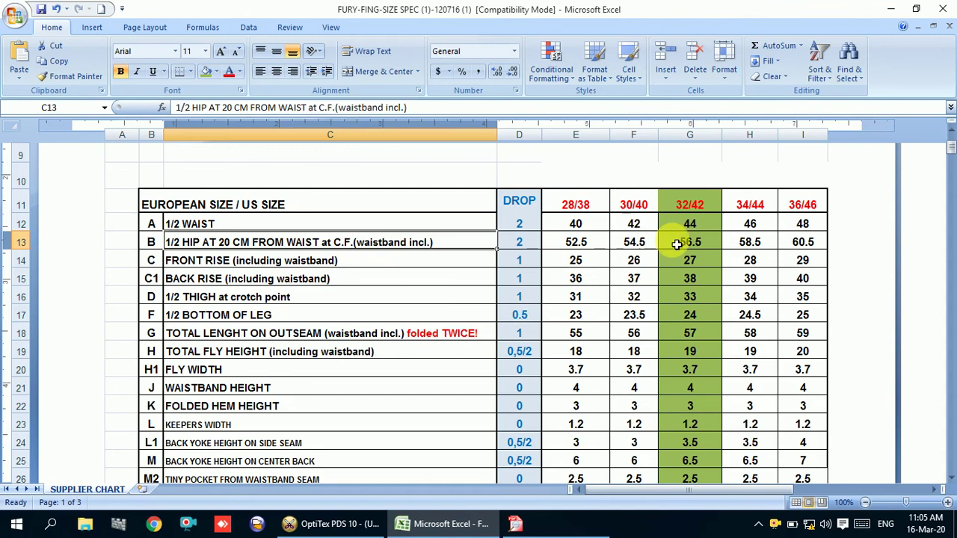
{"action": "left_click", "coordinate": [704, 247]}
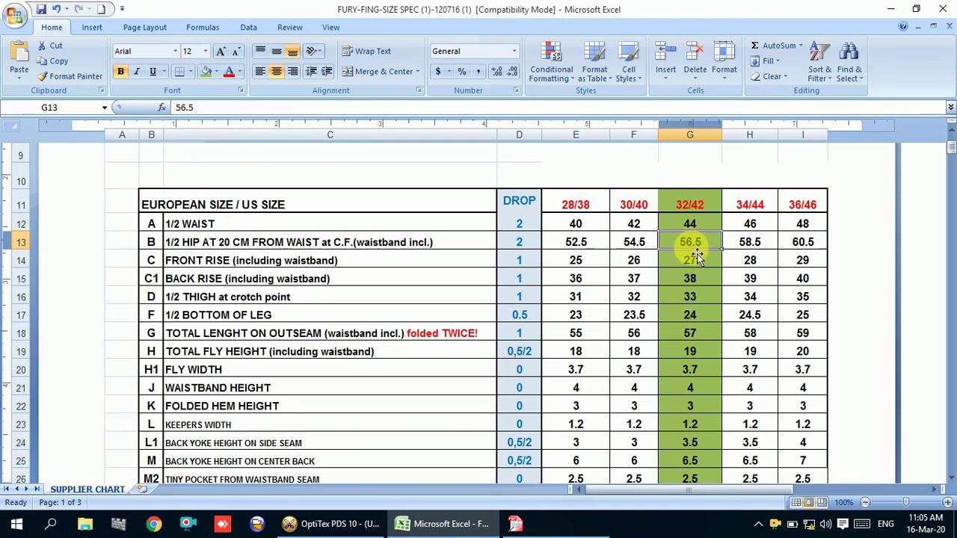
{"action": "left_click", "coordinate": [333, 524]}
{"action": "left_click", "coordinate": [357, 526]}
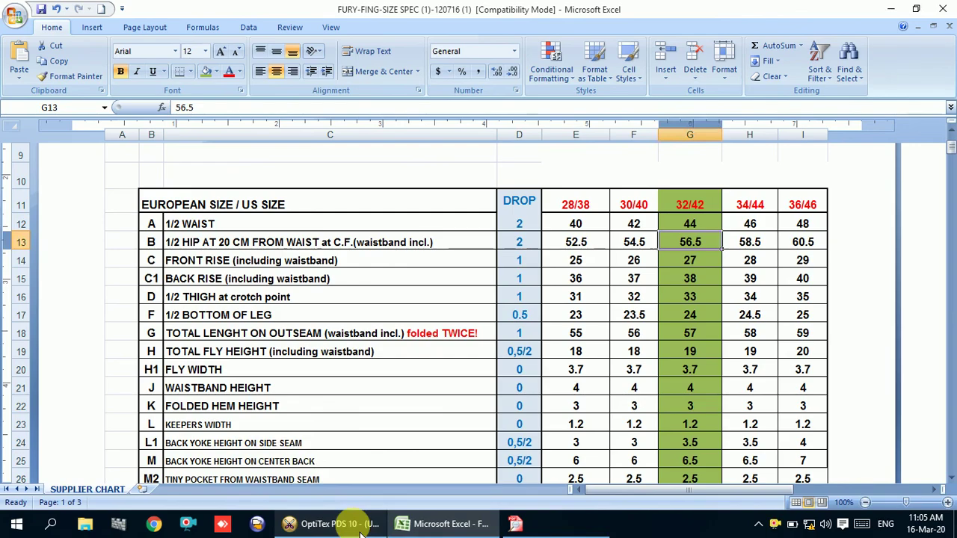
- Calculate 56.5 / 2 − 2.5 = 25.75 in the OptiTex calculator, then close it
{"action": "left_click", "coordinate": [352, 525]}
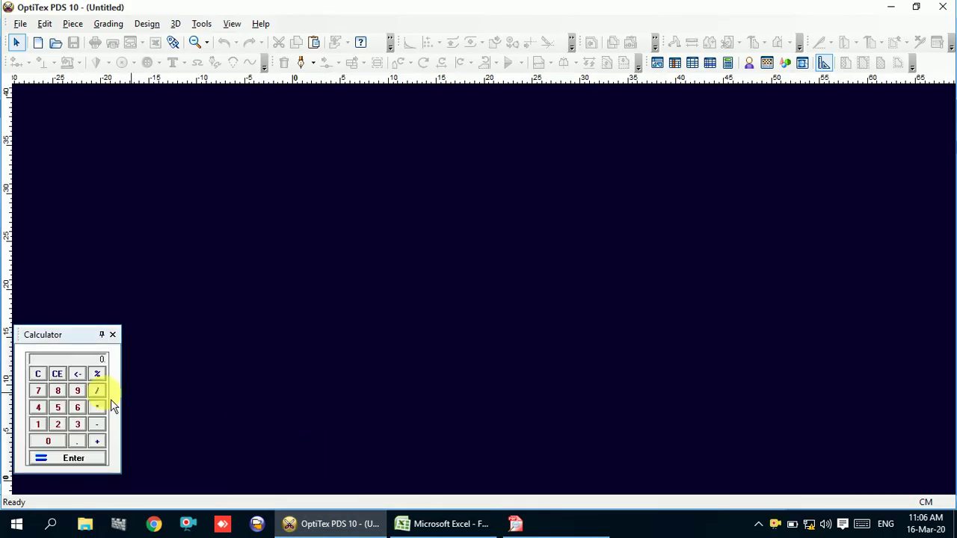
{"action": "type", "text": "6."}
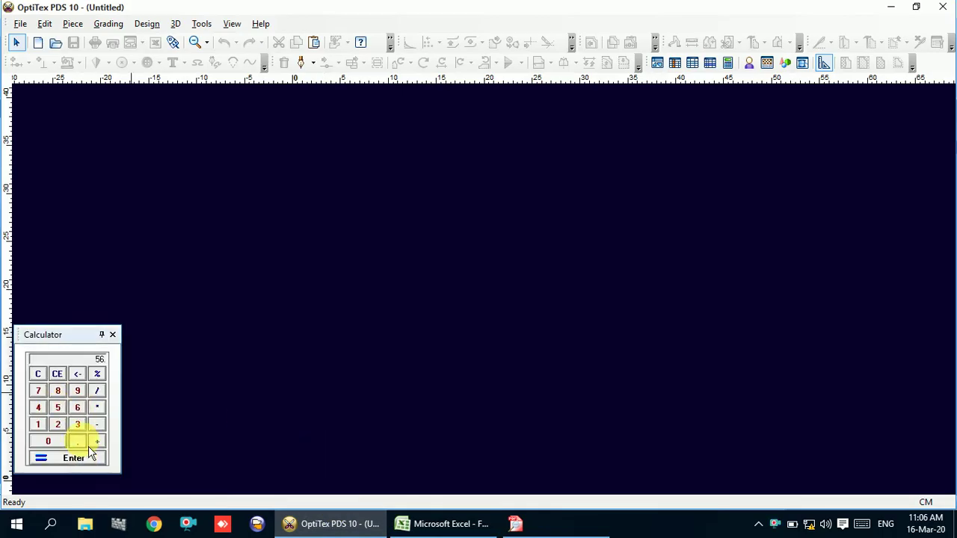
{"action": "left_click", "coordinate": [58, 408]}
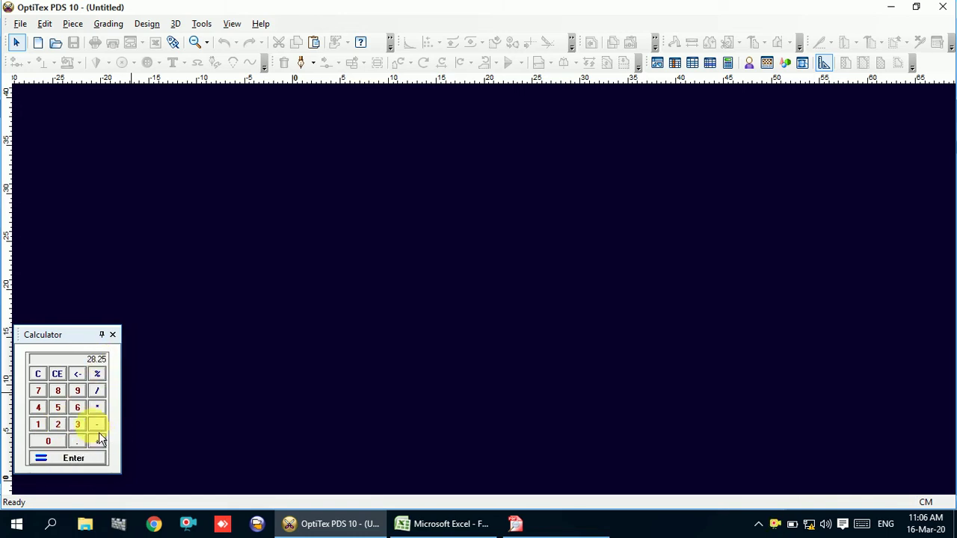
{"action": "left_click", "coordinate": [63, 428]}
{"action": "left_click", "coordinate": [79, 461]}
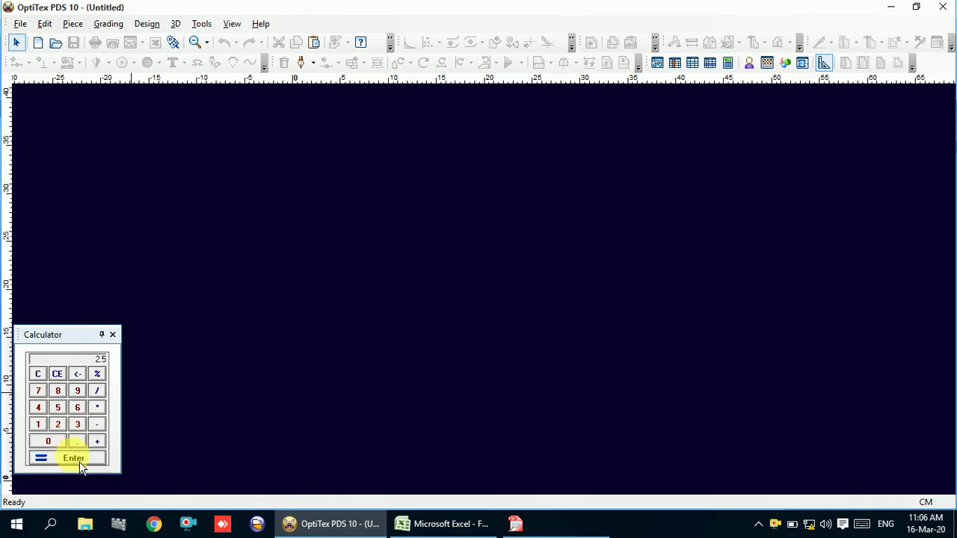
{"action": "left_click", "coordinate": [112, 335]}
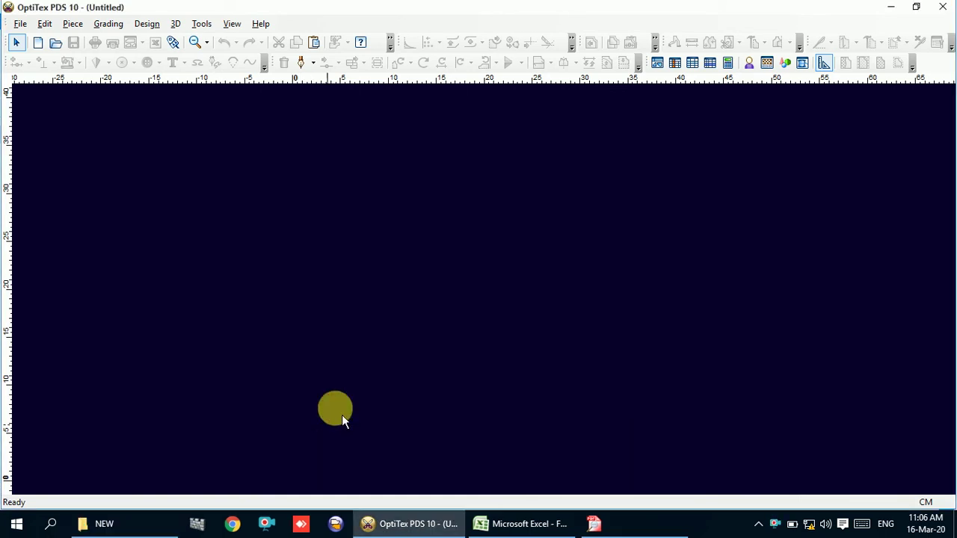
- Open the rectangular piece settings and close them without creating a piece
{"action": "right_click", "coordinate": [396, 167]}
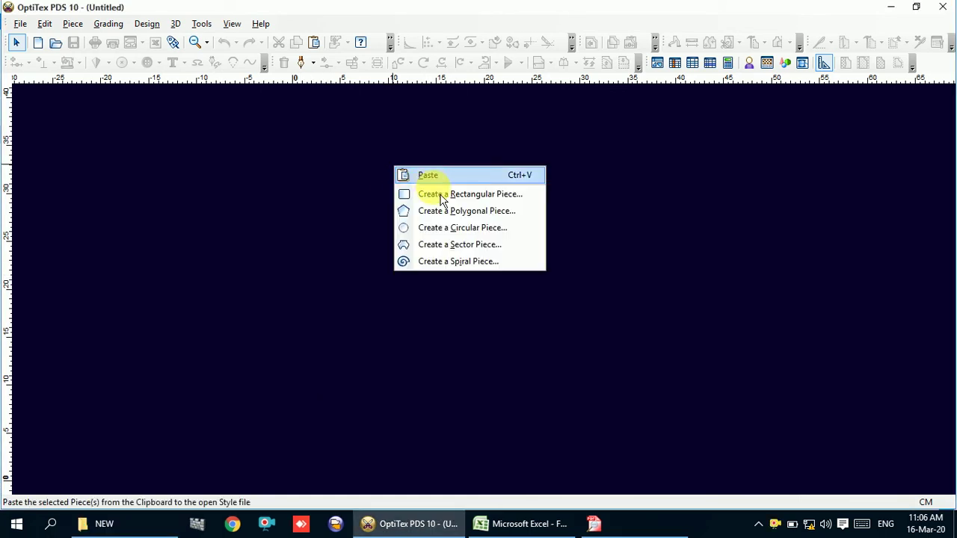
{"action": "left_click", "coordinate": [443, 197]}
{"action": "double_click", "coordinate": [658, 188]}
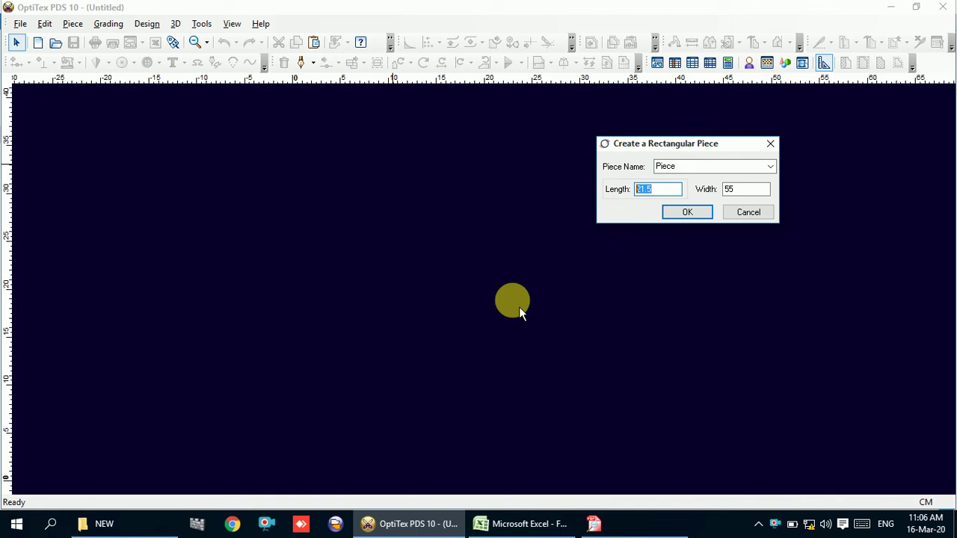
{"action": "left_click", "coordinate": [770, 144]}
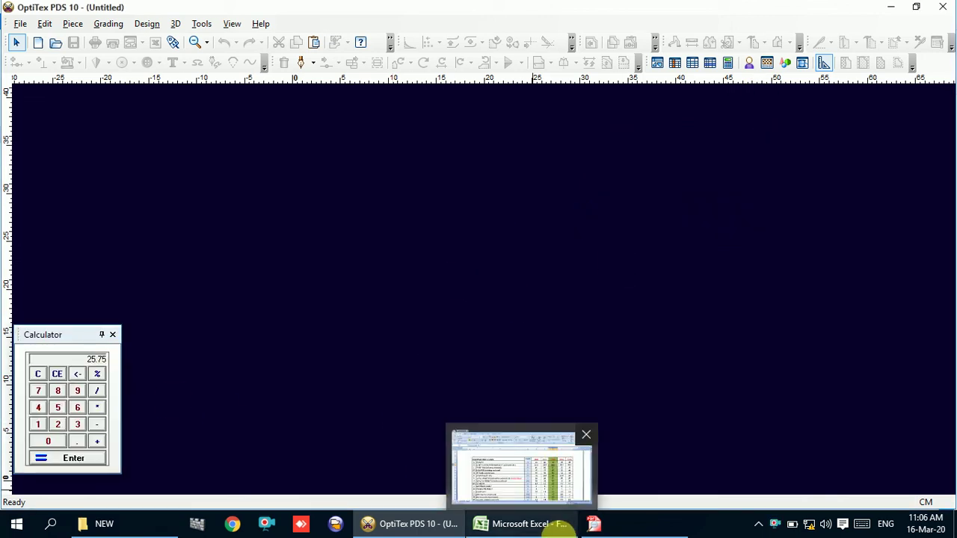
- Look up the 32/42 total outseam length of 57 in the Excel spec sheet
{"action": "left_click", "coordinate": [524, 524]}
{"action": "left_click", "coordinate": [216, 334]}
{"action": "left_click", "coordinate": [687, 335]}
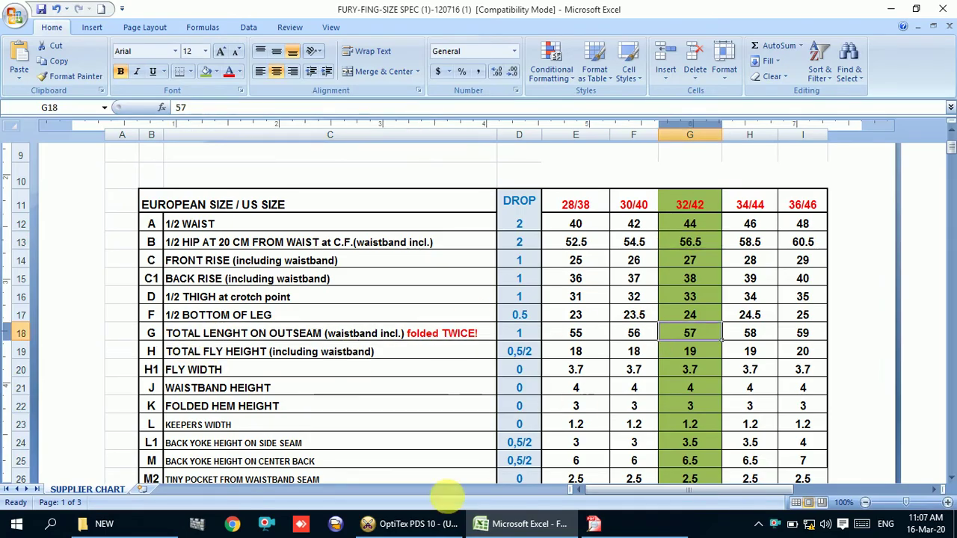
{"action": "left_click", "coordinate": [408, 523]}
- Reopen the rectangular piece settings and close them again unchanged
{"action": "right_click", "coordinate": [411, 272]}
{"action": "left_click", "coordinate": [464, 298]}
{"action": "double_click", "coordinate": [658, 189]}
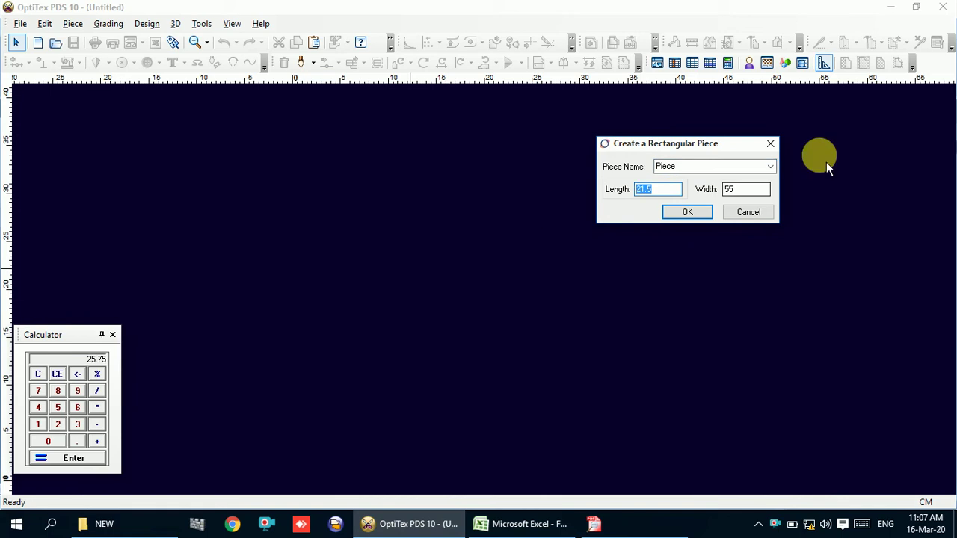
{"action": "left_click", "coordinate": [770, 142]}
- Keep Centimeters as the working unit in the program preferences
{"action": "left_click", "coordinate": [202, 23]}
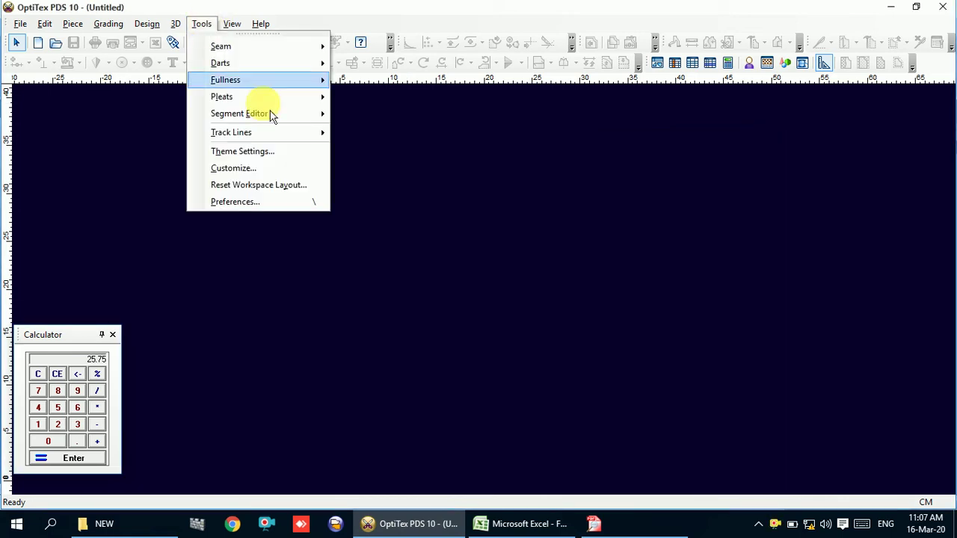
{"action": "left_click", "coordinate": [252, 205]}
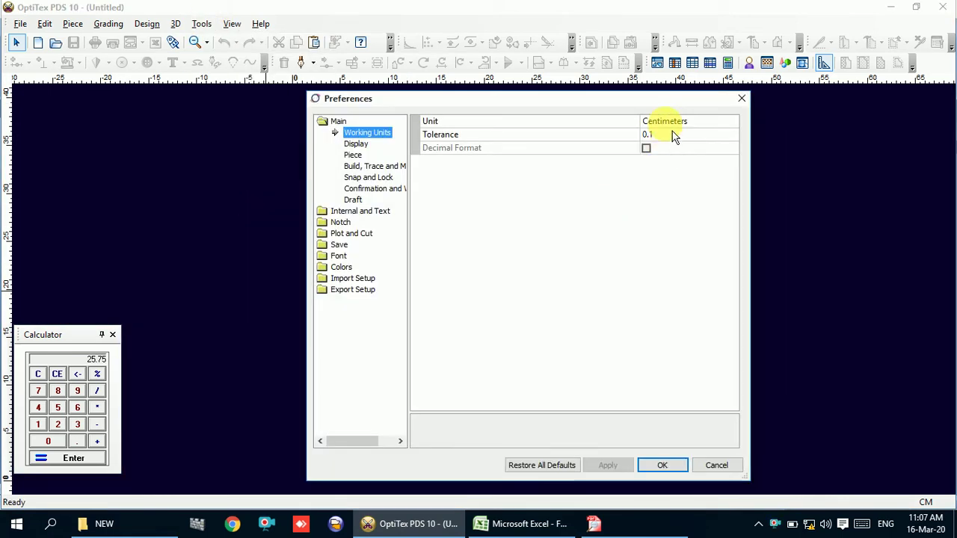
{"action": "left_click", "coordinate": [677, 123]}
{"action": "left_click", "coordinate": [733, 122]}
{"action": "left_click", "coordinate": [685, 147]}
{"action": "left_click", "coordinate": [663, 465]}
- Create a 60 × 30 rectangular piece
{"action": "right_click", "coordinate": [496, 237]}
{"action": "left_click", "coordinate": [617, 266]}
{"action": "double_click", "coordinate": [666, 188]}
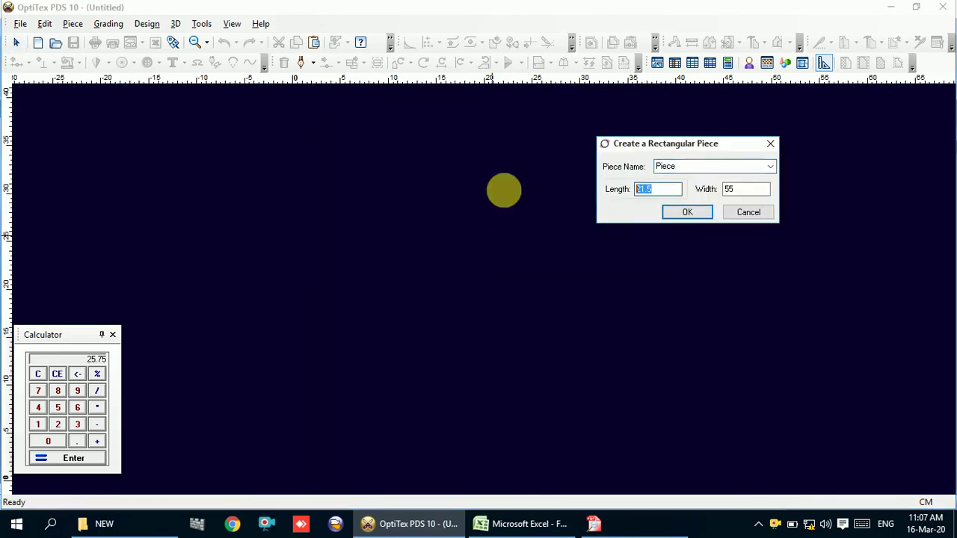
{"action": "left_click", "coordinate": [523, 524]}
{"action": "left_click", "coordinate": [521, 524]}
{"action": "type", "text": "57"}
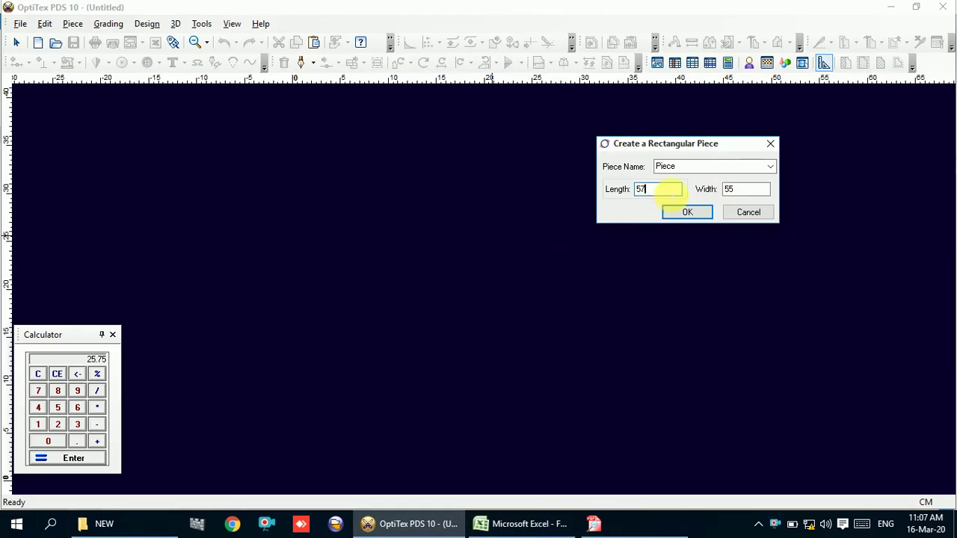
{"action": "left_click_drag", "start_coordinate": [666, 193], "coordinate": [592, 197]}
{"action": "type", "text": "6"}
{"action": "left_click_drag", "start_coordinate": [758, 192], "coordinate": [664, 180]}
{"action": "type", "text": "30"}
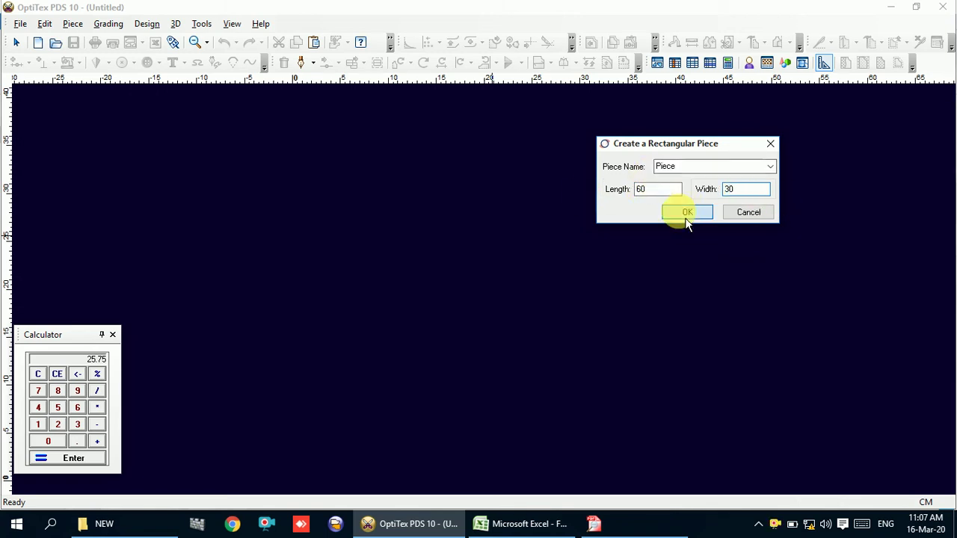
{"action": "left_click", "coordinate": [687, 213]}
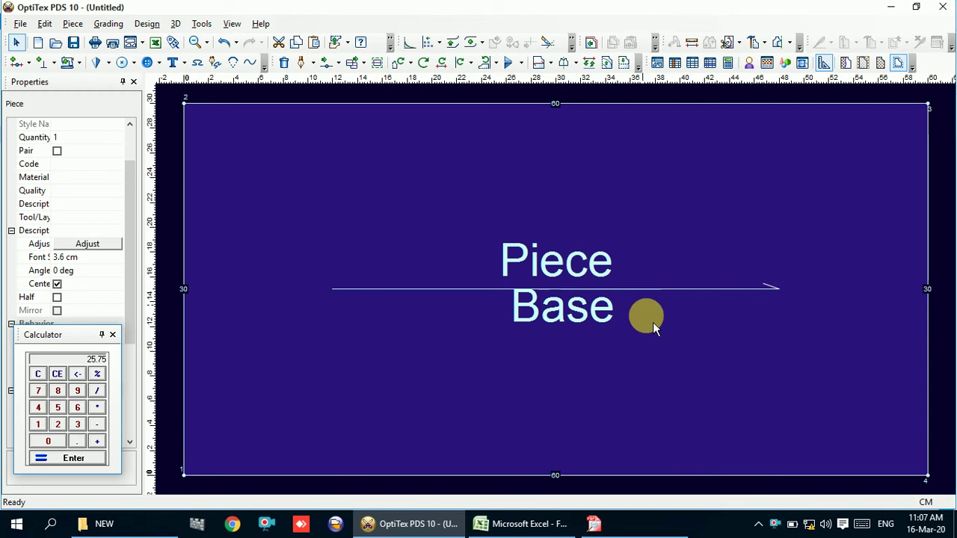
- Add a line parallel to the piece's left side at 57, adding points on the snapped contour
{"action": "scroll", "coordinate": [585, 276], "scroll_direction": "down", "scroll_amount": 2}
{"action": "scroll", "coordinate": [561, 295], "scroll_direction": "up", "scroll_amount": 1}
{"action": "scroll", "coordinate": [561, 295], "scroll_direction": "down", "scroll_amount": 2}
{"action": "scroll", "coordinate": [560, 295], "scroll_direction": "up", "scroll_amount": 1}
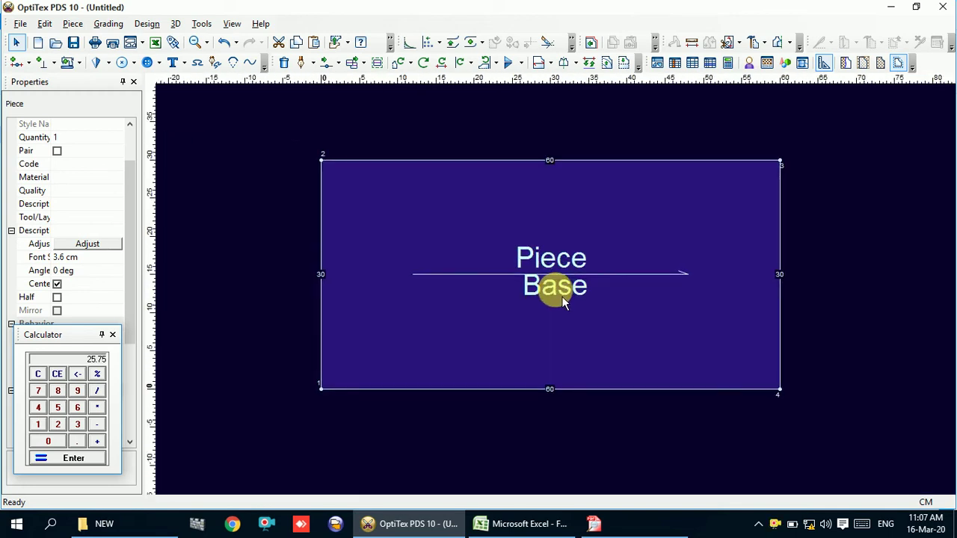
{"action": "key", "text": "p"}
{"action": "left_click", "coordinate": [321, 389]}
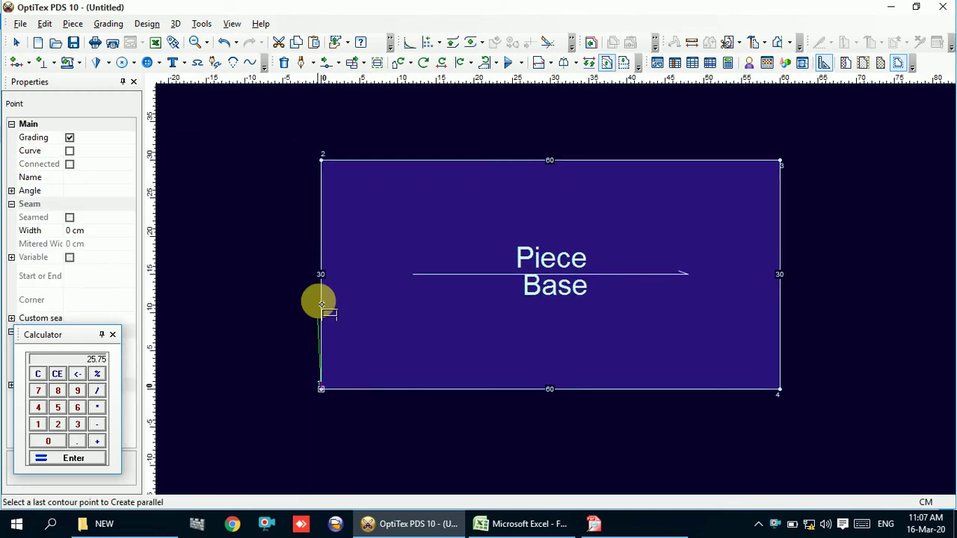
{"action": "left_click", "coordinate": [322, 159]}
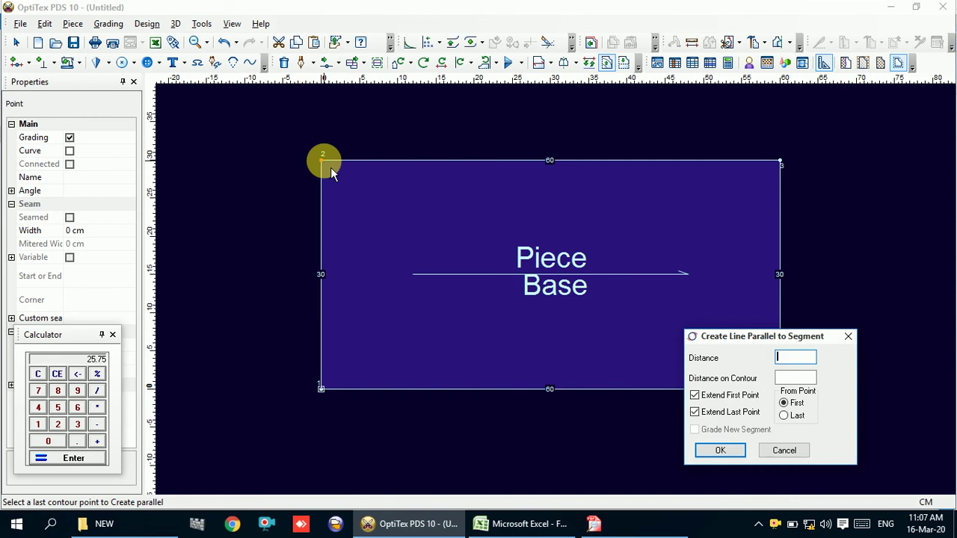
{"action": "type", "text": "57"}
{"action": "key", "text": "Return"}
{"action": "left_click", "coordinate": [487, 291]}
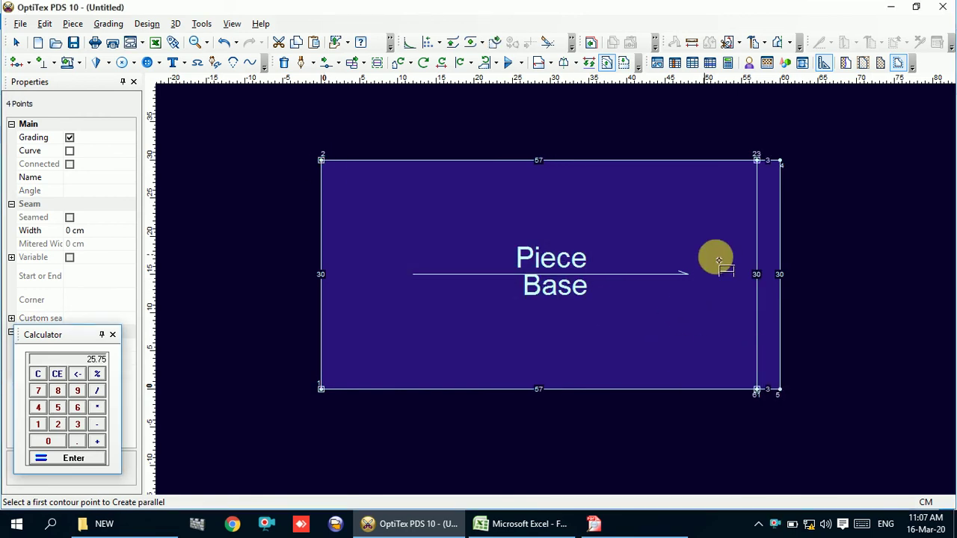
{"action": "scroll", "coordinate": [551, 284], "scroll_direction": "up", "scroll_amount": 1}
{"action": "scroll", "coordinate": [547, 287], "scroll_direction": "up", "scroll_amount": 1}
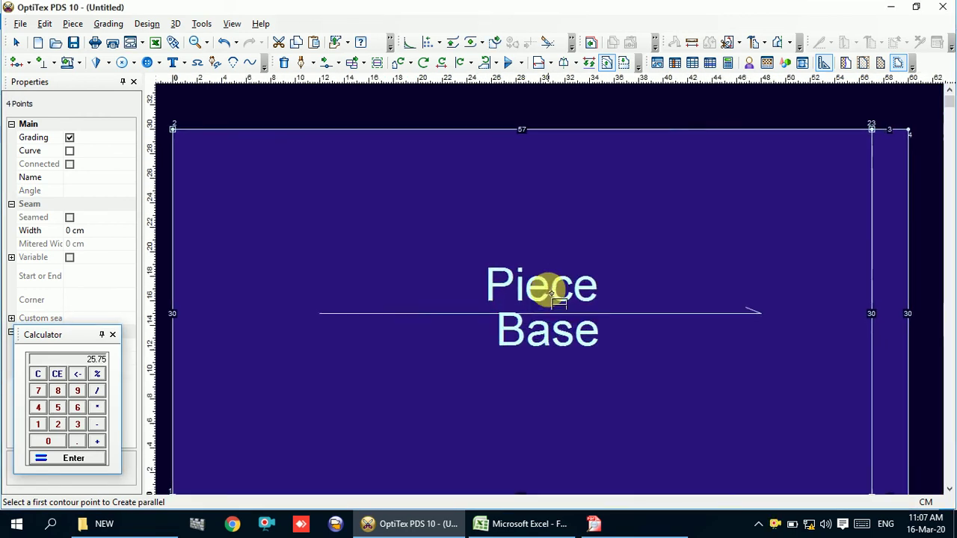
{"action": "scroll", "coordinate": [559, 293], "scroll_direction": "down", "scroll_amount": 1}
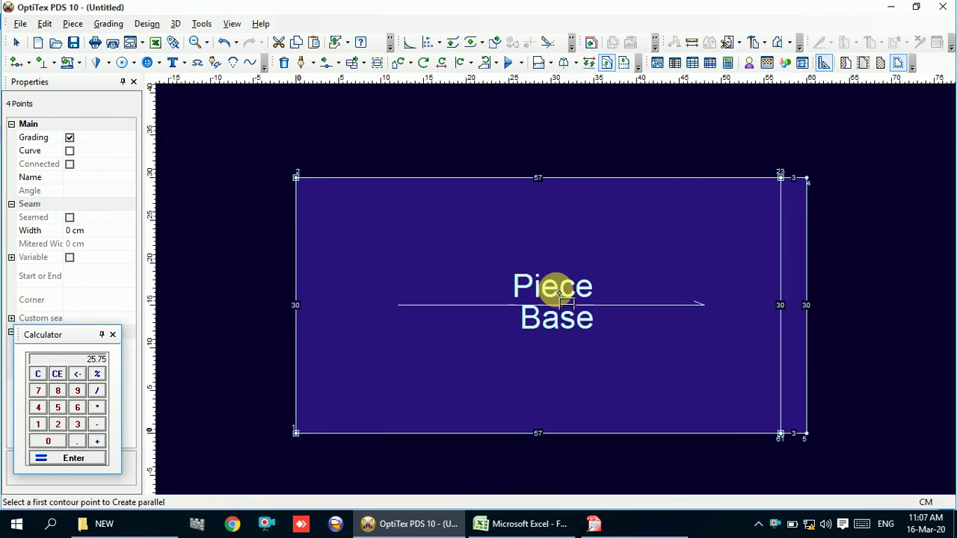
{"action": "left_click", "coordinate": [808, 438]}
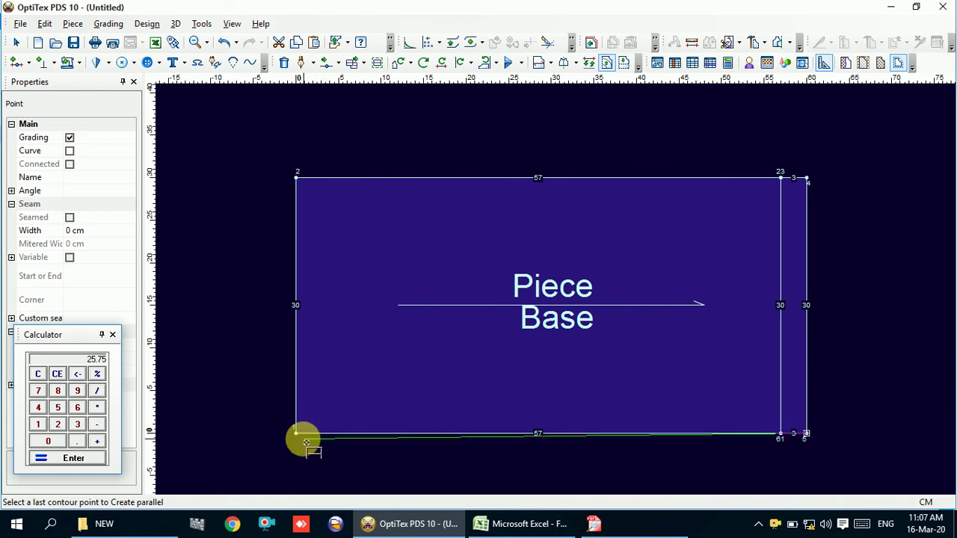
{"action": "right_click", "coordinate": [514, 157]}
- Delete the piece and recreate it as a 60 × 40 rectangle
{"action": "left_click", "coordinate": [546, 165]}
{"action": "key", "text": "Delete"}
{"action": "right_click", "coordinate": [525, 178]}
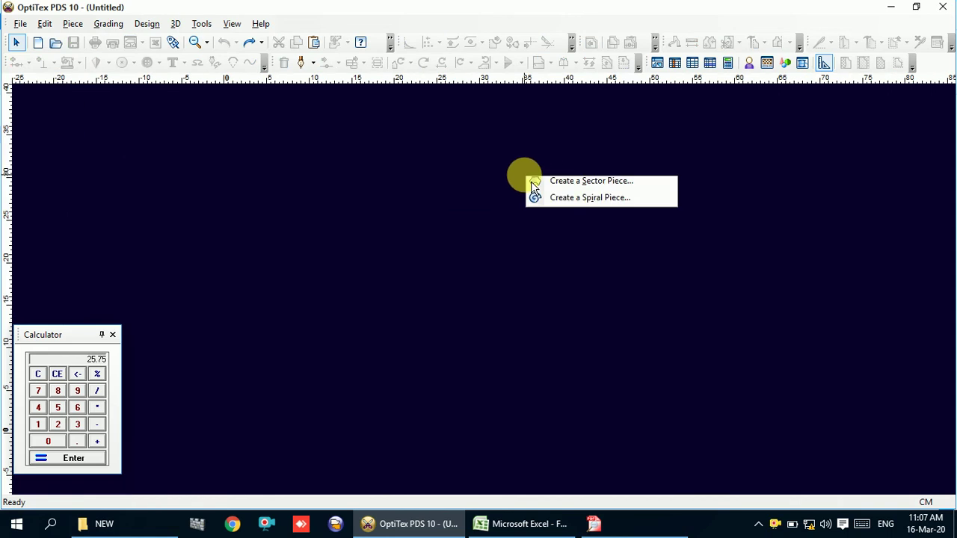
{"action": "left_click", "coordinate": [587, 212]}
{"action": "double_click", "coordinate": [738, 190]}
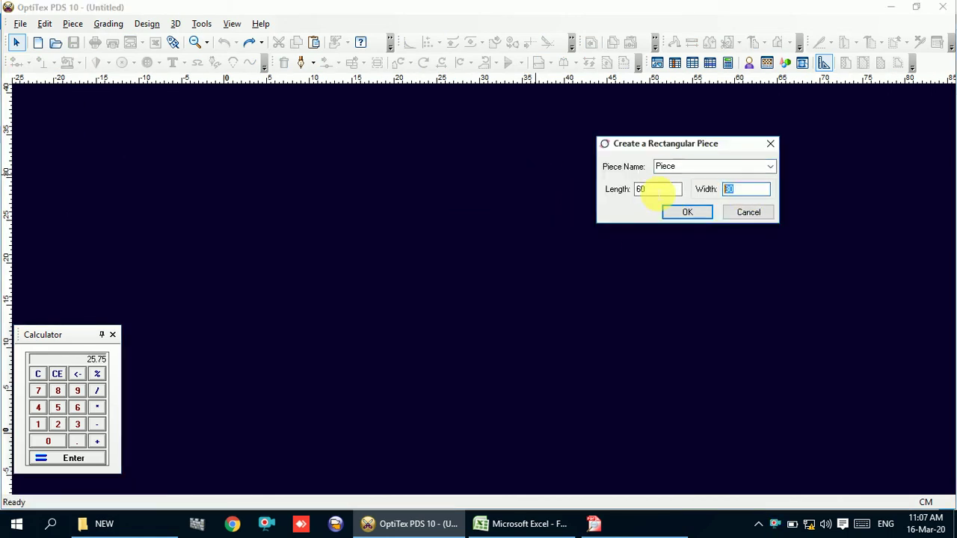
{"action": "left_click", "coordinate": [699, 222]}
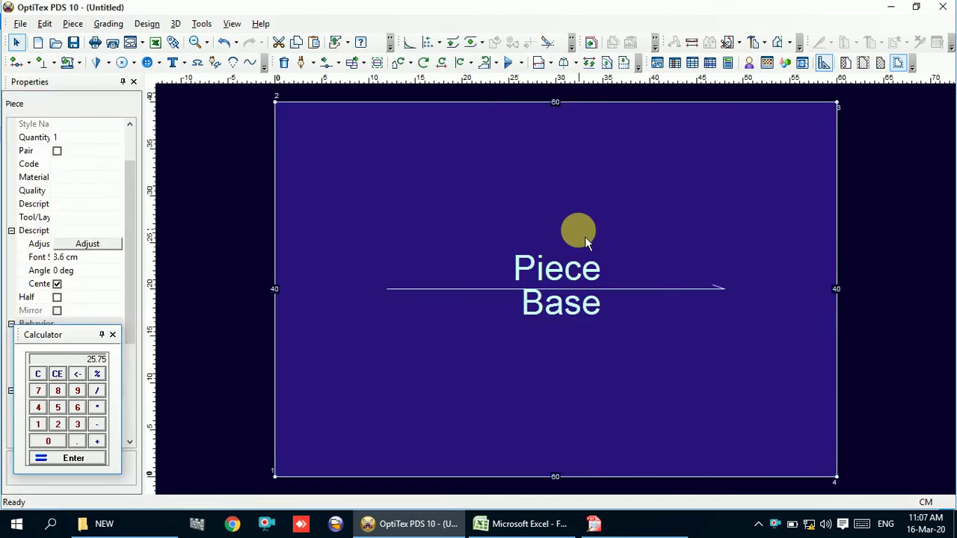
- Add a parallel 57 from the left side, then pick the bottom edge for another parallel
{"action": "left_click", "coordinate": [277, 477]}
{"action": "left_click", "coordinate": [275, 101]}
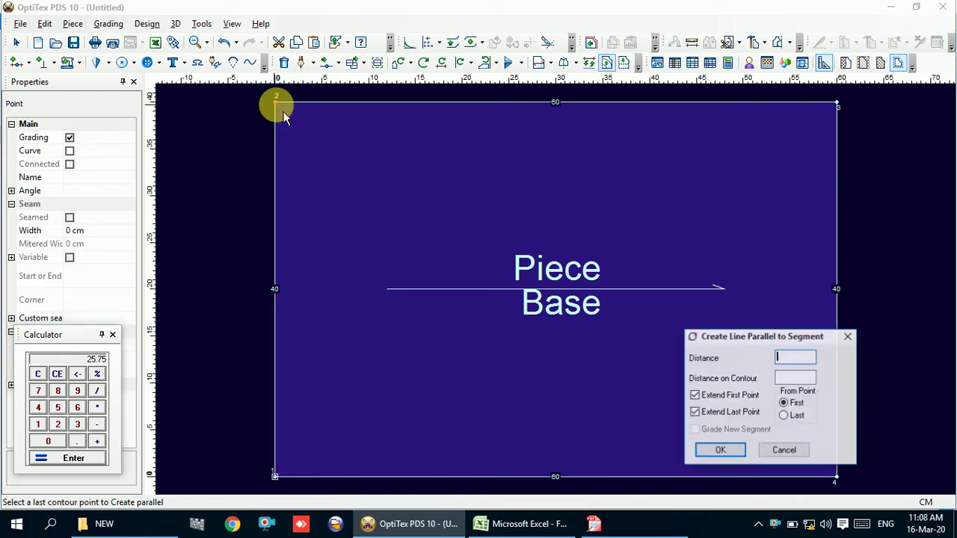
{"action": "type", "text": "3"}
{"action": "key", "text": "Return"}
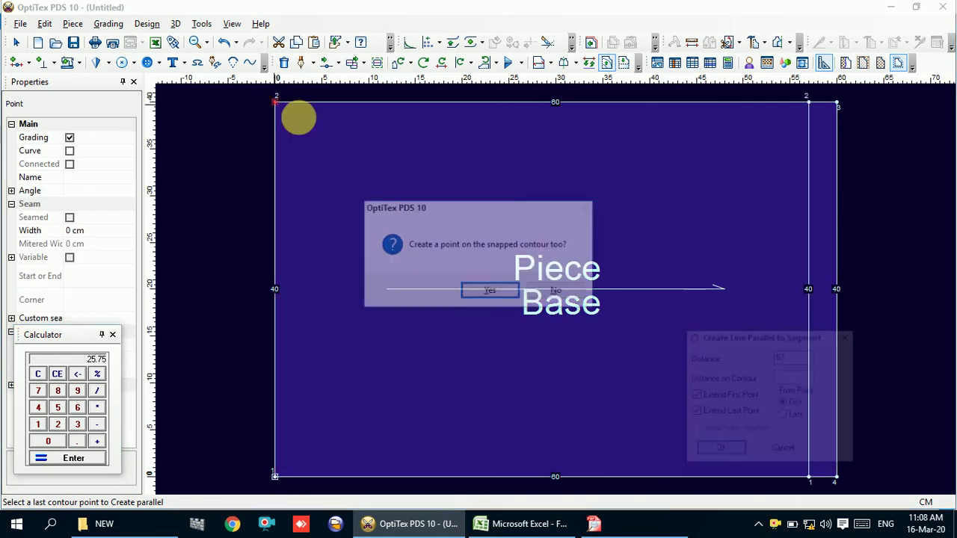
{"action": "left_click", "coordinate": [420, 254]}
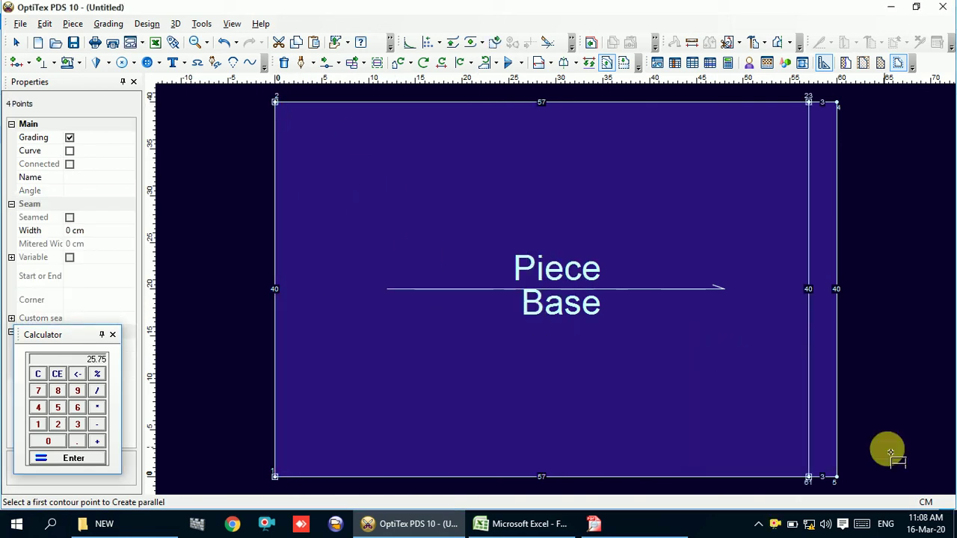
{"action": "left_click", "coordinate": [836, 477]}
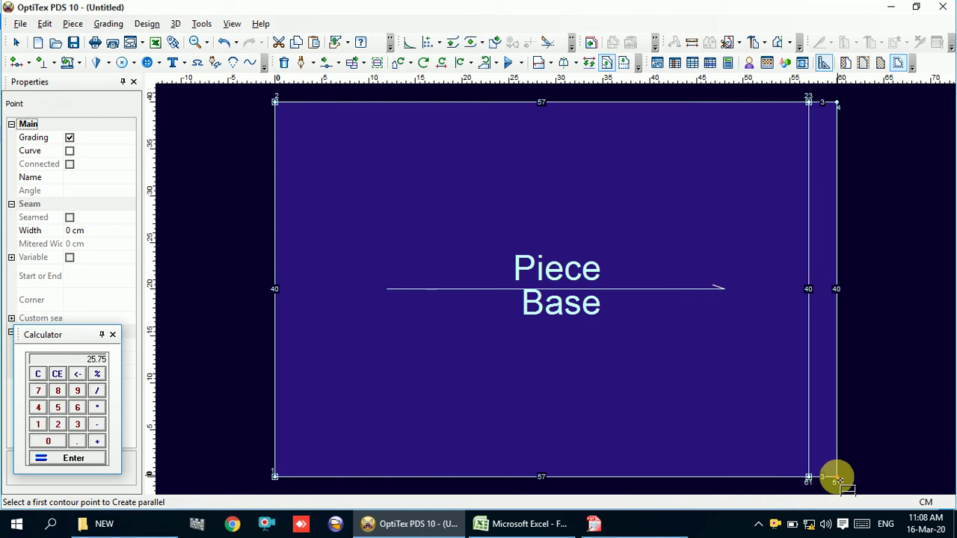
{"action": "left_click", "coordinate": [277, 476]}
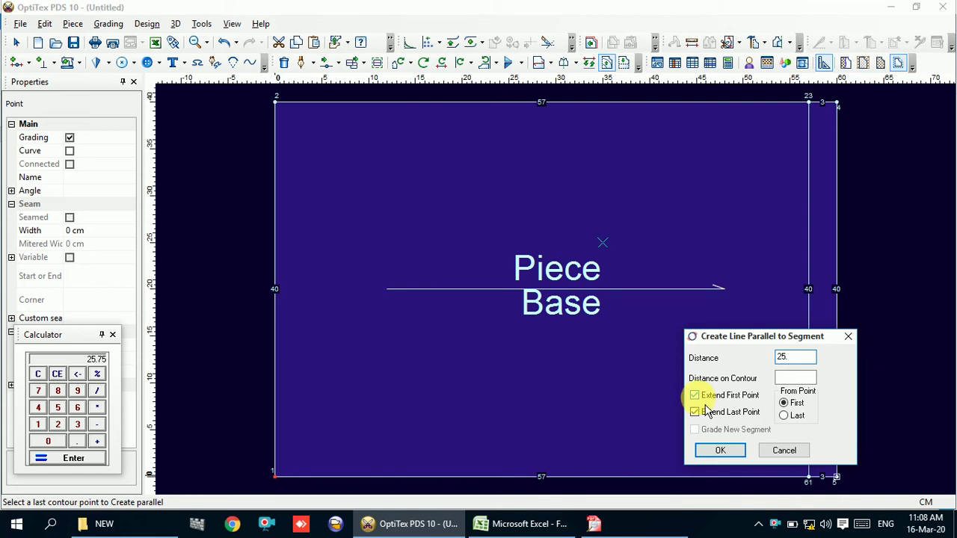
- Create the horizontal parallel at 25.75 cm and duplicate it 2 cm higher
{"action": "left_click", "coordinate": [719, 450]}
{"action": "left_click", "coordinate": [505, 297]}
{"action": "left_click", "coordinate": [568, 237]}
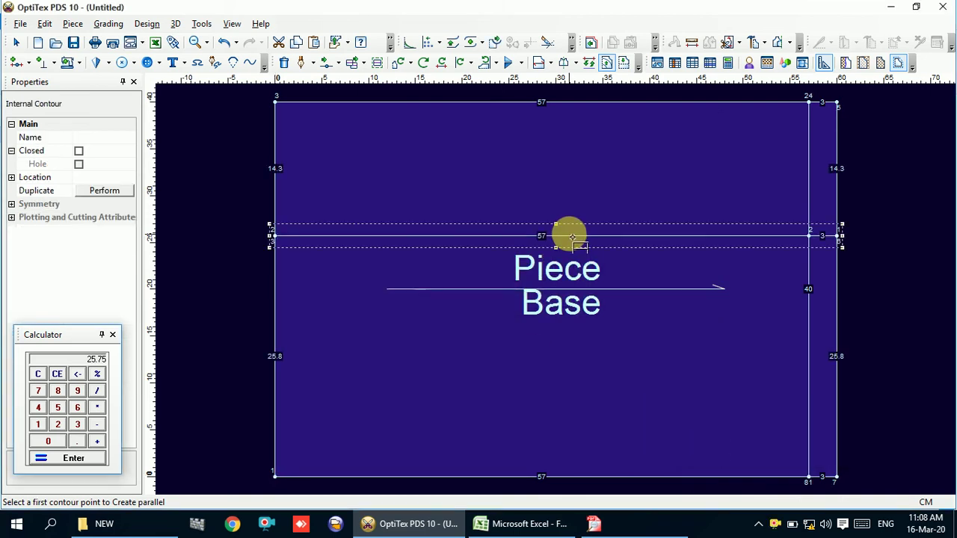
{"action": "left_click", "coordinate": [103, 192]}
{"action": "left_click", "coordinate": [103, 192]}
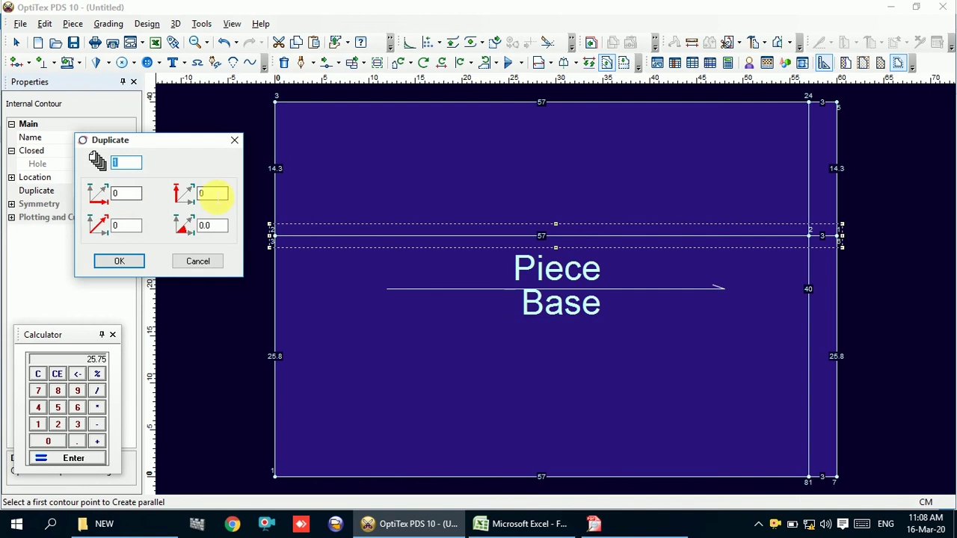
{"action": "key", "text": "Return"}
{"action": "left_click", "coordinate": [458, 193]}
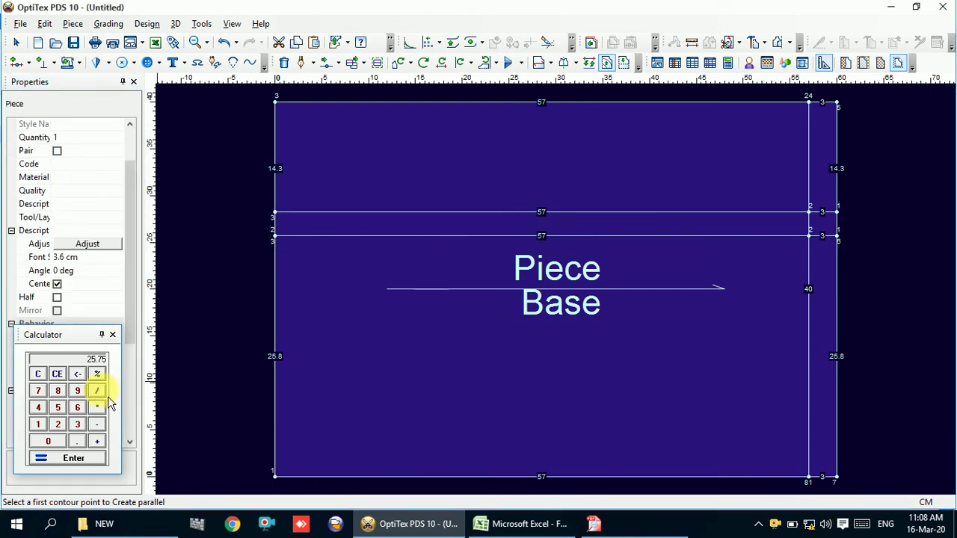
- Add a parallel to the bottom edge at 12.875 cm, half of 25.75
{"action": "left_click", "coordinate": [54, 423]}
{"action": "left_click", "coordinate": [82, 463]}
{"action": "left_click", "coordinate": [838, 477]}
{"action": "left_click", "coordinate": [275, 475]}
{"action": "type", "text": "12"}
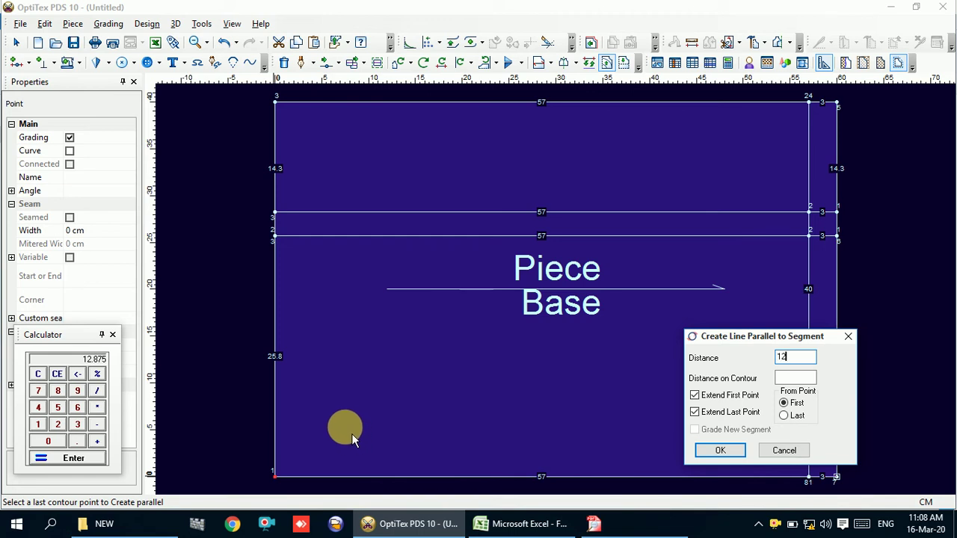
{"action": "type", "text": "."}
{"action": "key", "text": "BackSpace"}
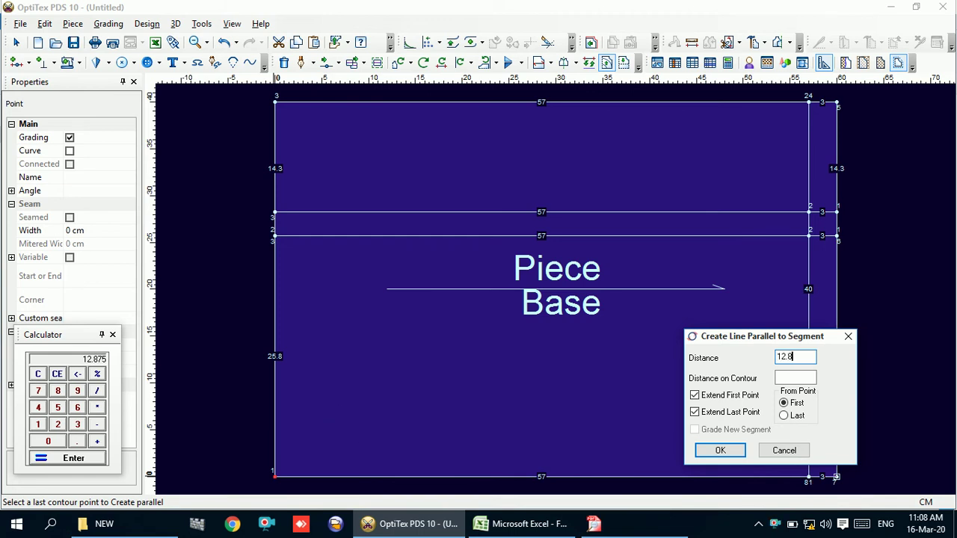
{"action": "type", "text": "5"}
{"action": "left_click", "coordinate": [720, 450]}
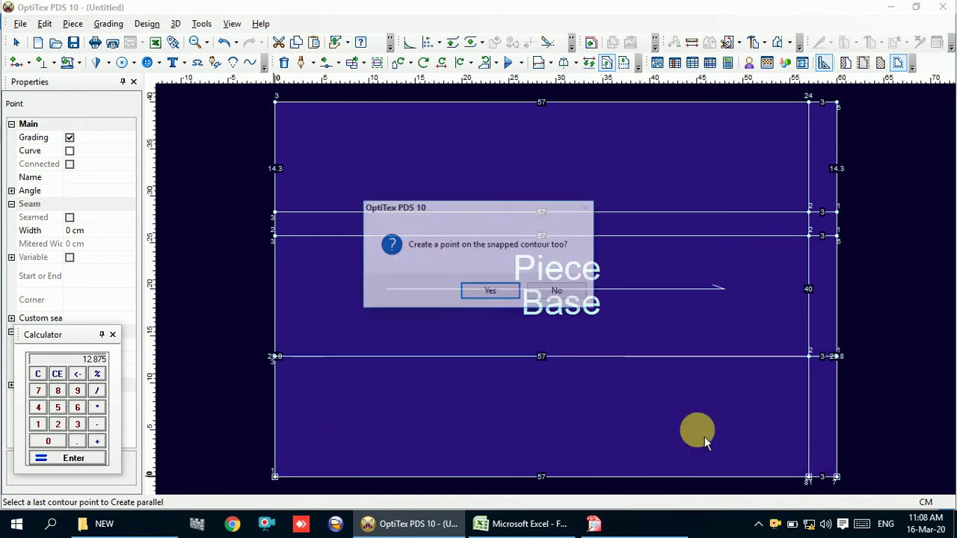
{"action": "left_click", "coordinate": [490, 291]}
{"action": "scroll", "coordinate": [560, 335], "scroll_direction": "down", "scroll_amount": 3}
- Move the Piece Base label above the piece
{"action": "right_click", "coordinate": [748, 169]}
{"action": "left_click", "coordinate": [777, 170]}
{"action": "left_click", "coordinate": [620, 272]}
{"action": "scroll", "coordinate": [562, 306], "scroll_direction": "up", "scroll_amount": 1}
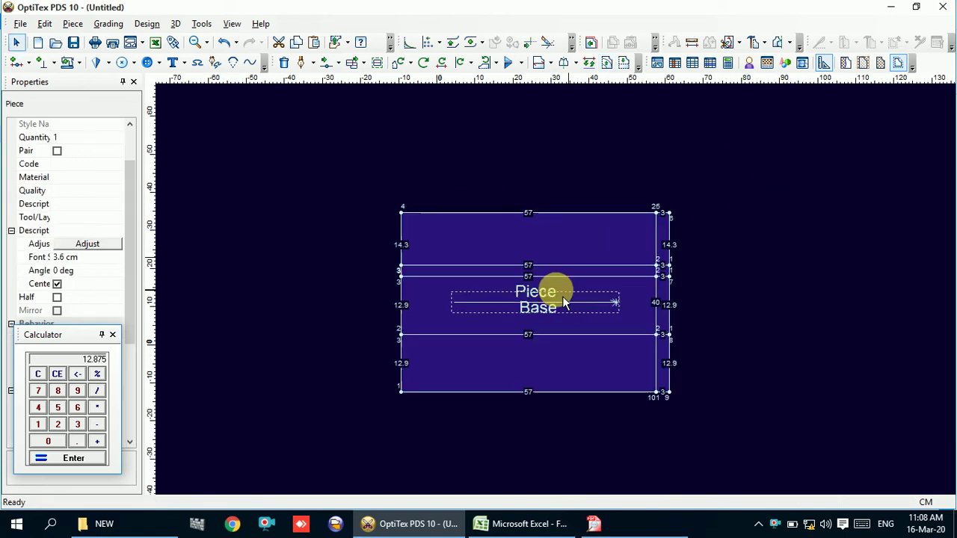
{"action": "scroll", "coordinate": [564, 336], "scroll_direction": "up", "scroll_amount": 2}
{"action": "left_click_drag", "start_coordinate": [549, 314], "coordinate": [826, 126]}
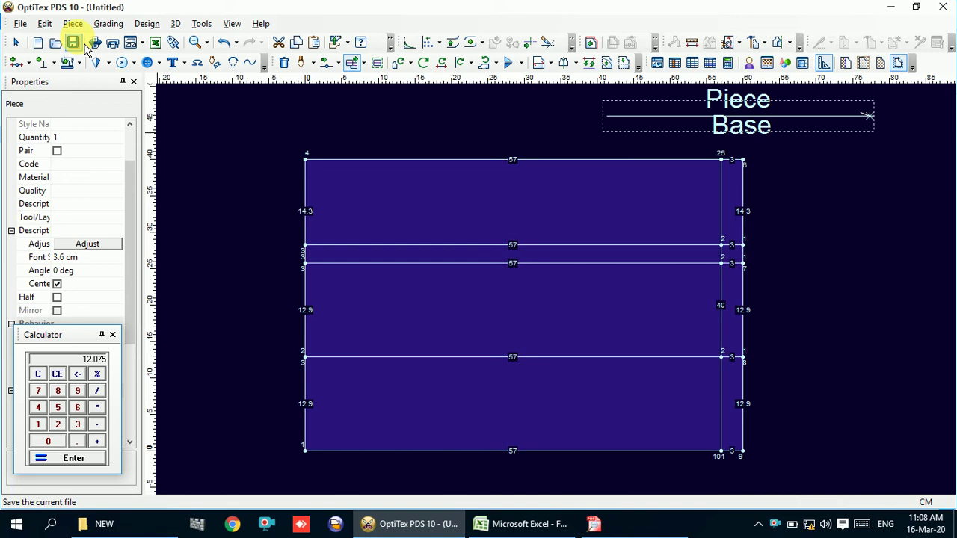
- Save the pattern as FURY-AOP Marker WayYOUTUBE.PDS in the SHORT PANT PATTERN folder
{"action": "left_click", "coordinate": [74, 43]}
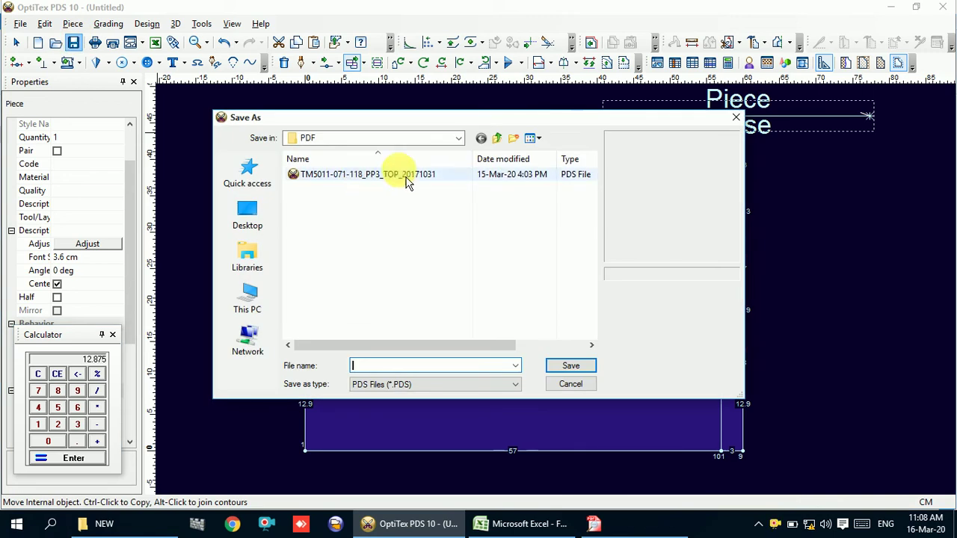
{"action": "left_click", "coordinate": [497, 139]}
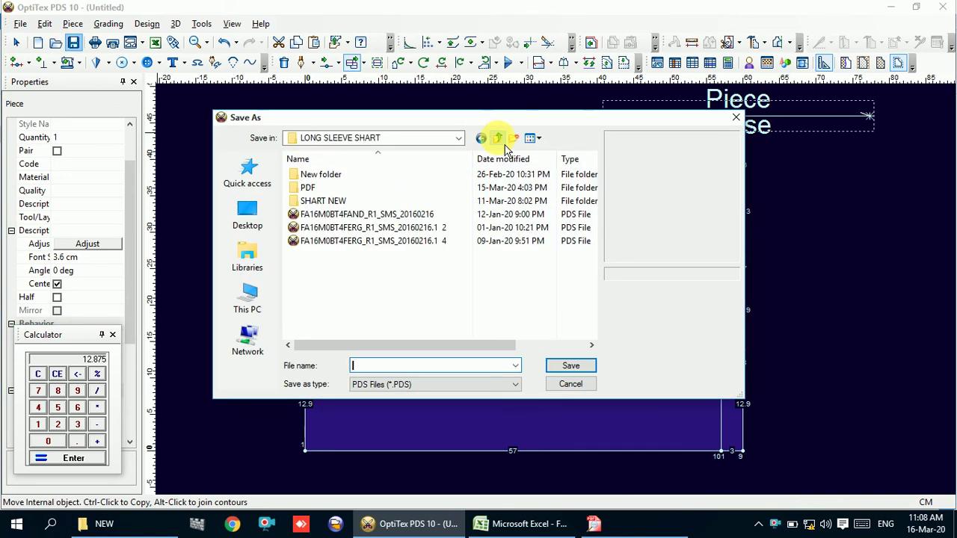
{"action": "left_click", "coordinate": [501, 140]}
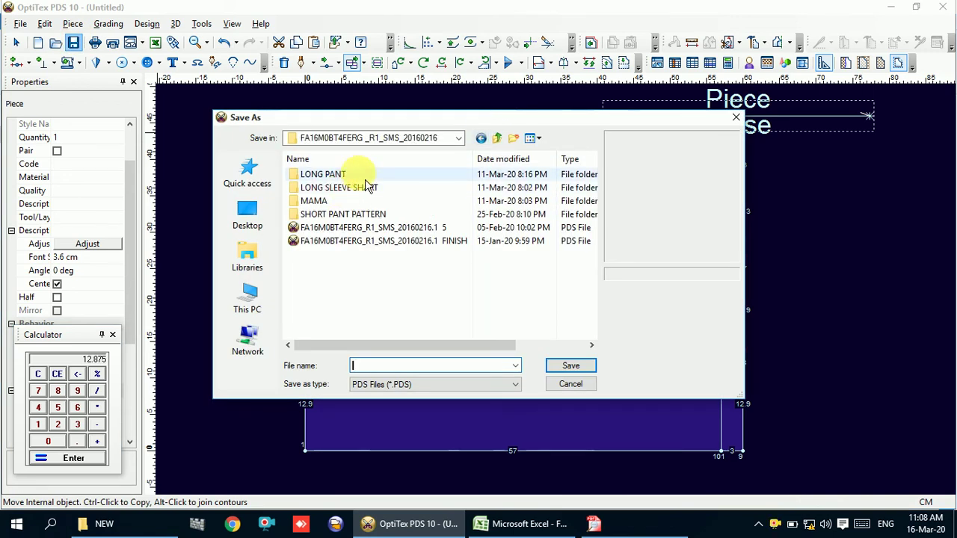
{"action": "double_click", "coordinate": [378, 216]}
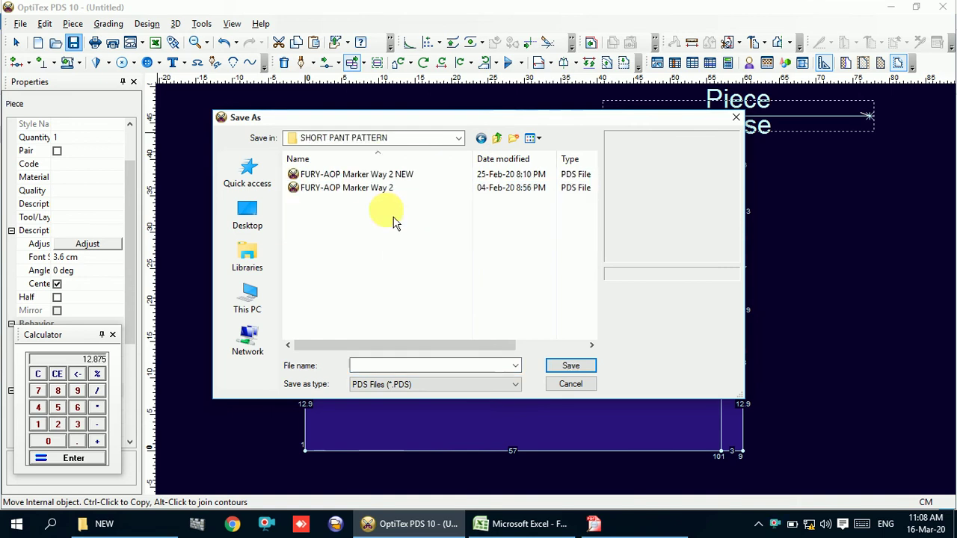
{"action": "left_click", "coordinate": [385, 189]}
{"action": "left_click", "coordinate": [453, 366]}
{"action": "double_click", "coordinate": [438, 366]}
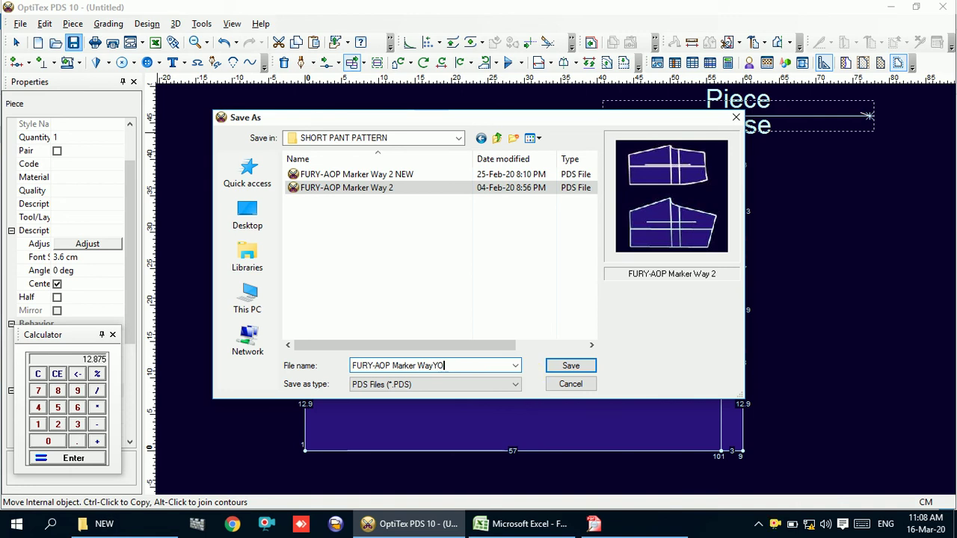
{"action": "type", "text": "UTUBE"}
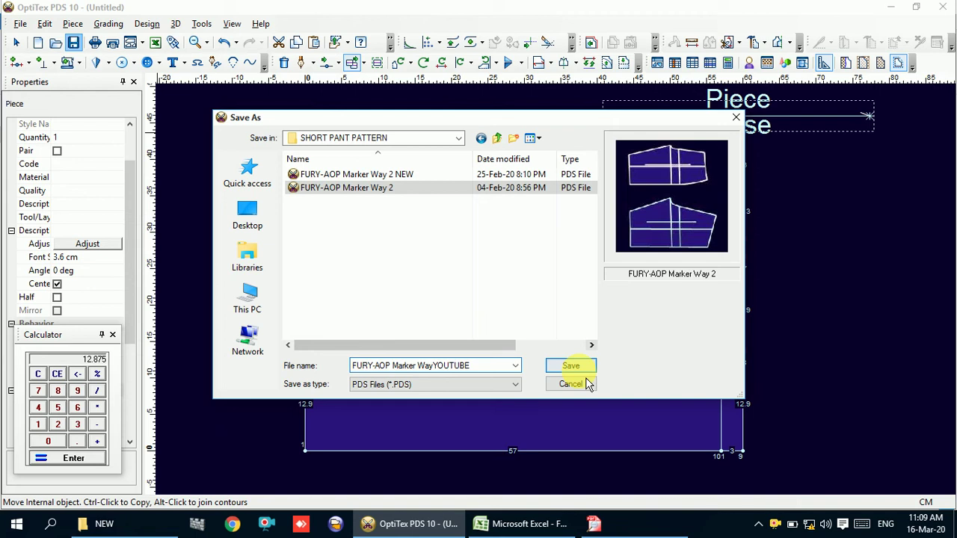
{"action": "left_click", "coordinate": [576, 366]}
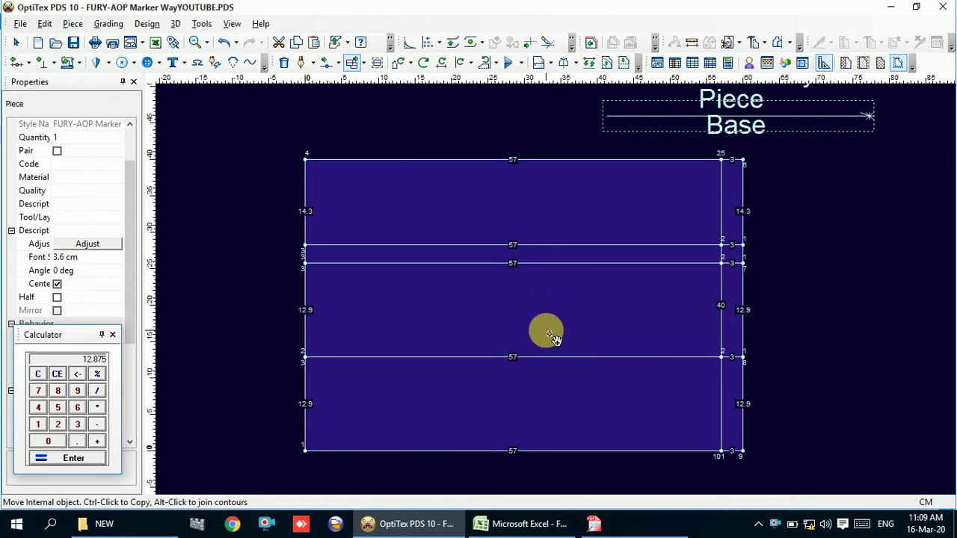
- Switch back to the Select tool on the pattern canvas
{"action": "scroll", "coordinate": [564, 307], "scroll_direction": "down", "scroll_amount": 1}
{"action": "scroll", "coordinate": [555, 269], "scroll_direction": "up", "scroll_amount": 1}
{"action": "scroll", "coordinate": [557, 288], "scroll_direction": "up", "scroll_amount": 1}
{"action": "scroll", "coordinate": [557, 297], "scroll_direction": "down", "scroll_amount": 1}
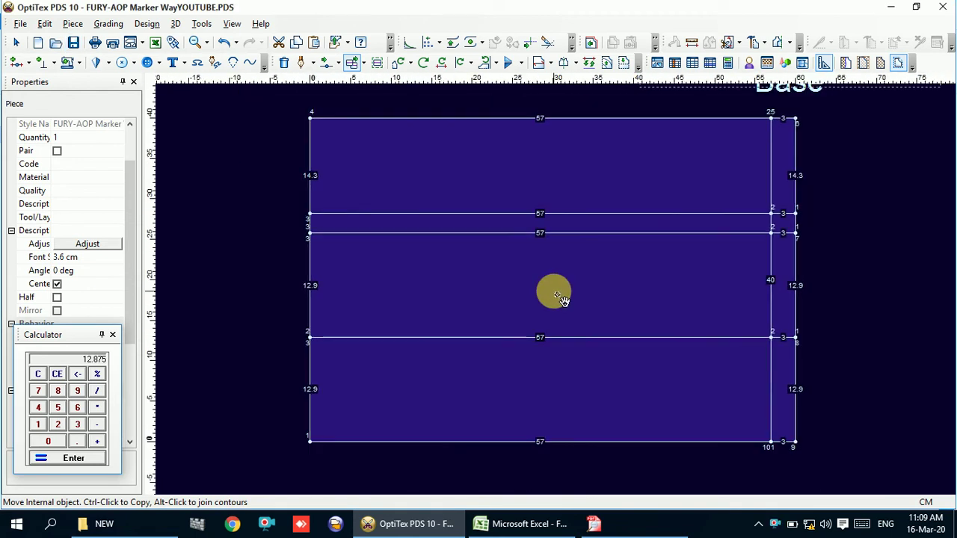
{"action": "right_click", "coordinate": [852, 219]}
{"action": "left_click", "coordinate": [874, 227]}
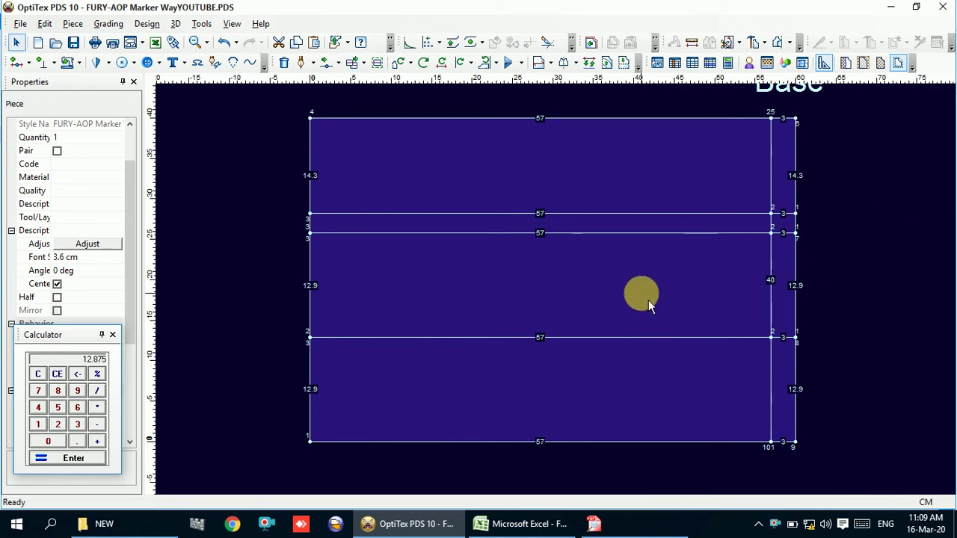
- Read the 32/42 front rise (27), half thigh (33) and half bottom leg (24) in Excel
{"action": "left_click", "coordinate": [521, 525]}
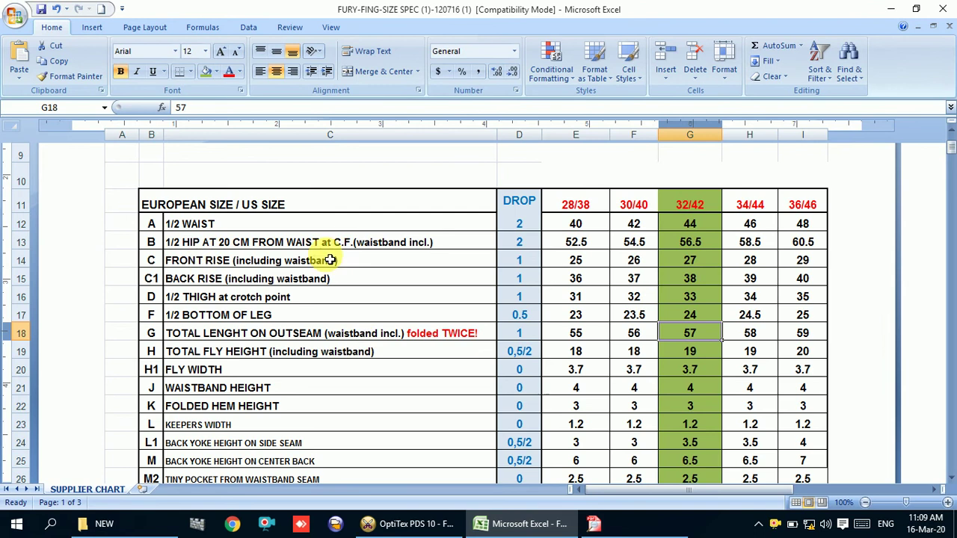
{"action": "left_click", "coordinate": [224, 261]}
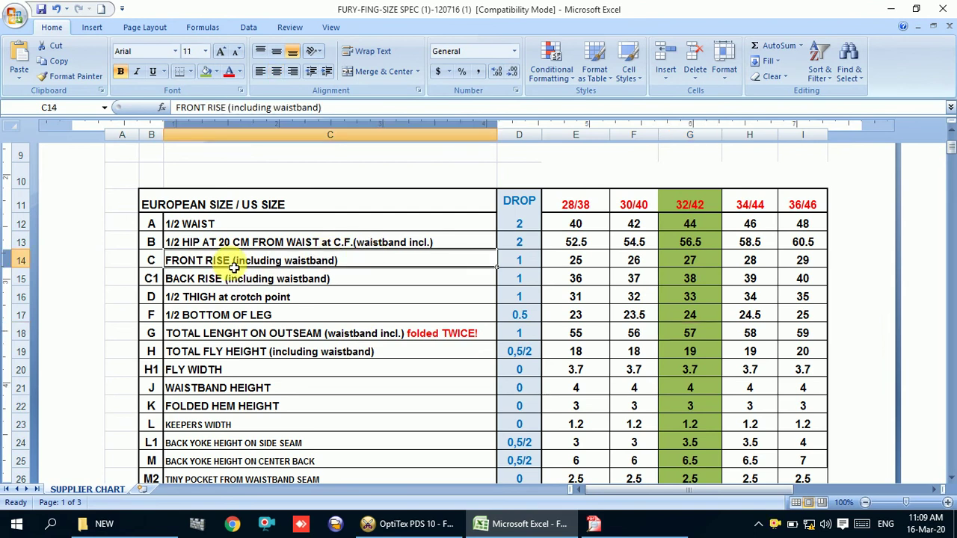
{"action": "left_click", "coordinate": [694, 264]}
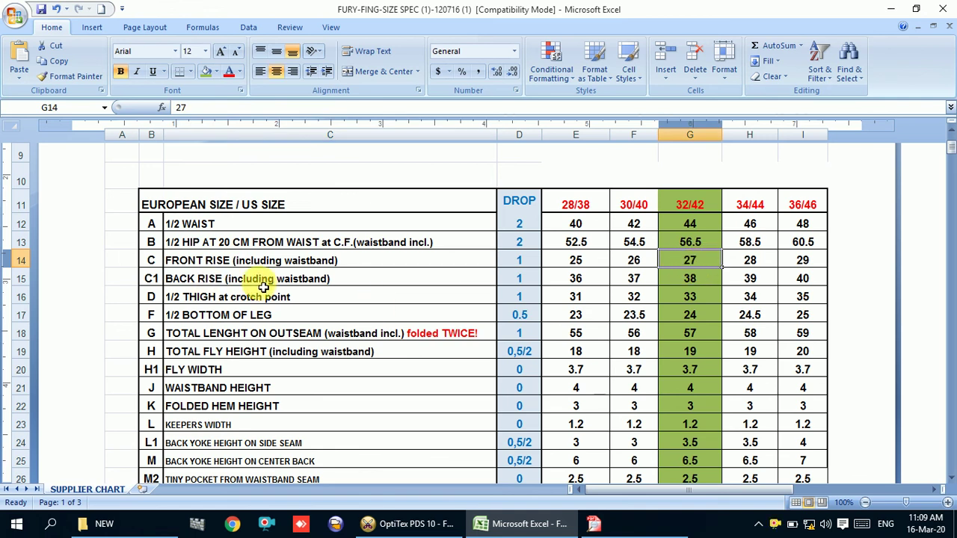
{"action": "left_click", "coordinate": [300, 319]}
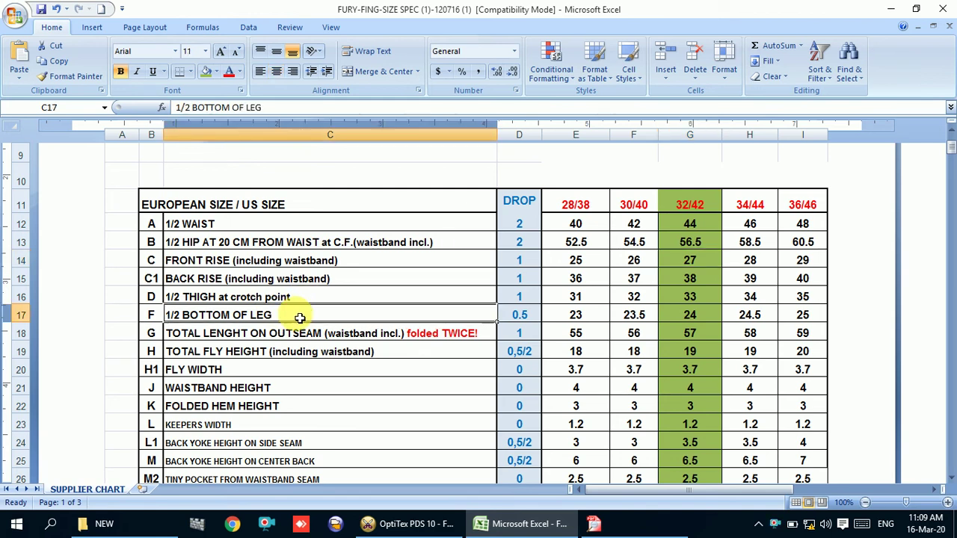
{"action": "left_click", "coordinate": [319, 299]}
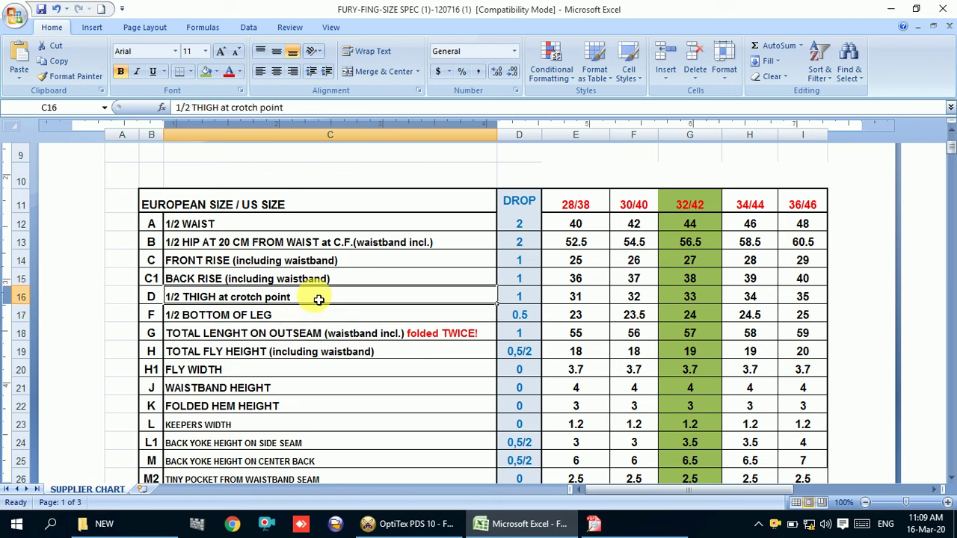
{"action": "left_click", "coordinate": [358, 266]}
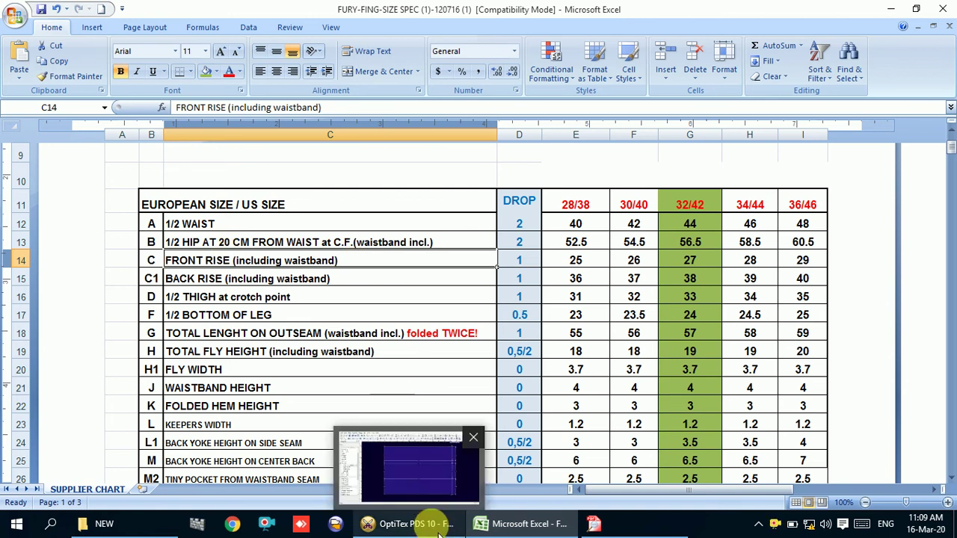
{"action": "left_click", "coordinate": [416, 524]}
- Duplicate the vertical side line twice, giving two 40 cm internal verticals across the piece
{"action": "left_click", "coordinate": [771, 278]}
{"action": "left_click", "coordinate": [34, 192]}
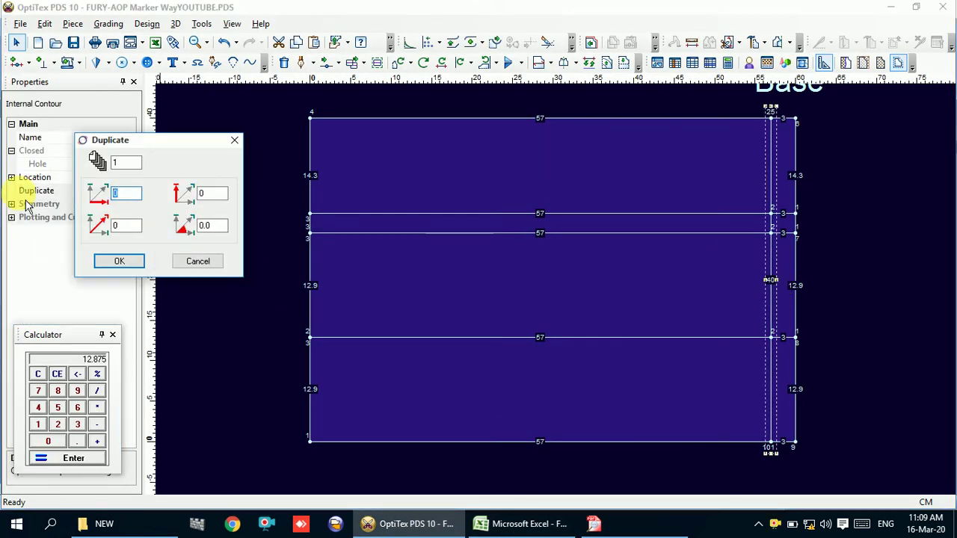
{"action": "key", "text": "Return"}
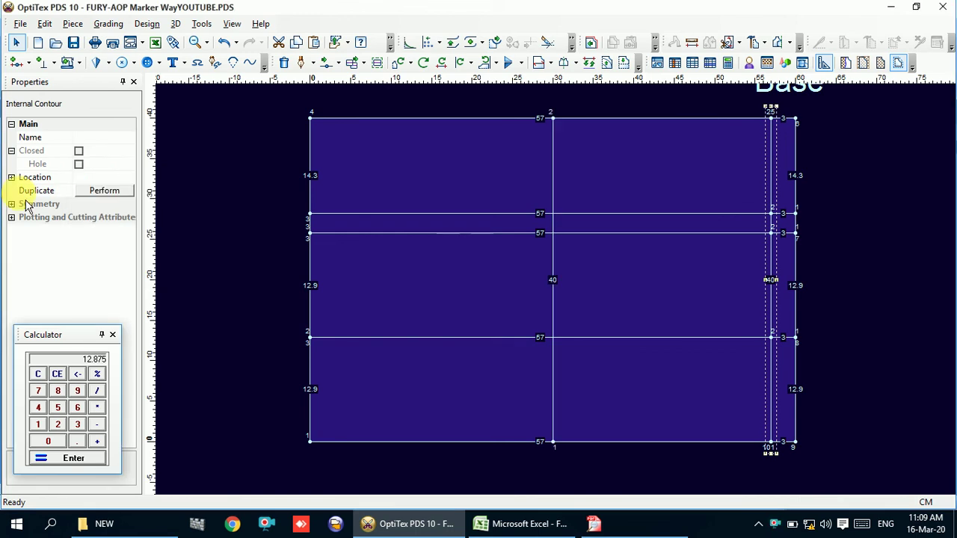
{"action": "left_click", "coordinate": [116, 192]}
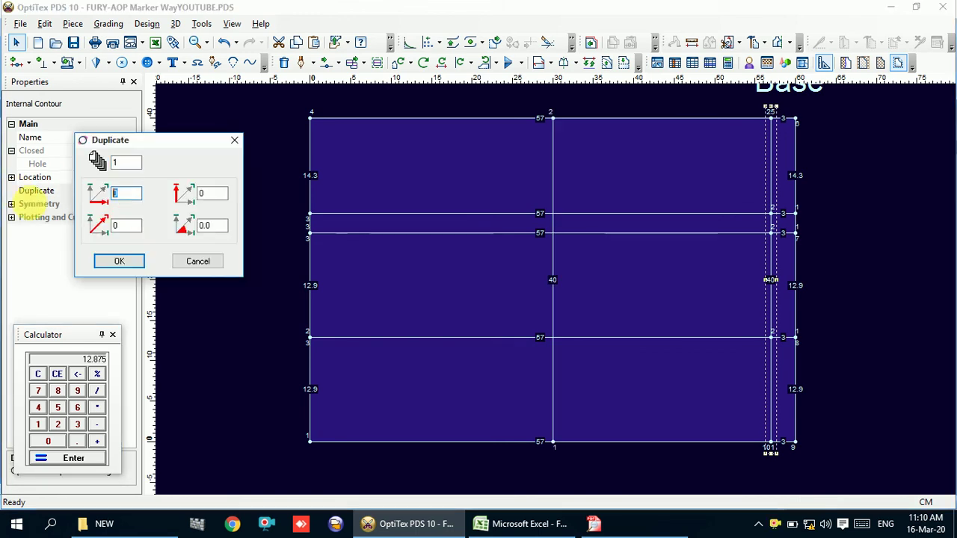
{"action": "type", "text": "-20"}
{"action": "key", "text": "Return"}
{"action": "left_click", "coordinate": [587, 281]}
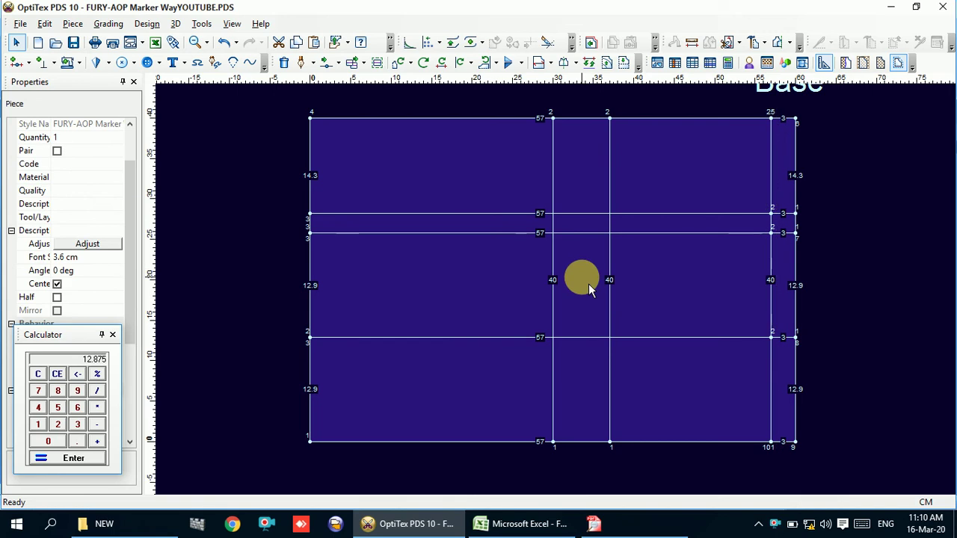
{"action": "scroll", "coordinate": [557, 291], "scroll_direction": "up", "scroll_amount": 1}
{"action": "scroll", "coordinate": [557, 290], "scroll_direction": "down", "scroll_amount": 1}
{"action": "scroll", "coordinate": [561, 303], "scroll_direction": "down", "scroll_amount": 1}
{"action": "scroll", "coordinate": [562, 301], "scroll_direction": "up", "scroll_amount": 1}
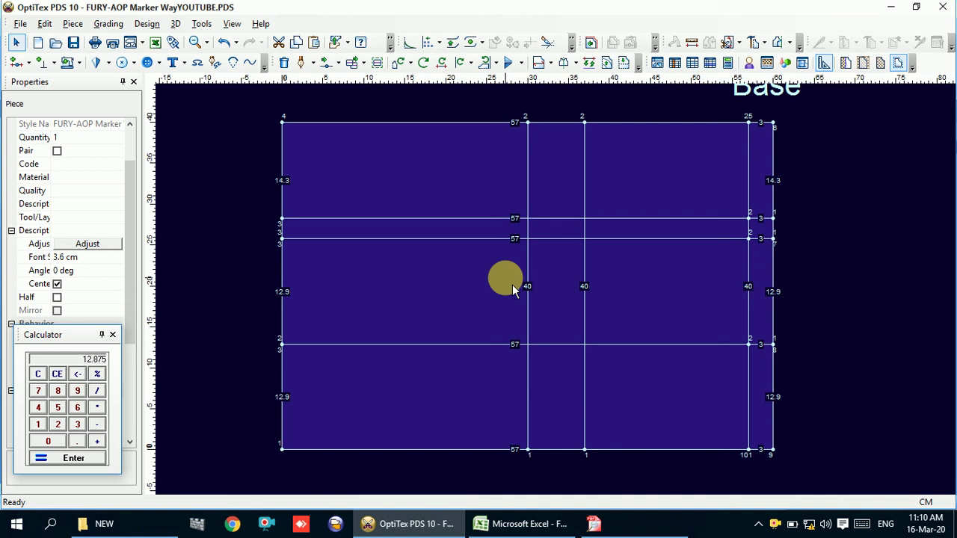
- Read the 32/42 outseam length 57 and half thigh 33 in the spec sheet
{"action": "left_click", "coordinate": [521, 524]}
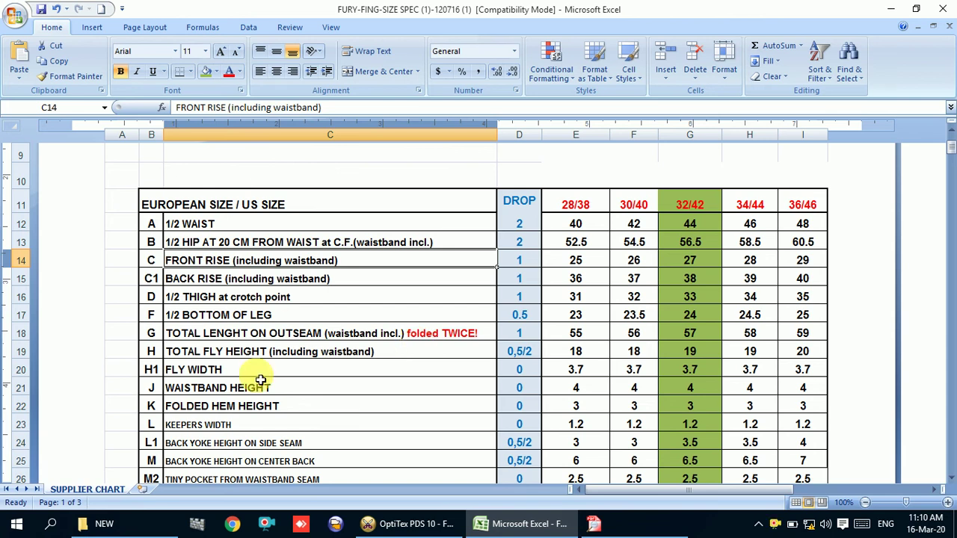
{"action": "left_click", "coordinate": [303, 333]}
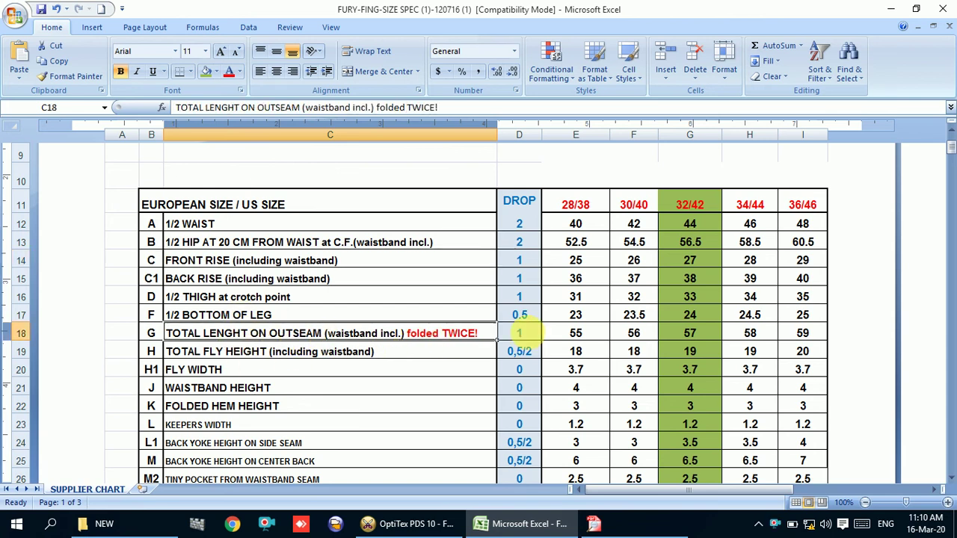
{"action": "left_click", "coordinate": [684, 335]}
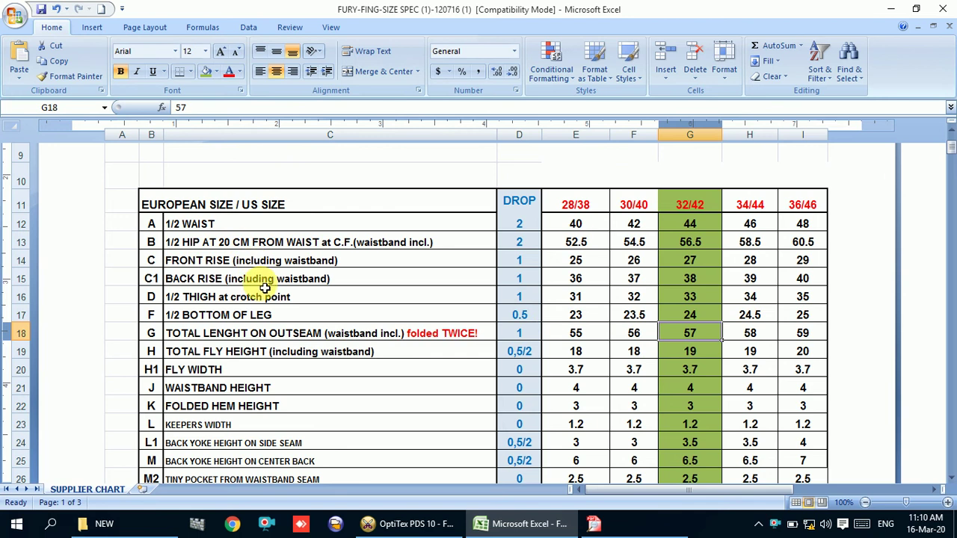
{"action": "left_click", "coordinate": [372, 296]}
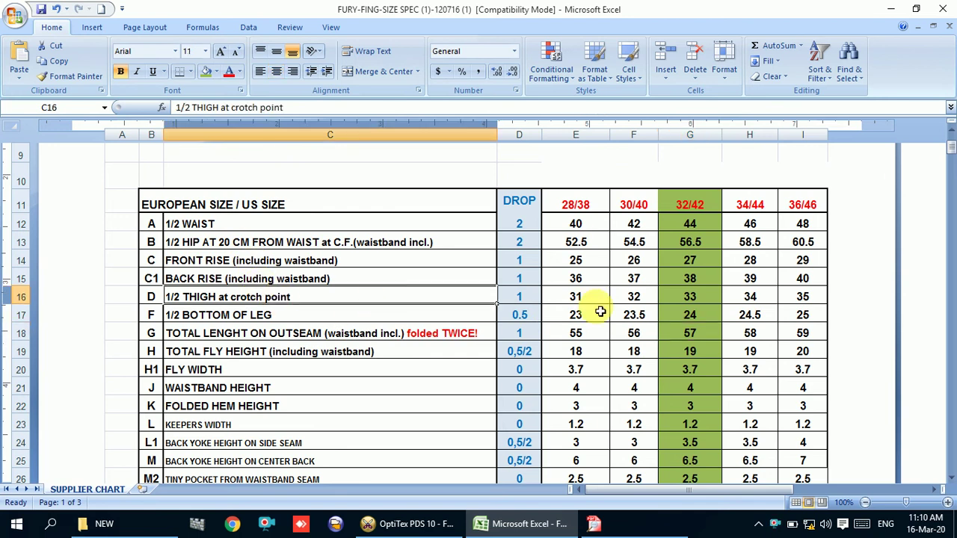
{"action": "left_click", "coordinate": [682, 297]}
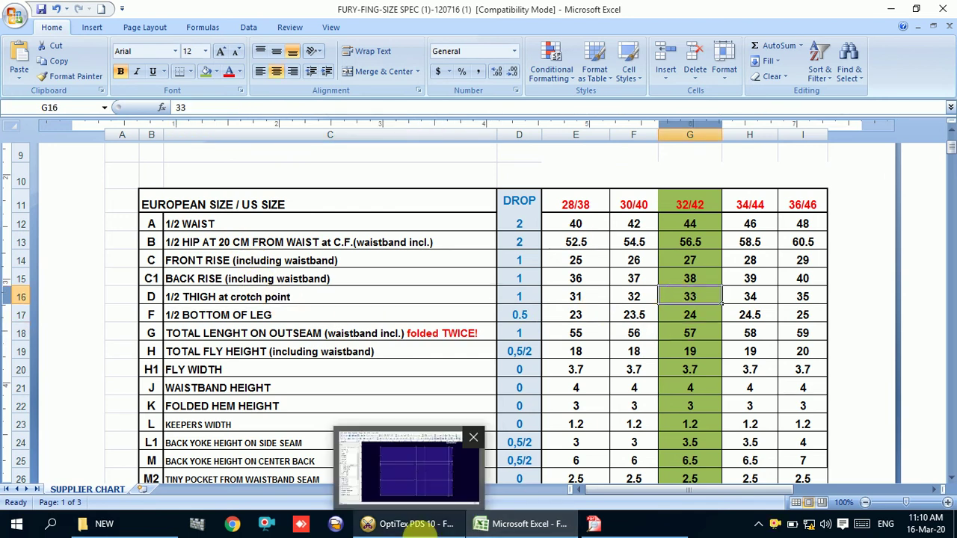
{"action": "left_click", "coordinate": [412, 525]}
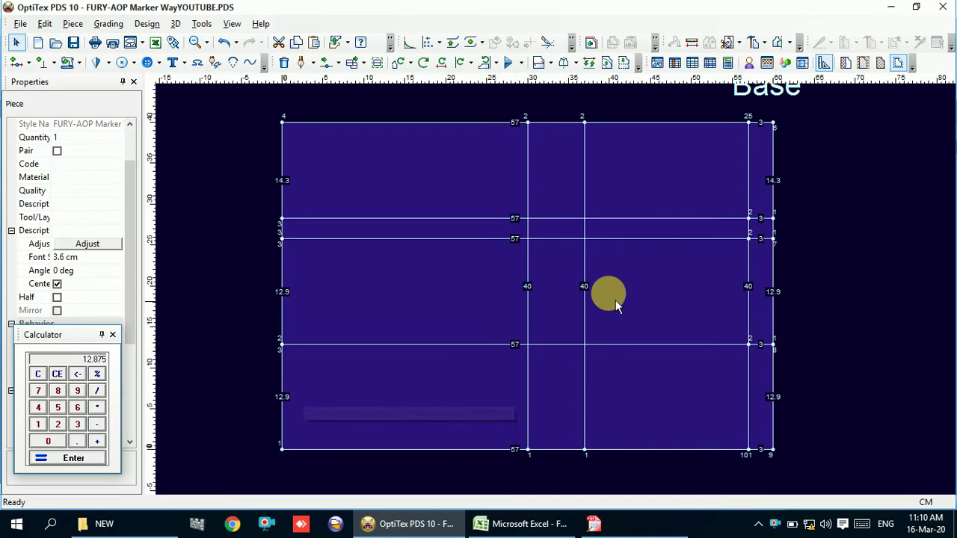
- Duplicate the vertical reference line near the side as an offset copy inside the piece
{"action": "left_click", "coordinate": [750, 284]}
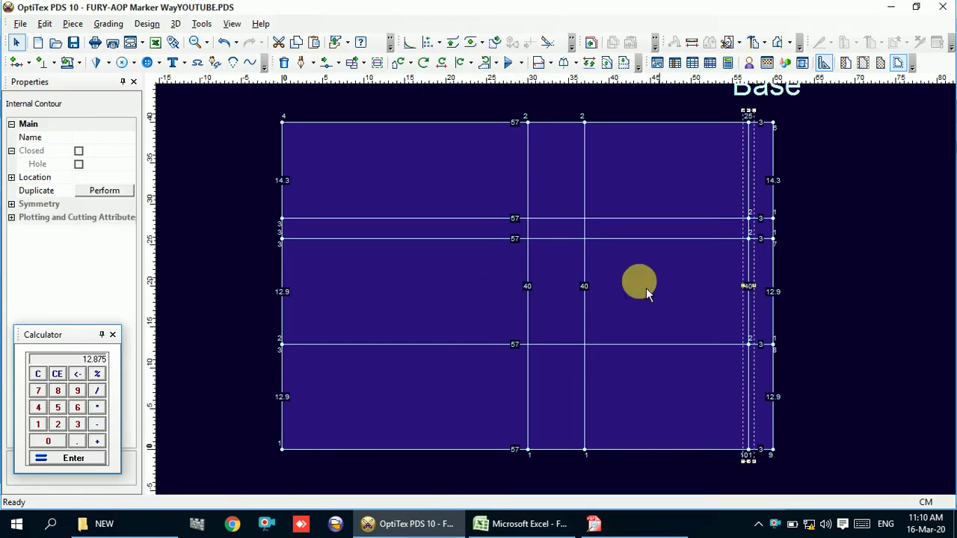
{"action": "left_click", "coordinate": [116, 190]}
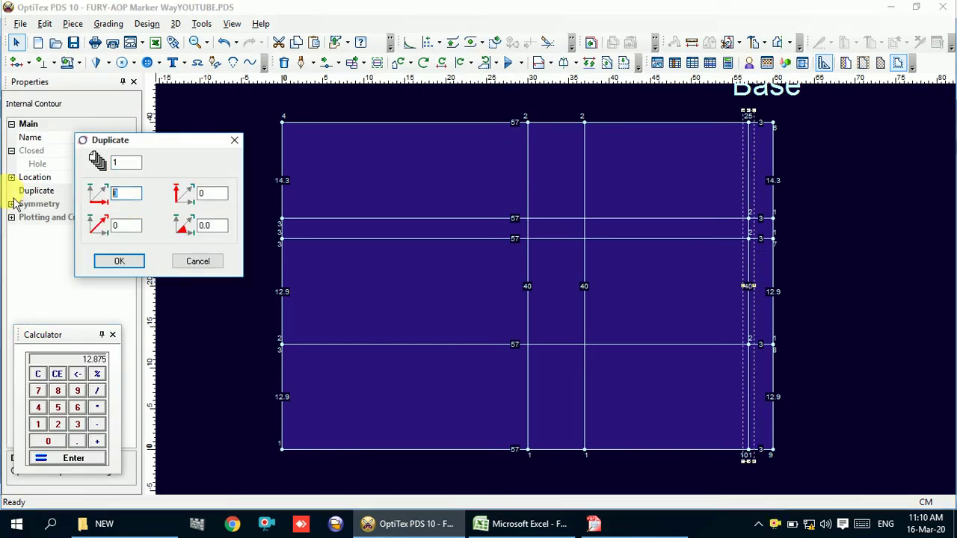
{"action": "key", "text": "Return"}
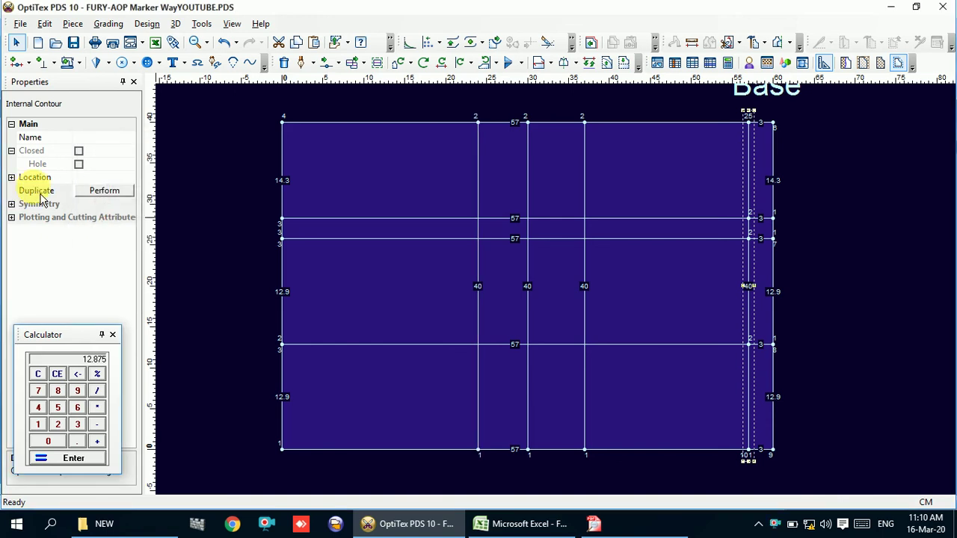
{"action": "left_click", "coordinate": [460, 181]}
{"action": "scroll", "coordinate": [557, 290], "scroll_direction": "up", "scroll_amount": 1}
{"action": "scroll", "coordinate": [560, 293], "scroll_direction": "up", "scroll_amount": 2}
{"action": "scroll", "coordinate": [559, 293], "scroll_direction": "down", "scroll_amount": 3}
{"action": "scroll", "coordinate": [563, 302], "scroll_direction": "down", "scroll_amount": 1}
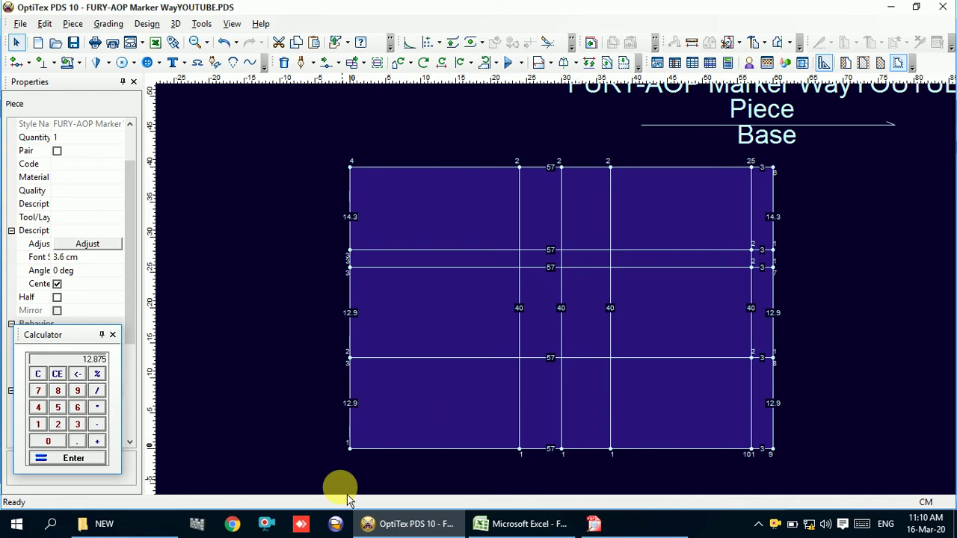
{"action": "left_click", "coordinate": [267, 524]}
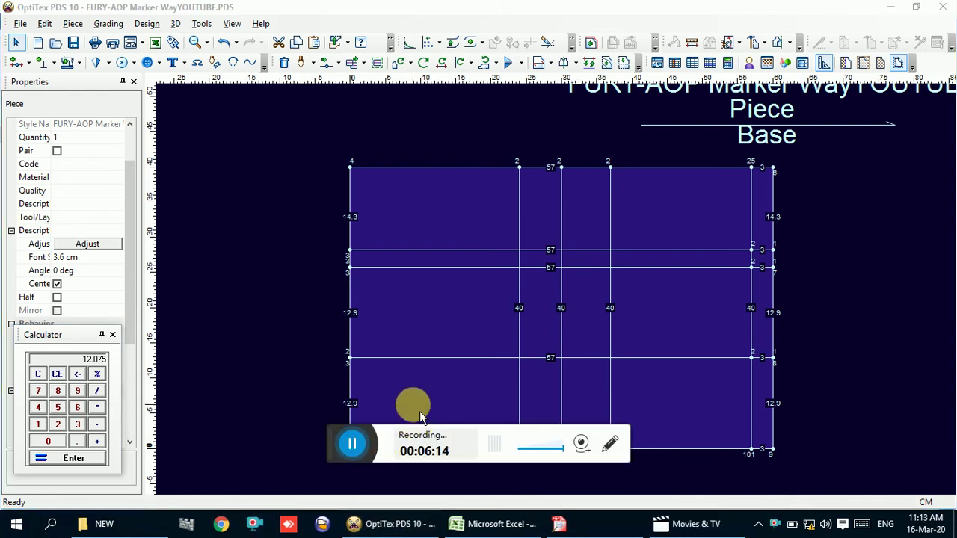
- Delete the newly duplicated vertical reference line
{"action": "left_click", "coordinate": [519, 317]}
{"action": "key", "text": "Delete"}
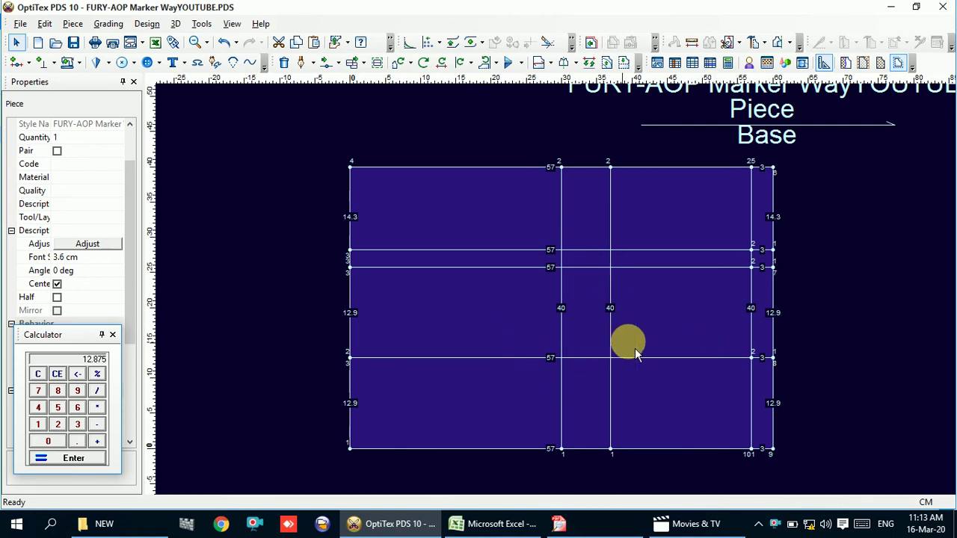
{"action": "scroll", "coordinate": [669, 346], "scroll_direction": "up", "scroll_amount": 1}
{"action": "scroll", "coordinate": [564, 290], "scroll_direction": "down", "scroll_amount": 1}
{"action": "scroll", "coordinate": [560, 293], "scroll_direction": "down", "scroll_amount": 1}
- Check the size 32/42 half bottom of leg value in the Excel size chart
{"action": "left_click", "coordinate": [485, 524]}
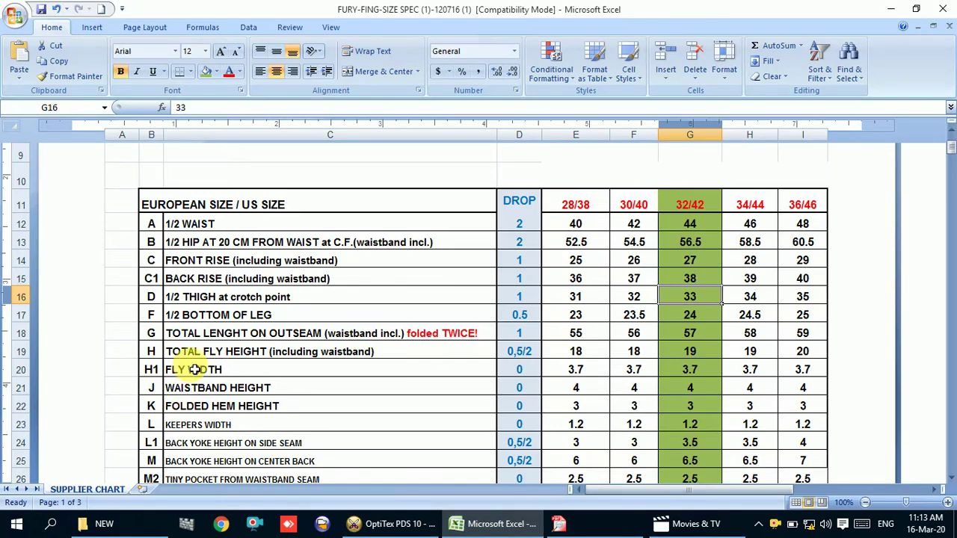
{"action": "left_click", "coordinate": [193, 314]}
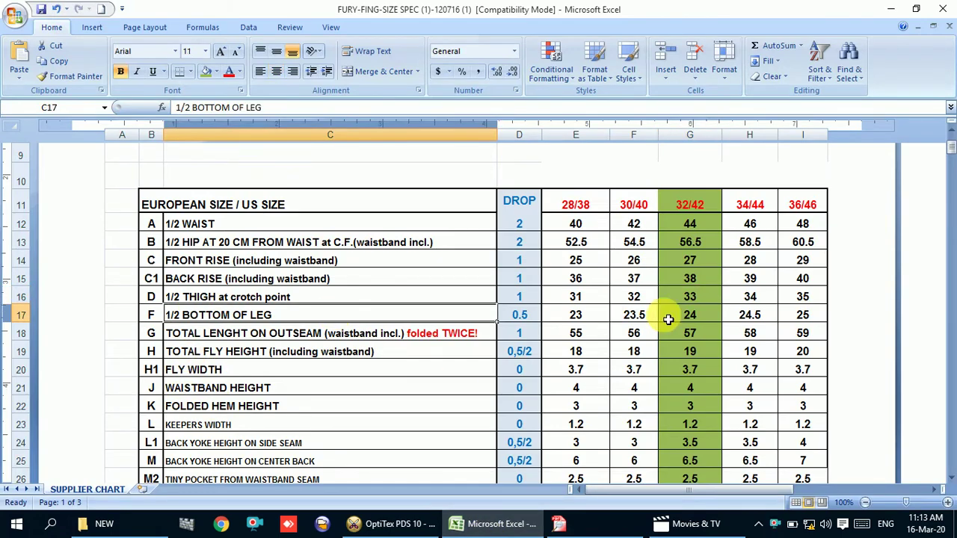
{"action": "left_click", "coordinate": [693, 316]}
{"action": "left_click", "coordinate": [396, 523]}
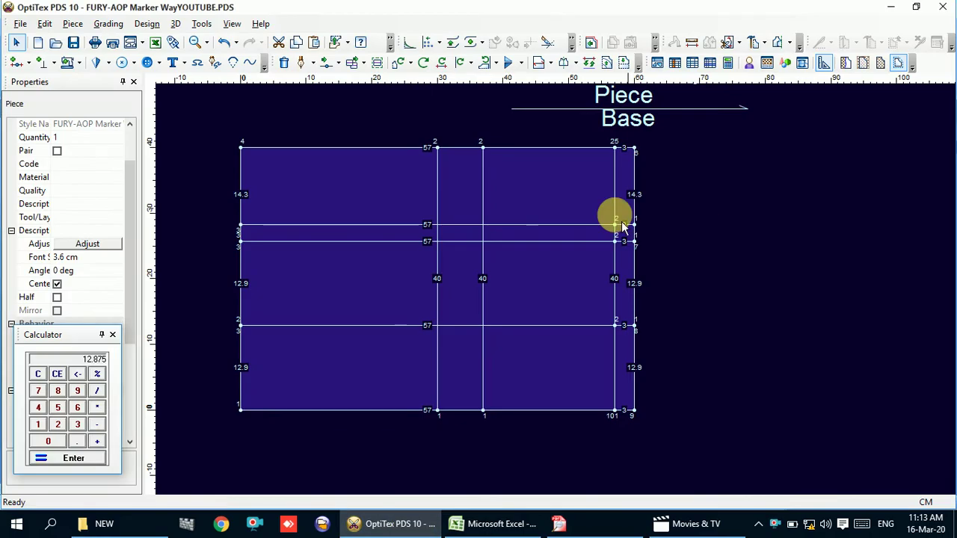
- Compute (22 − 1.5) / 2 = 10.25 on the OptiTex calculator
{"action": "left_click", "coordinate": [43, 376]}
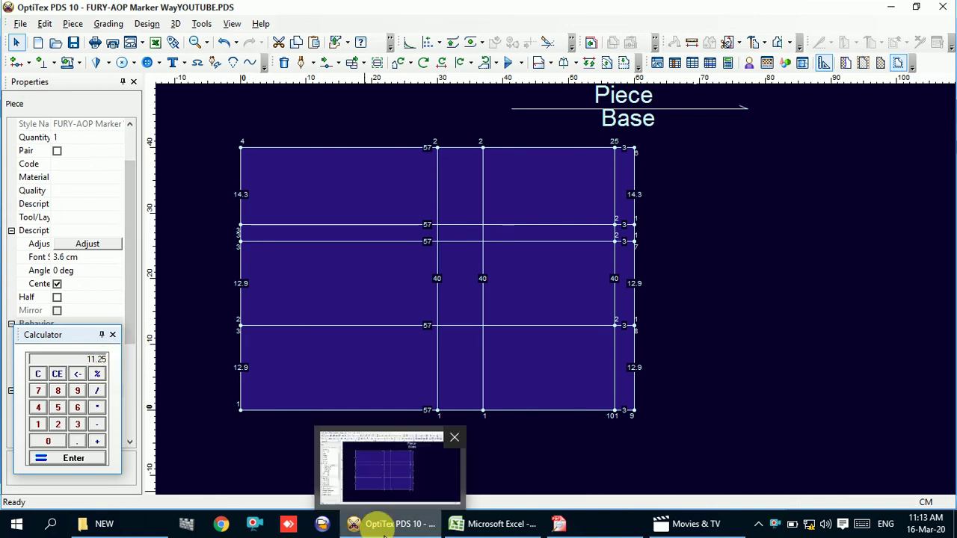
{"action": "left_click", "coordinate": [374, 525]}
{"action": "left_click", "coordinate": [381, 525]}
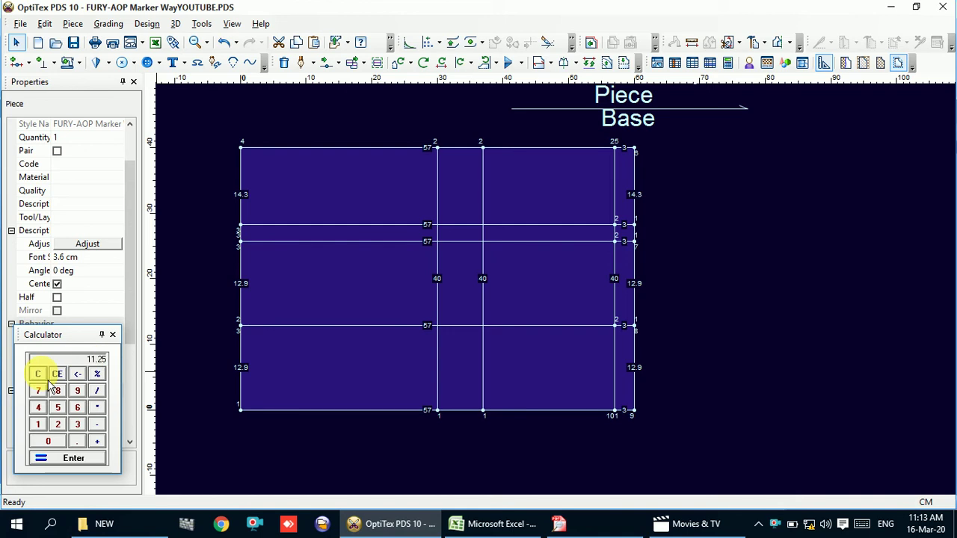
{"action": "left_click", "coordinate": [48, 385]}
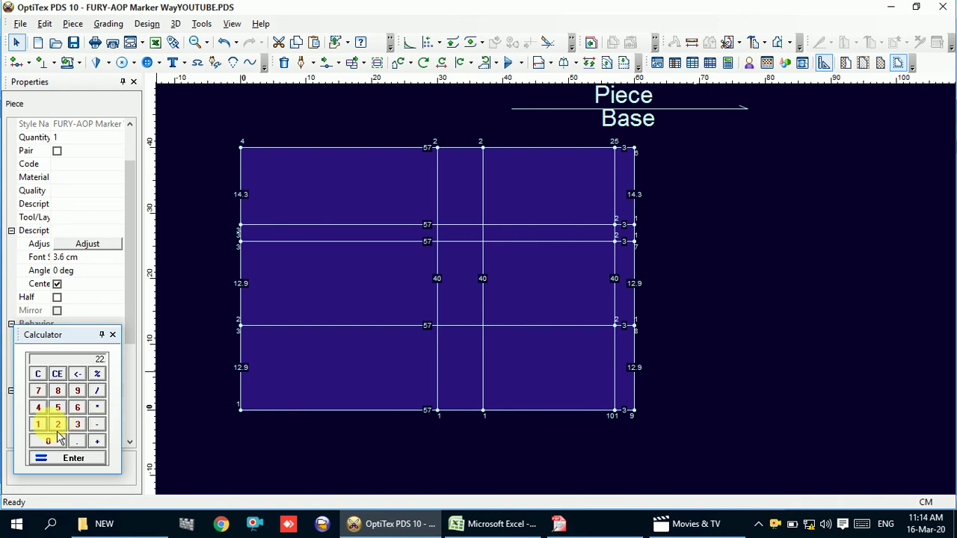
{"action": "left_click", "coordinate": [57, 407]}
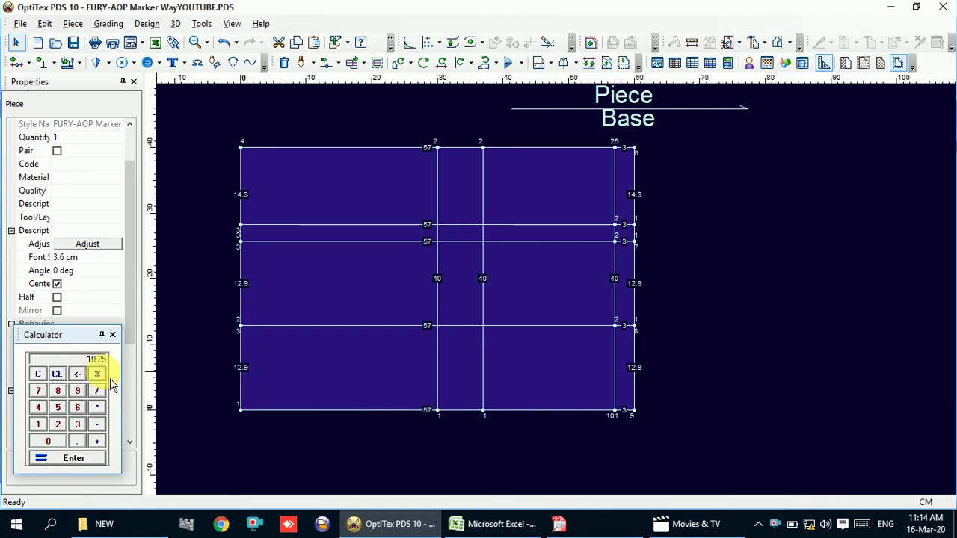
{"action": "scroll", "coordinate": [614, 284], "scroll_direction": "up", "scroll_amount": 3}
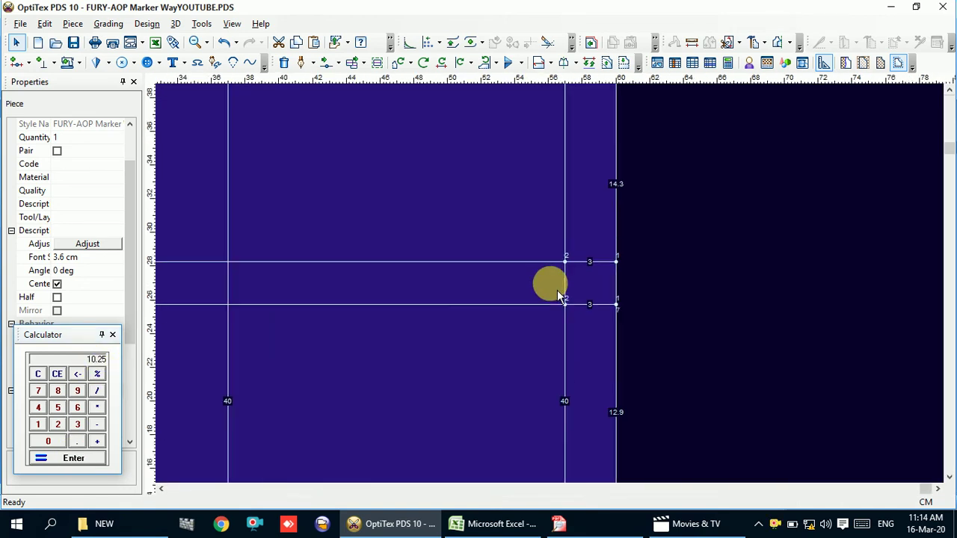
- Add a grade point on the vertical line beside the side seam
{"action": "key", "text": "p"}
{"action": "left_click", "coordinate": [573, 328]}
{"action": "left_click", "coordinate": [642, 142]}
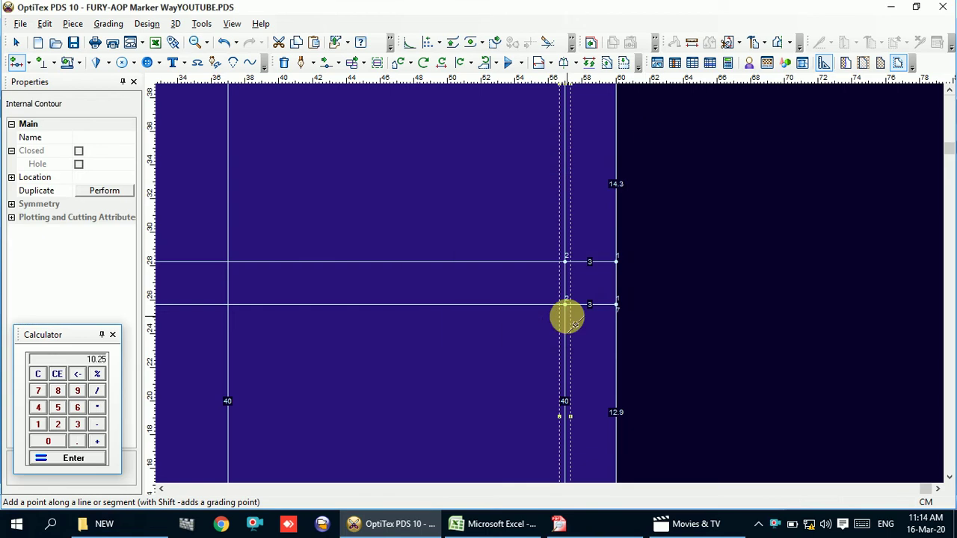
{"action": "left_click", "coordinate": [567, 306]}
{"action": "left_click", "coordinate": [460, 168]}
{"action": "left_click", "coordinate": [507, 326]}
{"action": "scroll", "coordinate": [521, 279], "scroll_direction": "down", "scroll_amount": 2}
{"action": "scroll", "coordinate": [476, 288], "scroll_direction": "down", "scroll_amount": 3}
{"action": "scroll", "coordinate": [524, 296], "scroll_direction": "up", "scroll_amount": 4}
- Add a point on the left edge at the horizontal line, declining the duplicate point
{"action": "left_click", "coordinate": [529, 294]}
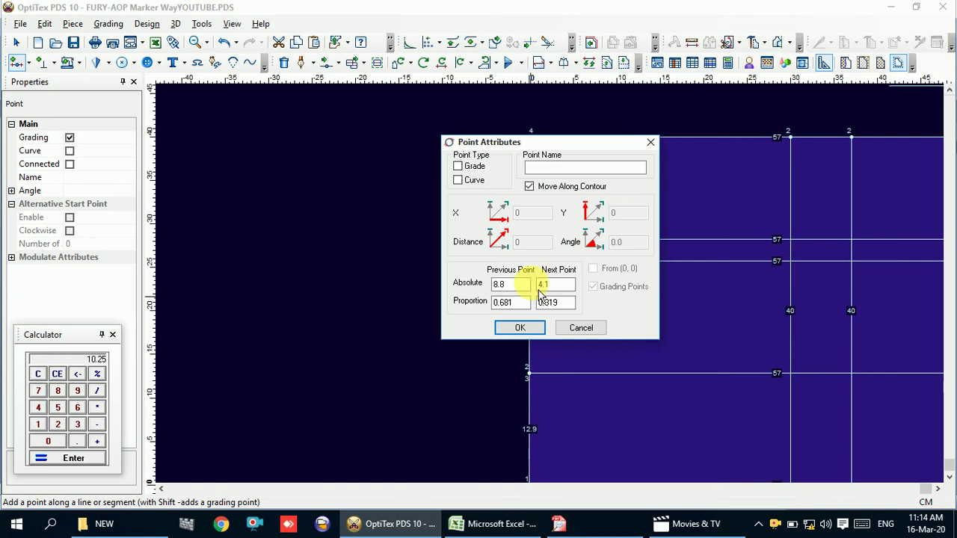
{"action": "left_click", "coordinate": [650, 142]}
{"action": "left_click", "coordinate": [529, 261]}
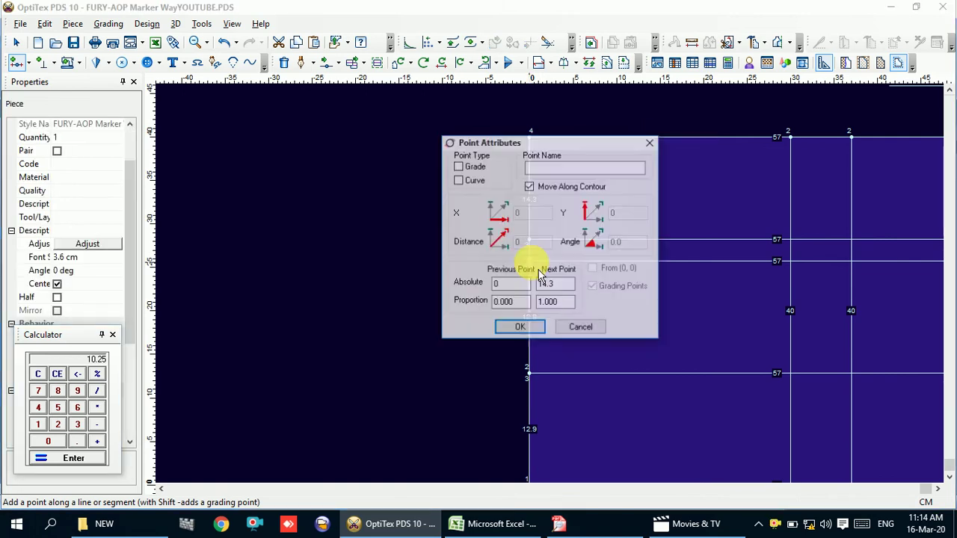
{"action": "left_click", "coordinate": [520, 327]}
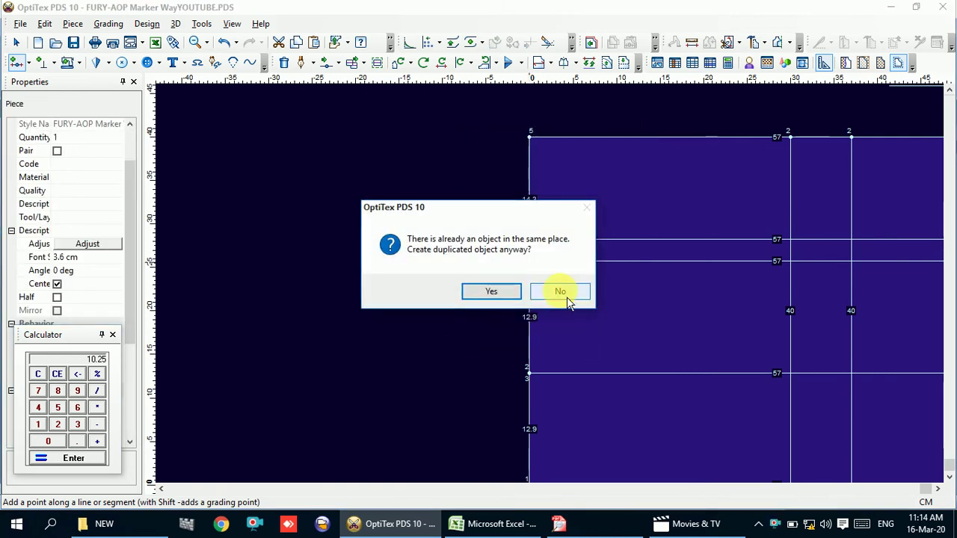
{"action": "left_click", "coordinate": [492, 292]}
{"action": "scroll", "coordinate": [591, 314], "scroll_direction": "down", "scroll_amount": 1}
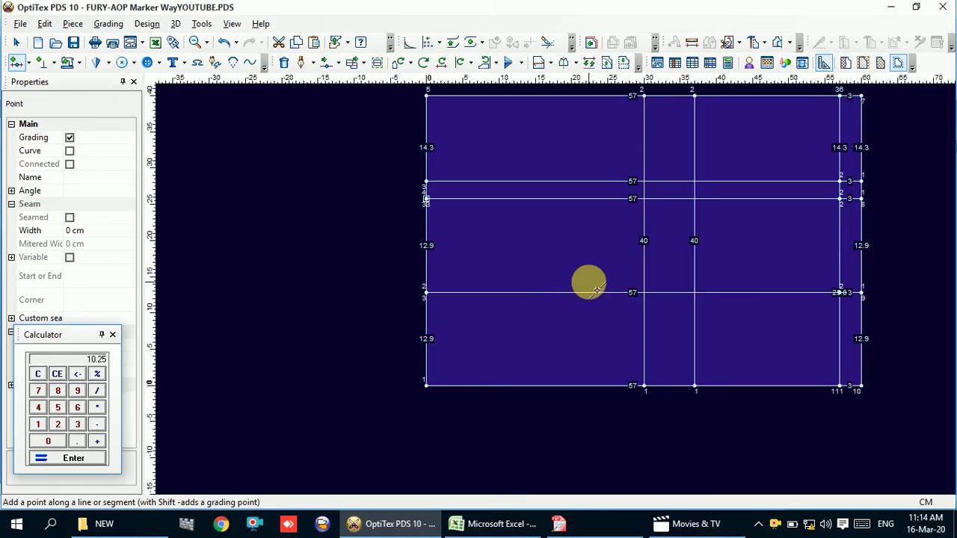
{"action": "scroll", "coordinate": [598, 293], "scroll_direction": "down", "scroll_amount": 1}
{"action": "scroll", "coordinate": [561, 292], "scroll_direction": "up", "scroll_amount": 1}
{"action": "right_click", "coordinate": [612, 184]}
{"action": "left_click", "coordinate": [665, 199]}
{"action": "scroll", "coordinate": [552, 269], "scroll_direction": "up", "scroll_amount": 1}
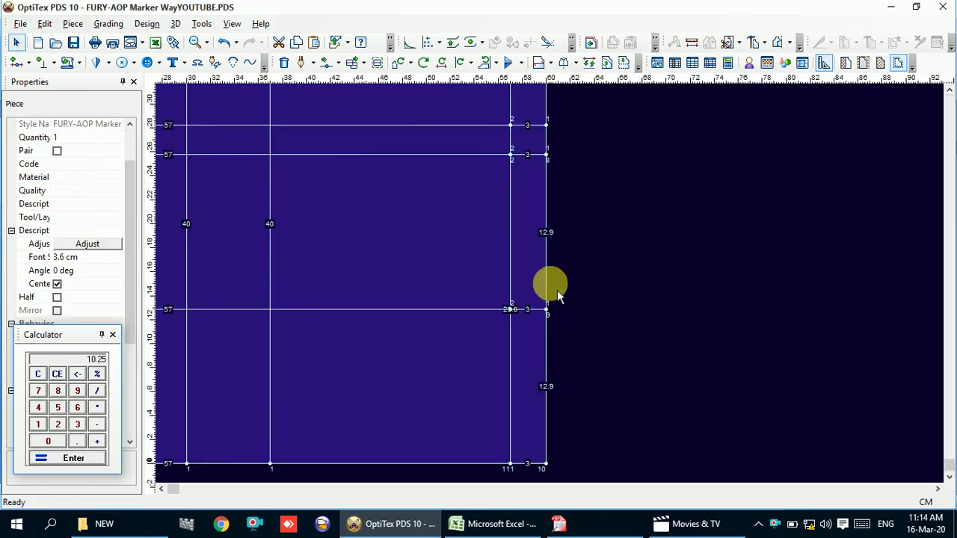
{"action": "key", "text": "Insert"}
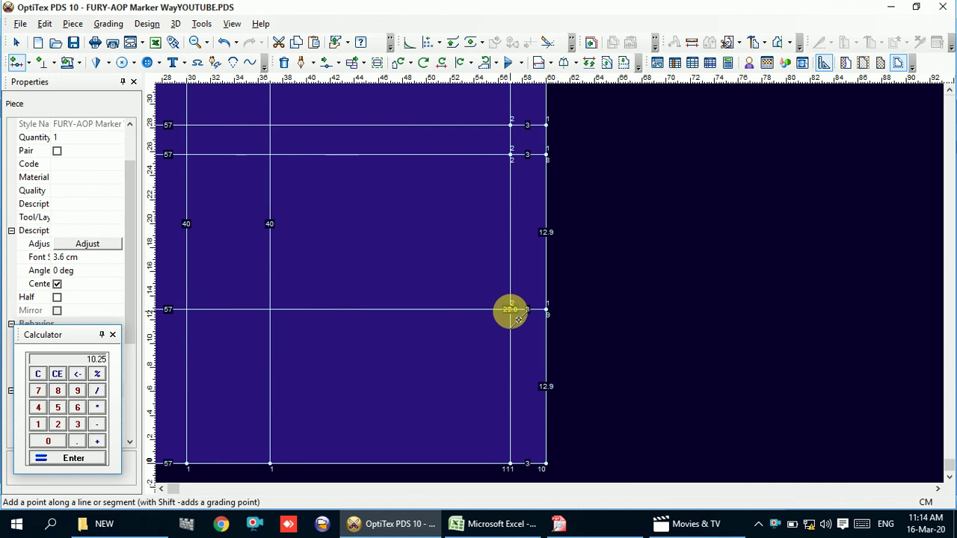
{"action": "left_click", "coordinate": [516, 320]}
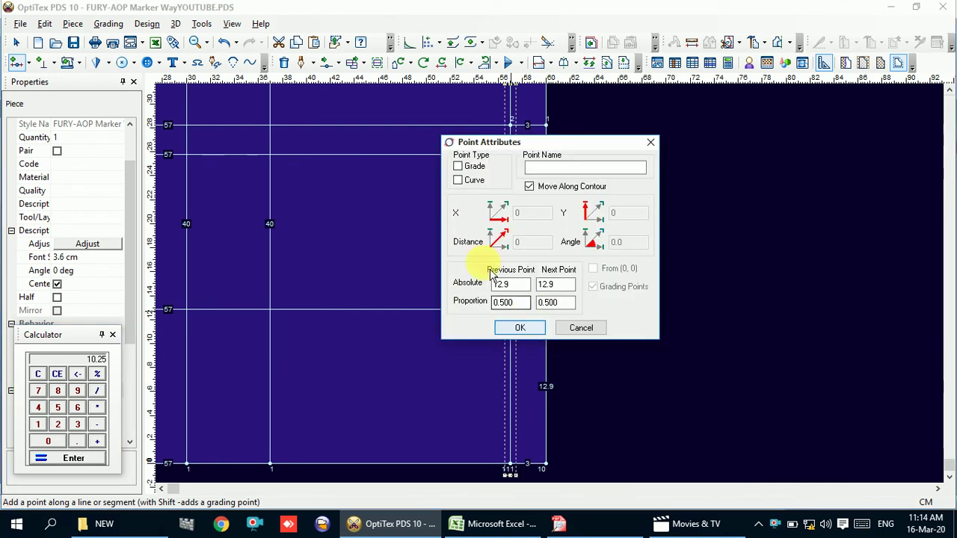
{"action": "left_click", "coordinate": [457, 166]}
{"action": "double_click", "coordinate": [511, 303]}
{"action": "left_click", "coordinate": [521, 329]}
{"action": "right_click", "coordinate": [615, 168]}
{"action": "left_click", "coordinate": [647, 174]}
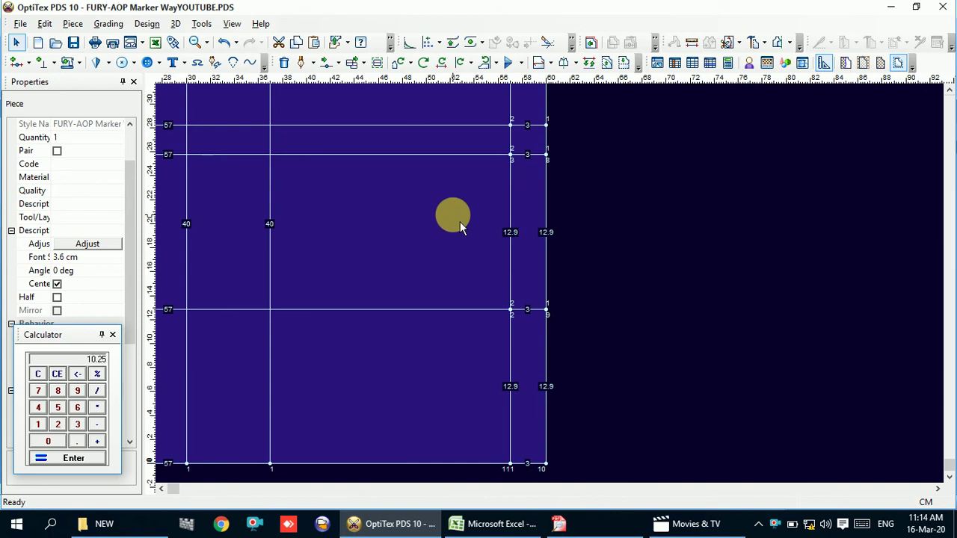
{"action": "scroll", "coordinate": [461, 234], "scroll_direction": "down", "scroll_amount": 3}
{"action": "scroll", "coordinate": [466, 271], "scroll_direction": "up", "scroll_amount": 2}
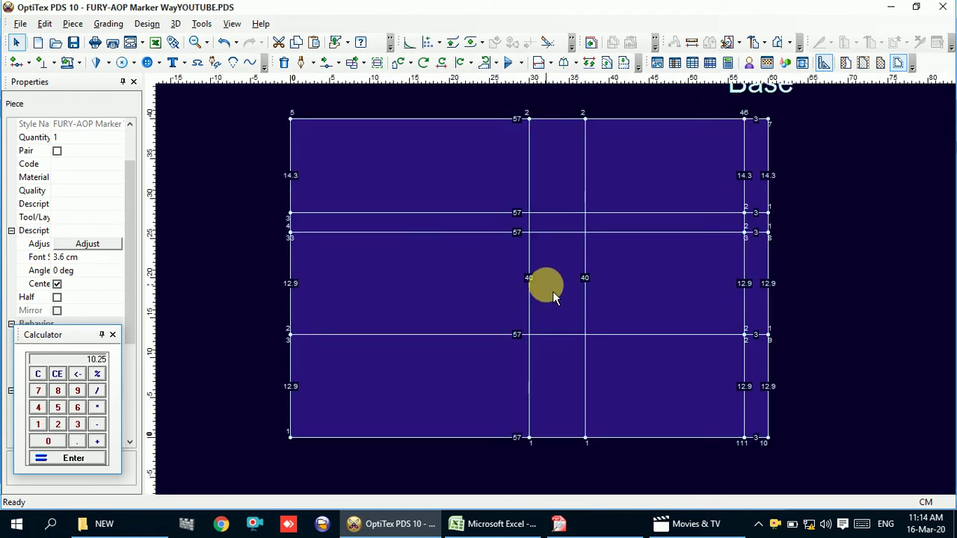
{"action": "left_click", "coordinate": [482, 524]}
{"action": "left_click", "coordinate": [486, 526]}
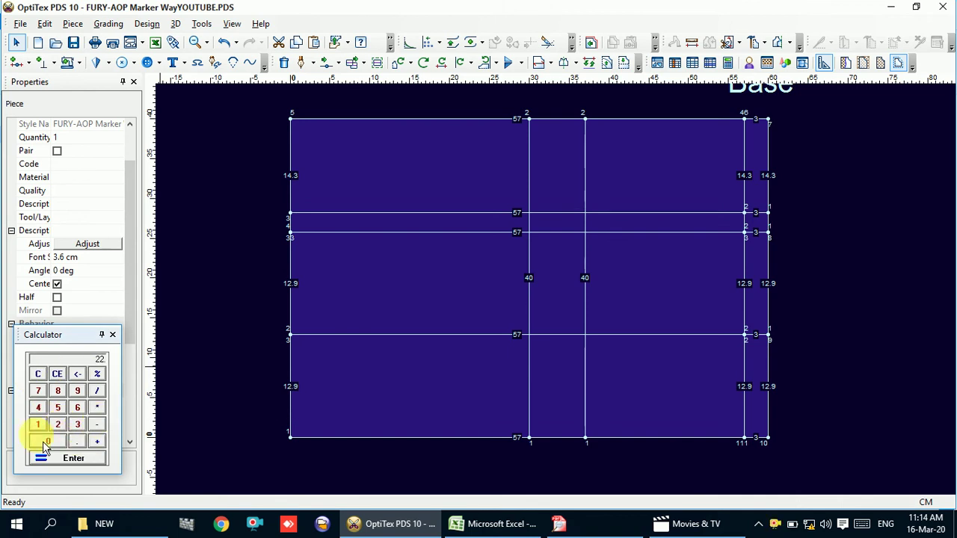
{"action": "left_click", "coordinate": [77, 441]}
{"action": "left_click", "coordinate": [57, 408]}
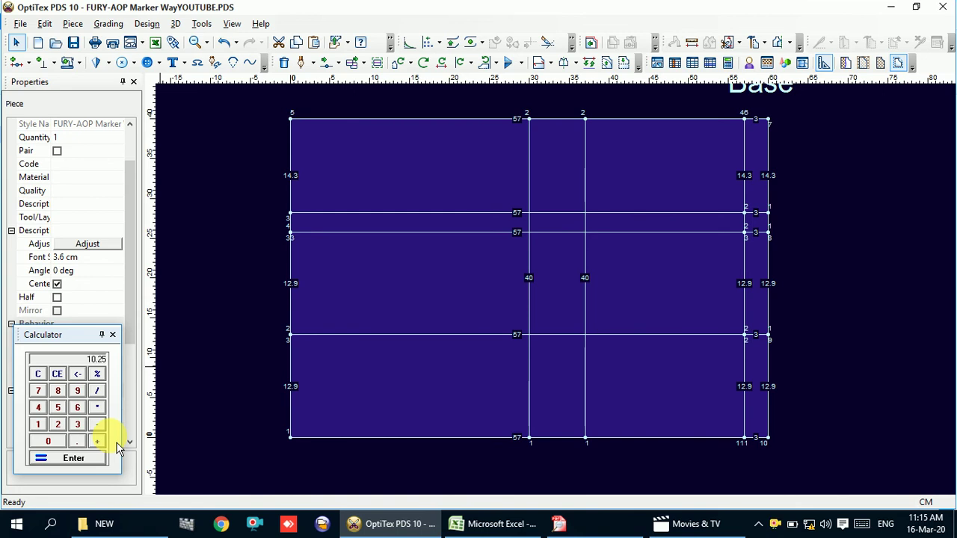
{"action": "scroll", "coordinate": [483, 407], "scroll_direction": "up", "scroll_amount": 1}
{"action": "scroll", "coordinate": [551, 282], "scroll_direction": "up", "scroll_amount": 1}
{"action": "scroll", "coordinate": [670, 271], "scroll_direction": "up", "scroll_amount": 1}
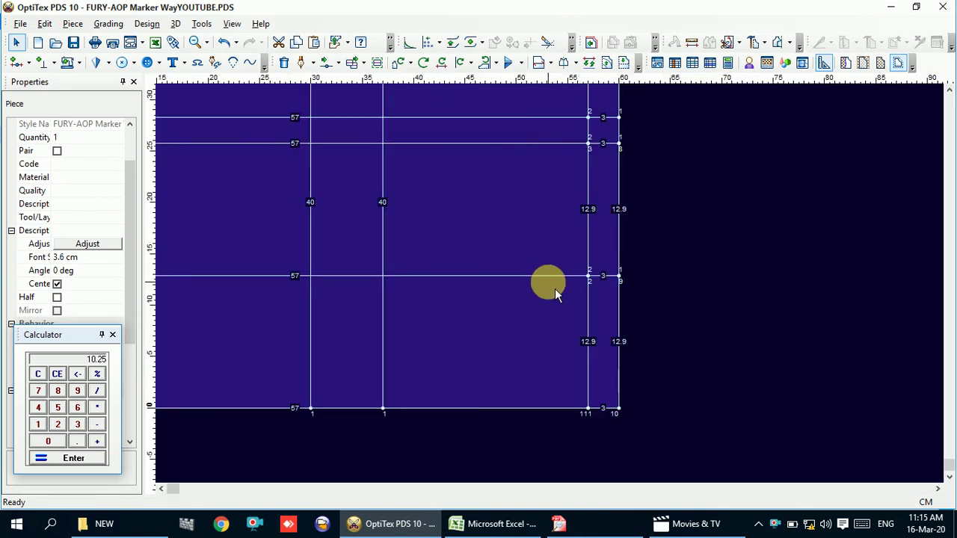
- Mark two points on the inner side line, each 10.25 cm along from an end
{"action": "key", "text": "p"}
{"action": "left_click", "coordinate": [588, 251]}
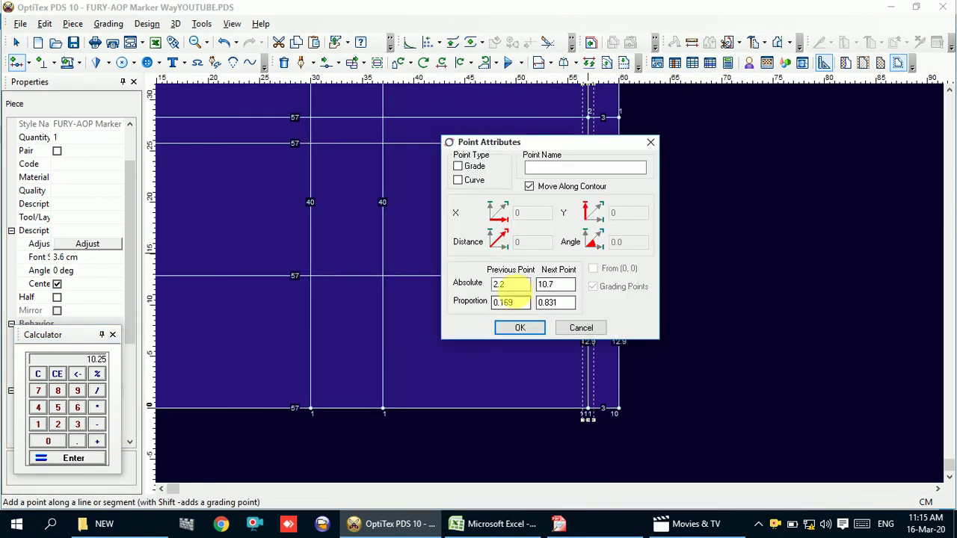
{"action": "type", "text": "10"}
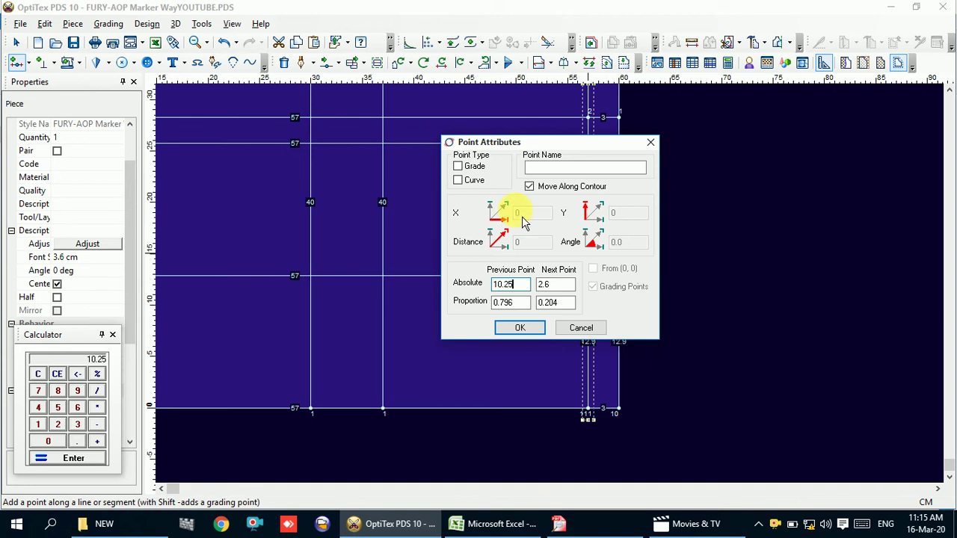
{"action": "left_click", "coordinate": [516, 328]}
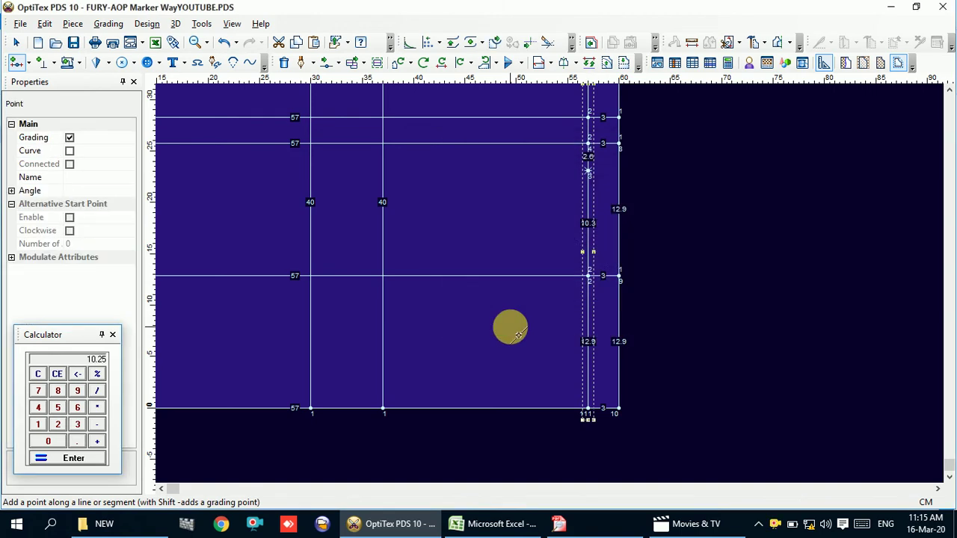
{"action": "left_click", "coordinate": [592, 322]}
{"action": "type", "text": "10.2"}
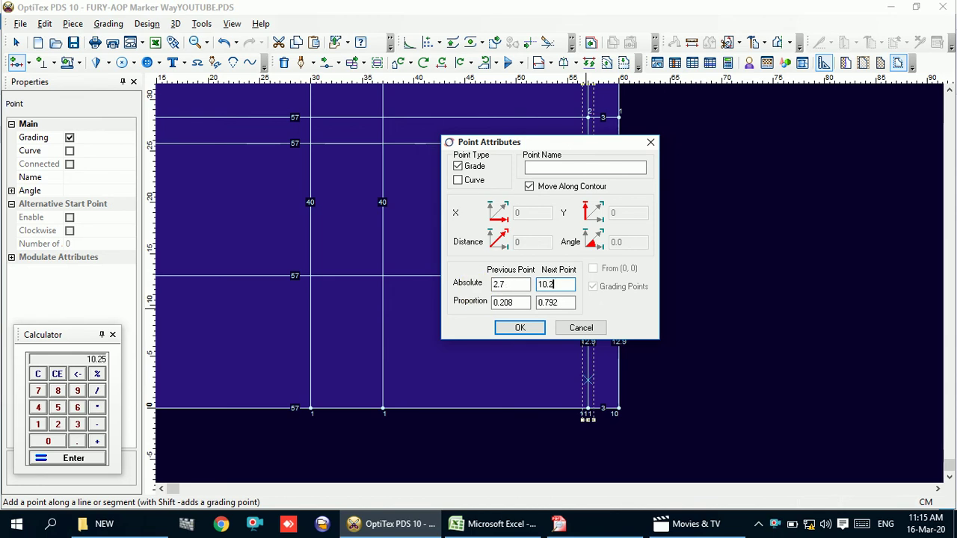
{"action": "type", "text": "5"}
{"action": "left_click", "coordinate": [520, 328]}
- Start a new internal line at the lower 2.6 cm point on the side line
{"action": "right_click", "coordinate": [698, 202]}
{"action": "left_click", "coordinate": [740, 211]}
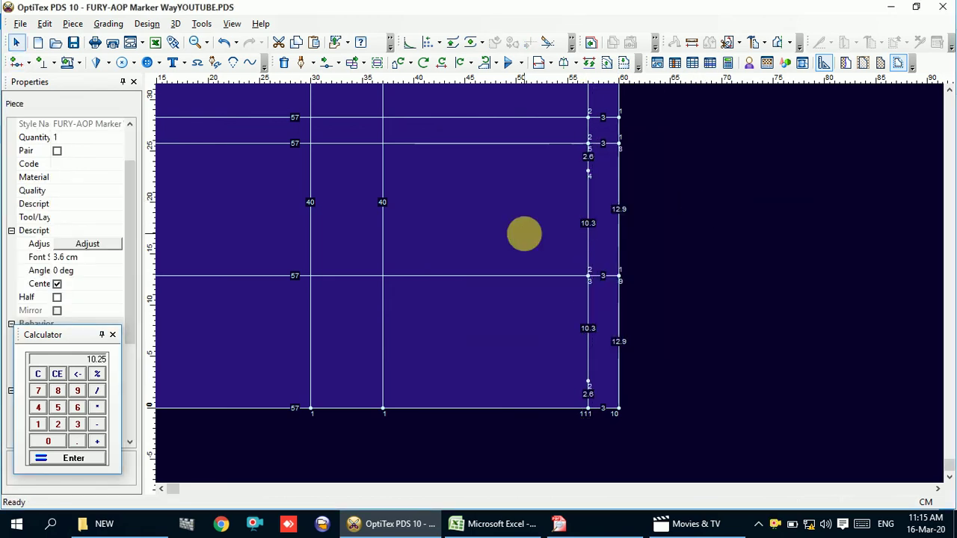
{"action": "scroll", "coordinate": [532, 237], "scroll_direction": "down", "scroll_amount": 2}
{"action": "scroll", "coordinate": [553, 300], "scroll_direction": "up", "scroll_amount": 2}
{"action": "scroll", "coordinate": [557, 291], "scroll_direction": "up", "scroll_amount": 2}
{"action": "key", "text": "d"}
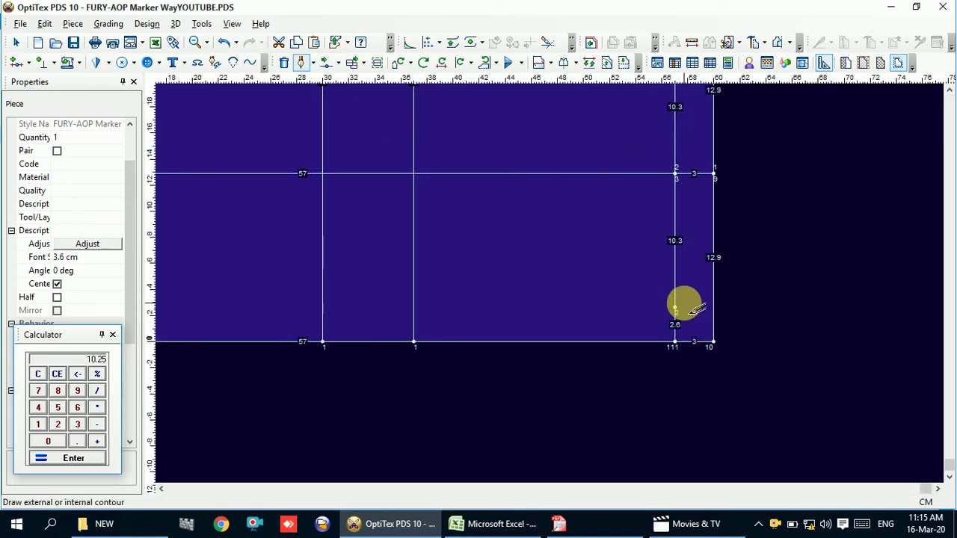
{"action": "left_click", "coordinate": [675, 308]}
{"action": "type", "text": "2.6"}
{"action": "left_click", "coordinate": [454, 341]}
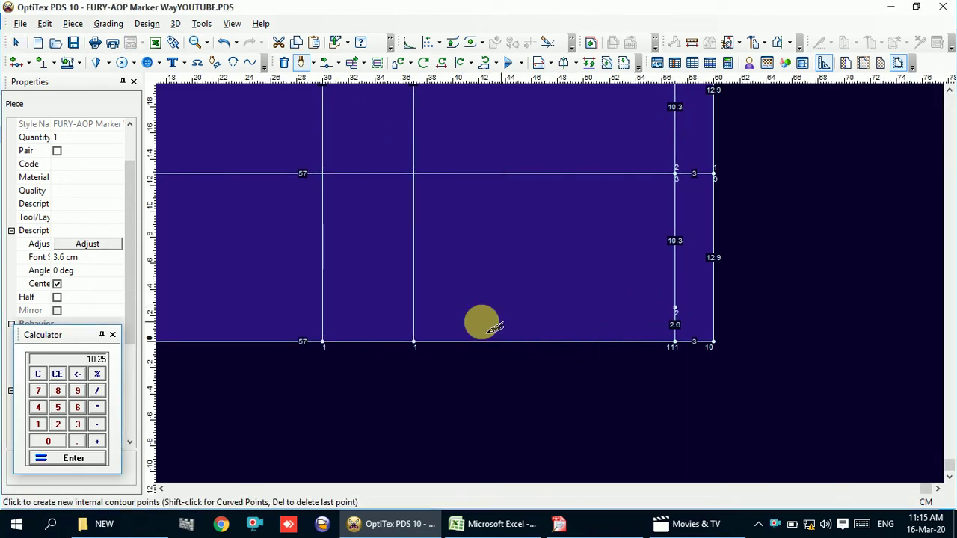
- End the sloped internal line on the baseline and finish drafting it
{"action": "left_click", "coordinate": [329, 344]}
{"action": "left_click", "coordinate": [636, 301]}
{"action": "right_click", "coordinate": [363, 226]}
{"action": "left_click", "coordinate": [410, 270]}
{"action": "right_click", "coordinate": [841, 188]}
{"action": "left_click", "coordinate": [860, 192]}
- Turn the sloped line into a gentle curve by moving its point with Curve ticked
{"action": "key", "text": "m"}
{"action": "left_click", "coordinate": [452, 332]}
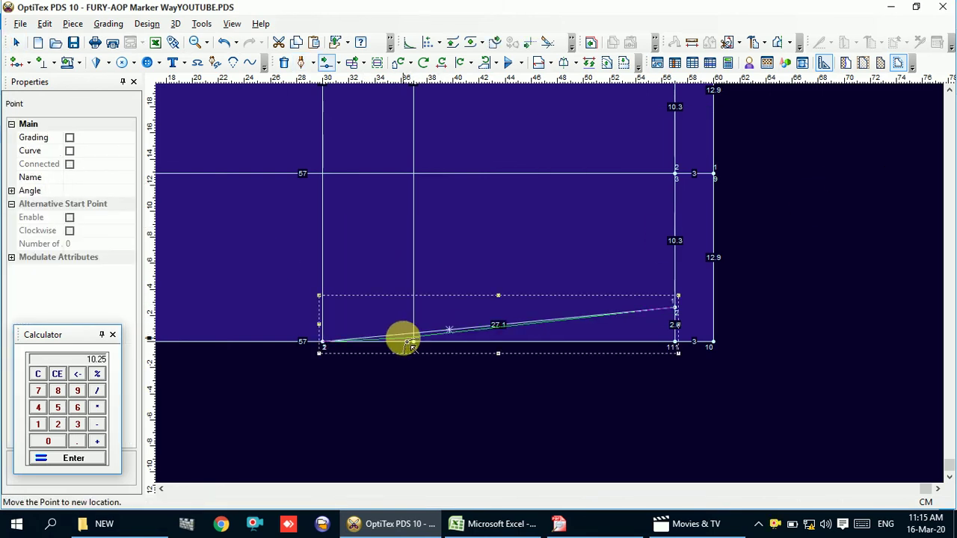
{"action": "left_click", "coordinate": [411, 346]}
{"action": "left_click", "coordinate": [635, 303]}
{"action": "left_click", "coordinate": [79, 154]}
{"action": "left_click", "coordinate": [69, 150]}
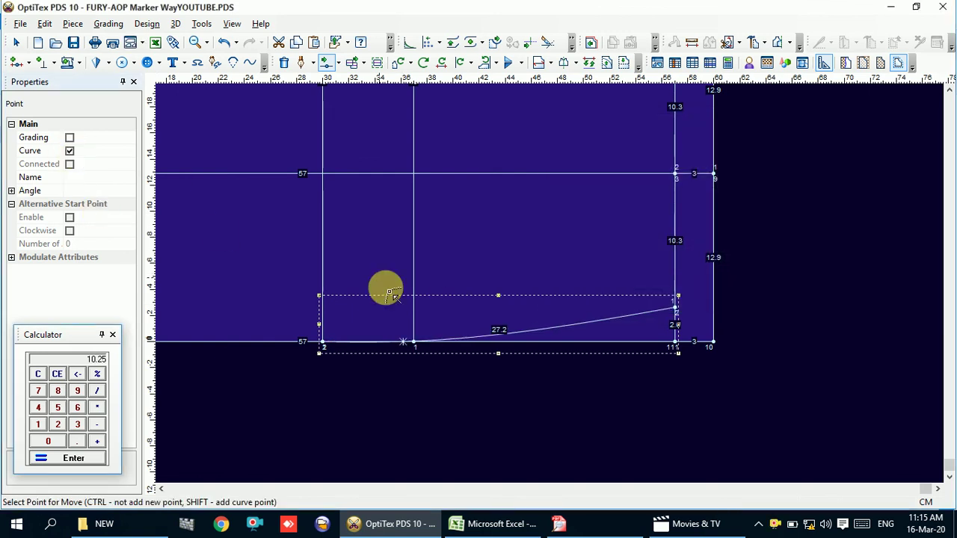
{"action": "left_click_drag", "start_coordinate": [410, 346], "coordinate": [448, 334]}
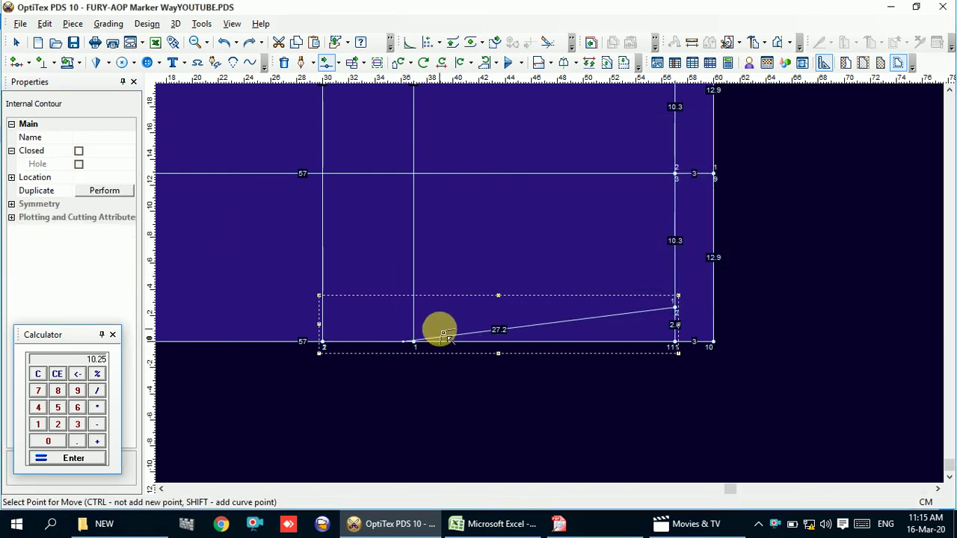
- Adjust the curve point twice to smooth the 27.2 cm hem curve
{"action": "scroll", "coordinate": [448, 340], "scroll_direction": "up", "scroll_amount": 2}
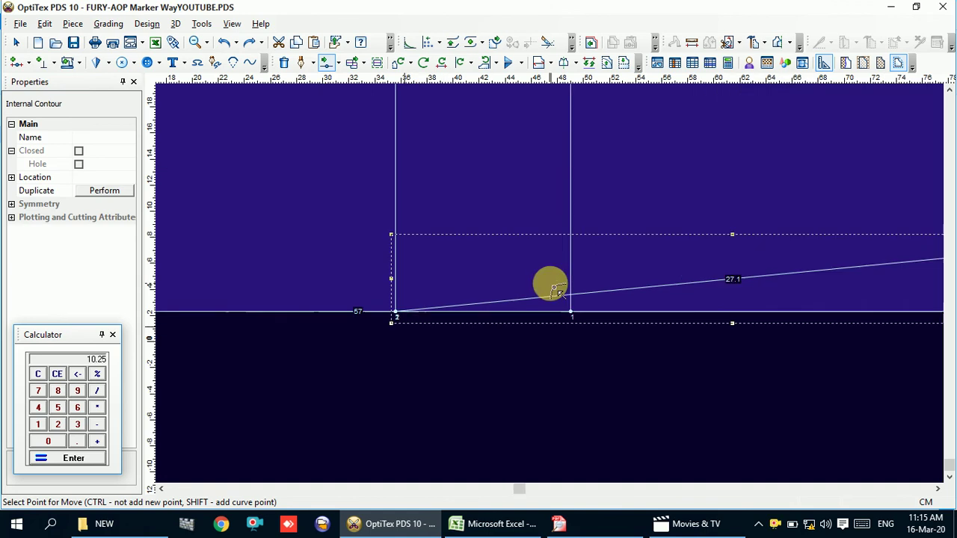
{"action": "left_click", "coordinate": [534, 307]}
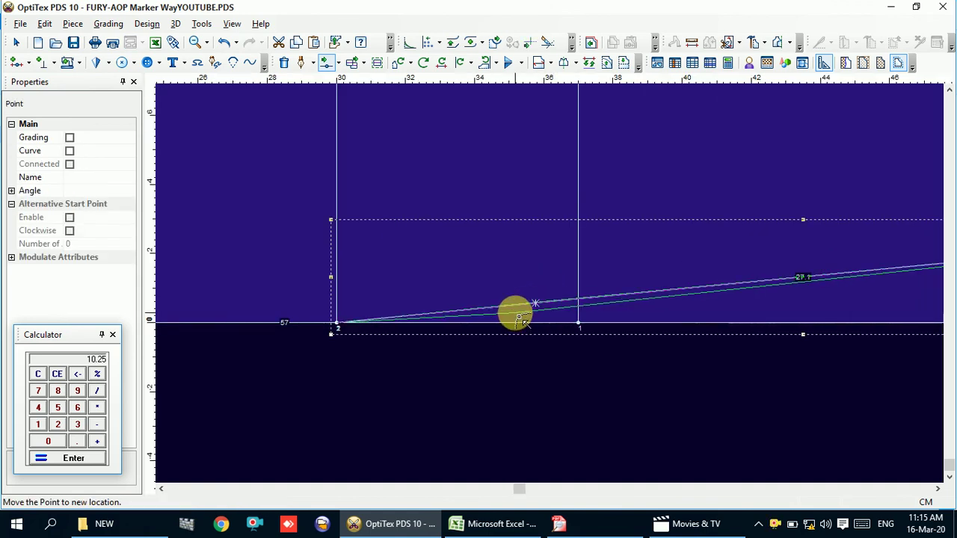
{"action": "left_click", "coordinate": [513, 291]}
{"action": "left_click", "coordinate": [682, 307]}
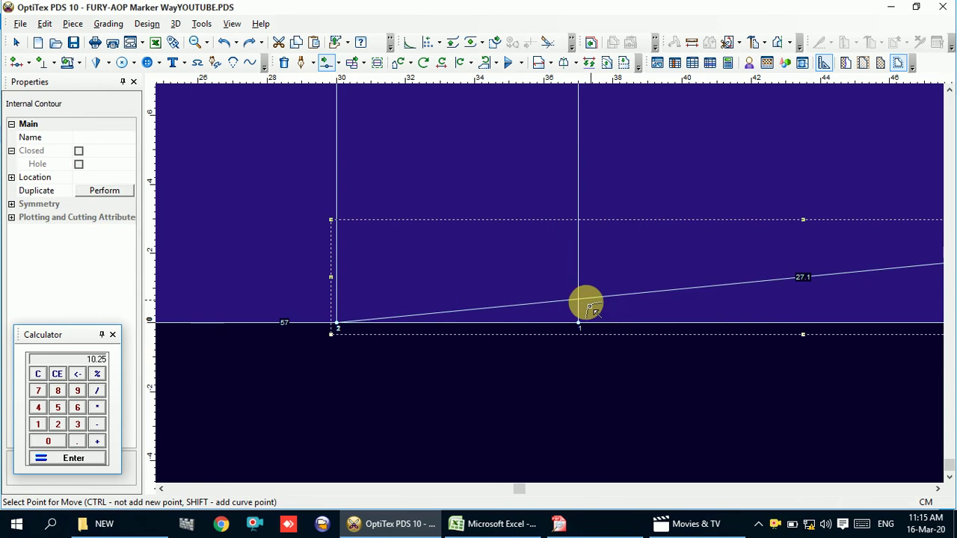
{"action": "left_click", "coordinate": [531, 305]}
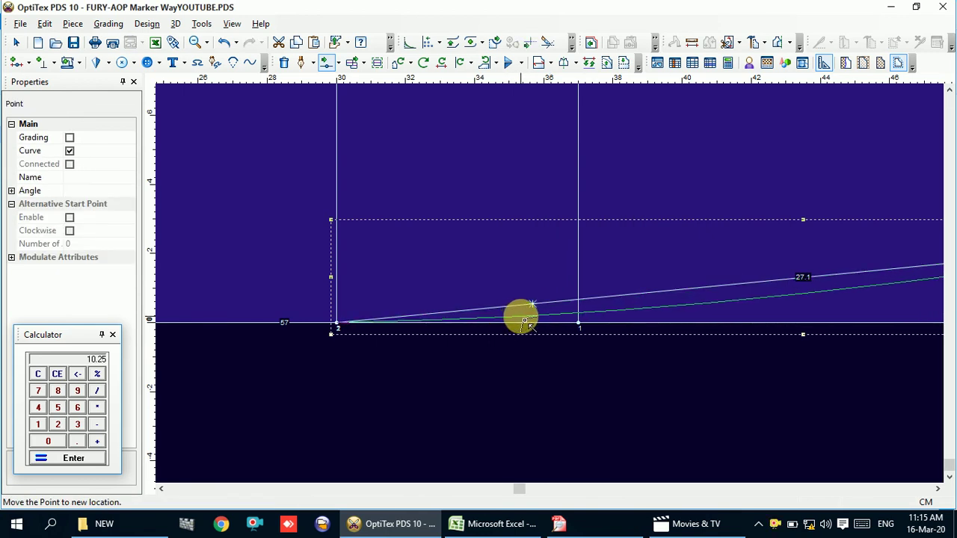
{"action": "left_click", "coordinate": [535, 317]}
{"action": "left_click", "coordinate": [615, 301]}
{"action": "scroll", "coordinate": [557, 280], "scroll_direction": "down", "scroll_amount": 1}
{"action": "scroll", "coordinate": [549, 282], "scroll_direction": "down", "scroll_amount": 1}
{"action": "scroll", "coordinate": [456, 277], "scroll_direction": "down", "scroll_amount": 1}
{"action": "scroll", "coordinate": [553, 292], "scroll_direction": "up", "scroll_amount": 1}
{"action": "scroll", "coordinate": [553, 290], "scroll_direction": "up", "scroll_amount": 2}
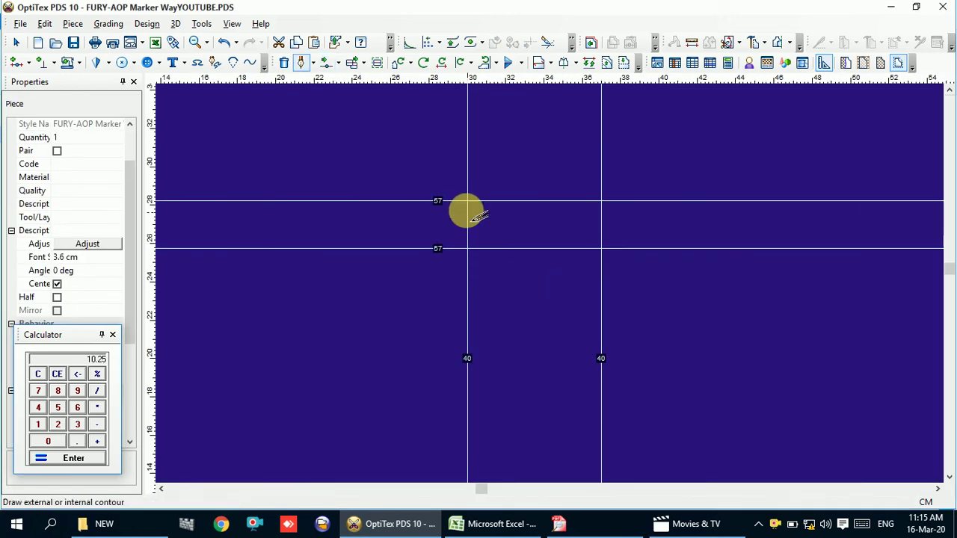
- Place a new line's start point on the existing line at a 20.1 offset
{"action": "left_click", "coordinate": [467, 200]}
{"action": "left_click", "coordinate": [452, 341]}
{"action": "left_click", "coordinate": [500, 295]}
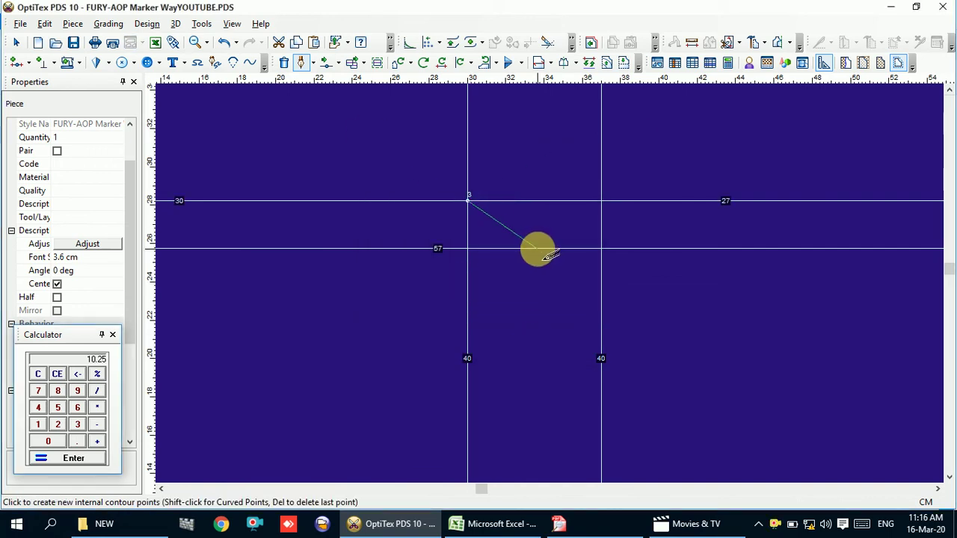
{"action": "left_click", "coordinate": [538, 249]}
{"action": "left_click", "coordinate": [618, 258]}
{"action": "type", "text": "20.1"}
{"action": "left_click", "coordinate": [635, 302]}
{"action": "left_click", "coordinate": [525, 293]}
- End the line at the upper 2.6 side point and finish the waist line
{"action": "scroll", "coordinate": [560, 292], "scroll_direction": "down", "scroll_amount": 3}
{"action": "scroll", "coordinate": [551, 284], "scroll_direction": "up", "scroll_amount": 3}
{"action": "scroll", "coordinate": [624, 272], "scroll_direction": "up", "scroll_amount": 1}
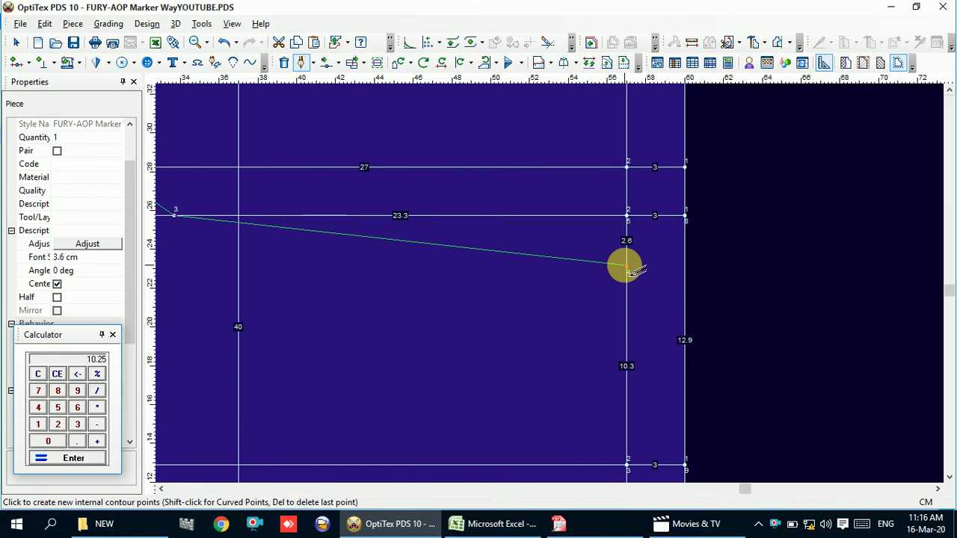
{"action": "left_click", "coordinate": [628, 267]}
{"action": "left_click", "coordinate": [632, 299]}
{"action": "right_click", "coordinate": [545, 136]}
{"action": "left_click", "coordinate": [585, 176]}
{"action": "right_click", "coordinate": [562, 133]}
{"action": "left_click", "coordinate": [573, 139]}
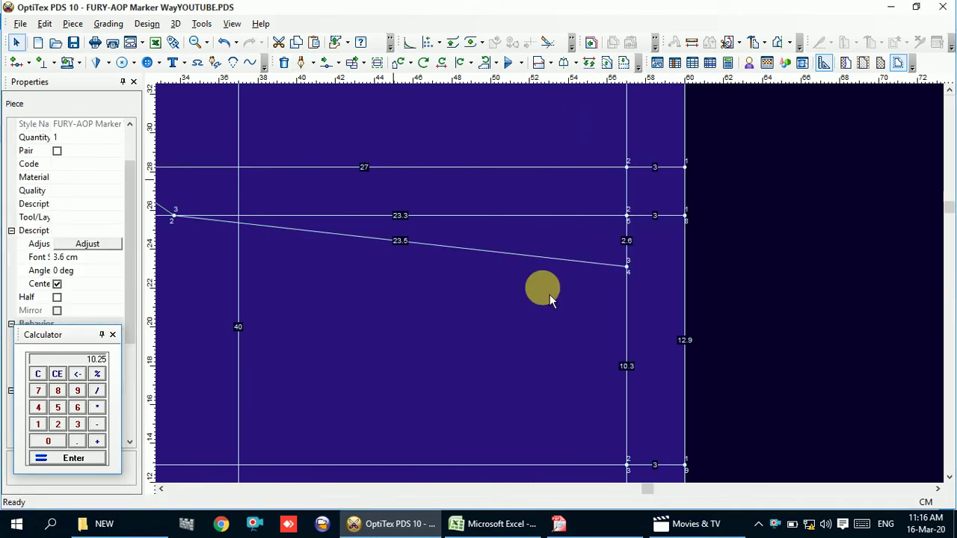
- Add a point near the corner and move it inward to shape the crotch
{"action": "scroll", "coordinate": [550, 299], "scroll_direction": "down", "scroll_amount": 2}
{"action": "scroll", "coordinate": [557, 296], "scroll_direction": "up", "scroll_amount": 3}
{"action": "key", "text": "m"}
{"action": "left_click", "coordinate": [492, 274], "text": "ctrl"}
{"action": "left_click", "coordinate": [452, 286]}
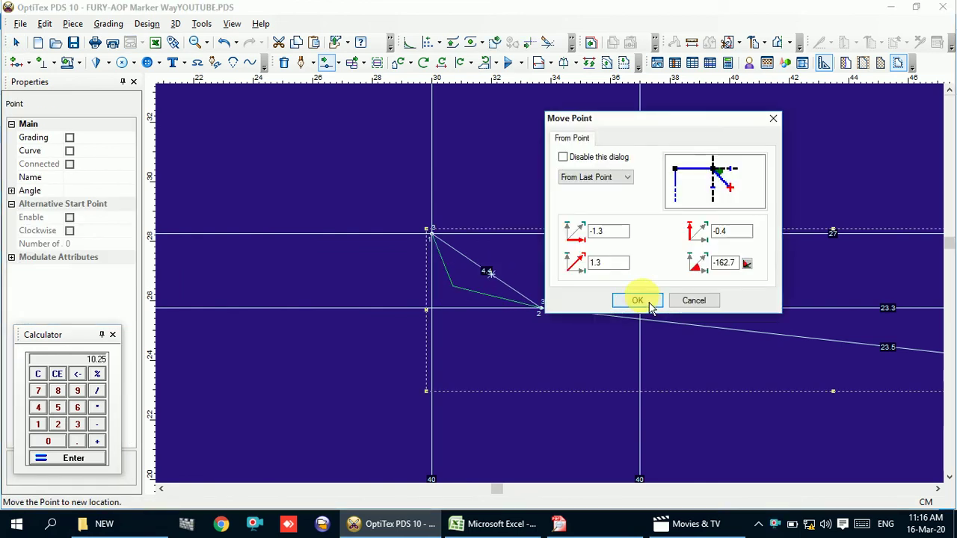
{"action": "left_click", "coordinate": [649, 302]}
- Move the crotch curve point to deepen the crotch curve
{"action": "scroll", "coordinate": [468, 299], "scroll_direction": "up", "scroll_amount": 3}
{"action": "left_click", "coordinate": [432, 266]}
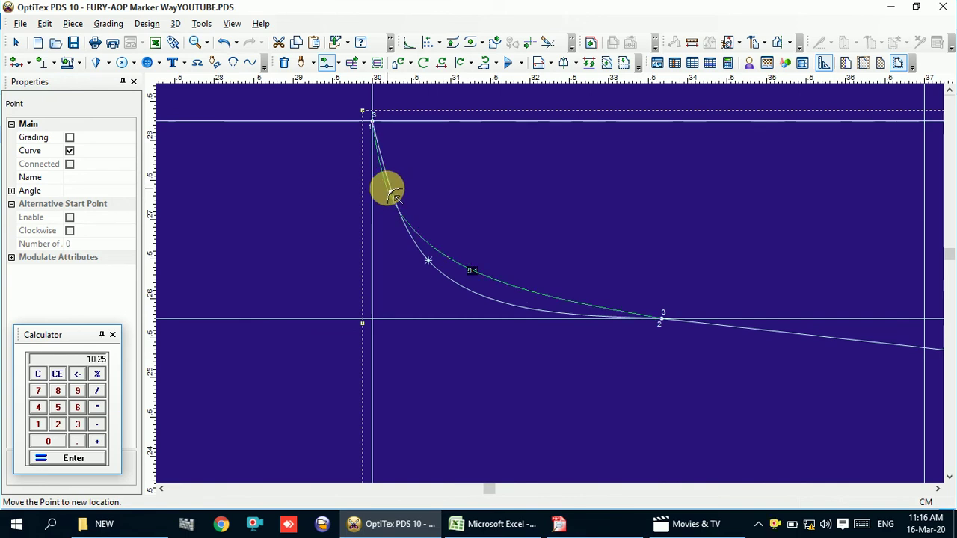
{"action": "left_click", "coordinate": [470, 270]}
{"action": "left_click", "coordinate": [637, 300]}
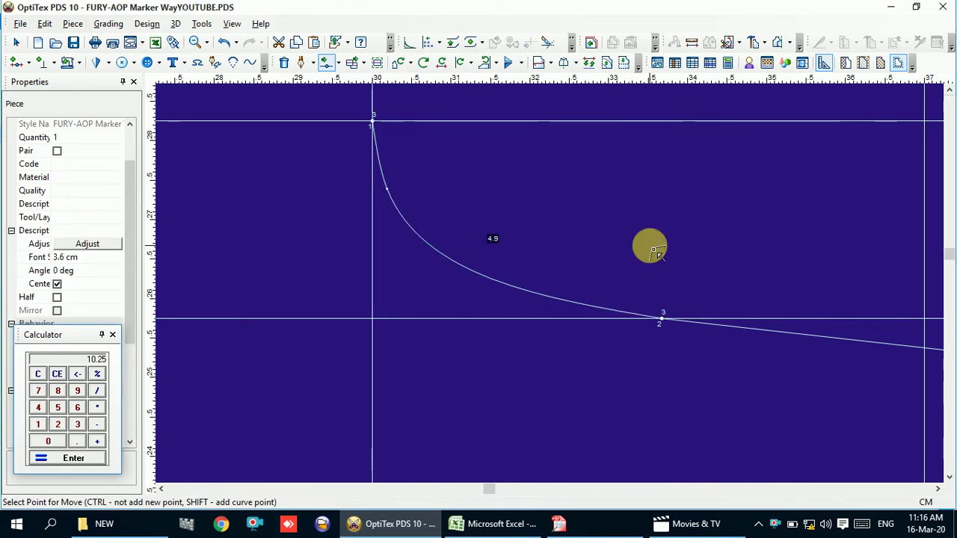
{"action": "scroll", "coordinate": [556, 285], "scroll_direction": "down", "scroll_amount": 2}
{"action": "scroll", "coordinate": [557, 290], "scroll_direction": "up", "scroll_amount": 1}
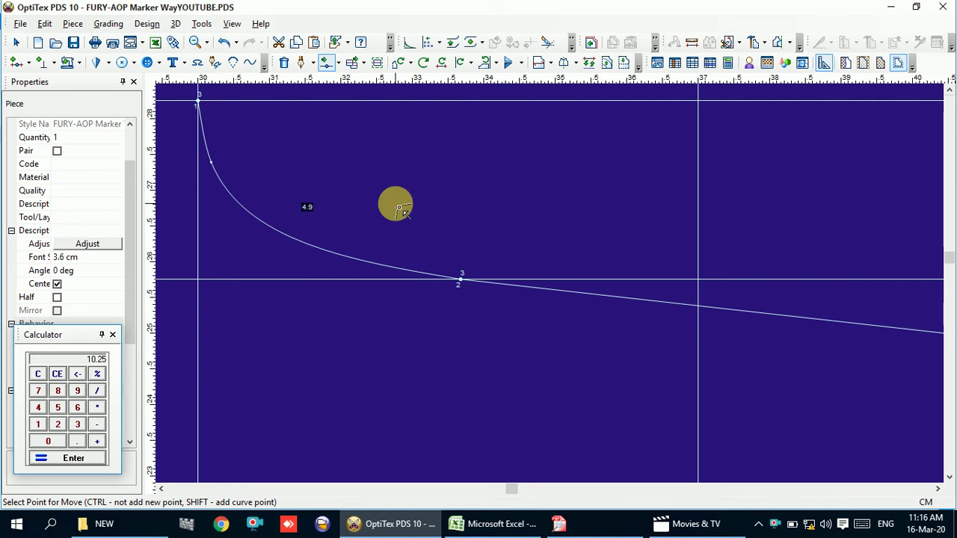
- Box-select the 2/3 junction point and move it to its new spot
{"action": "key", "text": "r"}
{"action": "left_click_drag", "start_coordinate": [499, 243], "coordinate": [460, 306]}
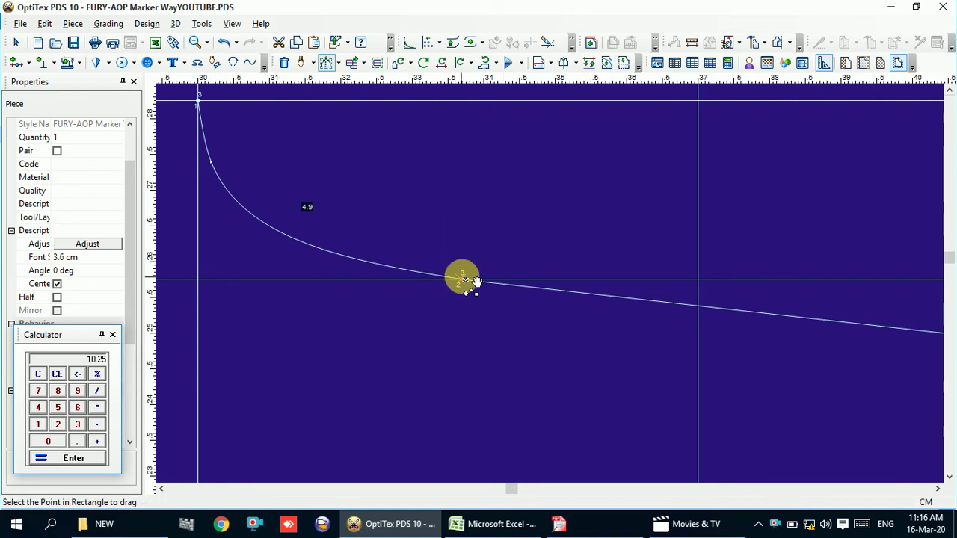
{"action": "left_click", "coordinate": [462, 281]}
{"action": "left_click", "coordinate": [433, 283]}
{"action": "left_click", "coordinate": [143, 272]}
- Bend the upper crotch curve point slightly toward the corner to refine the curve
{"action": "mouse_move", "coordinate": [426, 215]}
{"action": "left_mouse_down"}
{"action": "mouse_move", "coordinate": [394, 215]}
{"action": "mouse_move", "coordinate": [331, 151]}
{"action": "left_mouse_up"}
{"action": "right_click", "coordinate": [332, 150]}
{"action": "left_click", "coordinate": [370, 158]}
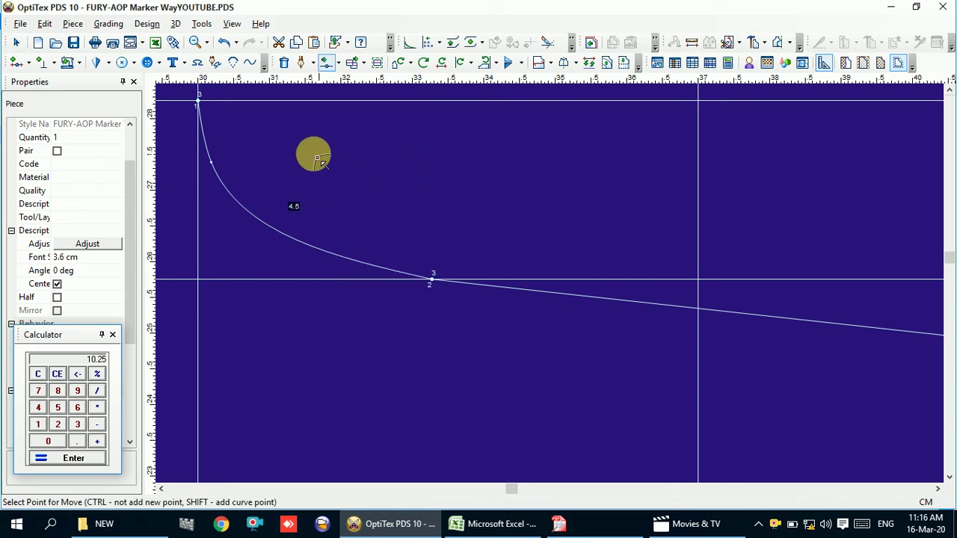
{"action": "left_click", "coordinate": [211, 162]}
{"action": "left_click_drag", "start_coordinate": [222, 193], "coordinate": [226, 198]}
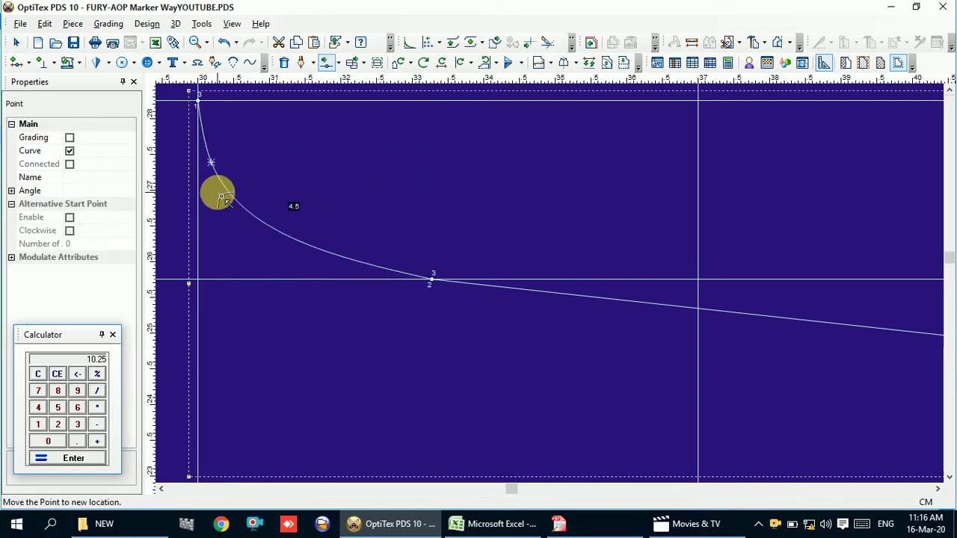
{"action": "left_click_drag", "start_coordinate": [226, 198], "coordinate": [223, 196]}
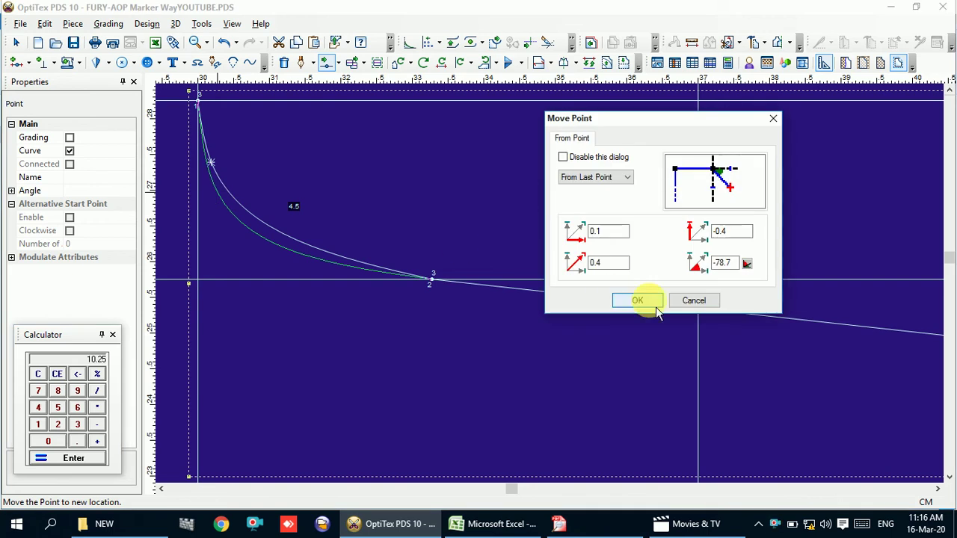
{"action": "left_click", "coordinate": [655, 310]}
{"action": "scroll", "coordinate": [524, 288], "scroll_direction": "up", "scroll_amount": 3}
{"action": "scroll", "coordinate": [554, 288], "scroll_direction": "down", "scroll_amount": 2}
{"action": "scroll", "coordinate": [551, 281], "scroll_direction": "down", "scroll_amount": 1}
{"action": "scroll", "coordinate": [551, 282], "scroll_direction": "down", "scroll_amount": 2}
{"action": "scroll", "coordinate": [516, 301], "scroll_direction": "down", "scroll_amount": 1}
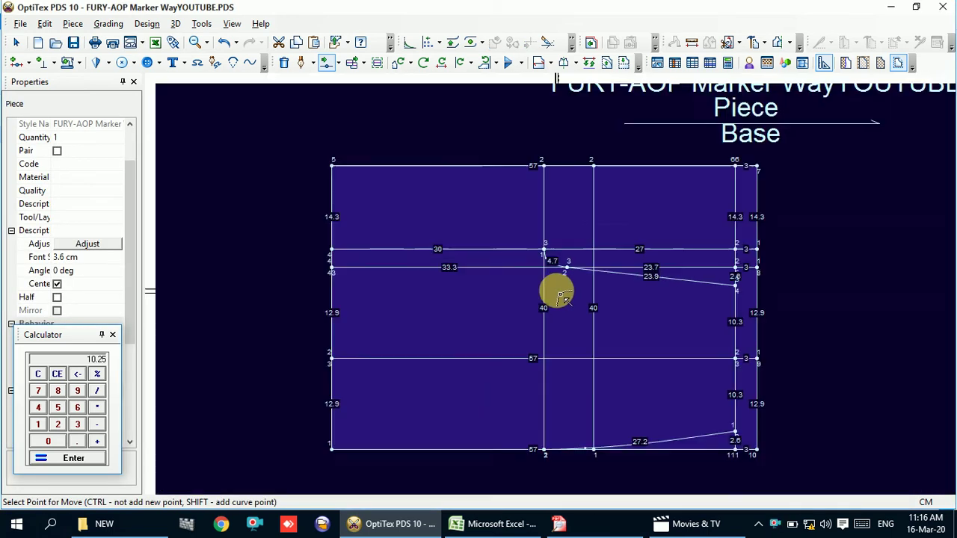
- Read the size 32/42 half bottom-of-leg value, 24, from the Excel size spec
{"action": "scroll", "coordinate": [553, 288], "scroll_direction": "up", "scroll_amount": 2}
{"action": "right_click", "coordinate": [423, 217]}
{"action": "left_click", "coordinate": [481, 238]}
{"action": "scroll", "coordinate": [524, 270], "scroll_direction": "down", "scroll_amount": 1}
{"action": "scroll", "coordinate": [556, 293], "scroll_direction": "down", "scroll_amount": 2}
{"action": "scroll", "coordinate": [523, 314], "scroll_direction": "up", "scroll_amount": 1}
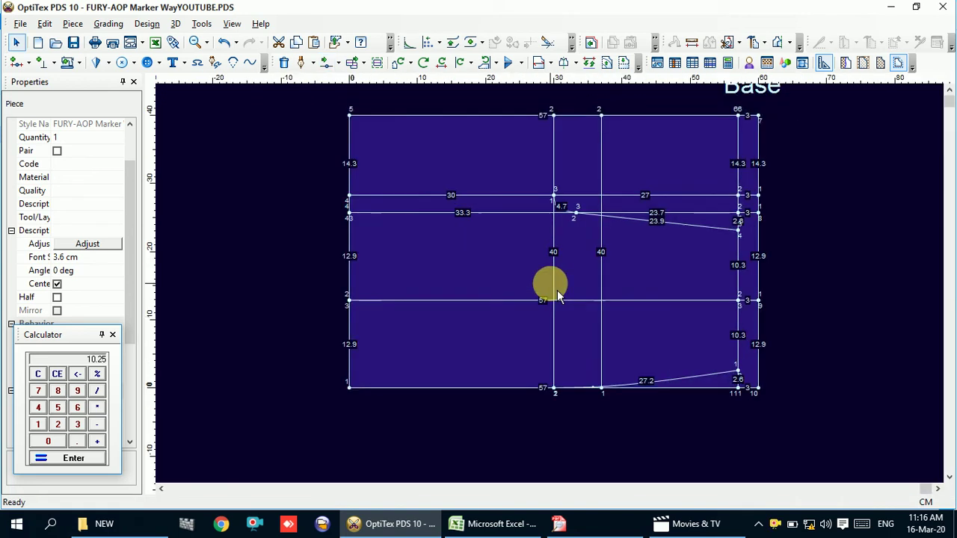
{"action": "scroll", "coordinate": [557, 296], "scroll_direction": "up", "scroll_amount": 1}
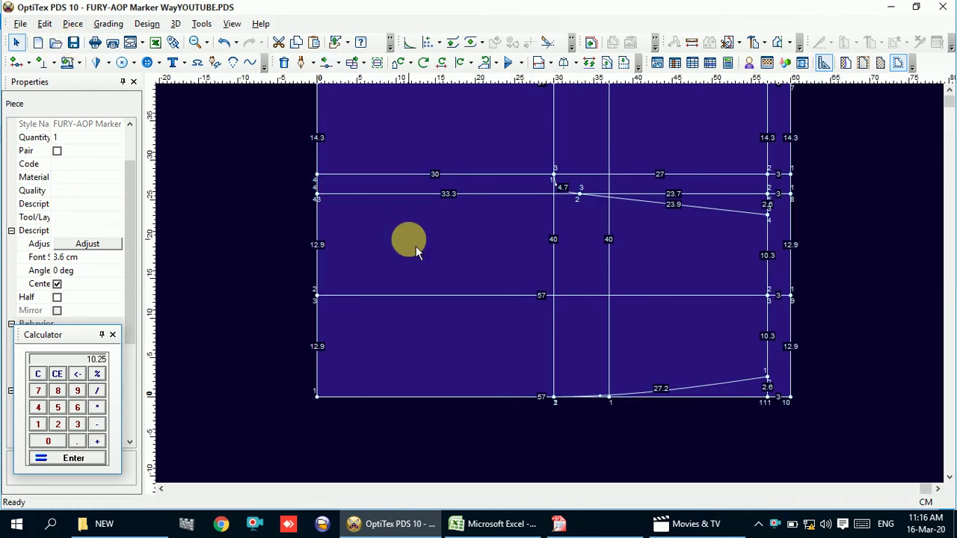
{"action": "left_click", "coordinate": [464, 523]}
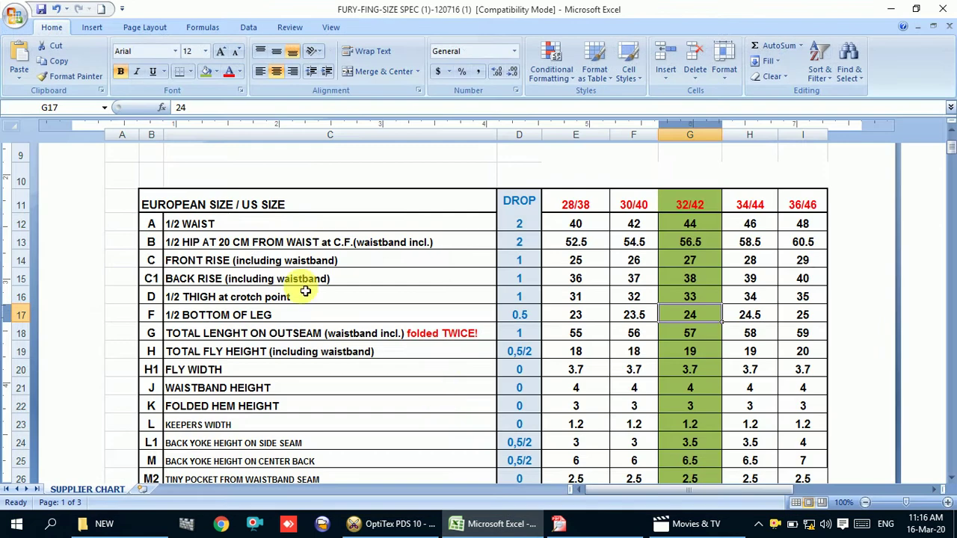
{"action": "left_click", "coordinate": [222, 318]}
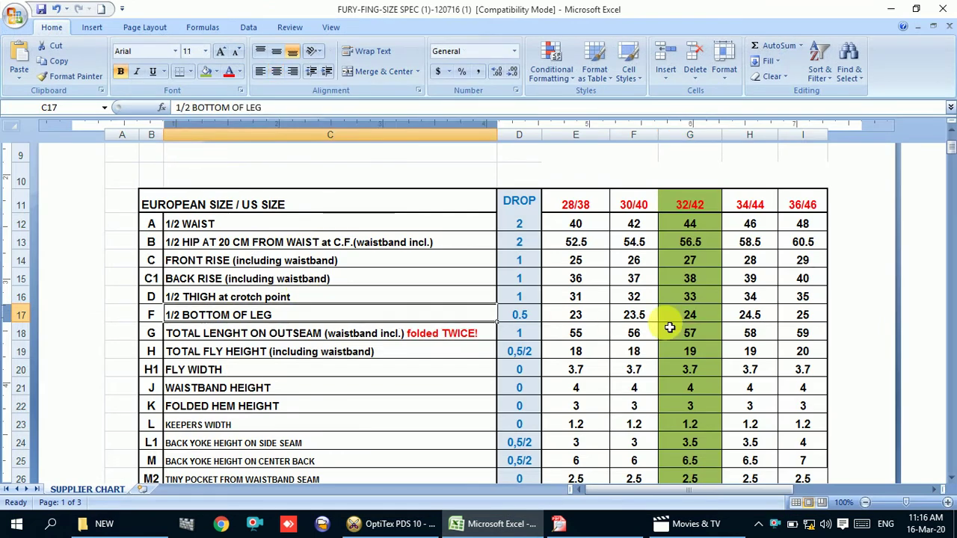
{"action": "left_click", "coordinate": [690, 314]}
{"action": "mouse_move", "coordinate": [394, 525]}
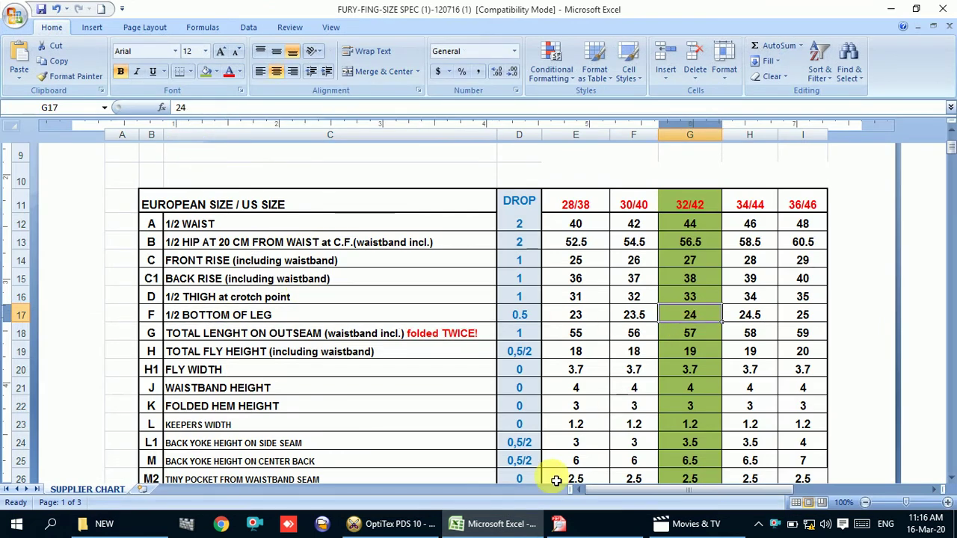
{"action": "left_click", "coordinate": [381, 525]}
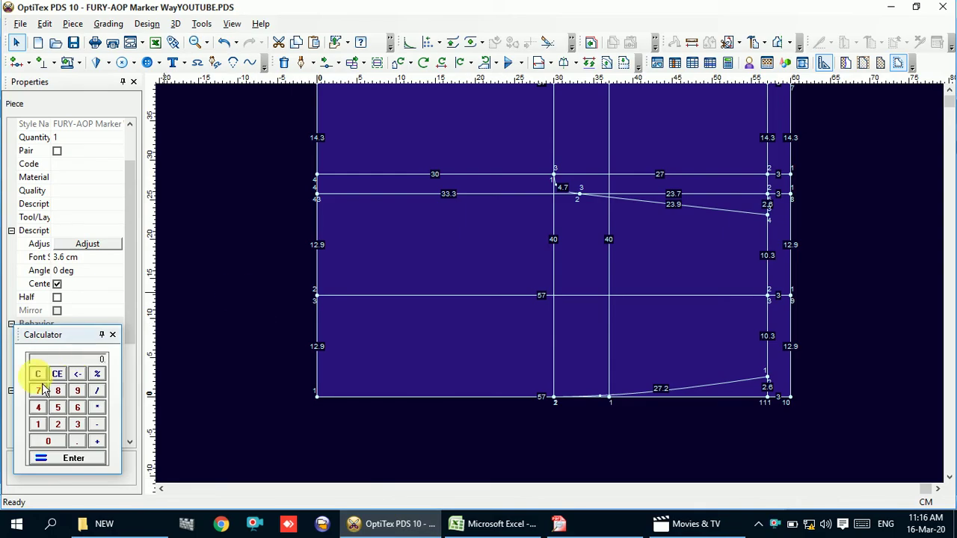
- Compute 24 − 1.5 = 22.5 on the OptiTex calculator
{"action": "scroll", "coordinate": [557, 292], "scroll_direction": "down", "scroll_amount": 2}
{"action": "scroll", "coordinate": [557, 295], "scroll_direction": "up", "scroll_amount": 1}
{"action": "scroll", "coordinate": [557, 296], "scroll_direction": "up", "scroll_amount": 1}
{"action": "left_click", "coordinate": [478, 525]}
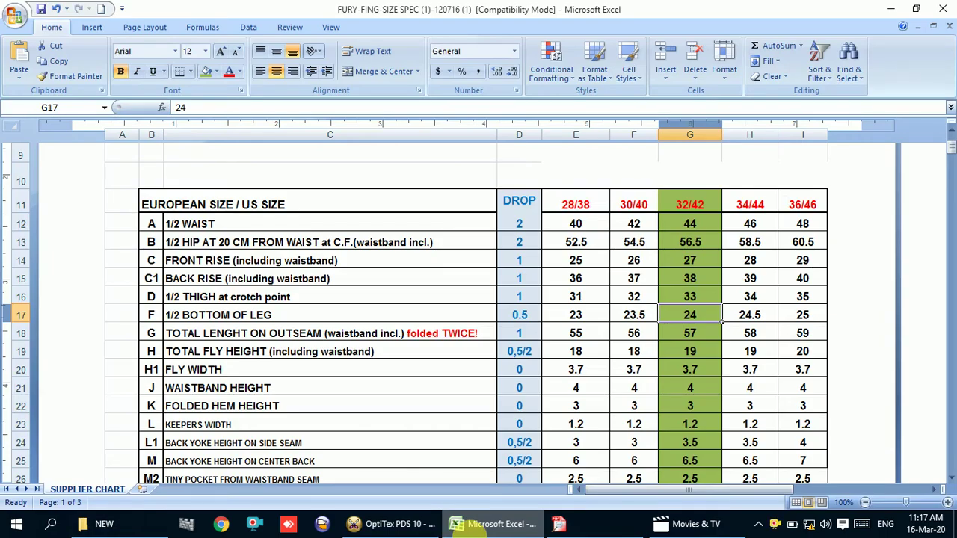
{"action": "left_click", "coordinate": [472, 526]}
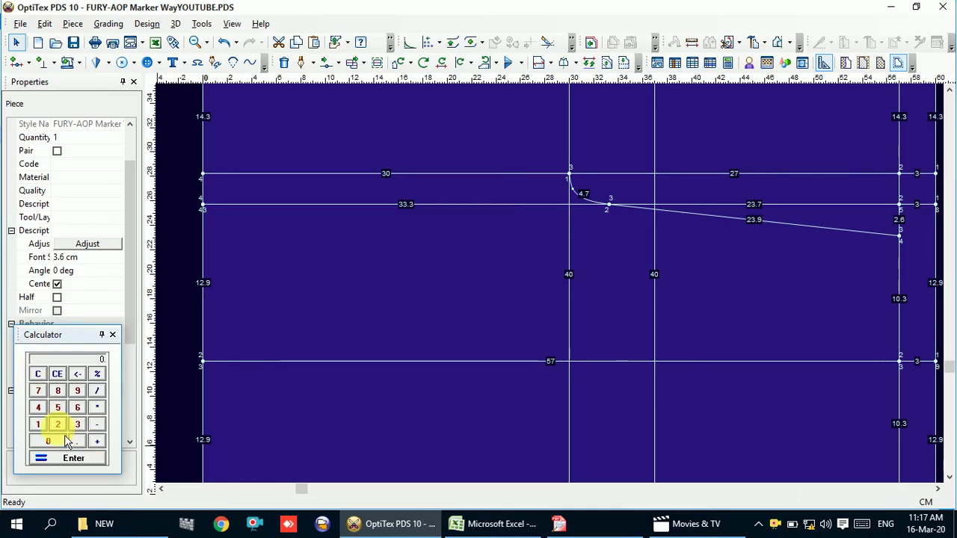
{"action": "left_click", "coordinate": [61, 427]}
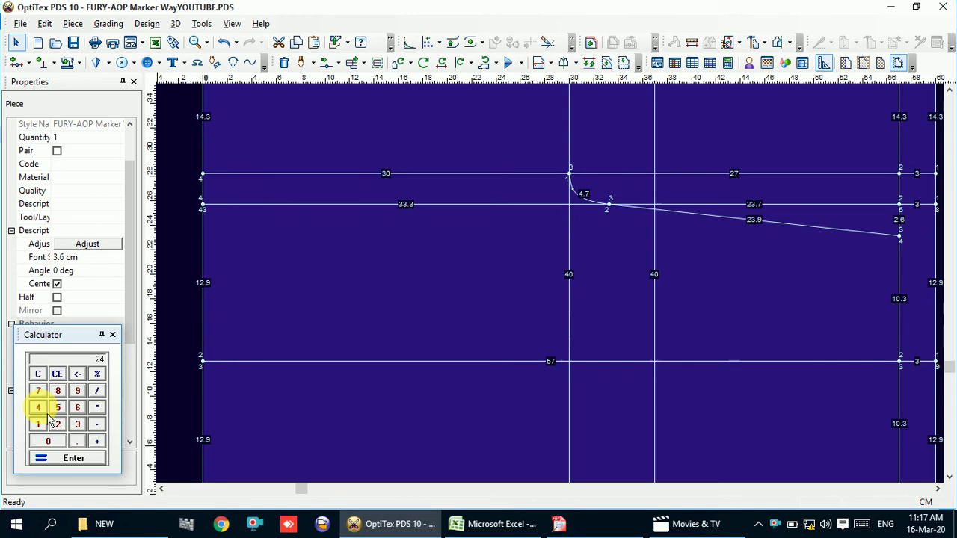
{"action": "scroll", "coordinate": [551, 355], "scroll_direction": "down", "scroll_amount": 1}
{"action": "scroll", "coordinate": [553, 351], "scroll_direction": "down", "scroll_amount": 1}
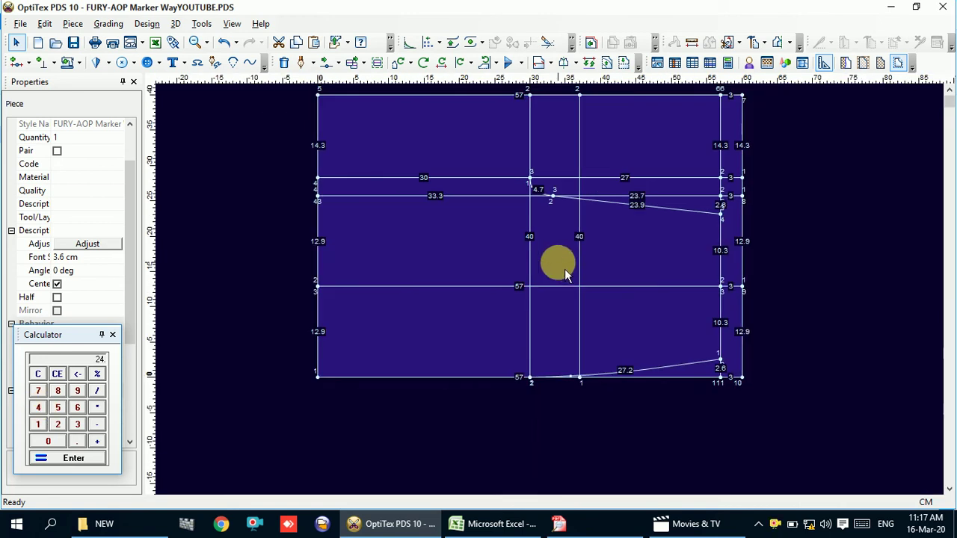
{"action": "scroll", "coordinate": [558, 322], "scroll_direction": "up", "scroll_amount": 1}
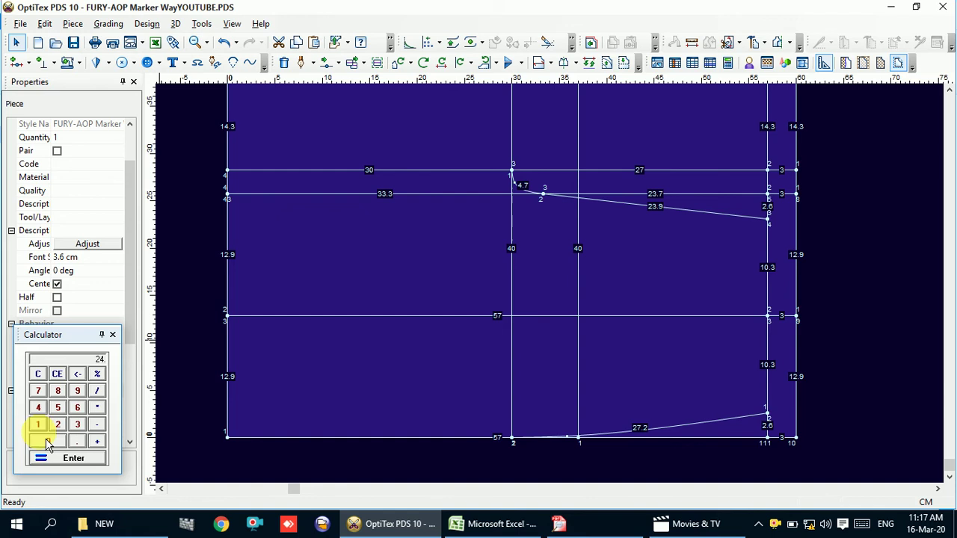
{"action": "left_click", "coordinate": [90, 455]}
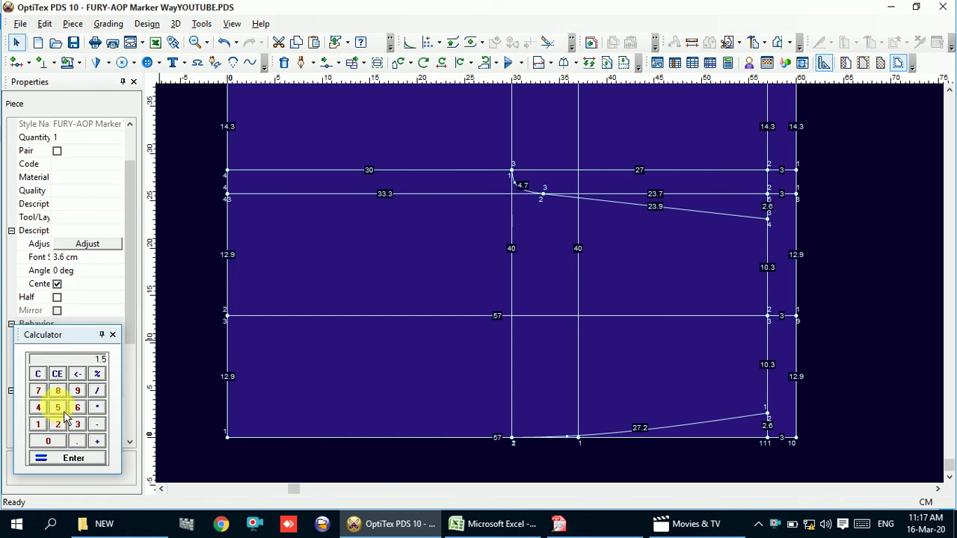
{"action": "left_click", "coordinate": [88, 454]}
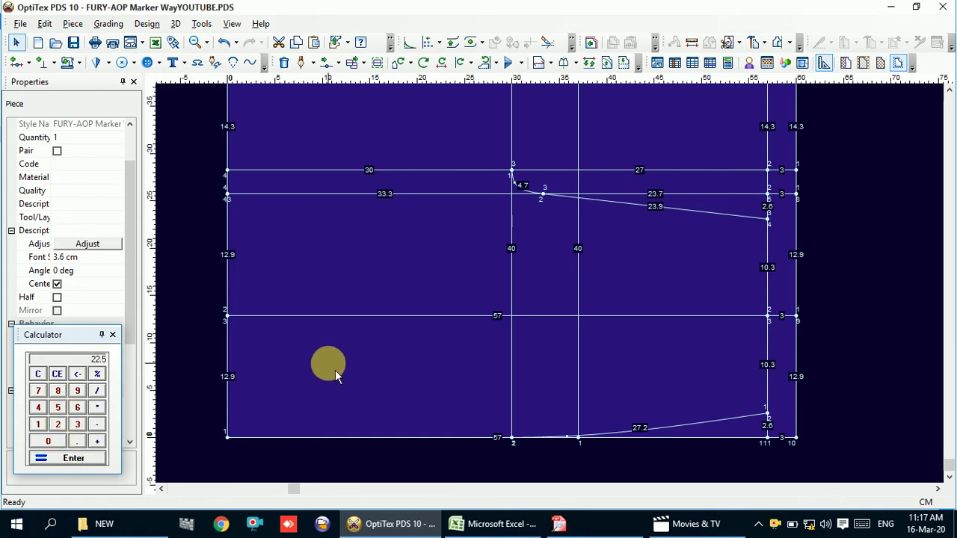
- Replace the extra left-side point with a graded point at 22.5 on the left edge
{"action": "key", "text": "Delete"}
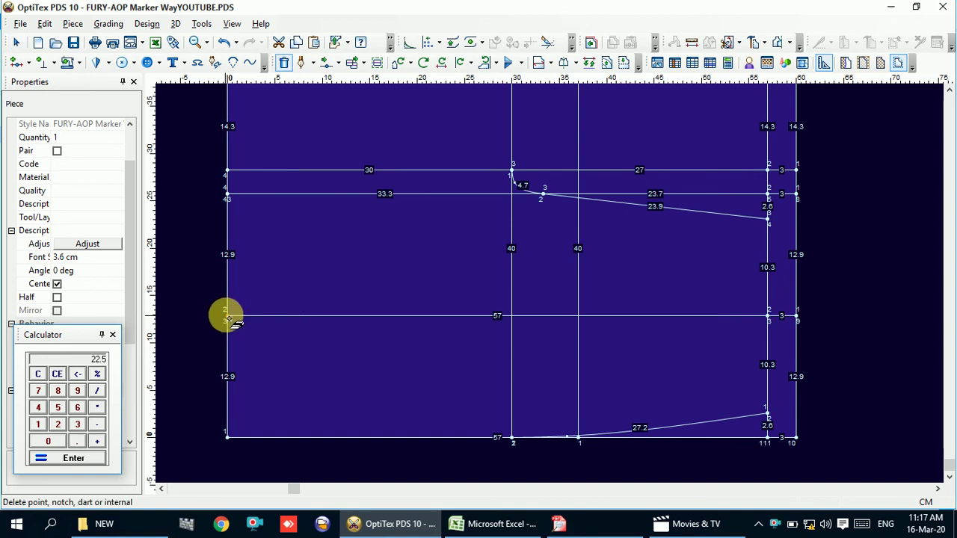
{"action": "left_click", "coordinate": [227, 315]}
{"action": "key", "text": "Insert"}
{"action": "left_click", "coordinate": [228, 398]}
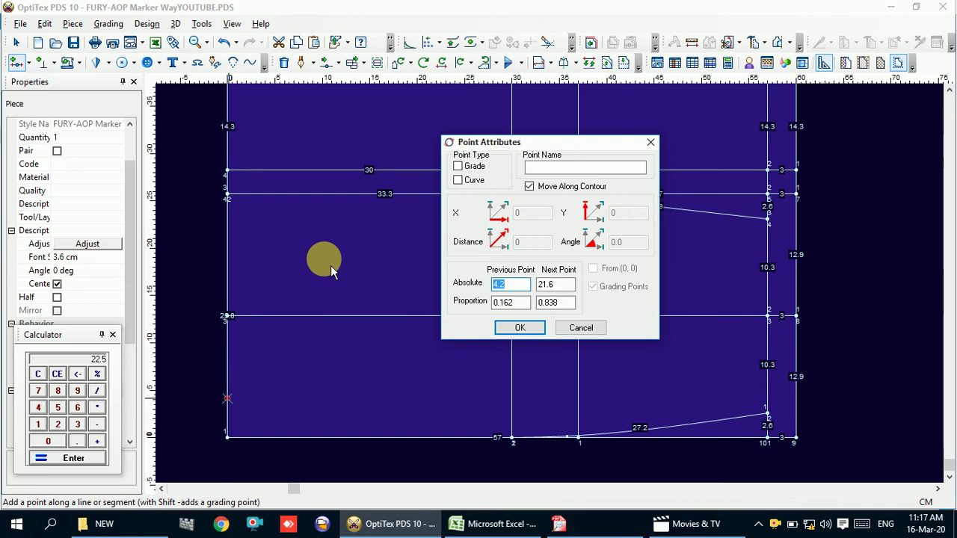
{"action": "type", "text": "22.5"}
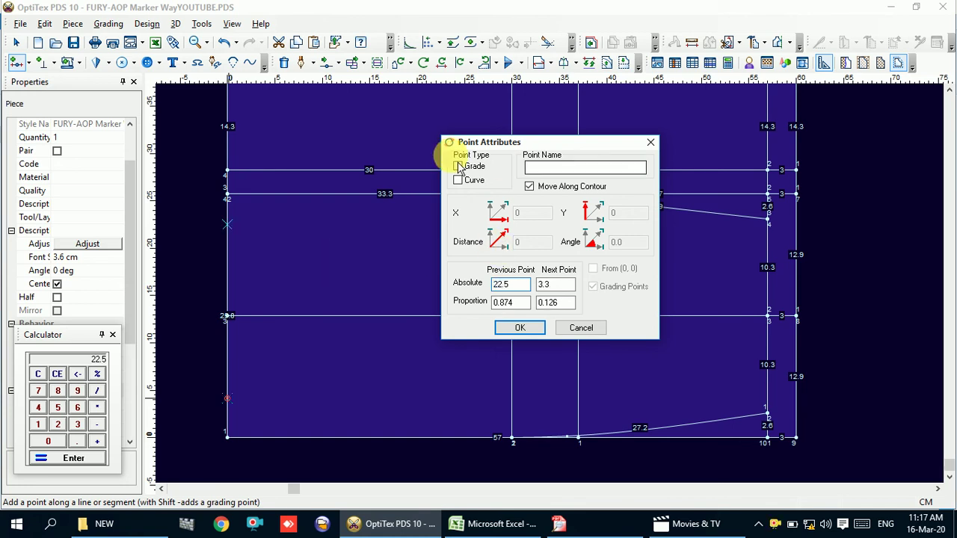
{"action": "left_click", "coordinate": [458, 166]}
{"action": "left_click", "coordinate": [519, 328]}
{"action": "right_click", "coordinate": [212, 237]}
{"action": "left_click", "coordinate": [227, 242]}
- Draw an internal contour from the new left-edge point up to the crotch curve top
{"action": "key", "text": "d"}
{"action": "left_click", "coordinate": [228, 223]}
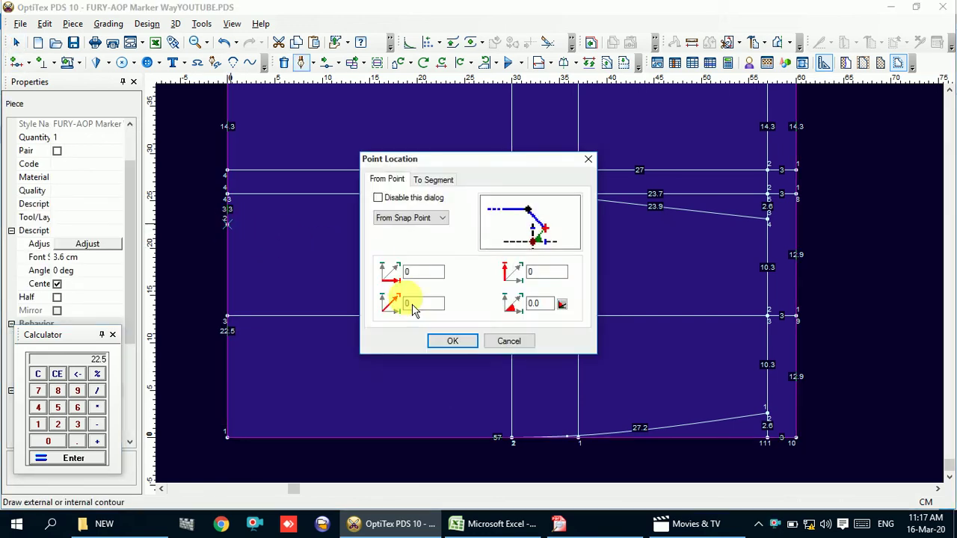
{"action": "left_click", "coordinate": [452, 343]}
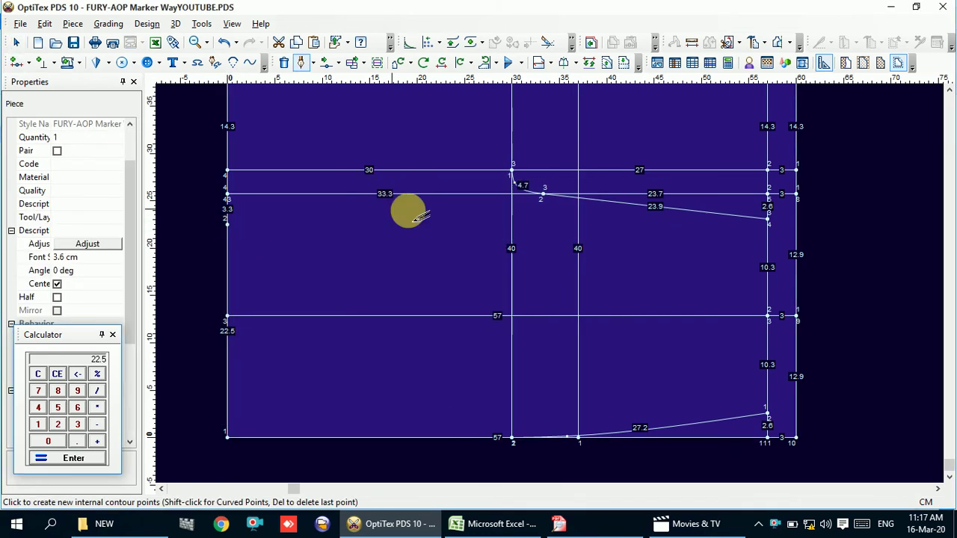
{"action": "left_click", "coordinate": [513, 167]}
{"action": "left_click", "coordinate": [632, 310]}
{"action": "right_click", "coordinate": [428, 124]}
{"action": "left_click", "coordinate": [486, 166]}
{"action": "right_click", "coordinate": [421, 124]}
{"action": "left_click", "coordinate": [457, 131]}
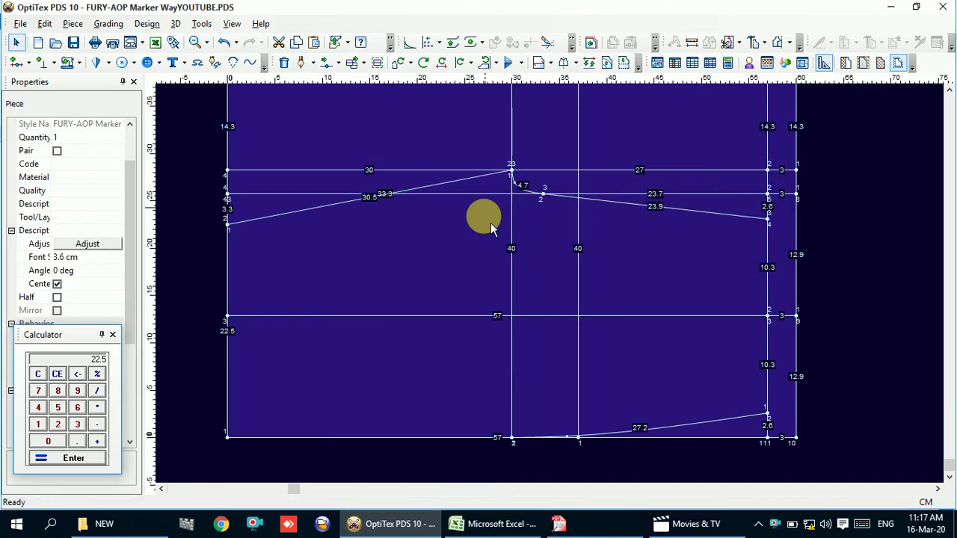
{"action": "scroll", "coordinate": [524, 246], "scroll_direction": "up", "scroll_amount": 2}
{"action": "scroll", "coordinate": [559, 318], "scroll_direction": "down", "scroll_amount": 3}
{"action": "scroll", "coordinate": [559, 314], "scroll_direction": "up", "scroll_amount": 1}
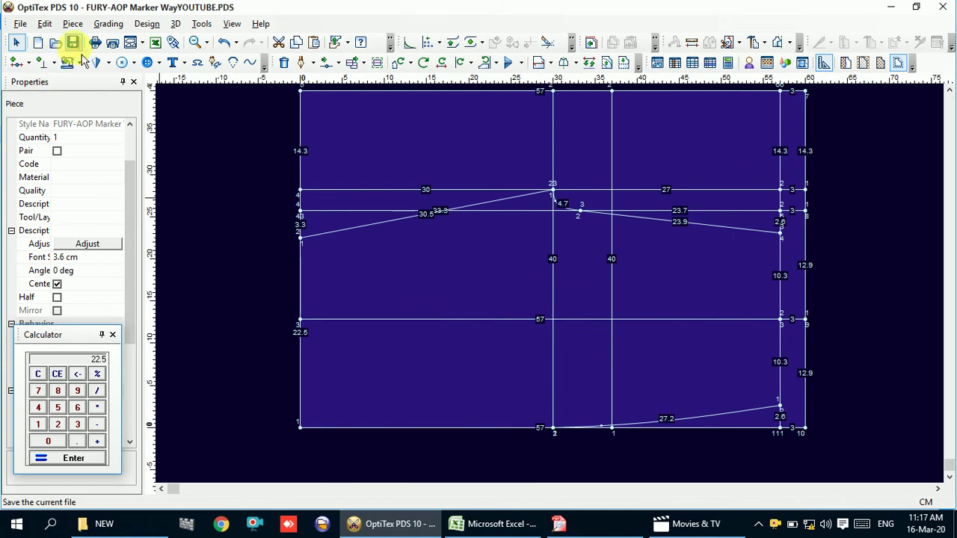
{"action": "scroll", "coordinate": [638, 291], "scroll_direction": "up", "scroll_amount": 2}
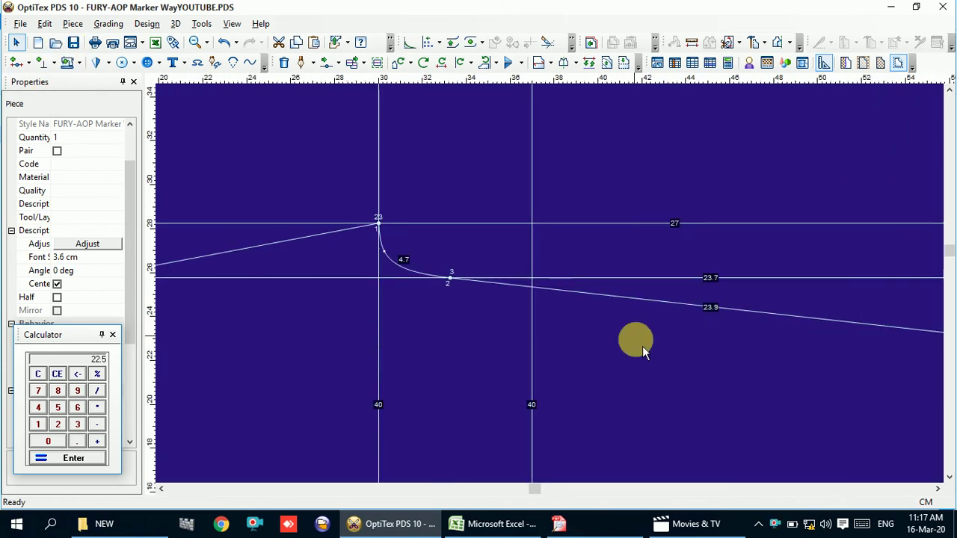
{"action": "scroll", "coordinate": [556, 290], "scroll_direction": "down", "scroll_amount": 1}
{"action": "scroll", "coordinate": [556, 290], "scroll_direction": "up", "scroll_amount": 1}
{"action": "scroll", "coordinate": [557, 290], "scroll_direction": "up", "scroll_amount": 1}
- Move the crotch curve point so the curve segment shortens from 4.7 to 4.6 cm
{"action": "scroll", "coordinate": [556, 290], "scroll_direction": "up", "scroll_amount": 2}
{"action": "key", "text": "m"}
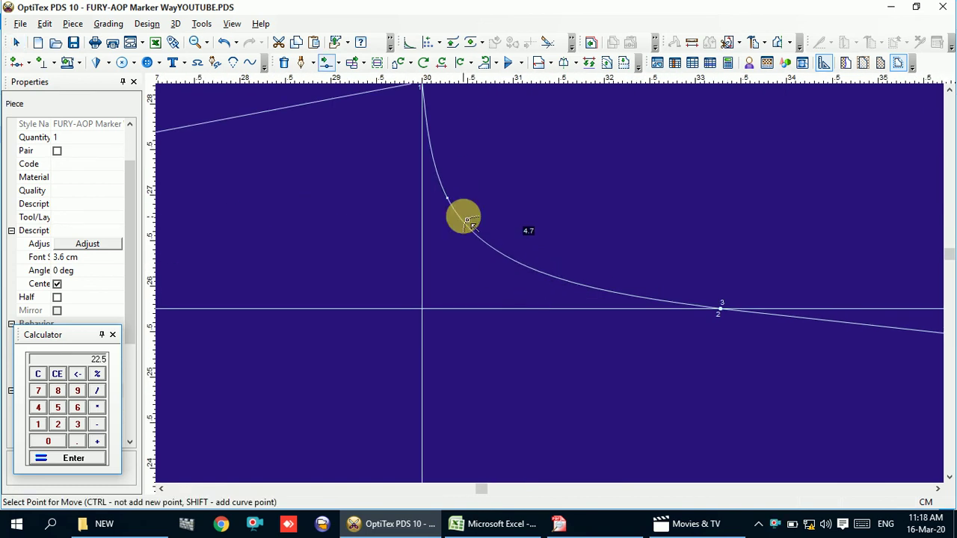
{"action": "left_click", "coordinate": [452, 202]}
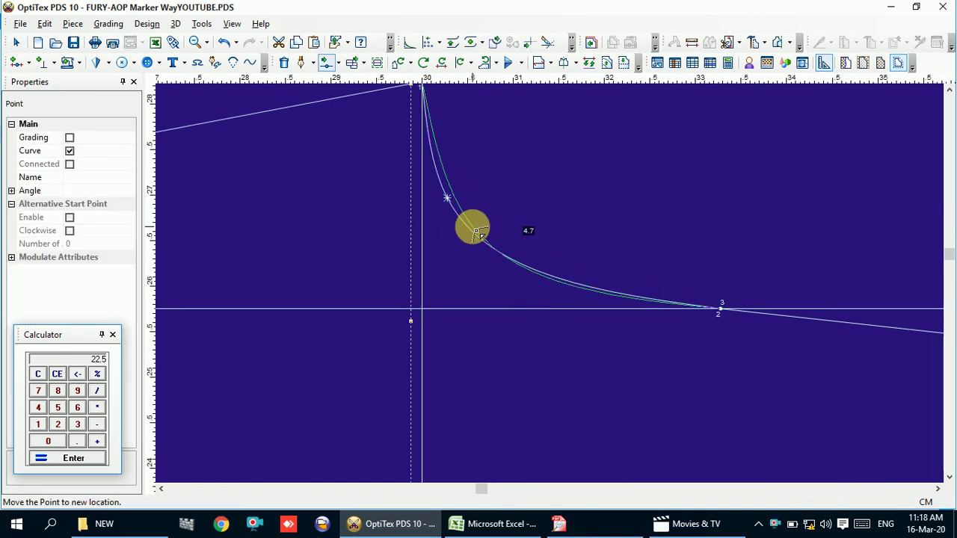
{"action": "left_click", "coordinate": [478, 233]}
{"action": "left_click", "coordinate": [637, 299]}
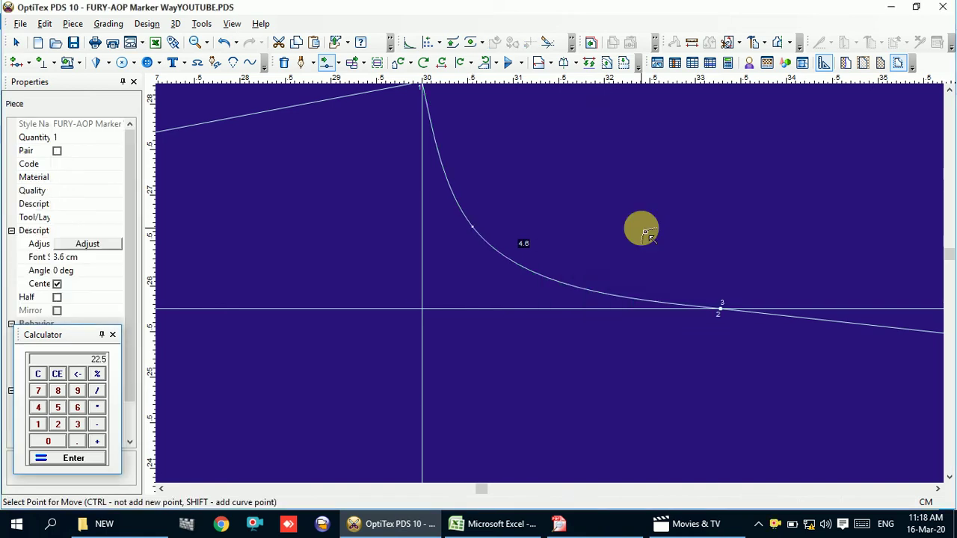
{"action": "scroll", "coordinate": [552, 298], "scroll_direction": "down", "scroll_amount": 1}
{"action": "scroll", "coordinate": [549, 296], "scroll_direction": "down", "scroll_amount": 1}
{"action": "scroll", "coordinate": [483, 310], "scroll_direction": "down", "scroll_amount": 2}
{"action": "scroll", "coordinate": [581, 248], "scroll_direction": "up", "scroll_amount": 2}
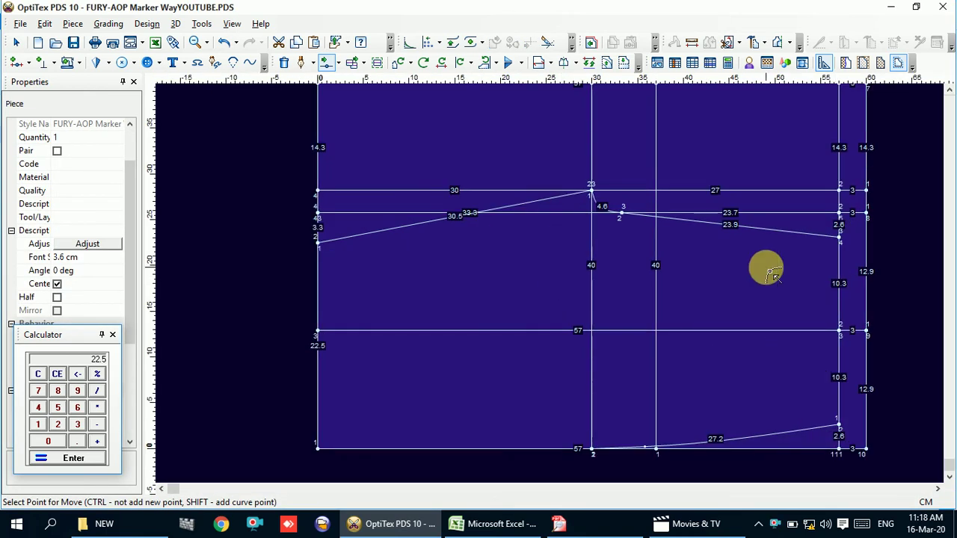
{"action": "right_click", "coordinate": [910, 175]}
{"action": "left_click", "coordinate": [917, 185]}
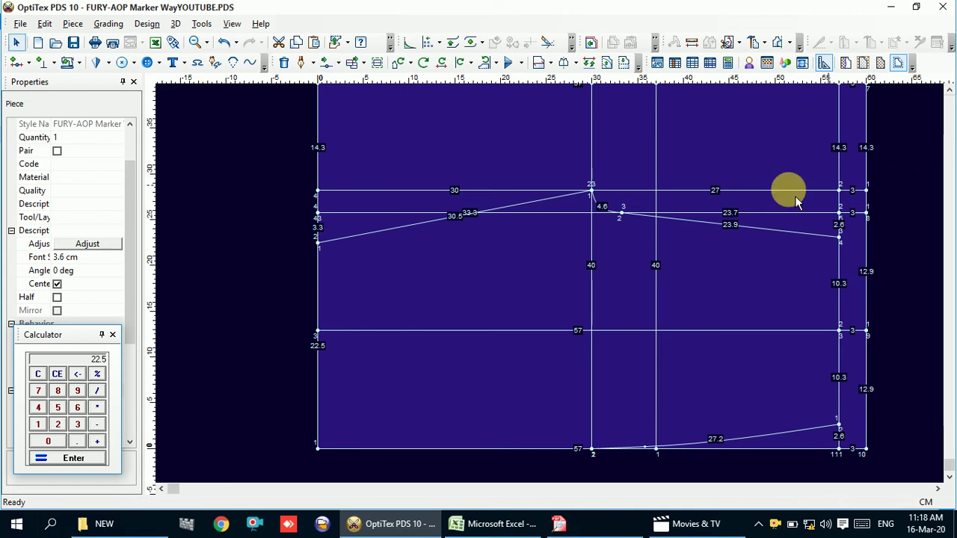
{"action": "scroll", "coordinate": [551, 284], "scroll_direction": "up", "scroll_amount": 2}
{"action": "scroll", "coordinate": [551, 284], "scroll_direction": "up", "scroll_amount": 2}
{"action": "scroll", "coordinate": [557, 299], "scroll_direction": "down", "scroll_amount": 4}
{"action": "scroll", "coordinate": [557, 299], "scroll_direction": "up", "scroll_amount": 2}
{"action": "scroll", "coordinate": [557, 296], "scroll_direction": "up", "scroll_amount": 2}
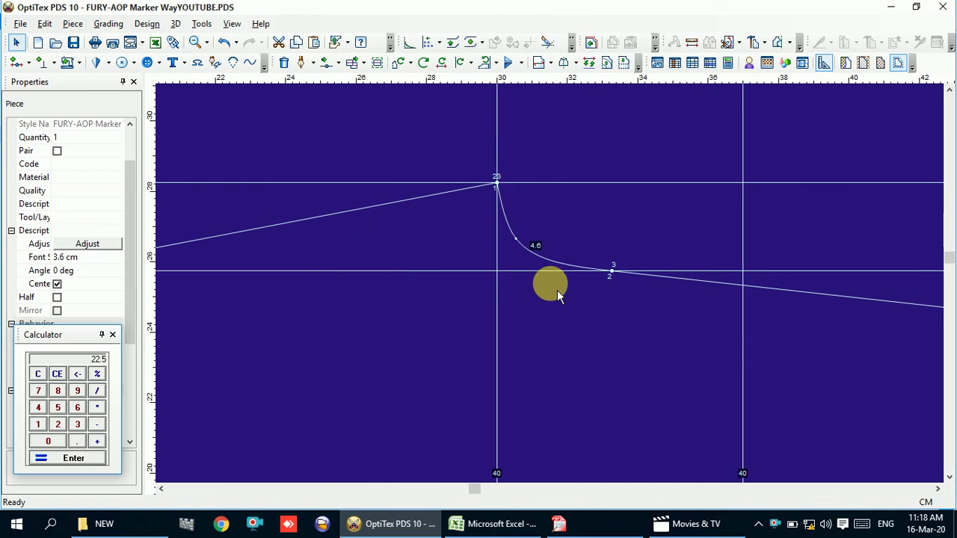
- Add 4.6 and 23.9 to get 28.5, and compare it with the 27 front rise in Excel
{"action": "left_click", "coordinate": [38, 407]}
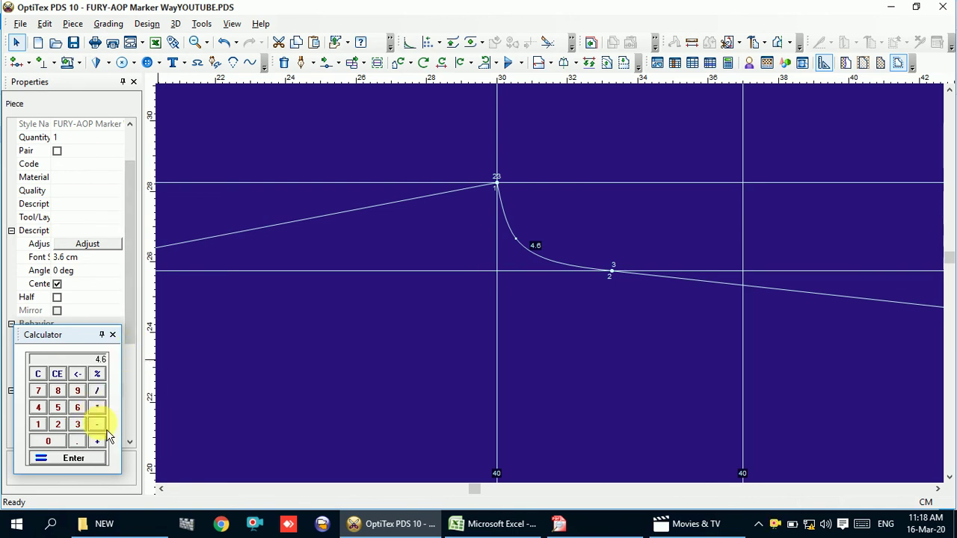
{"action": "scroll", "coordinate": [680, 274], "scroll_direction": "down", "scroll_amount": 3}
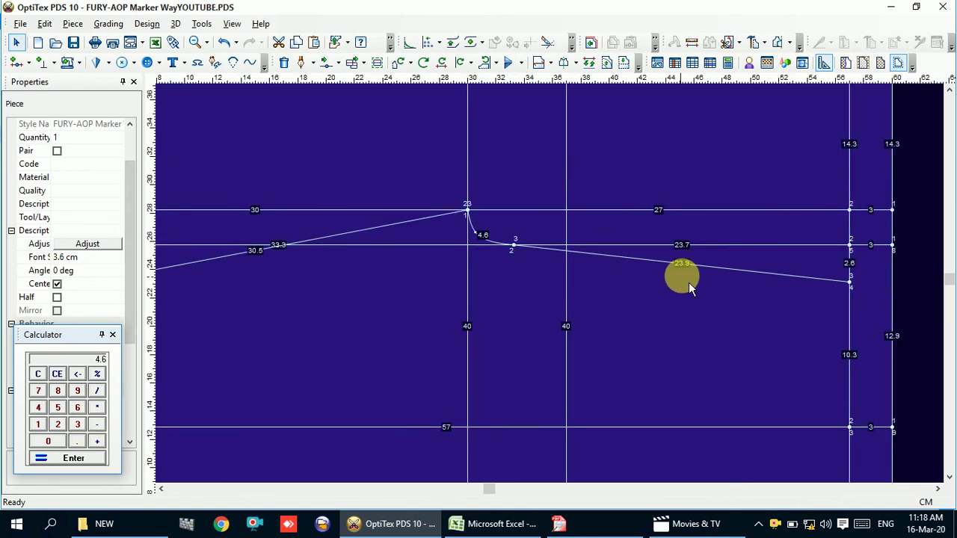
{"action": "scroll", "coordinate": [551, 279], "scroll_direction": "up", "scroll_amount": 2}
{"action": "scroll", "coordinate": [540, 271], "scroll_direction": "up", "scroll_amount": 2}
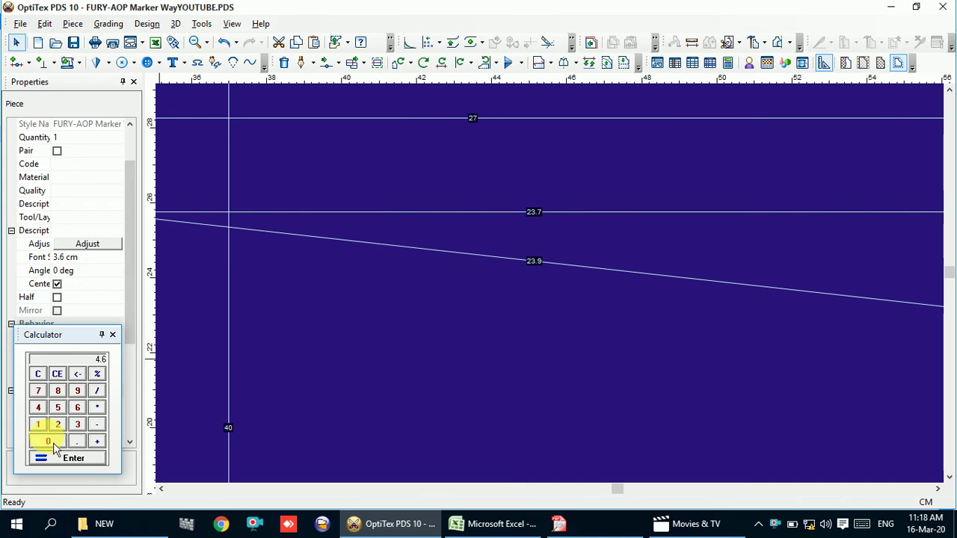
{"action": "left_click", "coordinate": [59, 427]}
{"action": "left_click", "coordinate": [77, 426]}
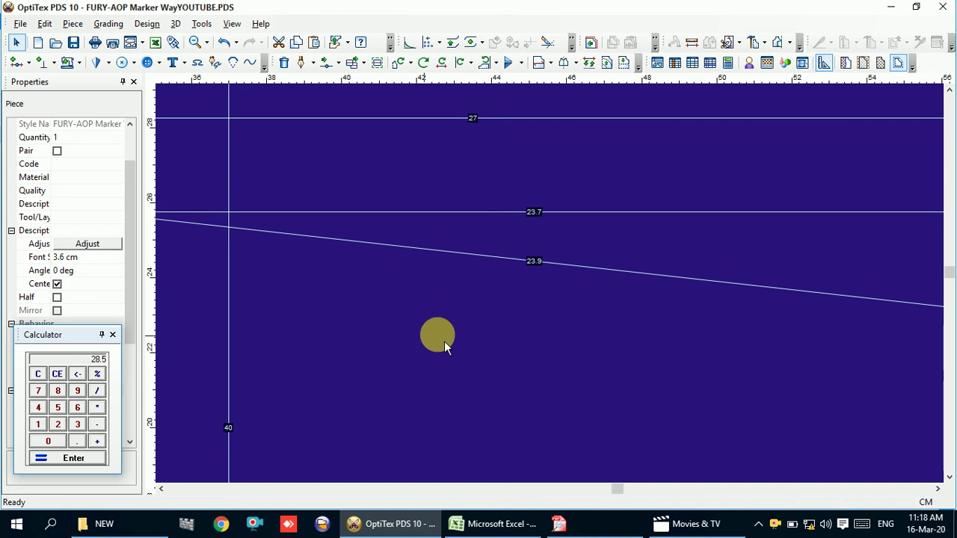
{"action": "scroll", "coordinate": [557, 290], "scroll_direction": "down", "scroll_amount": 3}
{"action": "left_click", "coordinate": [494, 525]}
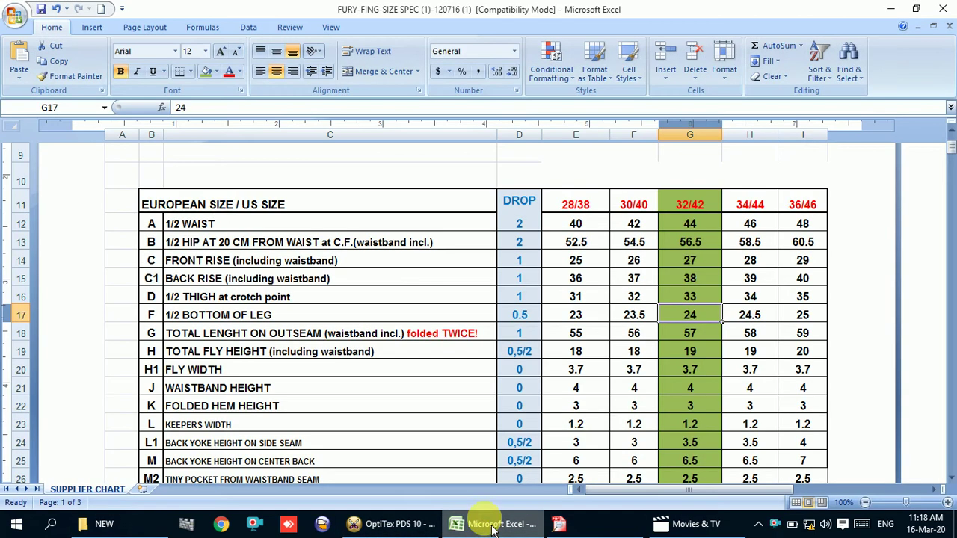
{"action": "left_click", "coordinate": [702, 270]}
{"action": "left_click", "coordinate": [396, 524]}
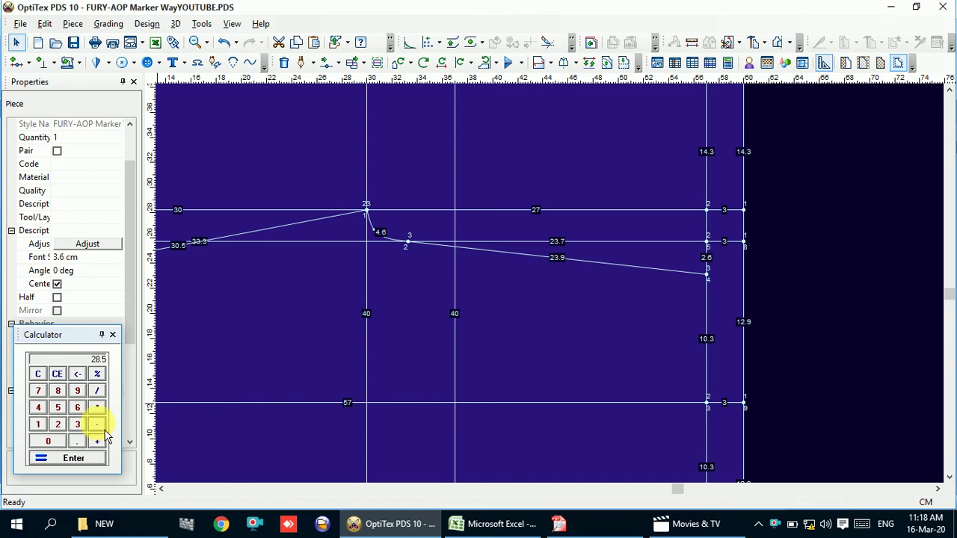
- Compute the 1.5 excess and start an internal contour on the sloped waist near the side
{"action": "left_click", "coordinate": [59, 424]}
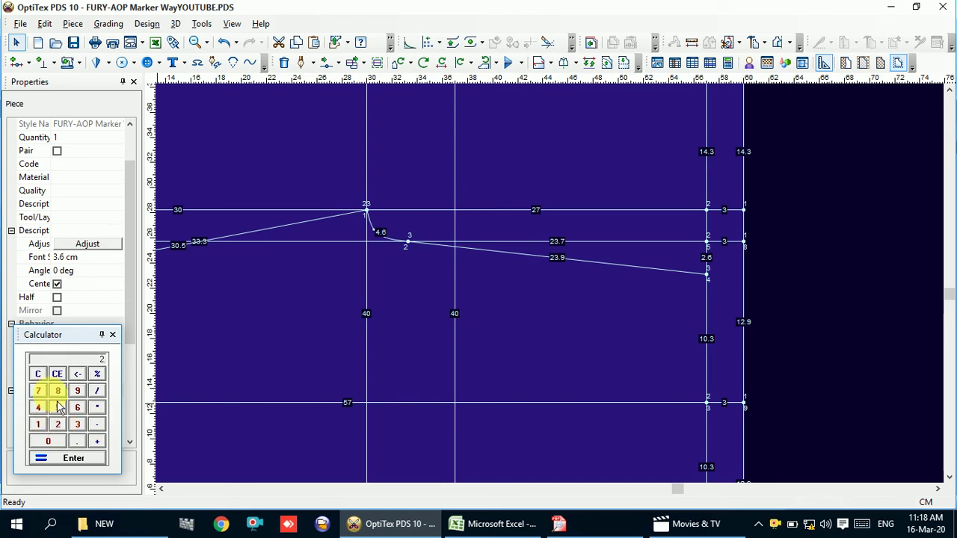
{"action": "left_click", "coordinate": [73, 459]}
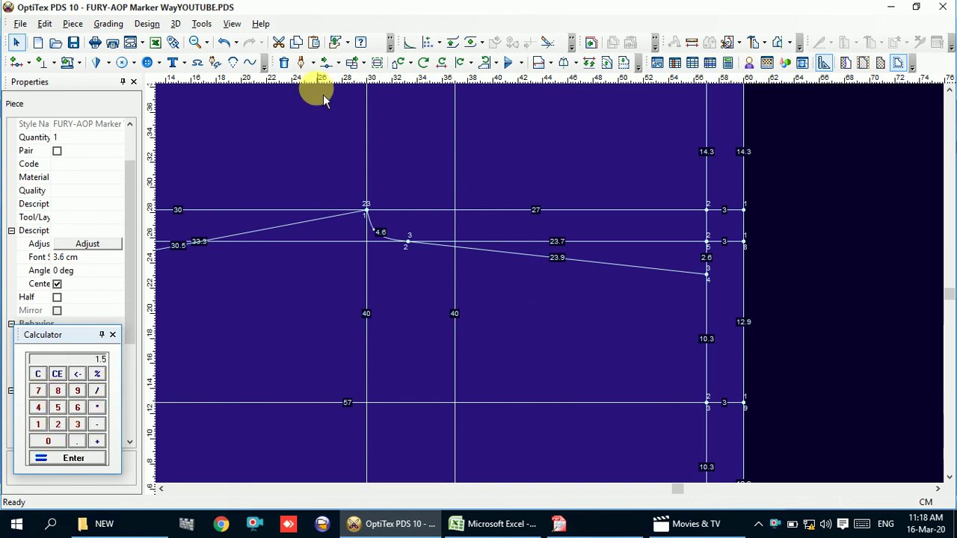
{"action": "left_click", "coordinate": [301, 63]}
{"action": "left_click", "coordinate": [685, 281]}
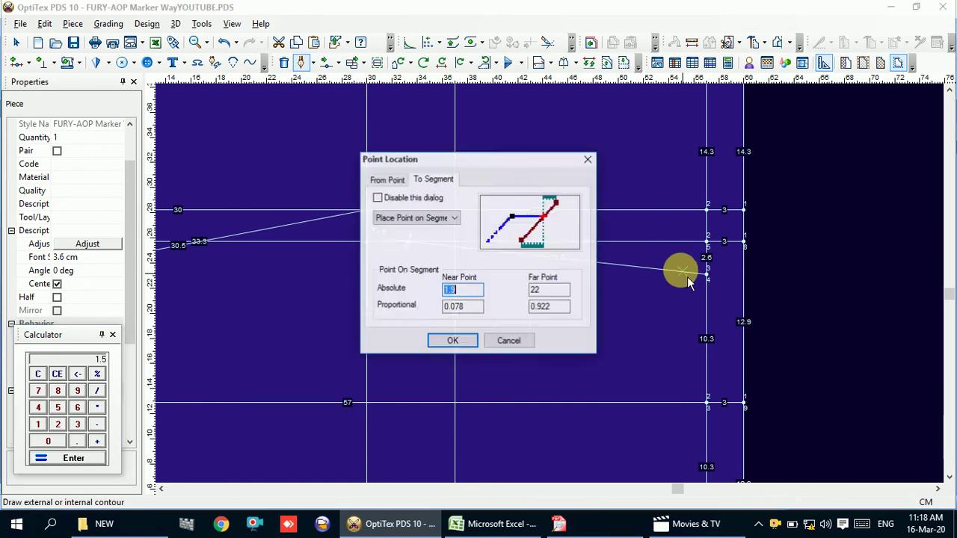
- Draw an internal line from 1.5 cm along the sloped waist to the lower side seam point
{"action": "type", "text": "1"}
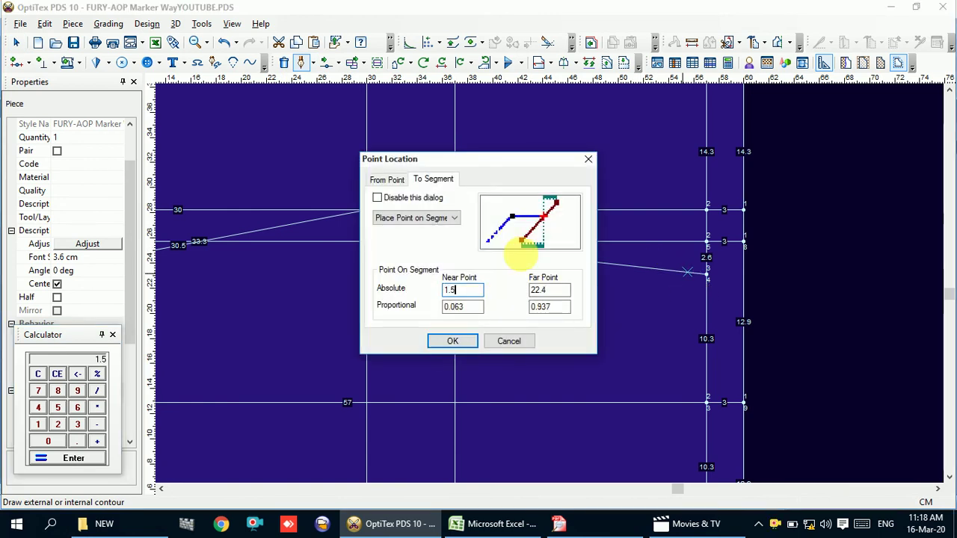
{"action": "left_click", "coordinate": [458, 342]}
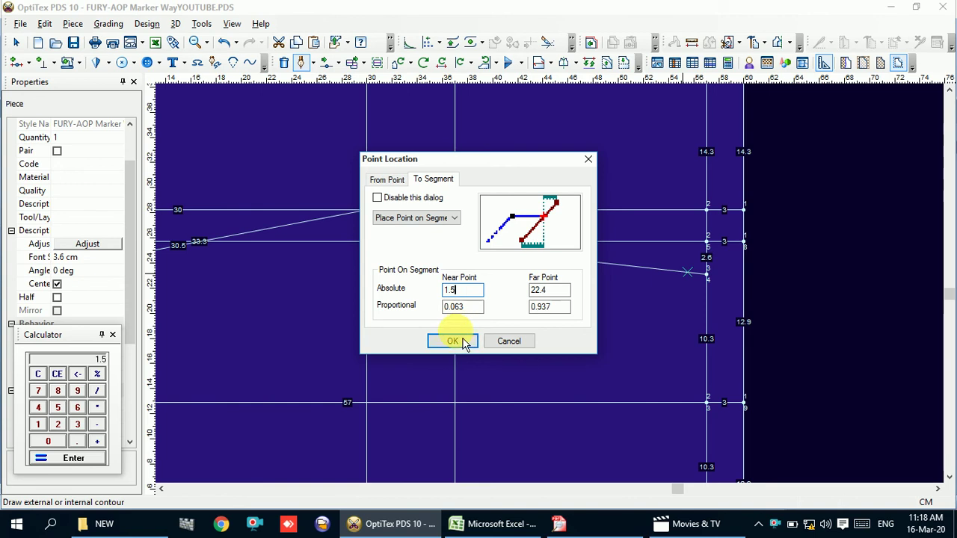
{"action": "left_click", "coordinate": [488, 306]}
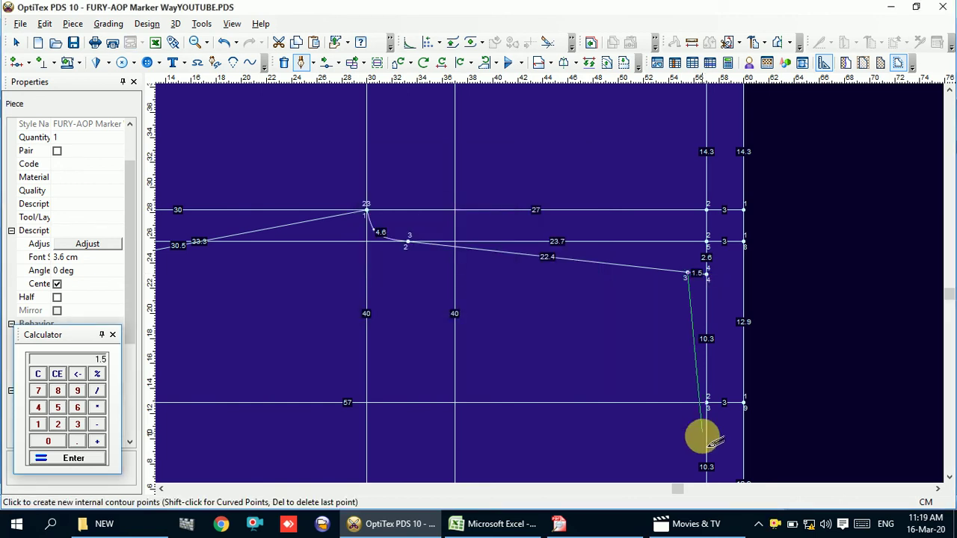
{"action": "scroll", "coordinate": [551, 297], "scroll_direction": "up", "scroll_amount": 1}
{"action": "scroll", "coordinate": [551, 294], "scroll_direction": "up", "scroll_amount": 2}
{"action": "left_click", "coordinate": [565, 301]}
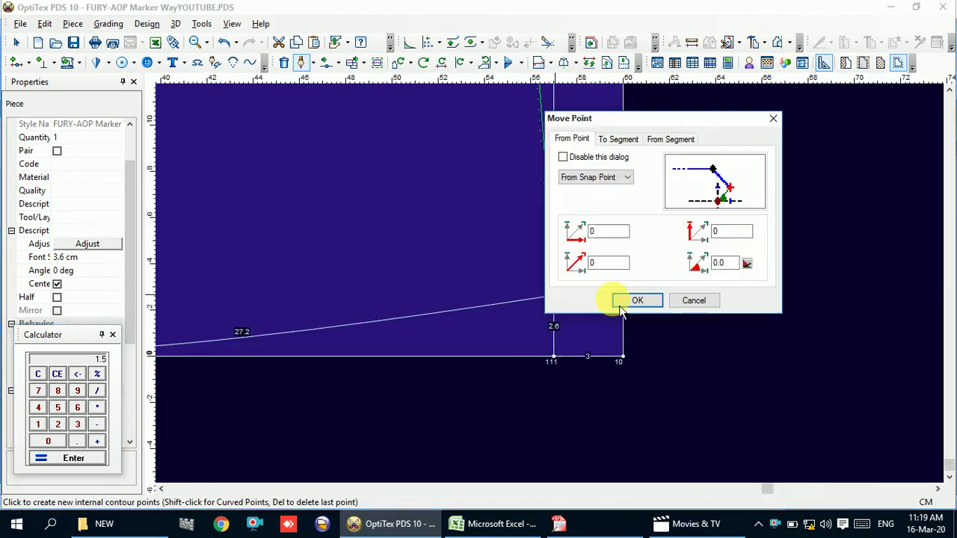
{"action": "left_click", "coordinate": [635, 299]}
{"action": "right_click", "coordinate": [458, 233]}
{"action": "left_click", "coordinate": [513, 276]}
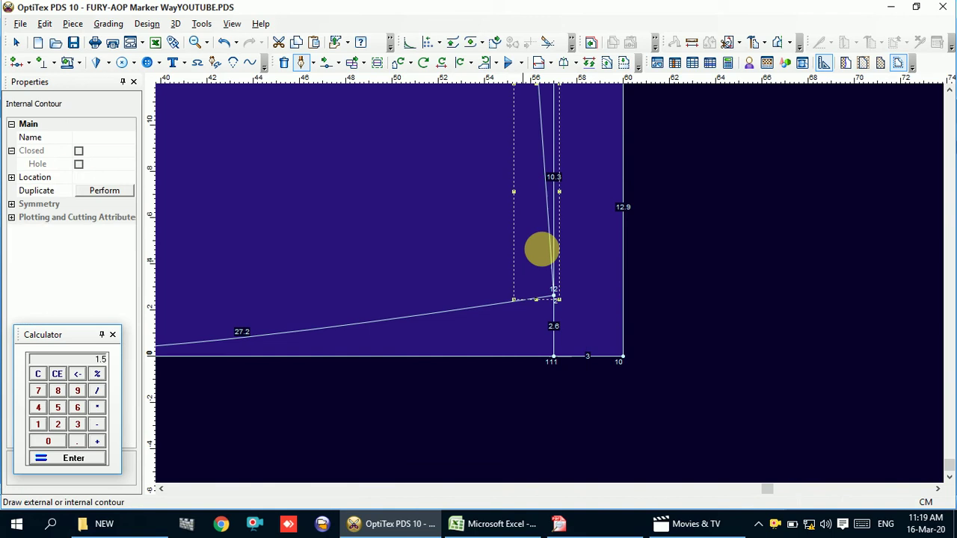
{"action": "right_click", "coordinate": [702, 155]}
{"action": "left_click", "coordinate": [726, 164]}
{"action": "scroll", "coordinate": [573, 184], "scroll_direction": "down", "scroll_amount": 2}
{"action": "scroll", "coordinate": [560, 234], "scroll_direction": "up", "scroll_amount": 1}
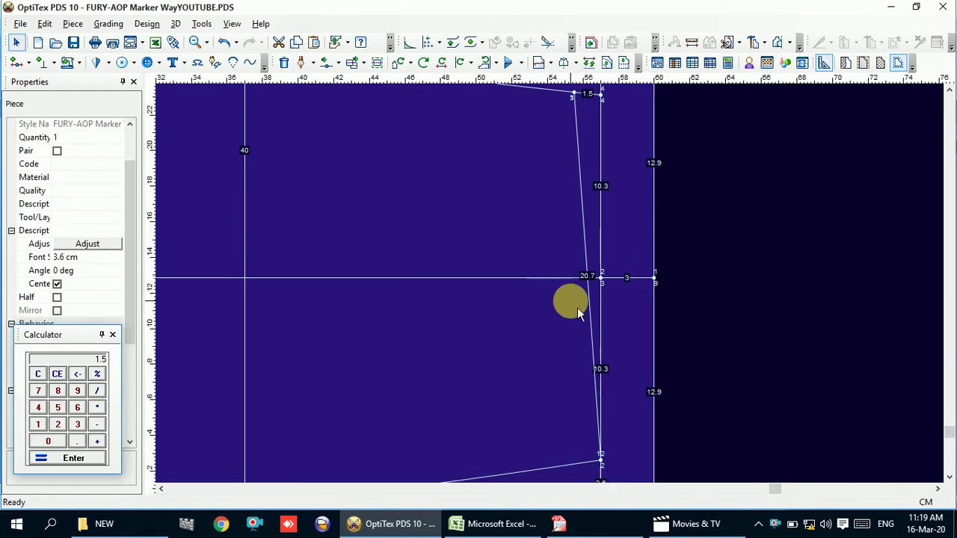
- Use Move Point to shift the side line's middle point 0.4 cm, bowing it into a curve
{"action": "scroll", "coordinate": [568, 288], "scroll_direction": "down", "scroll_amount": 1}
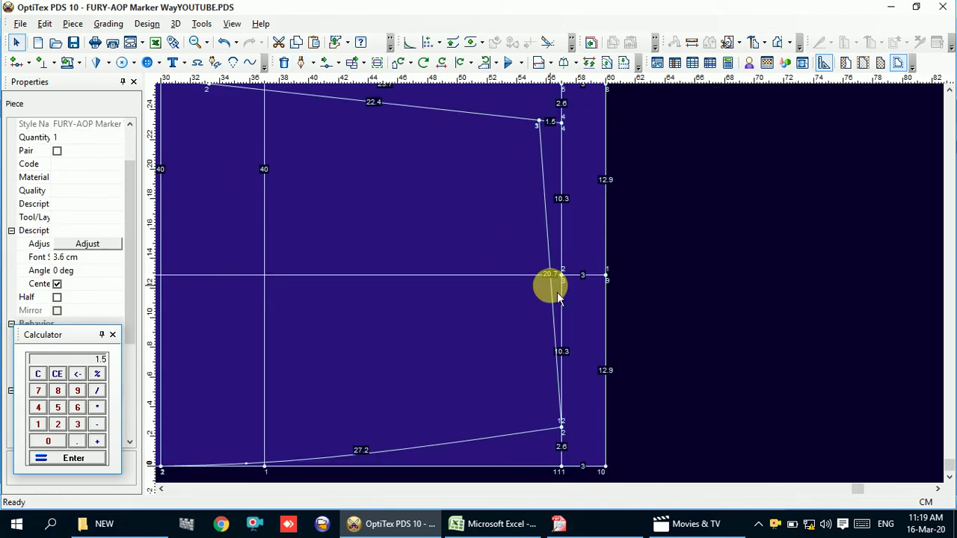
{"action": "scroll", "coordinate": [557, 297], "scroll_direction": "up", "scroll_amount": 2}
{"action": "scroll", "coordinate": [558, 297], "scroll_direction": "down", "scroll_amount": 2}
{"action": "key", "text": "m"}
{"action": "left_click", "coordinate": [551, 260]}
{"action": "left_click", "coordinate": [548, 266]}
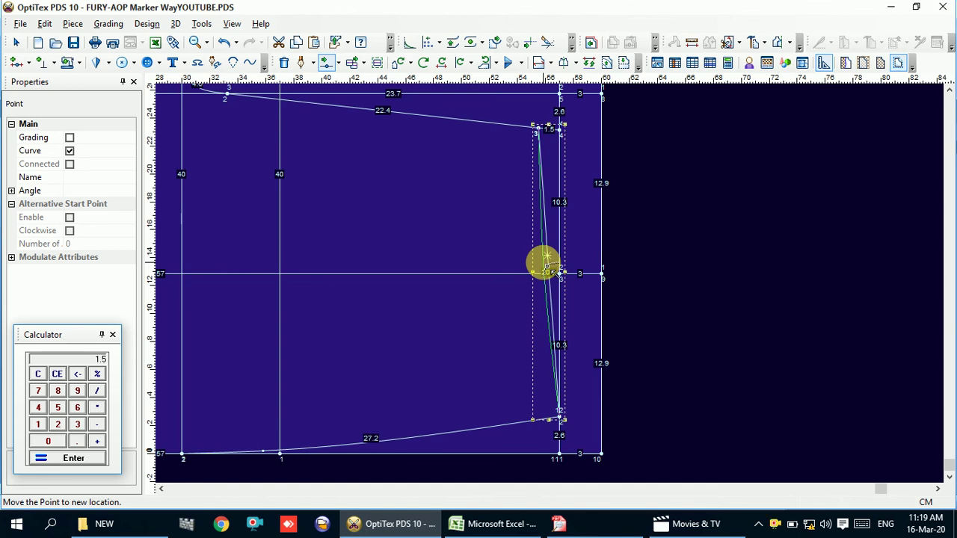
{"action": "left_click", "coordinate": [541, 263]}
{"action": "type", "text": "0.4"}
{"action": "left_click", "coordinate": [637, 299]}
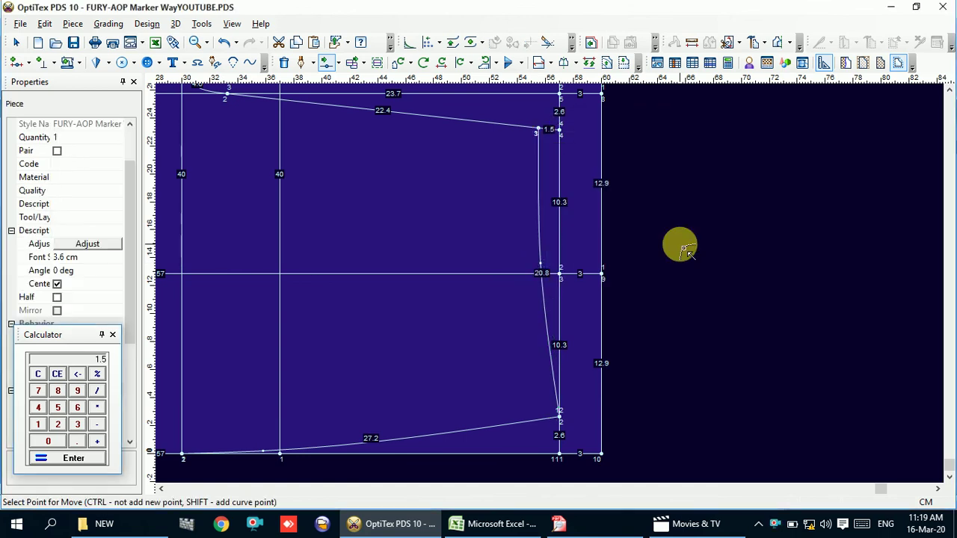
- Readjust the curve point on the side line to its final position and confirm it
{"action": "left_click", "coordinate": [540, 268]}
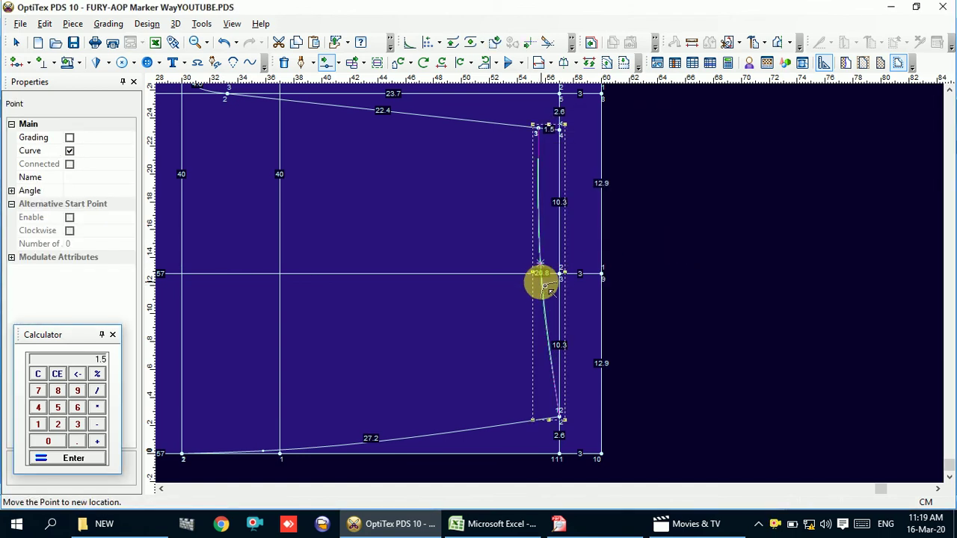
{"action": "left_click", "coordinate": [544, 290]}
{"action": "left_click", "coordinate": [621, 299]}
{"action": "scroll", "coordinate": [551, 284], "scroll_direction": "down", "scroll_amount": 2}
{"action": "scroll", "coordinate": [521, 288], "scroll_direction": "down", "scroll_amount": 1}
{"action": "scroll", "coordinate": [552, 288], "scroll_direction": "up", "scroll_amount": 1}
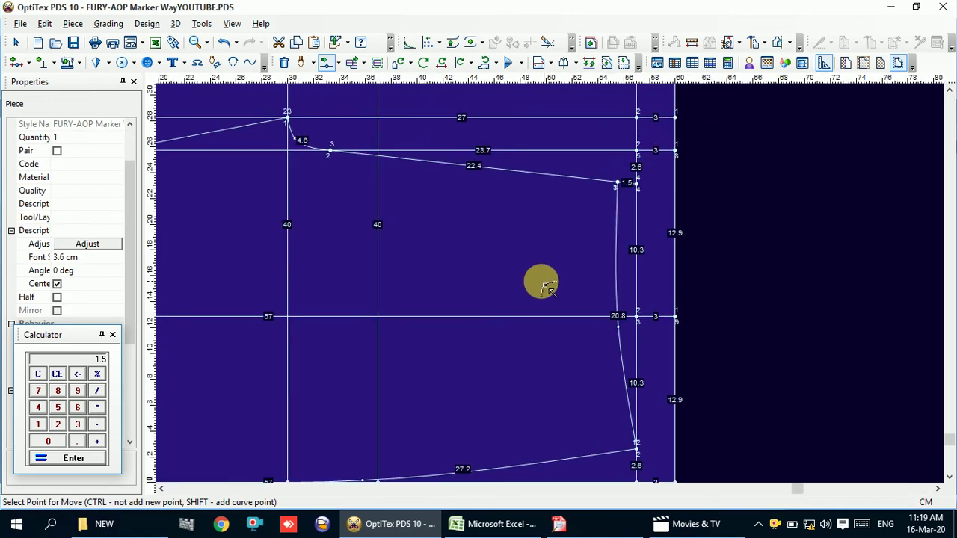
{"action": "scroll", "coordinate": [555, 288], "scroll_direction": "up", "scroll_amount": 2}
{"action": "scroll", "coordinate": [539, 283], "scroll_direction": "down", "scroll_amount": 2}
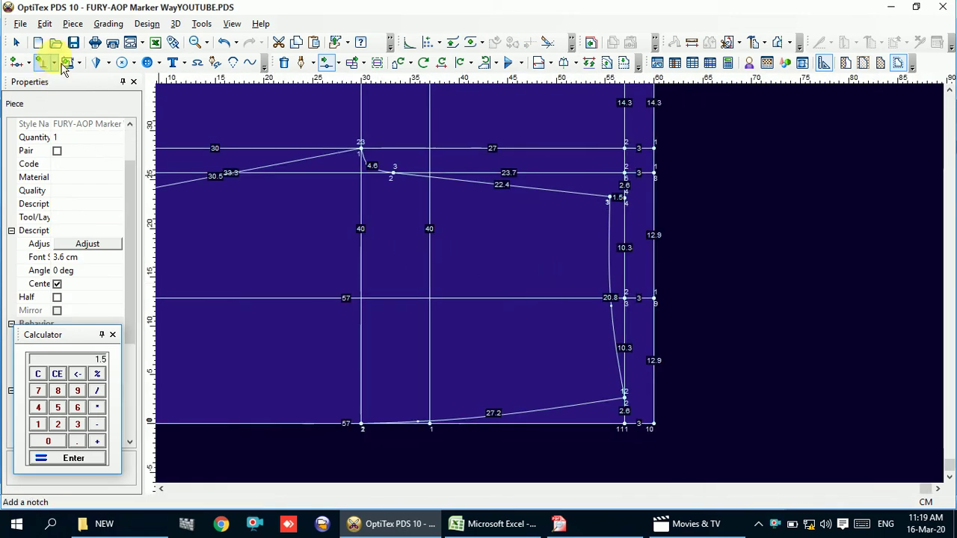
- Stop moving points and return to plain selection mode
{"action": "left_click", "coordinate": [73, 42]}
{"action": "left_click", "coordinate": [382, 222]}
{"action": "scroll", "coordinate": [555, 292], "scroll_direction": "down", "scroll_amount": 2}
{"action": "scroll", "coordinate": [528, 271], "scroll_direction": "up", "scroll_amount": 1}
{"action": "right_click", "coordinate": [839, 208]}
{"action": "key", "text": "Escape"}
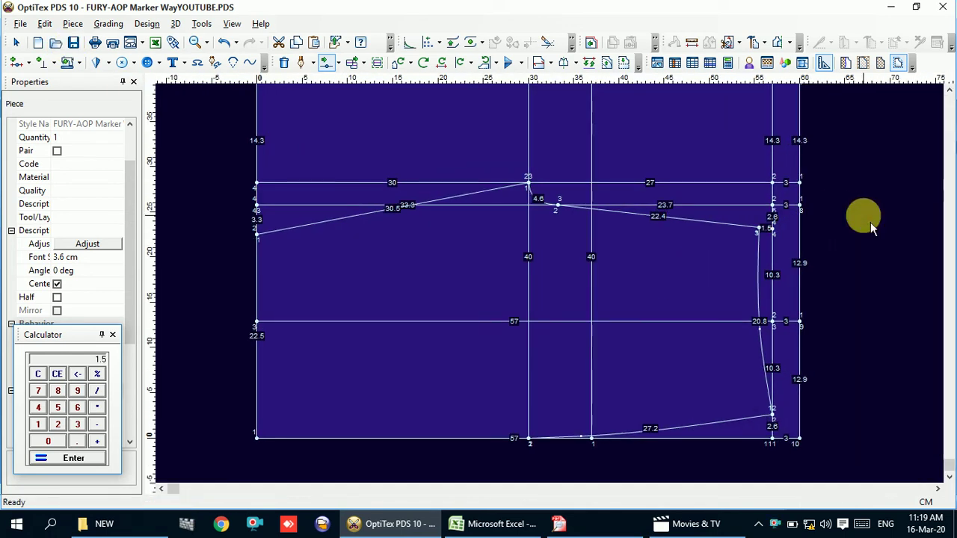
- Pan and zoom to view the whole shorts pattern, then bring Excel's size spec sheet forward
{"action": "middle_click_drag", "start_coordinate": [419, 279], "coordinate": [557, 290]}
{"action": "scroll", "coordinate": [598, 314], "scroll_direction": "up", "scroll_amount": 1}
{"action": "scroll", "coordinate": [558, 292], "scroll_direction": "down", "scroll_amount": 1}
{"action": "scroll", "coordinate": [557, 294], "scroll_direction": "up", "scroll_amount": 1}
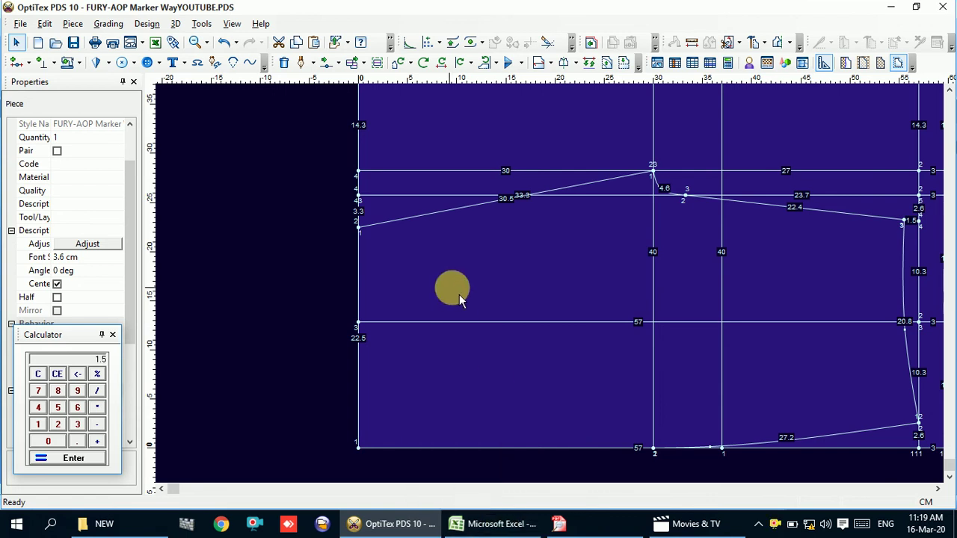
{"action": "scroll", "coordinate": [534, 331], "scroll_direction": "up", "scroll_amount": 1}
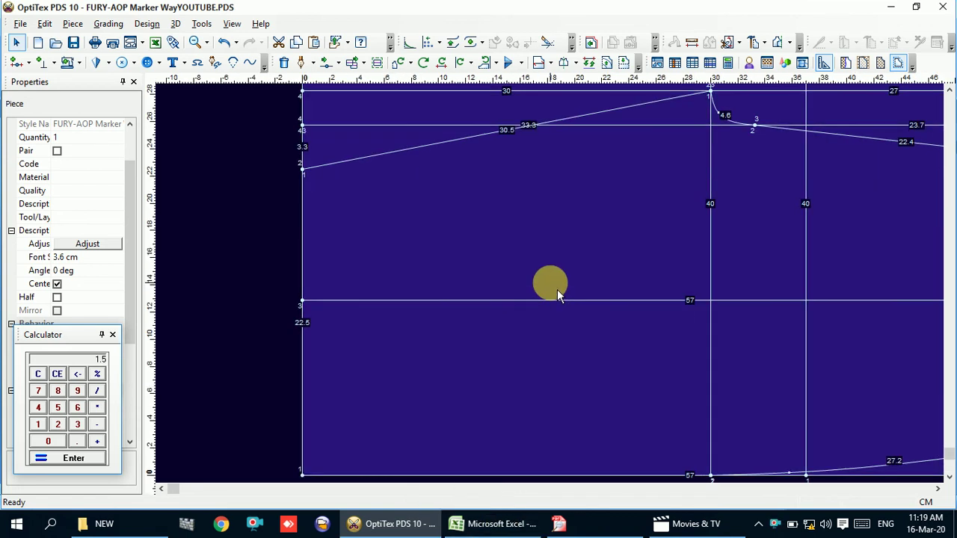
{"action": "scroll", "coordinate": [557, 289], "scroll_direction": "down", "scroll_amount": 1}
{"action": "scroll", "coordinate": [557, 290], "scroll_direction": "up", "scroll_amount": 1}
{"action": "scroll", "coordinate": [557, 290], "scroll_direction": "down", "scroll_amount": 1}
{"action": "mouse_move", "coordinate": [492, 523]}
{"action": "left_click", "coordinate": [523, 523]}
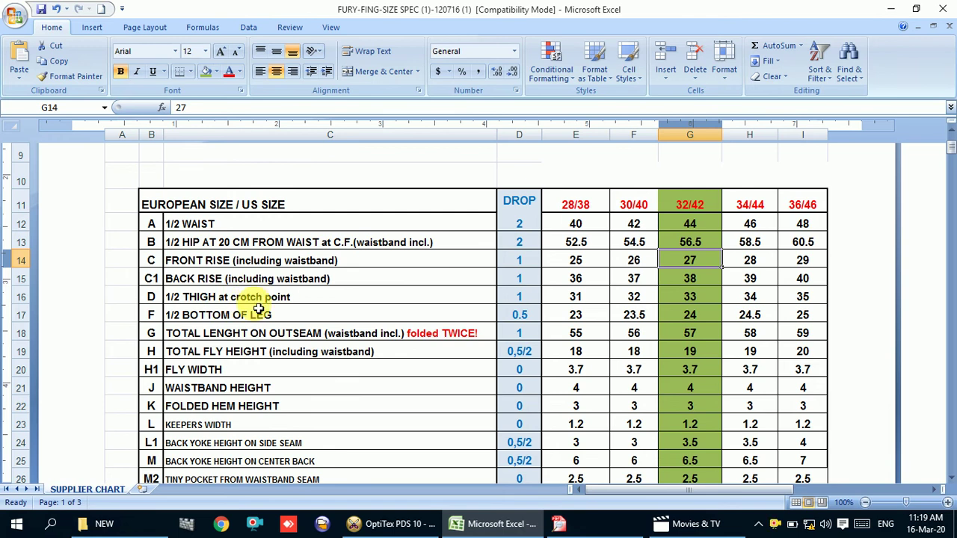
{"action": "left_click", "coordinate": [468, 533]}
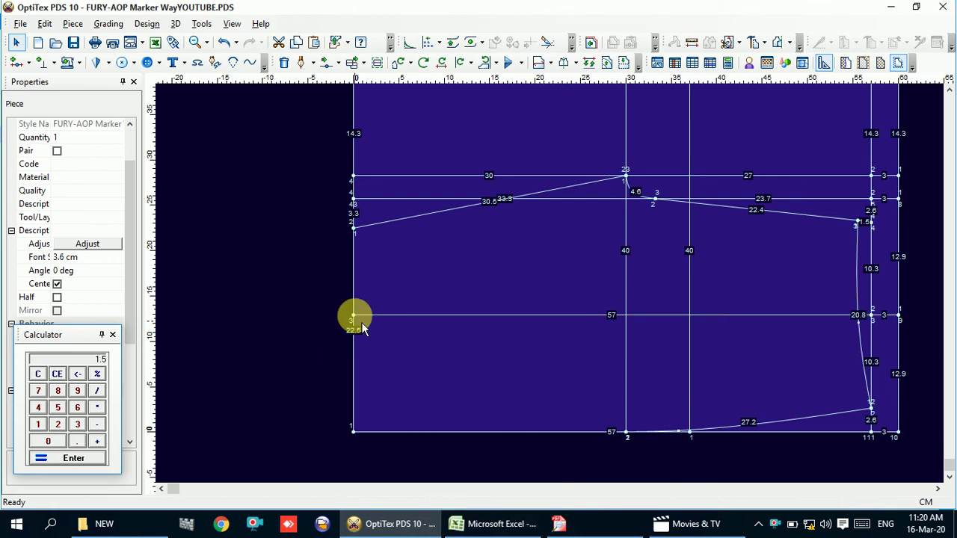
{"action": "left_click", "coordinate": [482, 531]}
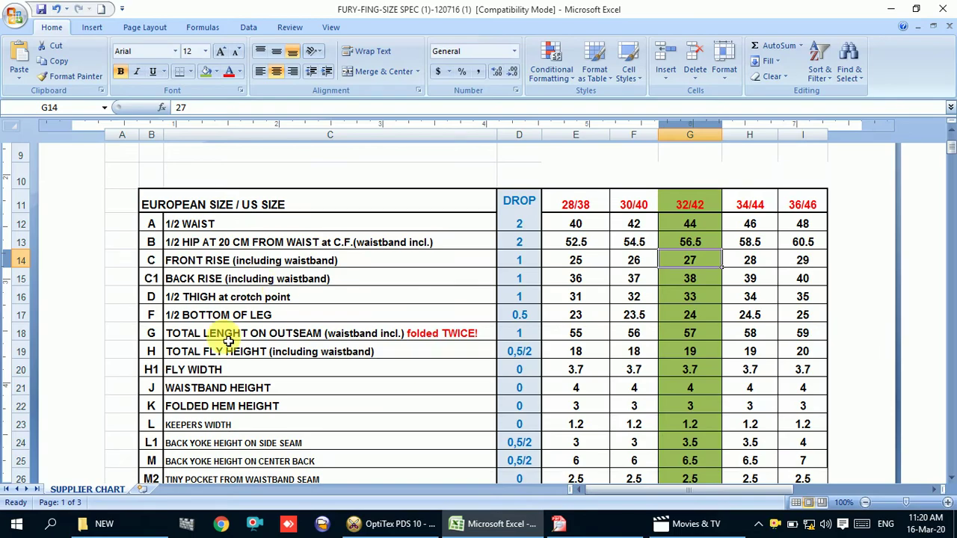
{"action": "left_click", "coordinate": [211, 315]}
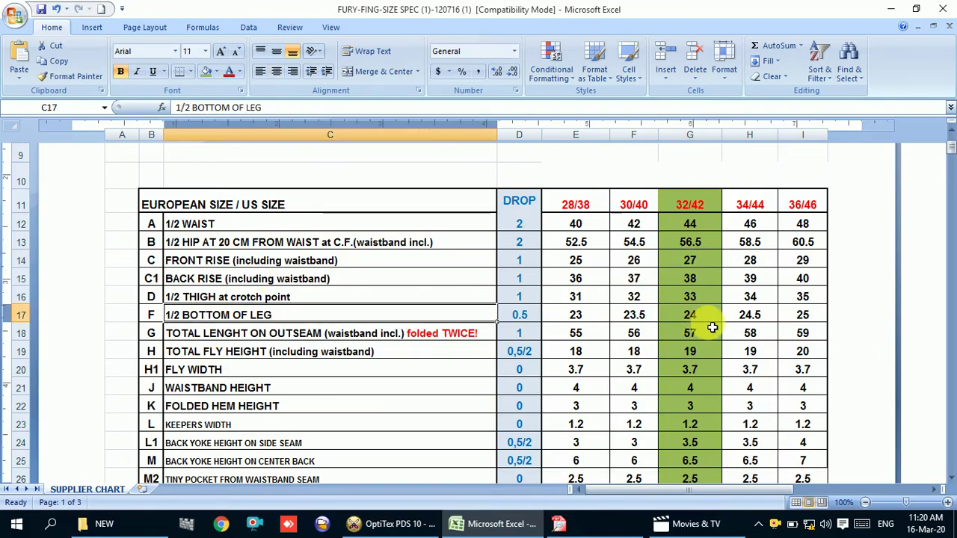
{"action": "left_click", "coordinate": [693, 315]}
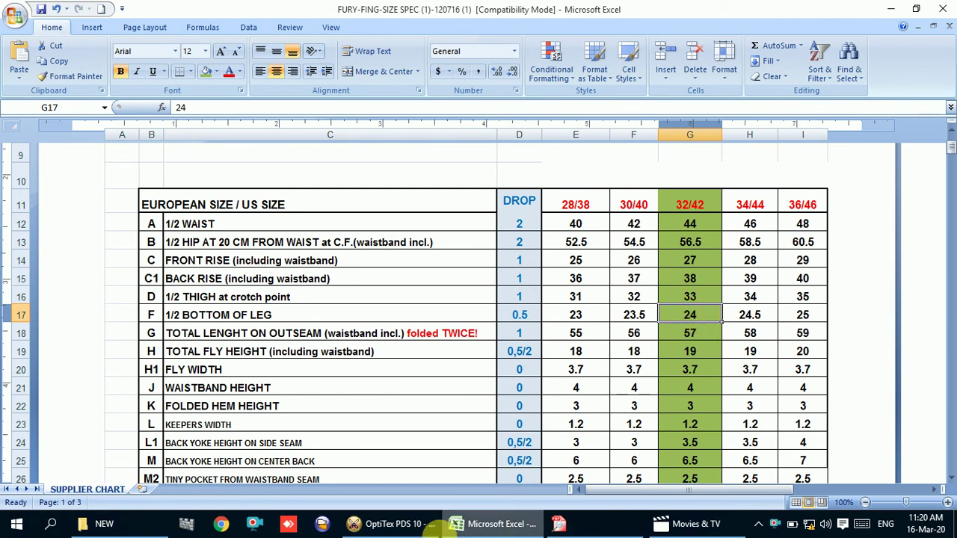
{"action": "left_click", "coordinate": [399, 525]}
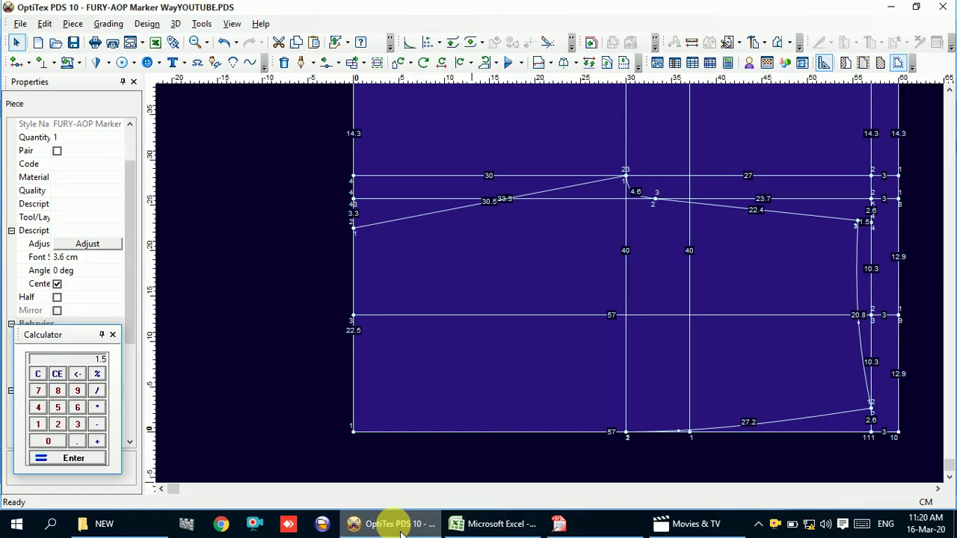
- Clear the calculator and compute 22.5 + 3, giving 25.5
{"action": "left_click", "coordinate": [47, 376]}
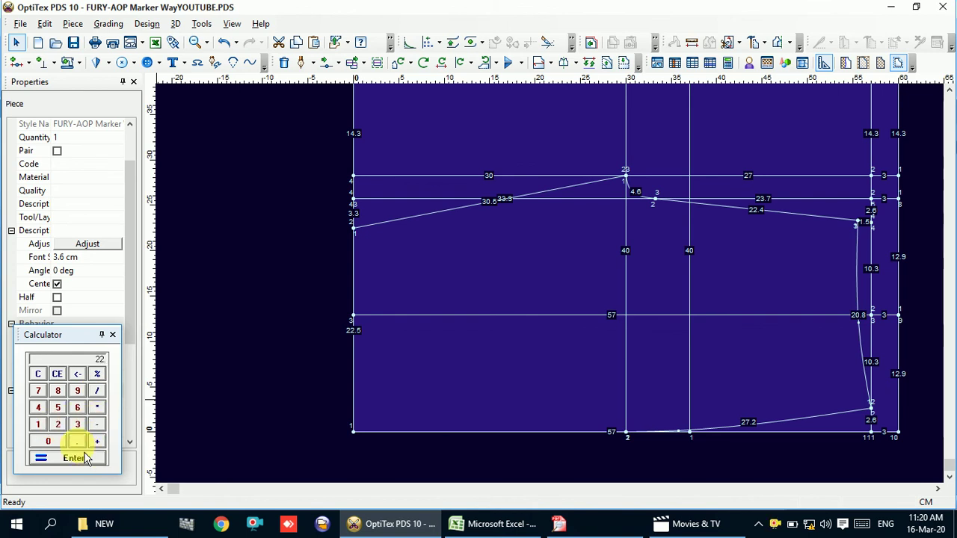
{"action": "left_click", "coordinate": [59, 408]}
{"action": "left_click", "coordinate": [74, 458]}
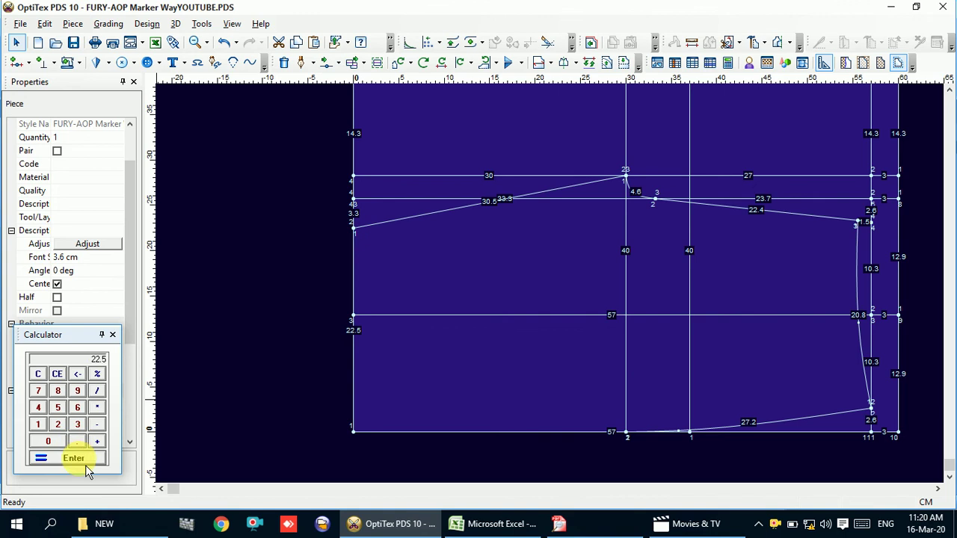
{"action": "scroll", "coordinate": [558, 293], "scroll_direction": "up", "scroll_amount": 1}
{"action": "scroll", "coordinate": [557, 293], "scroll_direction": "up", "scroll_amount": 1}
{"action": "scroll", "coordinate": [559, 293], "scroll_direction": "down", "scroll_amount": 2}
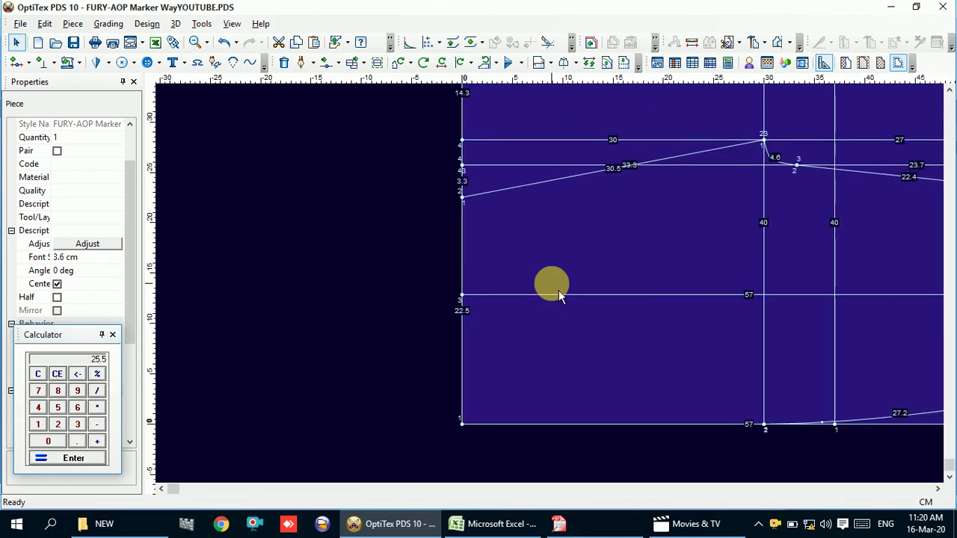
- Add a graded point on the piece's left edge 25.5 cm from the previous point
{"action": "key", "text": "p"}
{"action": "left_click", "coordinate": [462, 367]}
{"action": "double_click", "coordinate": [503, 284]}
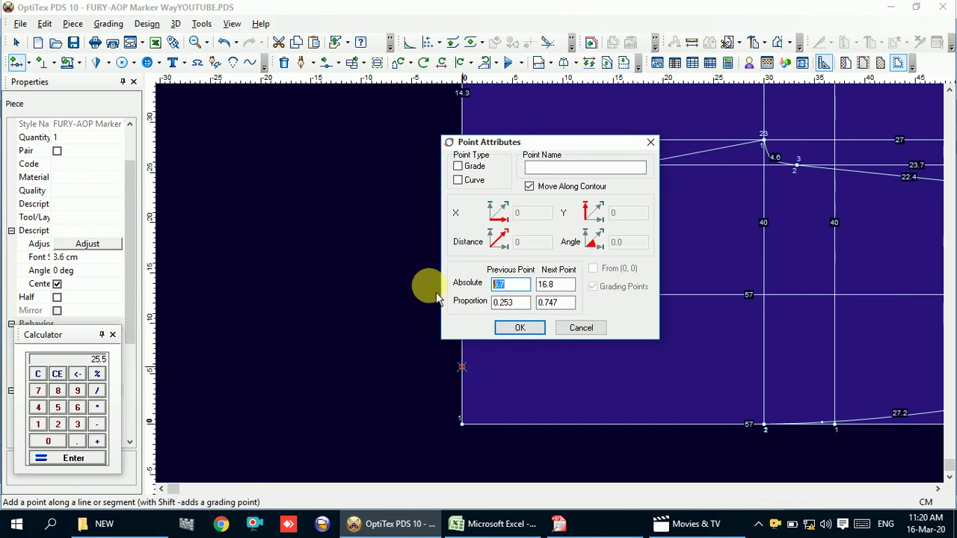
{"action": "type", "text": "25"}
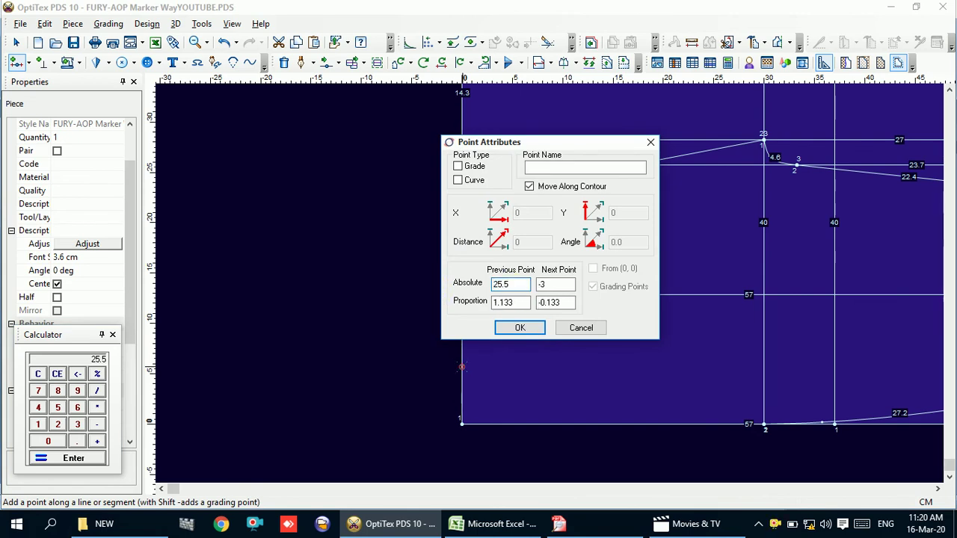
{"action": "left_click", "coordinate": [468, 169]}
{"action": "left_click", "coordinate": [520, 327]}
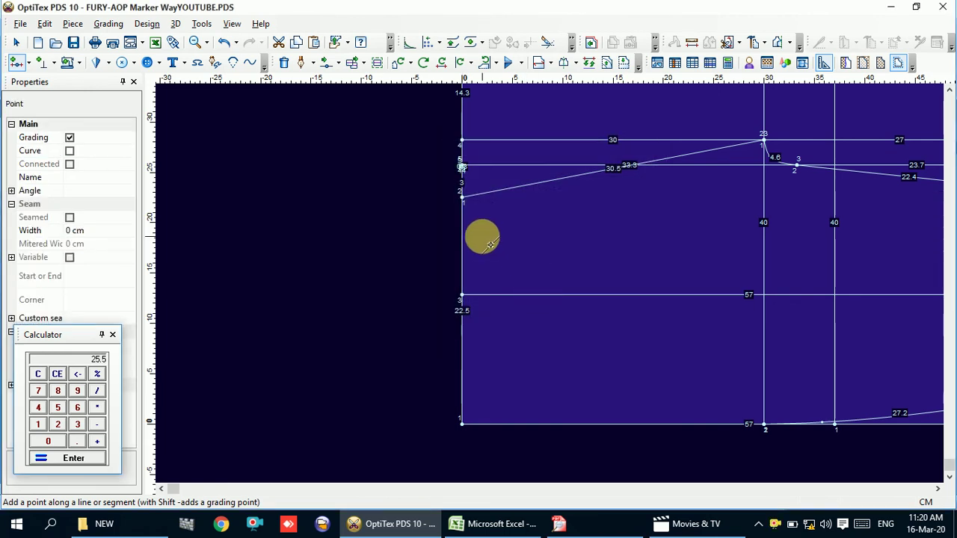
- Return to the Select tool and reselect point 2 and then the whole piece
{"action": "scroll", "coordinate": [523, 273], "scroll_direction": "up", "scroll_amount": 2}
{"action": "scroll", "coordinate": [554, 284], "scroll_direction": "up", "scroll_amount": 1}
{"action": "right_click", "coordinate": [408, 228]}
{"action": "left_click", "coordinate": [452, 239]}
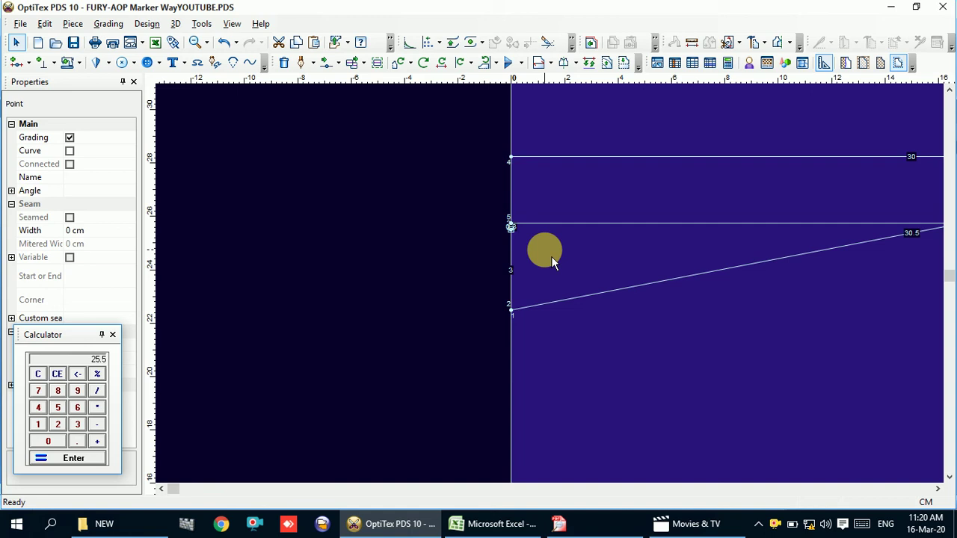
{"action": "left_click", "coordinate": [519, 320]}
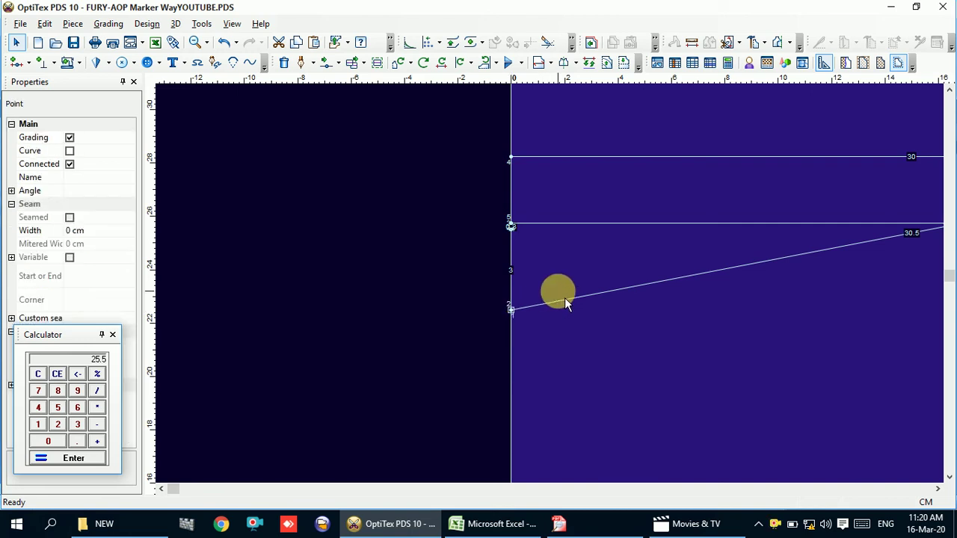
{"action": "left_click", "coordinate": [523, 284]}
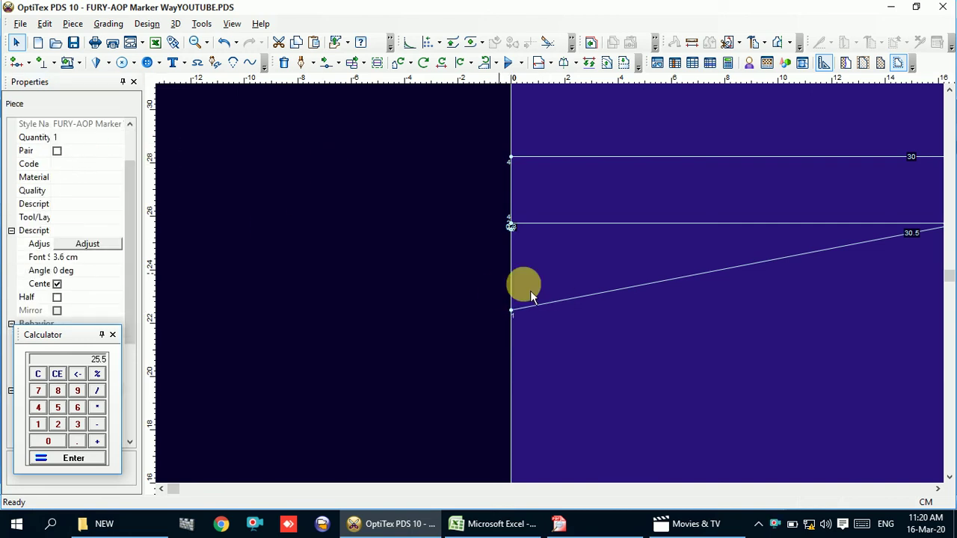
- Review the pattern and bring the Excel size spec sheet to the front
{"action": "scroll", "coordinate": [559, 293], "scroll_direction": "down", "scroll_amount": 1}
{"action": "scroll", "coordinate": [558, 292], "scroll_direction": "down", "scroll_amount": 1}
{"action": "scroll", "coordinate": [557, 294], "scroll_direction": "down", "scroll_amount": 1}
{"action": "scroll", "coordinate": [557, 294], "scroll_direction": "up", "scroll_amount": 3}
{"action": "scroll", "coordinate": [581, 290], "scroll_direction": "down", "scroll_amount": 1}
{"action": "scroll", "coordinate": [614, 285], "scroll_direction": "down", "scroll_amount": 2}
{"action": "scroll", "coordinate": [740, 241], "scroll_direction": "up", "scroll_amount": 1}
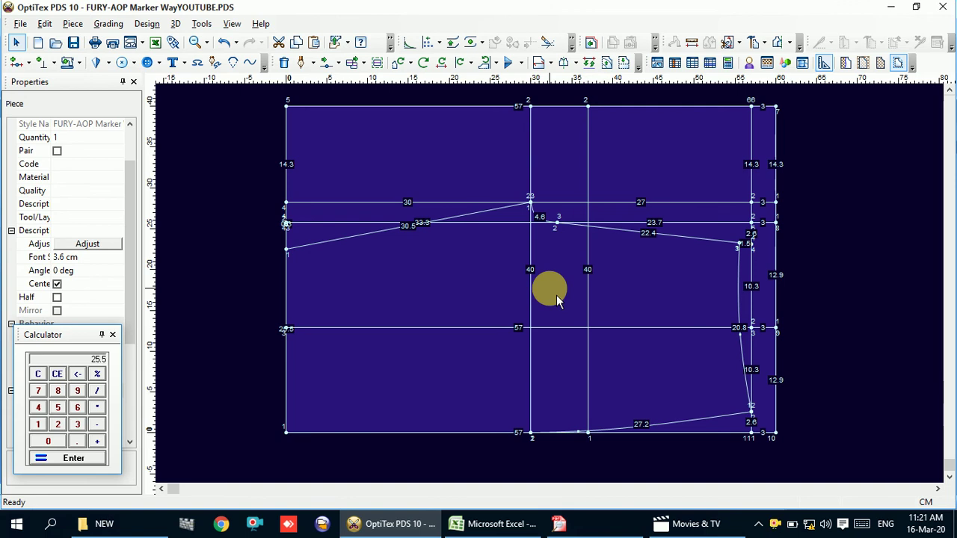
{"action": "scroll", "coordinate": [557, 295], "scroll_direction": "up", "scroll_amount": 2}
{"action": "scroll", "coordinate": [557, 290], "scroll_direction": "down", "scroll_amount": 1}
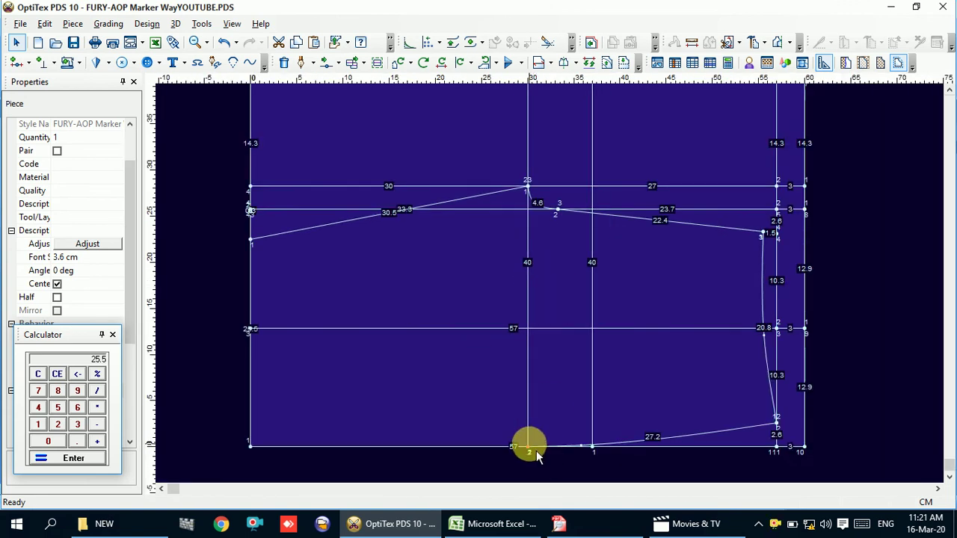
{"action": "left_click", "coordinate": [499, 525]}
- Read the size 32/42 half thigh at crotch point value, 33, then return to OptiTex
{"action": "left_click", "coordinate": [223, 302]}
{"action": "left_click", "coordinate": [687, 299]}
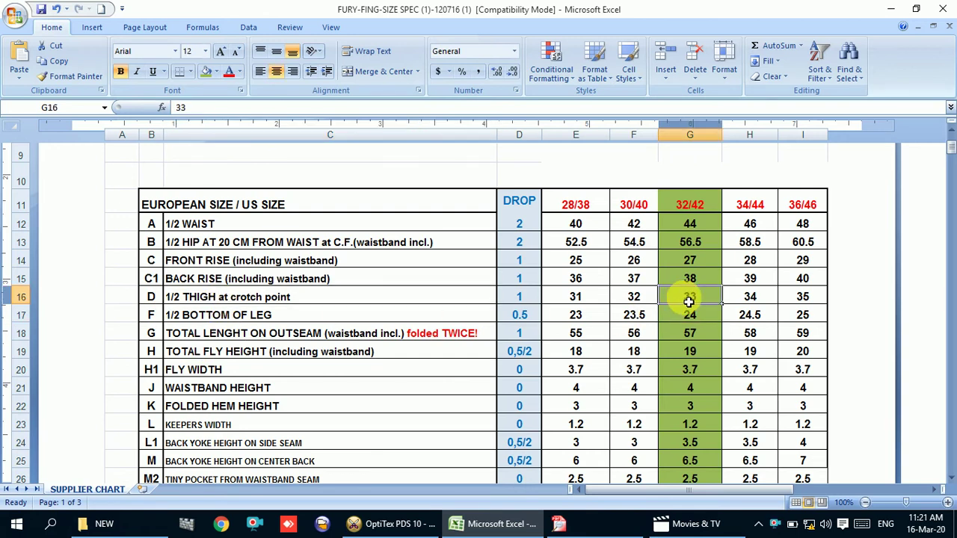
{"action": "left_click", "coordinate": [396, 524]}
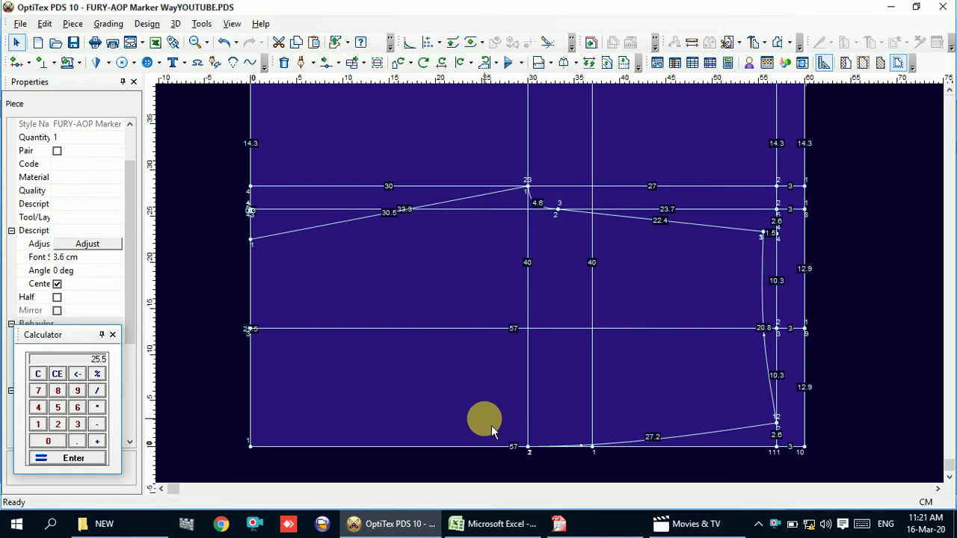
{"action": "scroll", "coordinate": [530, 224], "scroll_direction": "up", "scroll_amount": 2}
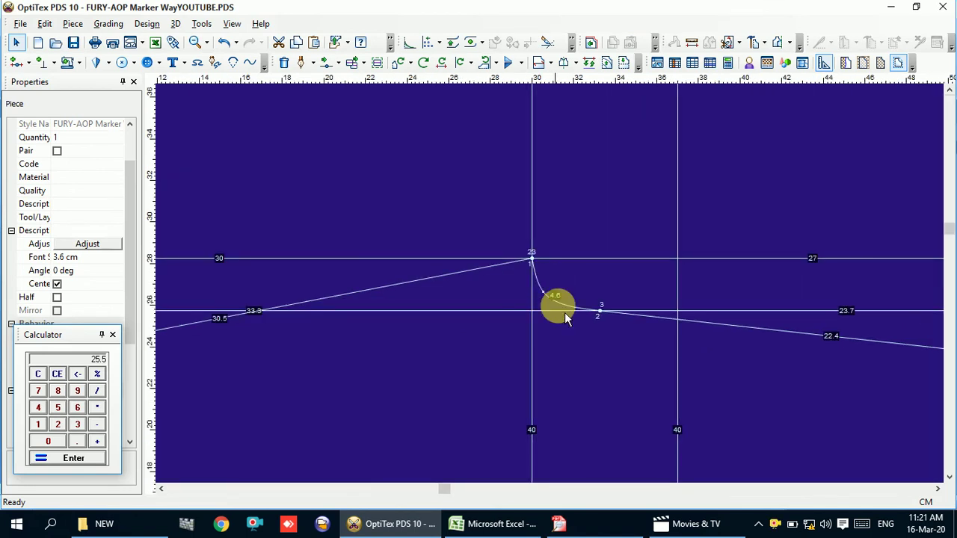
- Add a graded point at the crotch on the vertical line, splitting it 28.3/11.8 cm
{"action": "left_click", "coordinate": [537, 379]}
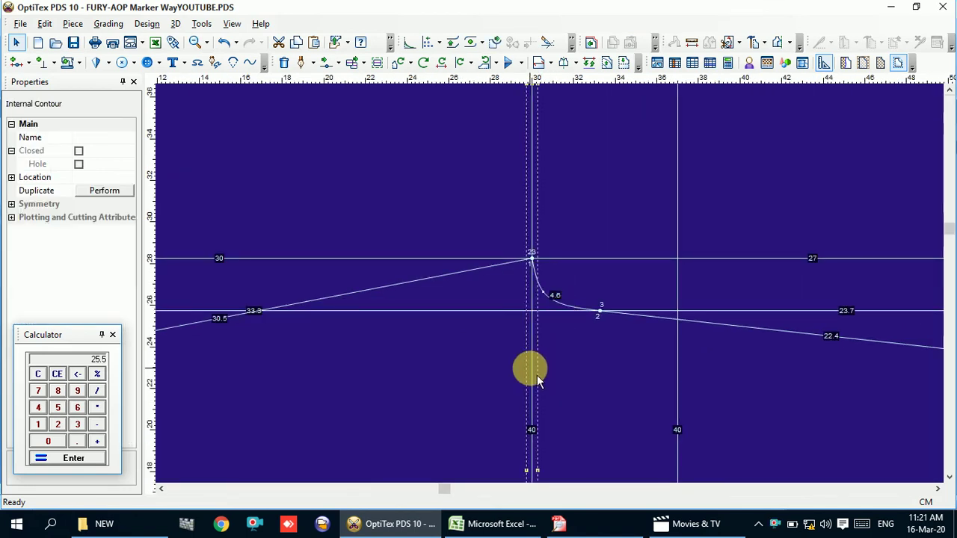
{"action": "key", "text": "Insert"}
{"action": "left_click", "coordinate": [532, 259]}
{"action": "left_click", "coordinate": [459, 166]}
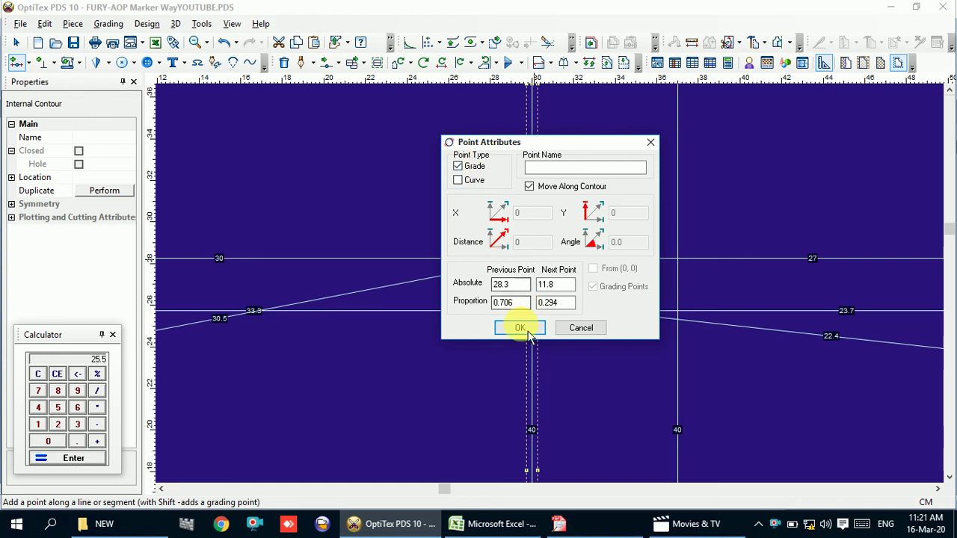
{"action": "left_click", "coordinate": [519, 328]}
- Return to the Select tool and enter 33 in the cleared calculator
{"action": "scroll", "coordinate": [549, 284], "scroll_direction": "down", "scroll_amount": 1}
{"action": "scroll", "coordinate": [569, 224], "scroll_direction": "down", "scroll_amount": 1}
{"action": "right_click", "coordinate": [583, 166]}
{"action": "key", "text": "Escape"}
{"action": "left_click", "coordinate": [38, 374]}
{"action": "double_click", "coordinate": [77, 424]}
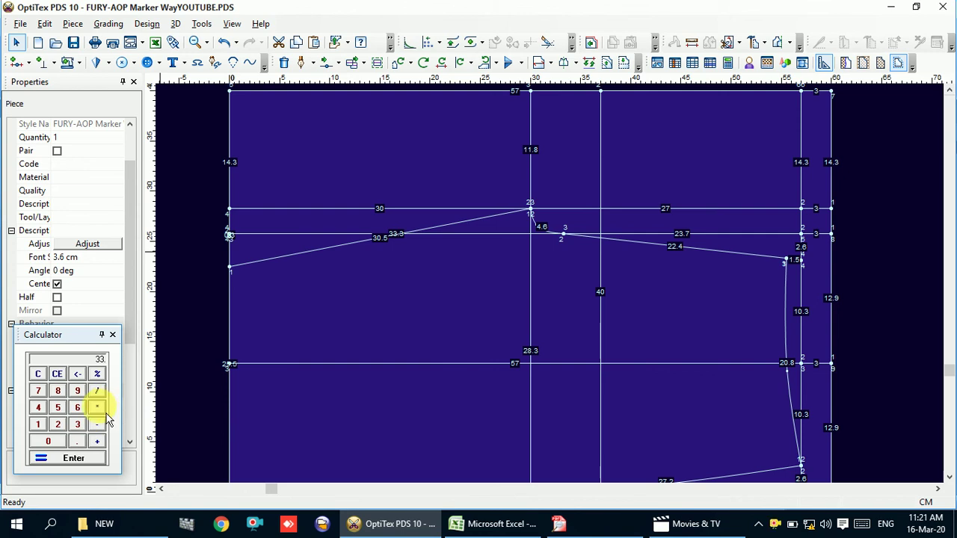
{"action": "left_click", "coordinate": [105, 411]}
{"action": "left_click", "coordinate": [58, 424]}
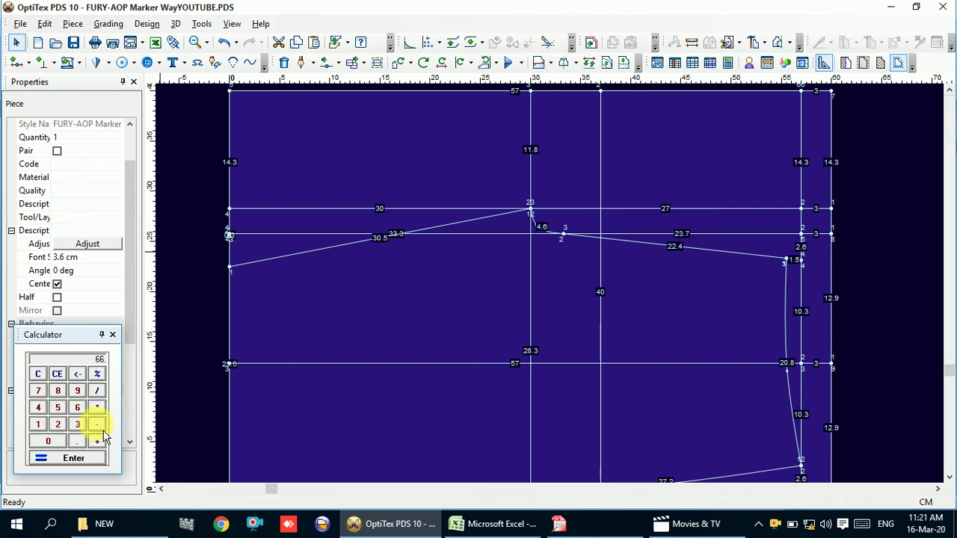
{"action": "left_click", "coordinate": [58, 423]}
{"action": "left_click", "coordinate": [58, 390]}
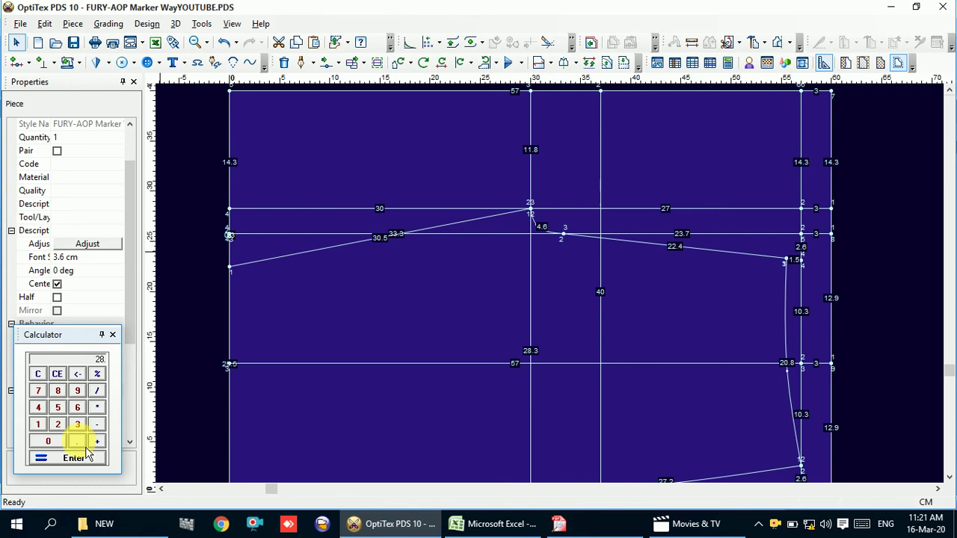
{"action": "left_click", "coordinate": [77, 424]}
{"action": "left_click", "coordinate": [73, 458]}
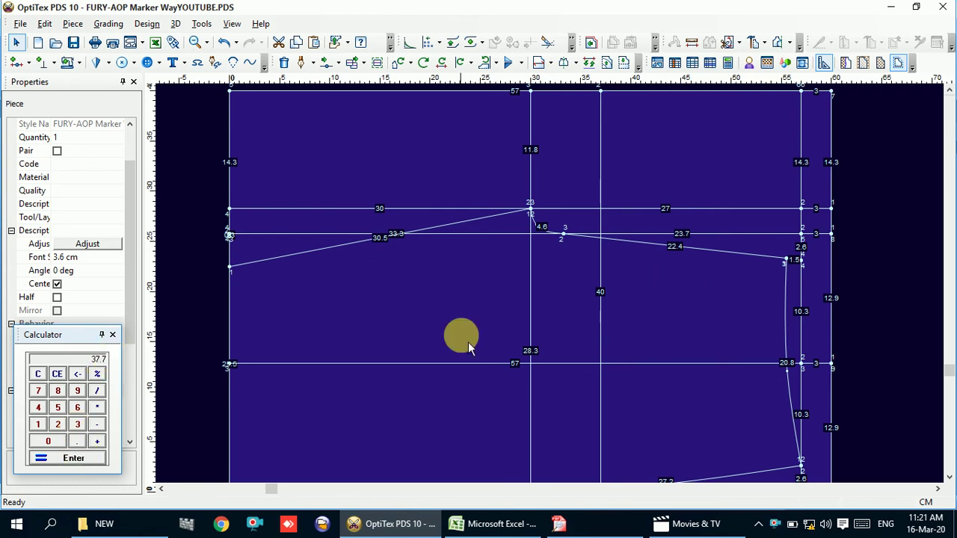
{"action": "scroll", "coordinate": [557, 291], "scroll_direction": "down", "scroll_amount": 2}
{"action": "scroll", "coordinate": [568, 300], "scroll_direction": "up", "scroll_amount": 3}
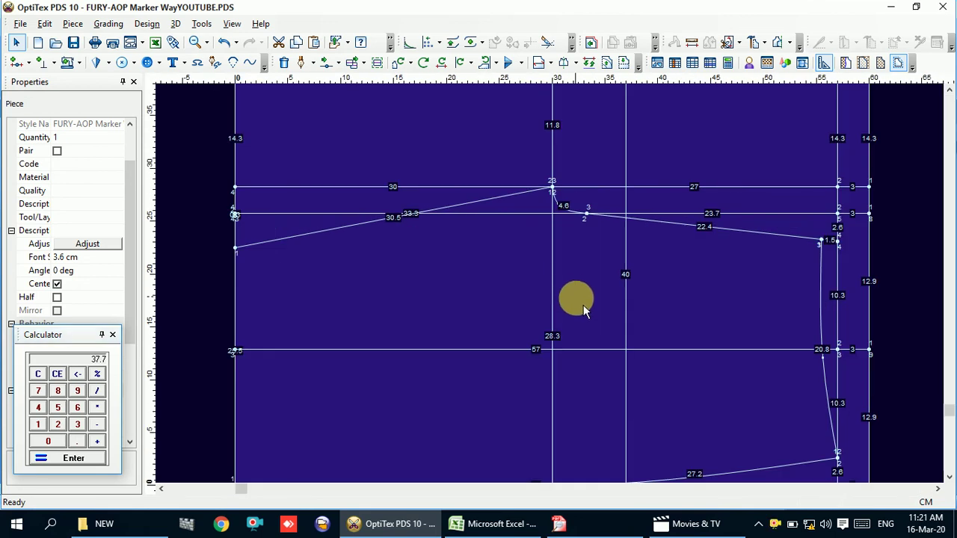
{"action": "scroll", "coordinate": [576, 310], "scroll_direction": "down", "scroll_amount": 2}
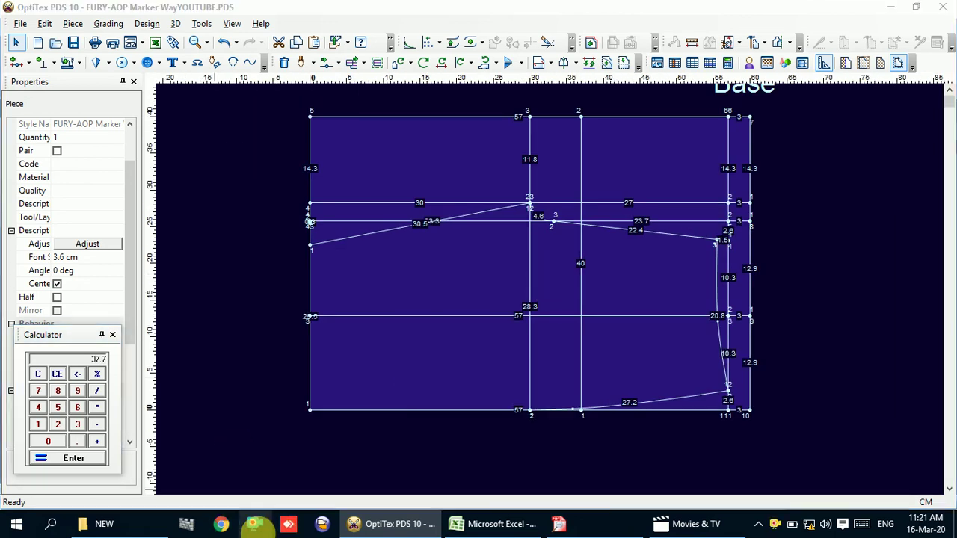
{"action": "left_click", "coordinate": [255, 523]}
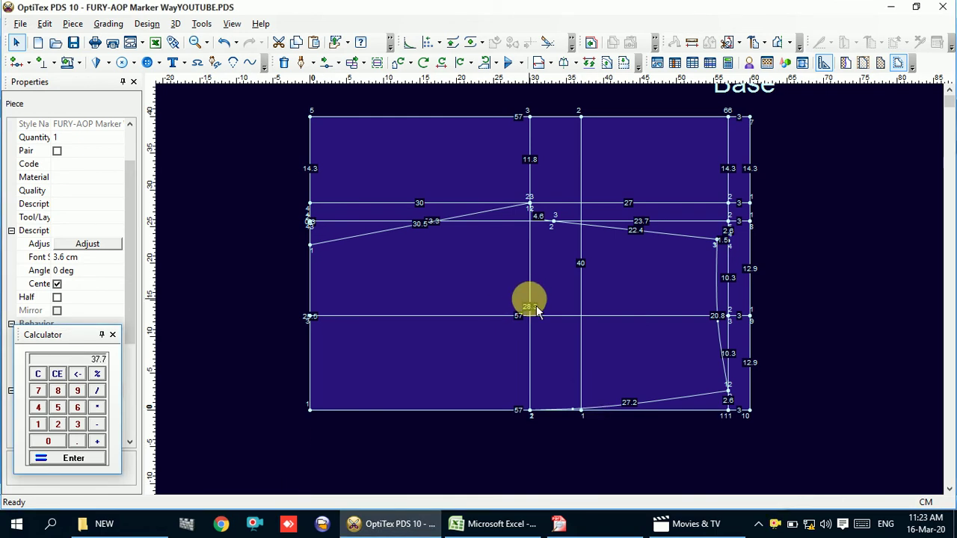
{"action": "left_click", "coordinate": [37, 374]}
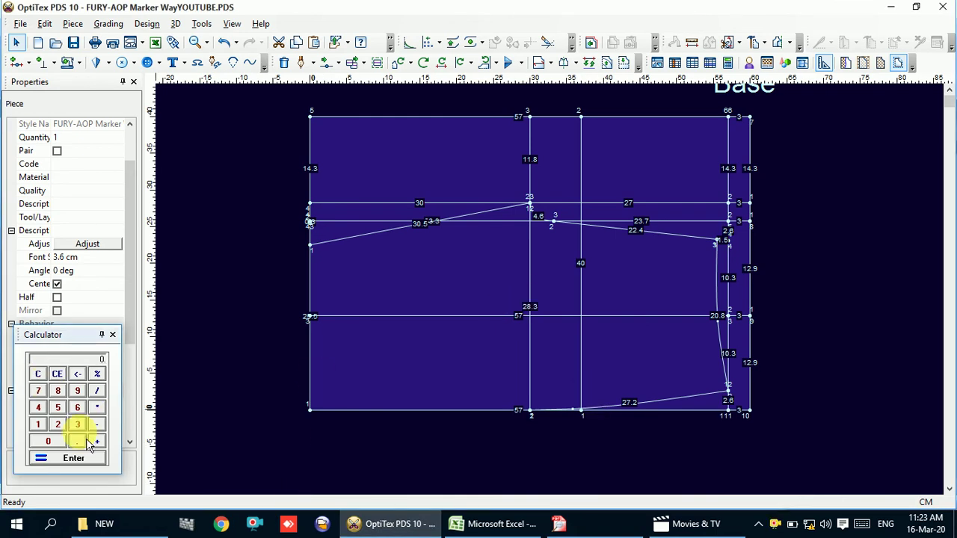
{"action": "left_click", "coordinate": [490, 525]}
{"action": "left_click", "coordinate": [494, 525]}
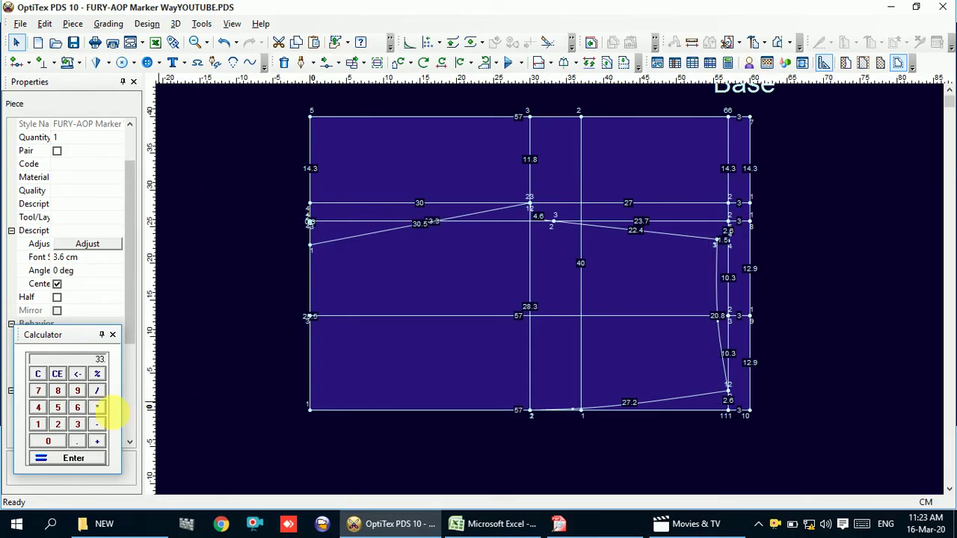
{"action": "left_click", "coordinate": [58, 424]}
{"action": "left_click", "coordinate": [97, 424]}
{"action": "scroll", "coordinate": [556, 290], "scroll_direction": "up", "scroll_amount": 1}
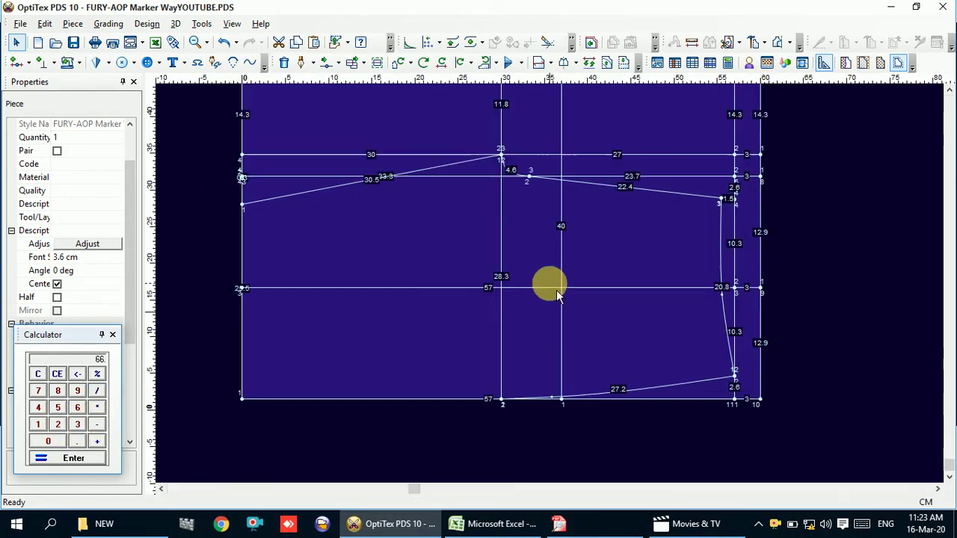
{"action": "scroll", "coordinate": [556, 290], "scroll_direction": "up", "scroll_amount": 1}
{"action": "left_click", "coordinate": [57, 424]}
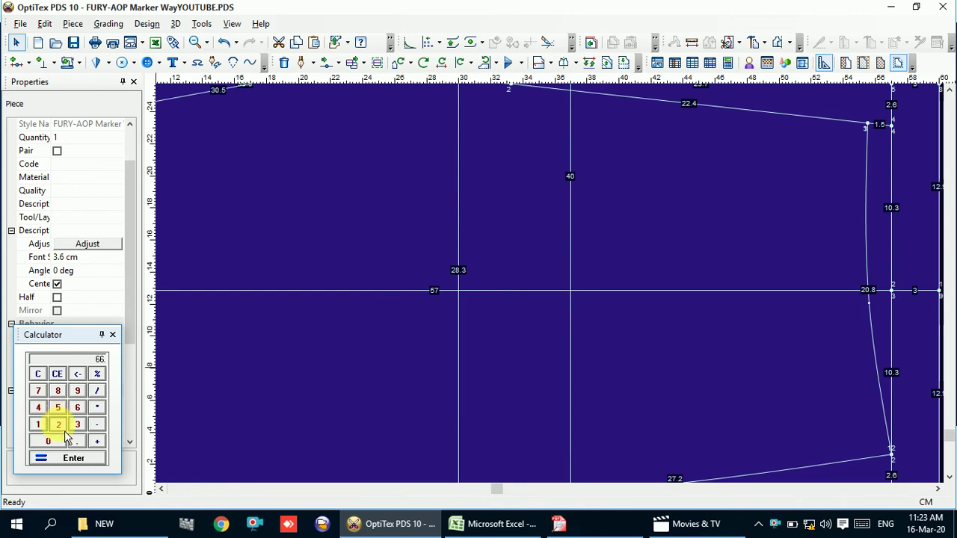
{"action": "left_click", "coordinate": [57, 391]}
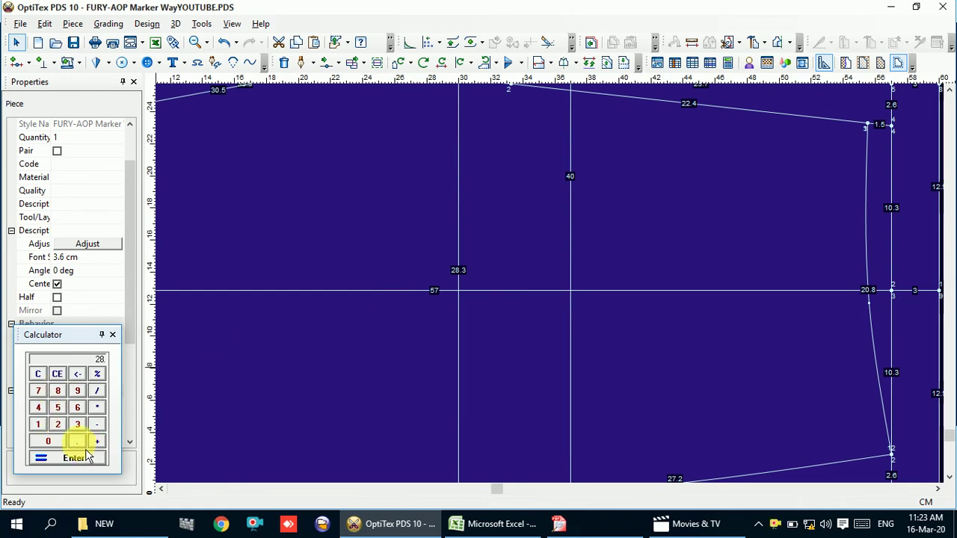
{"action": "left_click", "coordinate": [77, 423]}
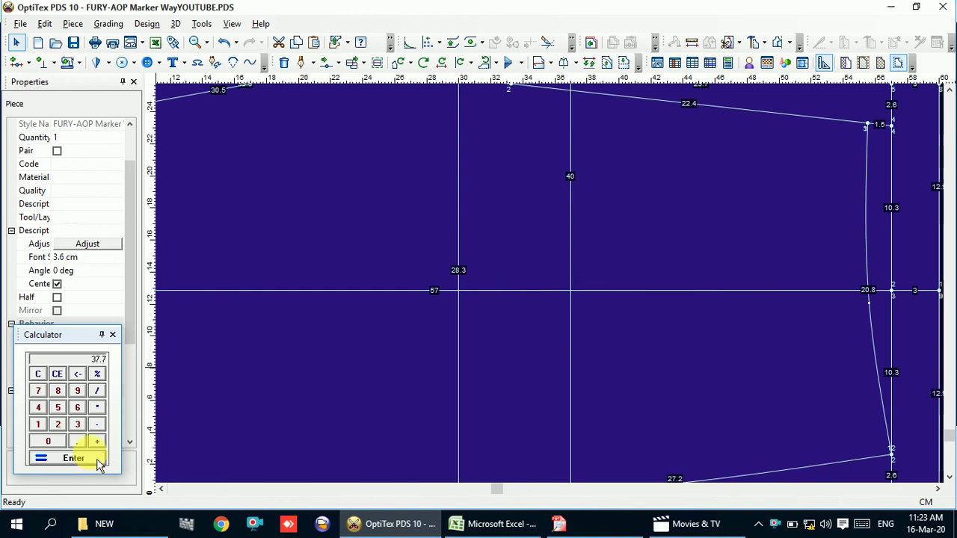
{"action": "scroll", "coordinate": [553, 292], "scroll_direction": "down", "scroll_amount": 1}
{"action": "scroll", "coordinate": [557, 294], "scroll_direction": "down", "scroll_amount": 2}
{"action": "scroll", "coordinate": [557, 294], "scroll_direction": "up", "scroll_amount": 1}
{"action": "scroll", "coordinate": [557, 296], "scroll_direction": "up", "scroll_amount": 1}
{"action": "scroll", "coordinate": [557, 295], "scroll_direction": "up", "scroll_amount": 1}
{"action": "scroll", "coordinate": [557, 295], "scroll_direction": "up", "scroll_amount": 1}
{"action": "scroll", "coordinate": [557, 292], "scroll_direction": "down", "scroll_amount": 1}
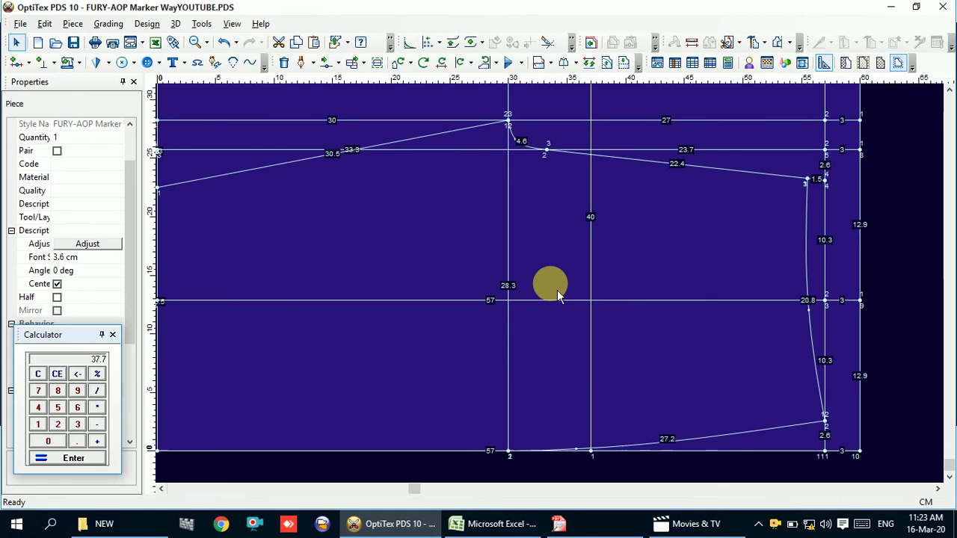
{"action": "left_click", "coordinate": [478, 525]}
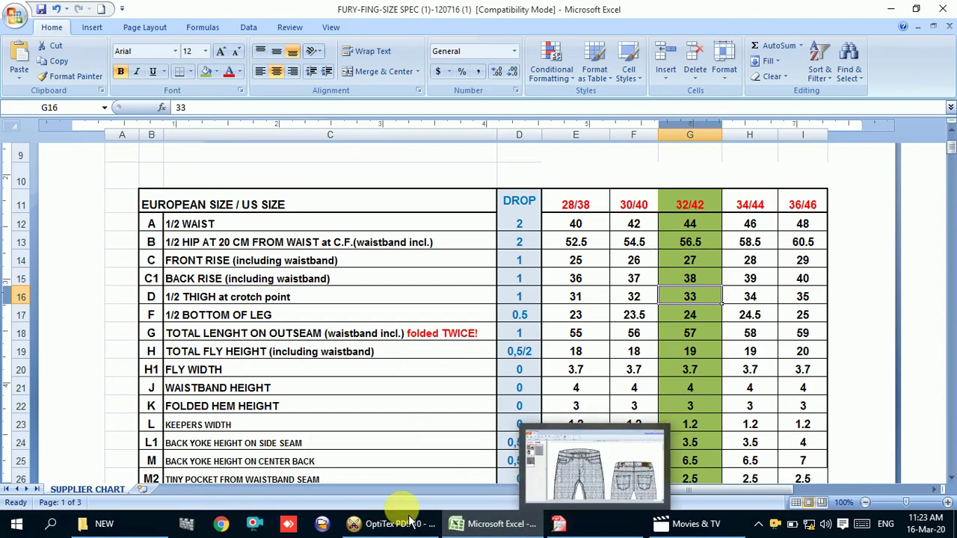
{"action": "left_click", "coordinate": [270, 527]}
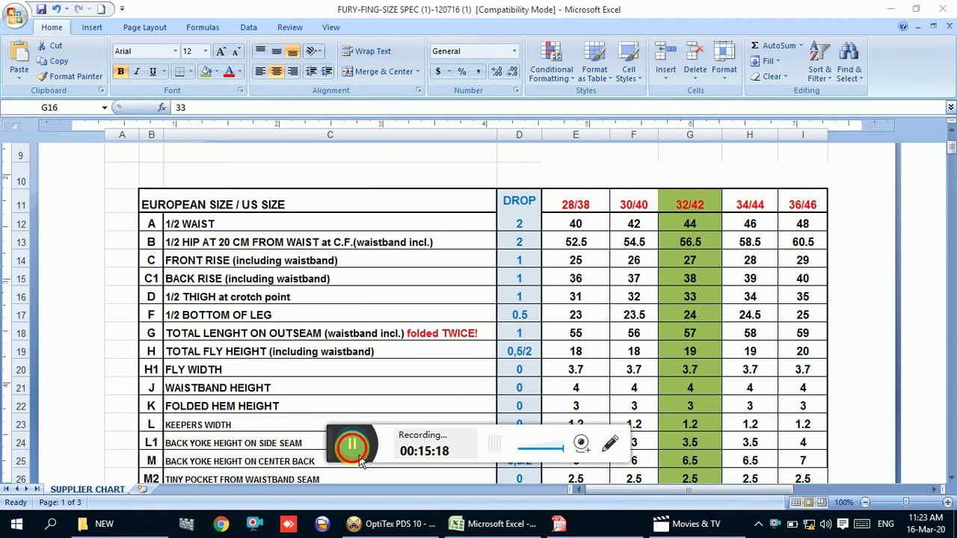
{"action": "key", "text": "alt+Tab"}
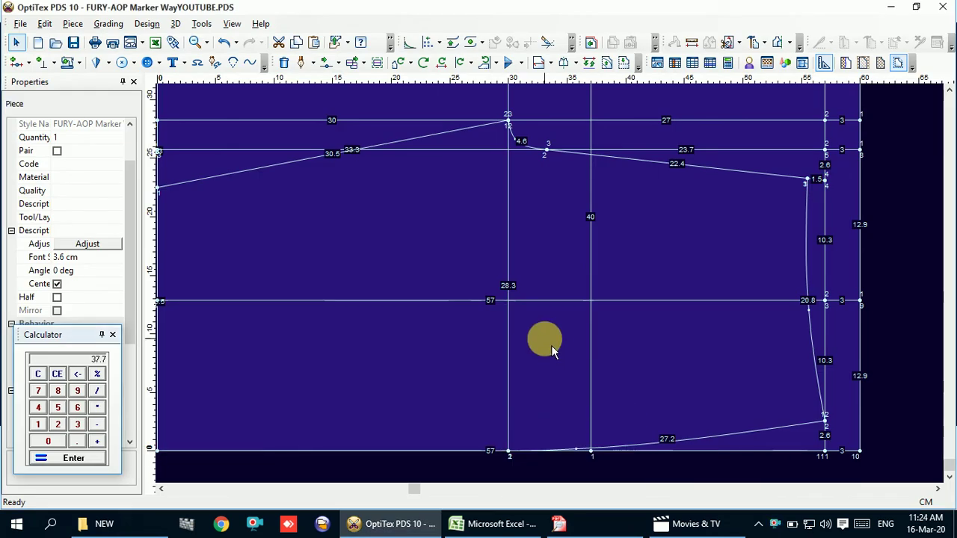
{"action": "scroll", "coordinate": [553, 314], "scroll_direction": "down", "scroll_amount": 3}
{"action": "scroll", "coordinate": [542, 239], "scroll_direction": "up", "scroll_amount": 3}
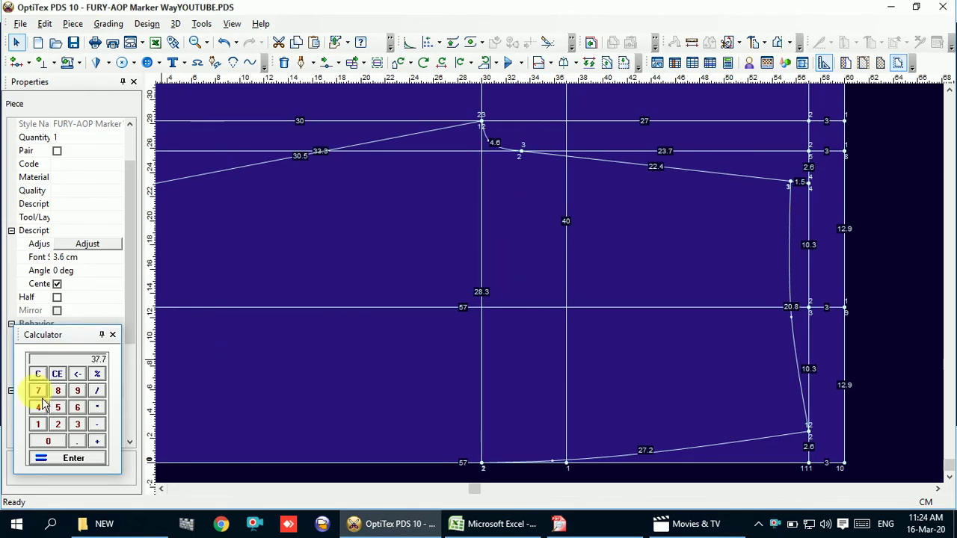
- Check the half thigh 33 in Excel and start calculating 33 × 2 − 28.3
{"action": "left_click", "coordinate": [494, 524]}
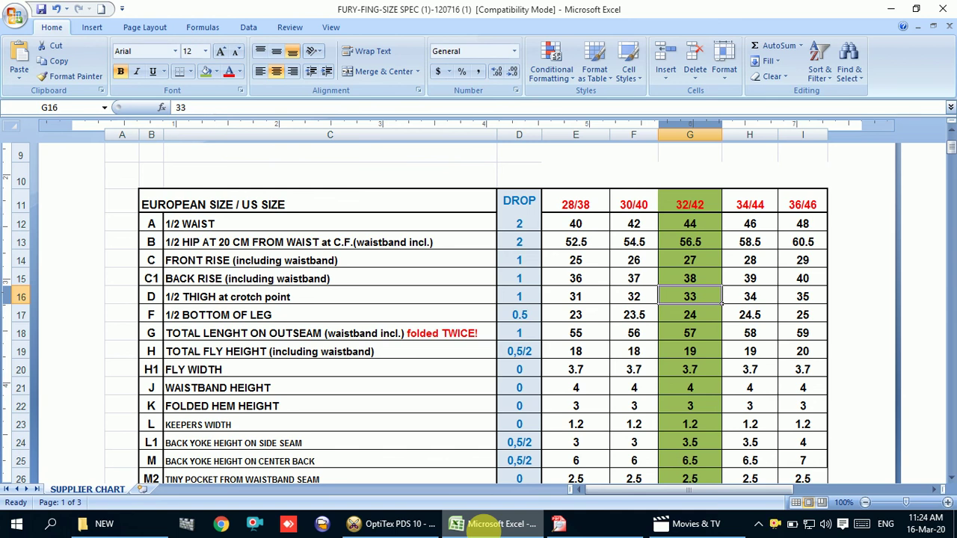
{"action": "left_click", "coordinate": [493, 524]}
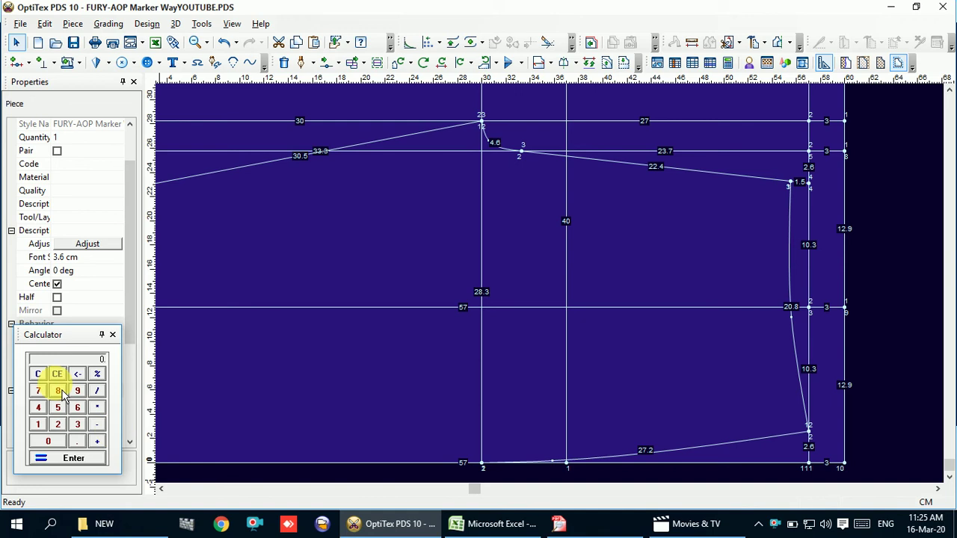
{"action": "double_click", "coordinate": [79, 427]}
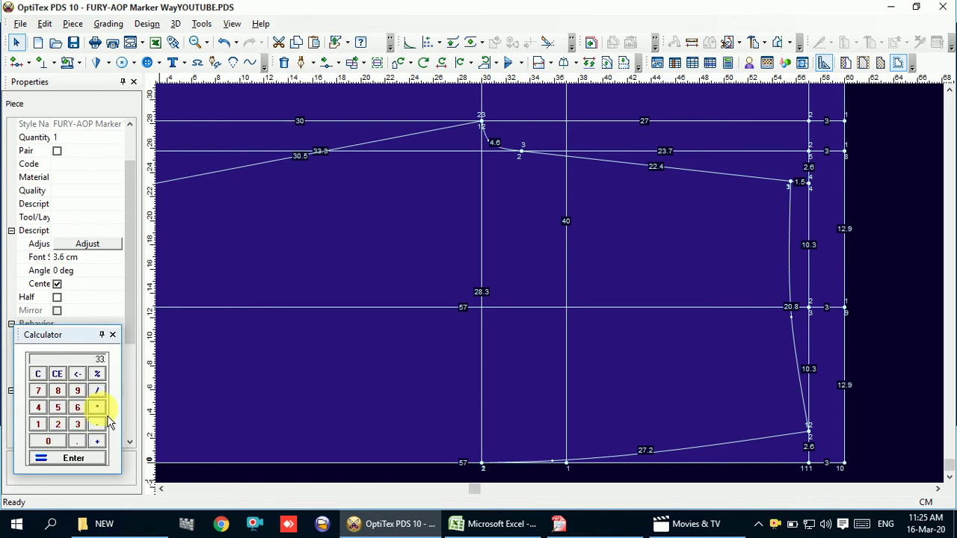
{"action": "left_click", "coordinate": [97, 407]}
{"action": "left_click", "coordinate": [58, 424]}
{"action": "left_click", "coordinate": [60, 390]}
{"action": "type", "text": "33215547703"}
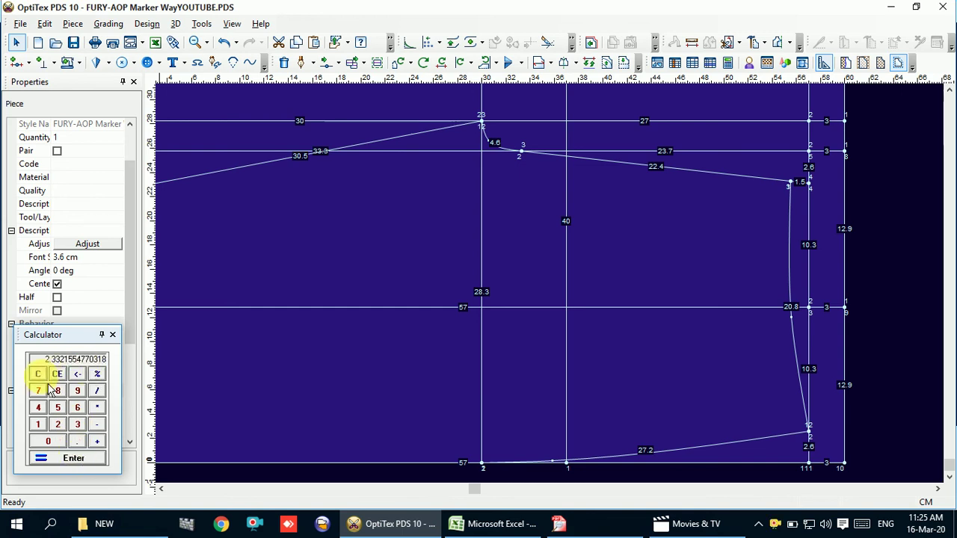
- Clear the calculator and double 33 to get 66
{"action": "left_click", "coordinate": [38, 373]}
{"action": "double_click", "coordinate": [75, 426]}
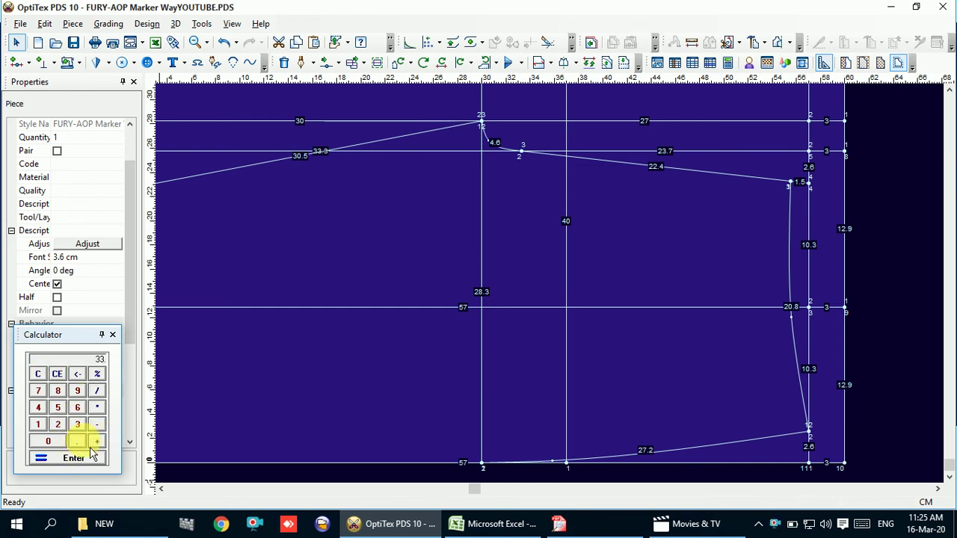
{"action": "left_click", "coordinate": [96, 407]}
{"action": "left_click", "coordinate": [58, 424]}
{"action": "left_click", "coordinate": [84, 460]}
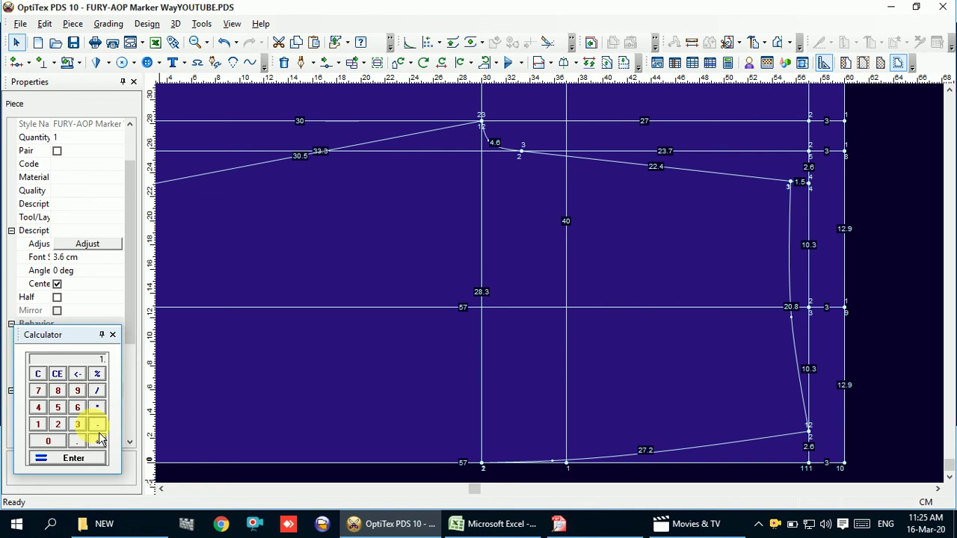
- Subtract 28.3 from 66 on the calculator, giving 37.7
{"action": "left_click", "coordinate": [38, 374]}
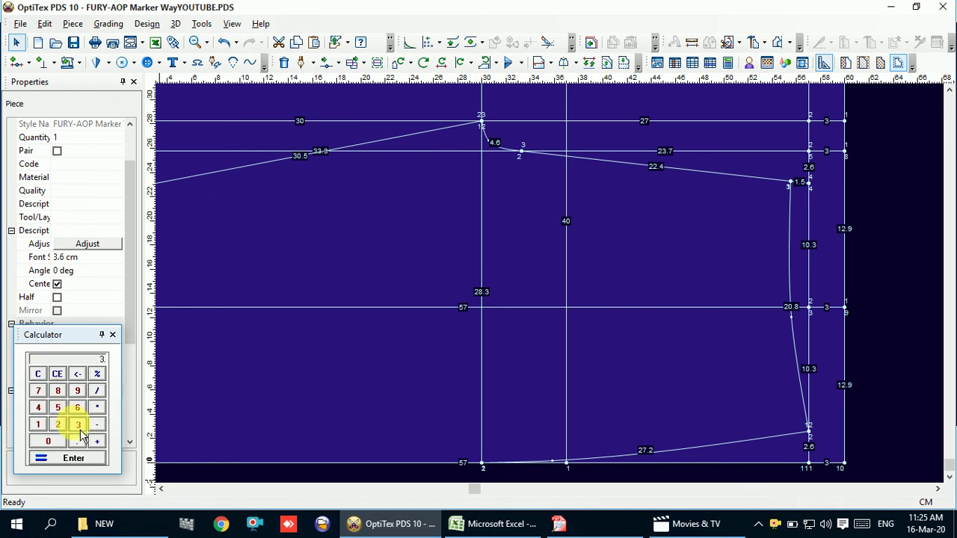
{"action": "left_click", "coordinate": [57, 424]}
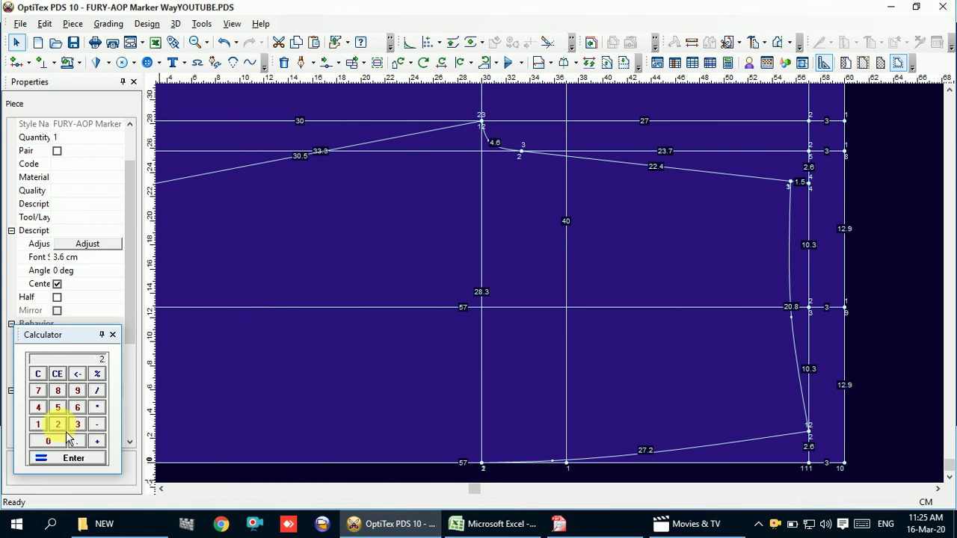
{"action": "left_click", "coordinate": [57, 390]}
{"action": "left_click", "coordinate": [77, 458]}
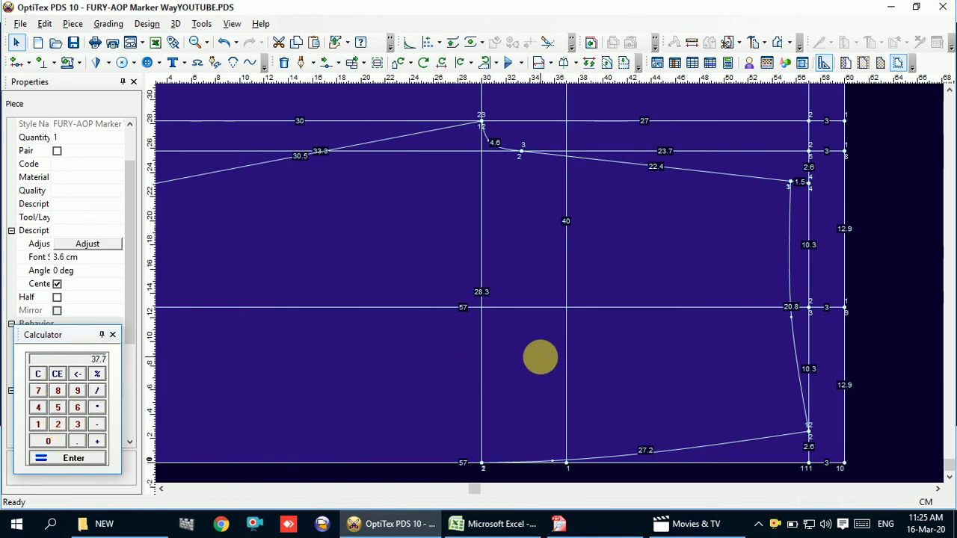
- Add a point on the vertical reference line at 37.7 cm from the previous point
{"action": "key", "text": "a"}
{"action": "left_click", "coordinate": [481, 432]}
{"action": "double_click", "coordinate": [503, 284]}
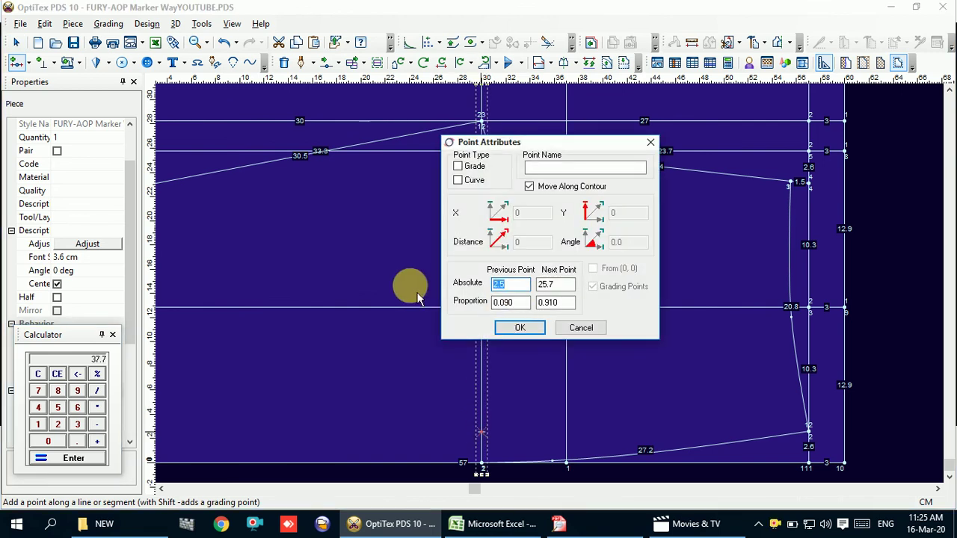
{"action": "type", "text": "37"}
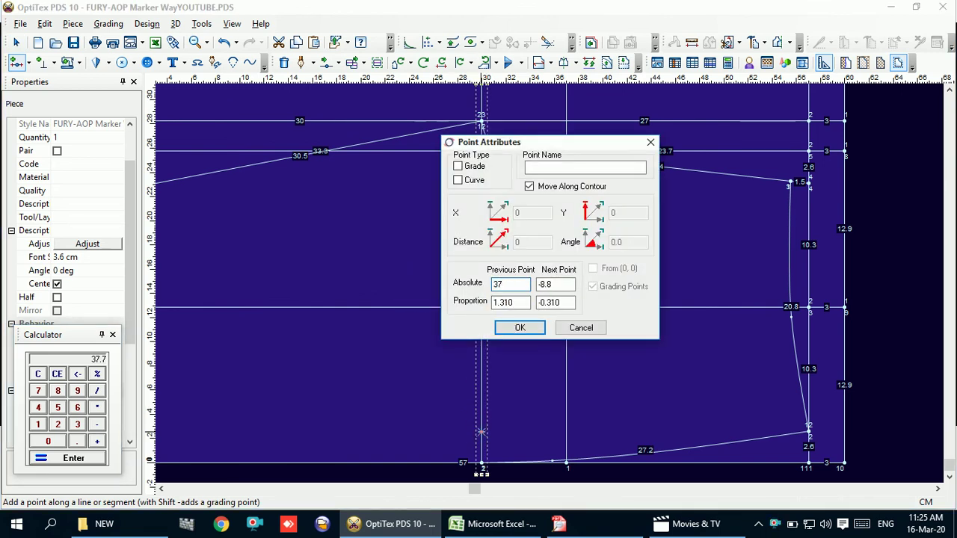
{"action": "type", "text": ".7"}
{"action": "left_click", "coordinate": [518, 329]}
{"action": "scroll", "coordinate": [524, 299], "scroll_direction": "down", "scroll_amount": 2}
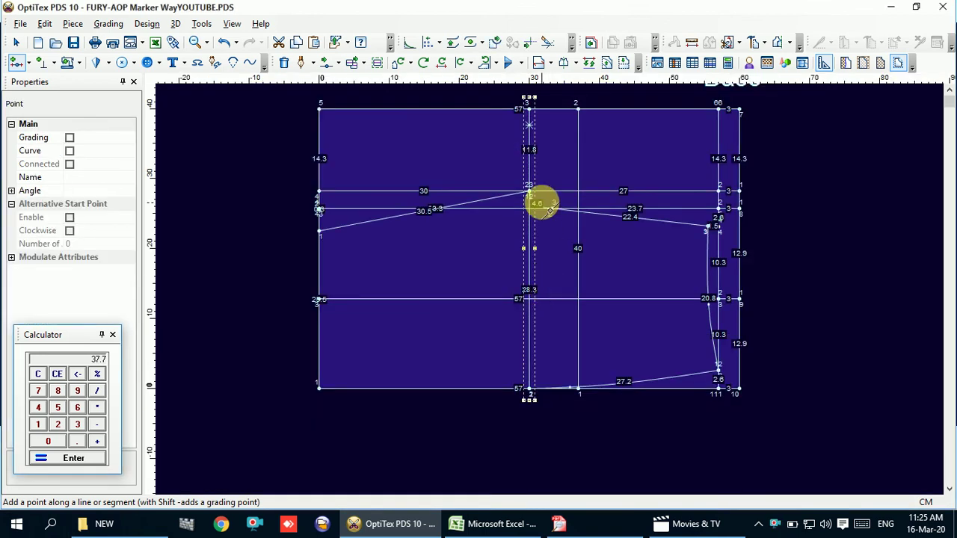
{"action": "scroll", "coordinate": [553, 291], "scroll_direction": "up", "scroll_amount": 2}
{"action": "scroll", "coordinate": [559, 294], "scroll_direction": "up", "scroll_amount": 1}
{"action": "scroll", "coordinate": [561, 296], "scroll_direction": "down", "scroll_amount": 2}
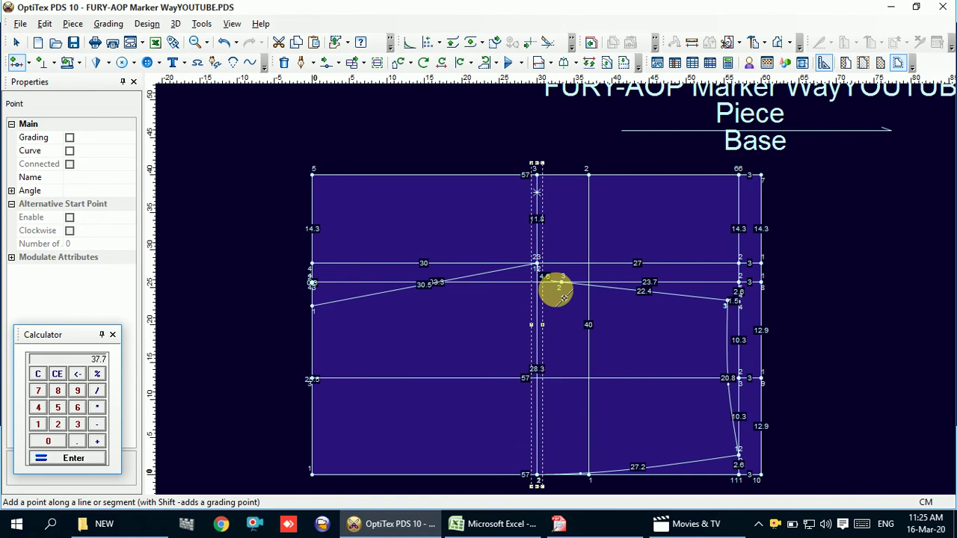
- Select the vertical line and calculate 62 − 28.3 + 1, giving 35.2
{"action": "left_click", "coordinate": [561, 296]}
{"action": "left_click", "coordinate": [39, 376]}
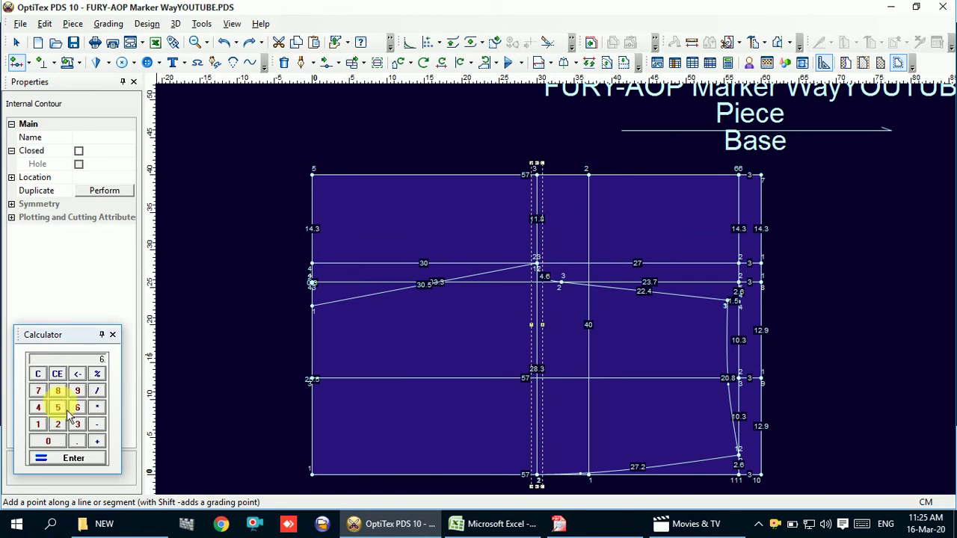
{"action": "left_click", "coordinate": [58, 424]}
{"action": "left_click", "coordinate": [97, 425]}
{"action": "left_click", "coordinate": [58, 424]}
{"action": "left_click", "coordinate": [58, 391]}
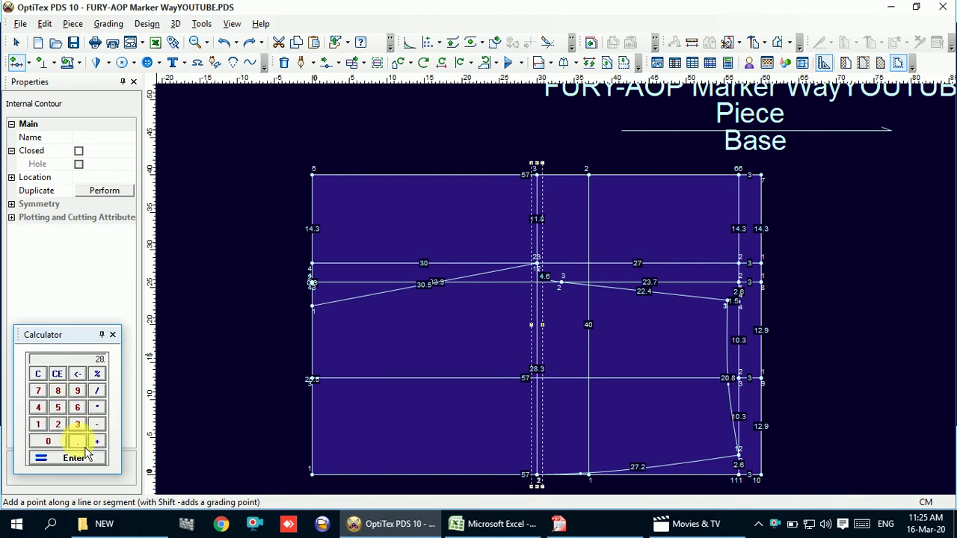
{"action": "left_click", "coordinate": [78, 425]}
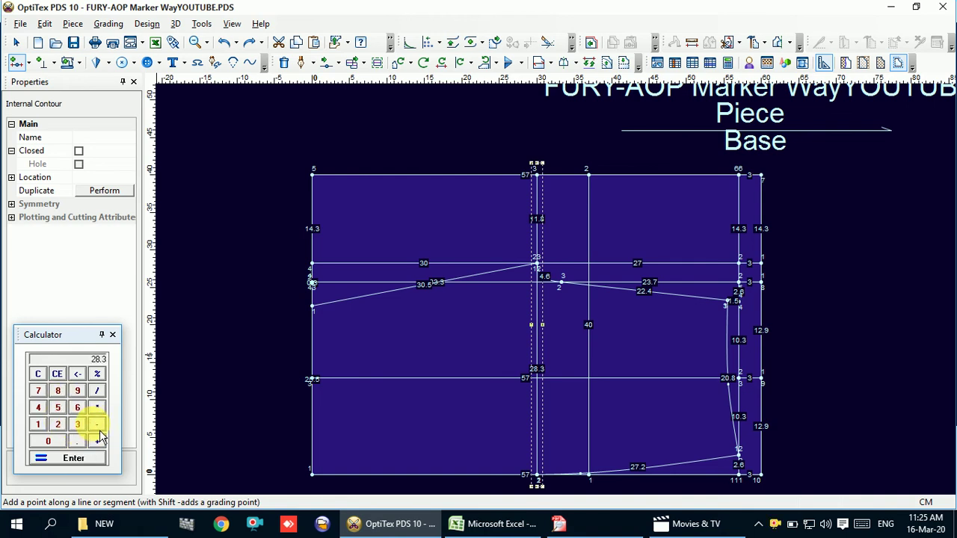
{"action": "left_click", "coordinate": [94, 459]}
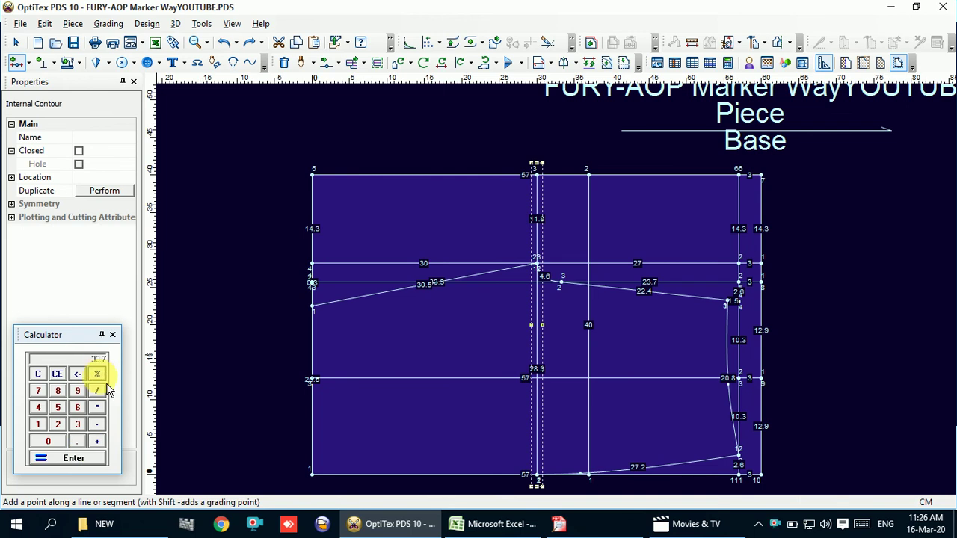
{"action": "left_click", "coordinate": [38, 424]}
{"action": "left_click", "coordinate": [58, 407]}
{"action": "left_click", "coordinate": [73, 457]}
- Add a graded point at 35 cm on the vertical line, then return to the Select tool
{"action": "left_click", "coordinate": [536, 452]}
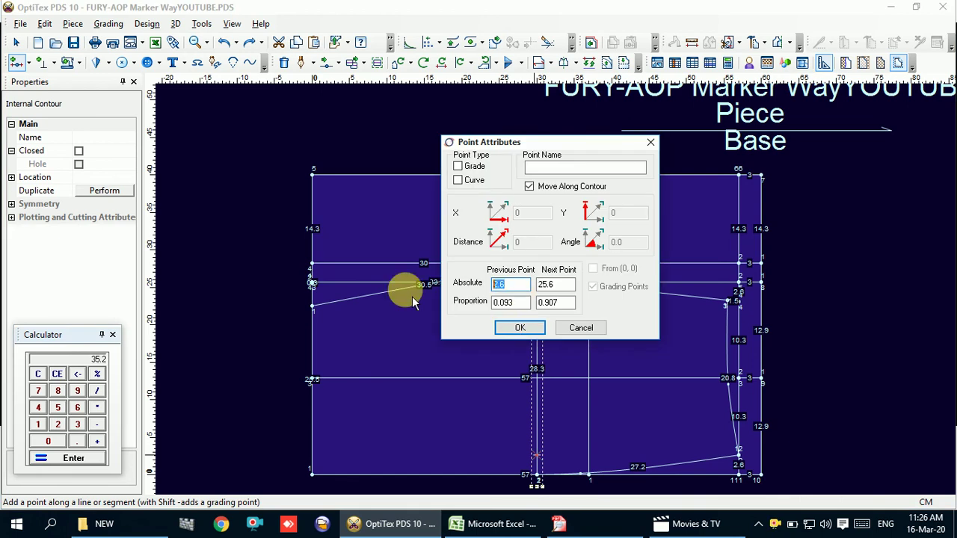
{"action": "type", "text": "35.2"}
{"action": "left_click", "coordinate": [458, 166]}
{"action": "left_click", "coordinate": [519, 329]}
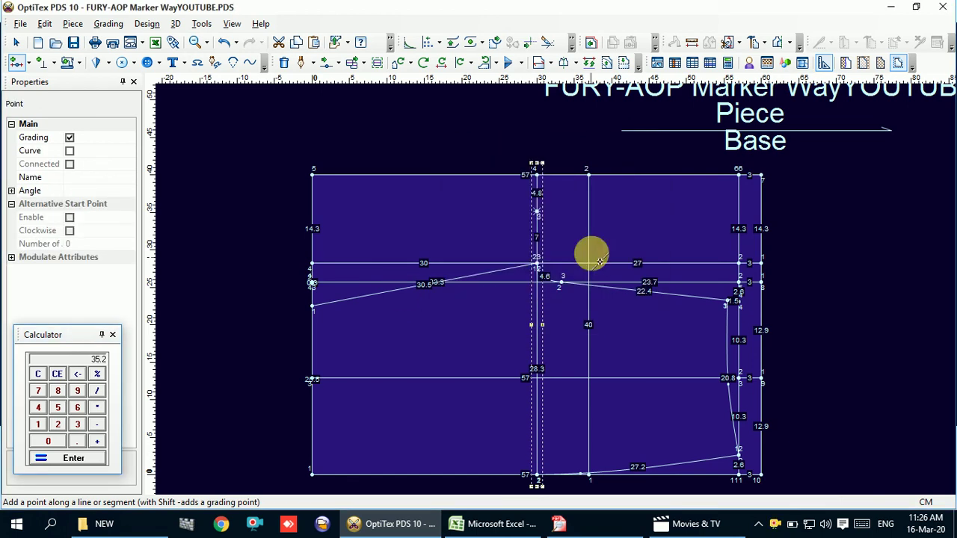
{"action": "right_click", "coordinate": [577, 129]}
{"action": "left_click", "coordinate": [607, 146]}
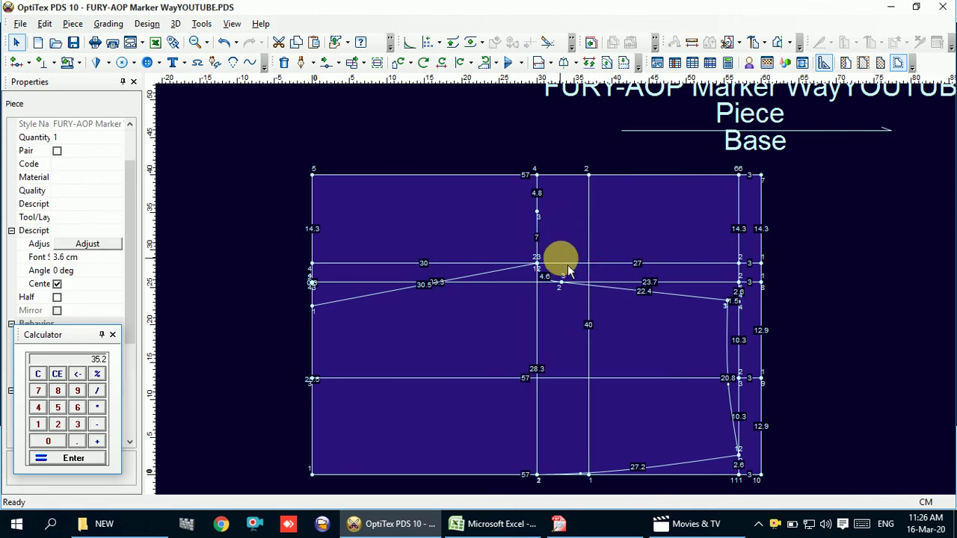
- Zoom in on the vertical reference line where it meets the sloped waist line
{"action": "scroll", "coordinate": [557, 280], "scroll_direction": "up", "scroll_amount": 1}
{"action": "scroll", "coordinate": [551, 288], "scroll_direction": "up", "scroll_amount": 1}
{"action": "scroll", "coordinate": [561, 306], "scroll_direction": "down", "scroll_amount": 2}
{"action": "left_click", "coordinate": [545, 313]}
{"action": "left_click", "coordinate": [562, 306]}
{"action": "scroll", "coordinate": [563, 306], "scroll_direction": "up", "scroll_amount": 2}
{"action": "scroll", "coordinate": [557, 289], "scroll_direction": "up", "scroll_amount": 1}
{"action": "scroll", "coordinate": [569, 293], "scroll_direction": "up", "scroll_amount": 1}
- Add a graded point at the line intersection and return to the Select tool
{"action": "left_click", "coordinate": [577, 369]}
{"action": "left_click", "coordinate": [646, 142]}
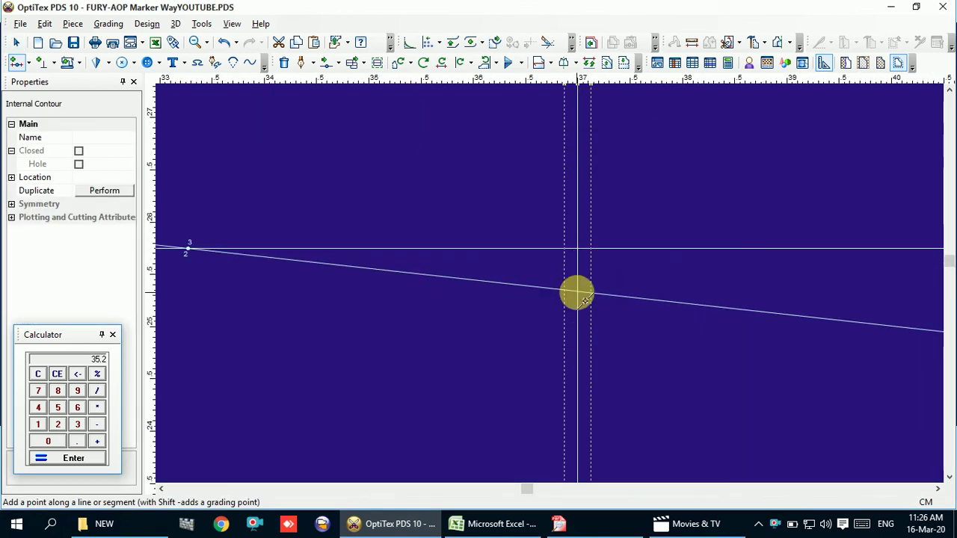
{"action": "left_click", "coordinate": [576, 291]}
{"action": "left_click", "coordinate": [458, 166]}
{"action": "left_click", "coordinate": [520, 328]}
{"action": "right_click", "coordinate": [649, 180]}
{"action": "left_click", "coordinate": [679, 193]}
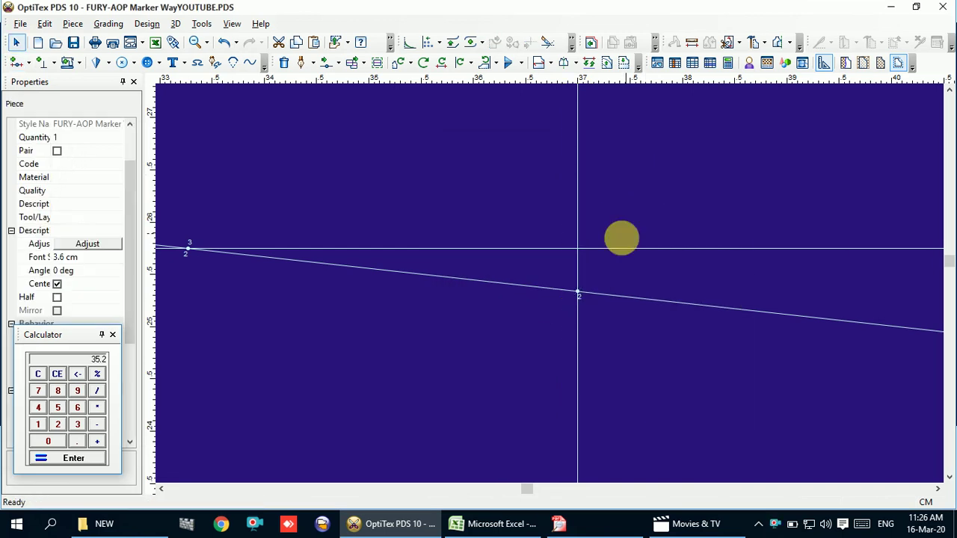
- Zoom out and bring the Excel size spec sheet to the front
{"action": "scroll", "coordinate": [551, 300], "scroll_direction": "down", "scroll_amount": 1}
{"action": "scroll", "coordinate": [551, 300], "scroll_direction": "down", "scroll_amount": 2}
{"action": "scroll", "coordinate": [554, 301], "scroll_direction": "down", "scroll_amount": 1}
{"action": "scroll", "coordinate": [553, 301], "scroll_direction": "down", "scroll_amount": 1}
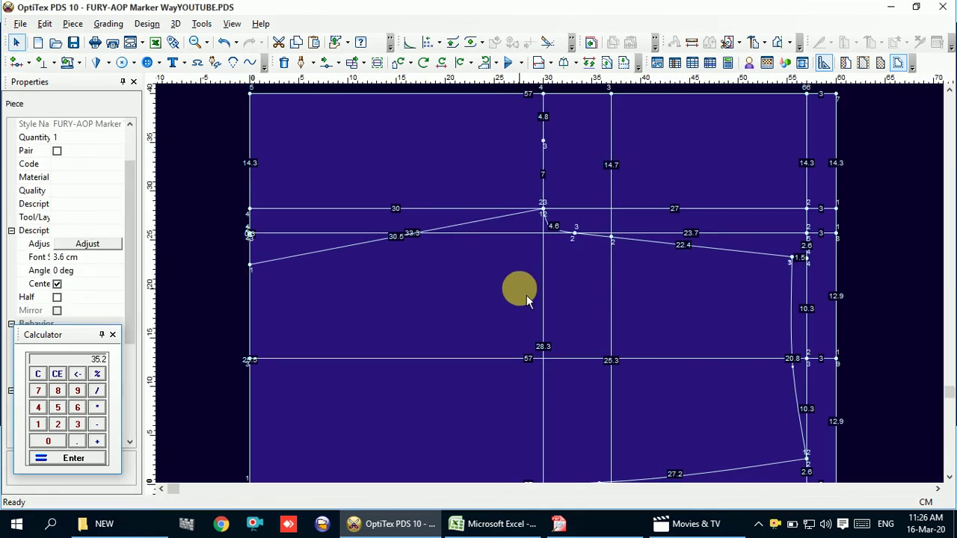
{"action": "left_click", "coordinate": [497, 524]}
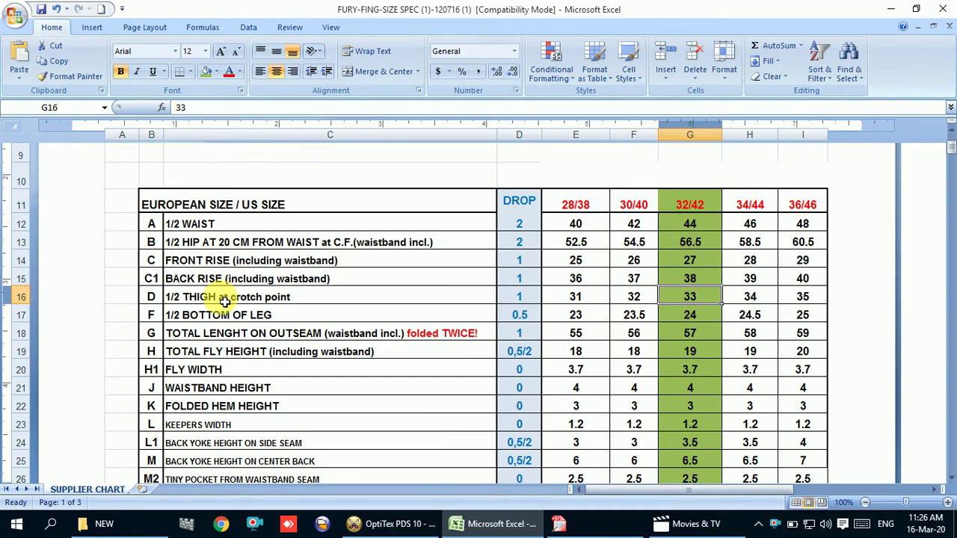
- Read the 56.5 half-hip for size 32/42 in Excel and enter 56.5 in the OptiTex calculator
{"action": "left_click", "coordinate": [229, 242]}
{"action": "left_click", "coordinate": [682, 244]}
{"action": "mouse_move", "coordinate": [392, 524]}
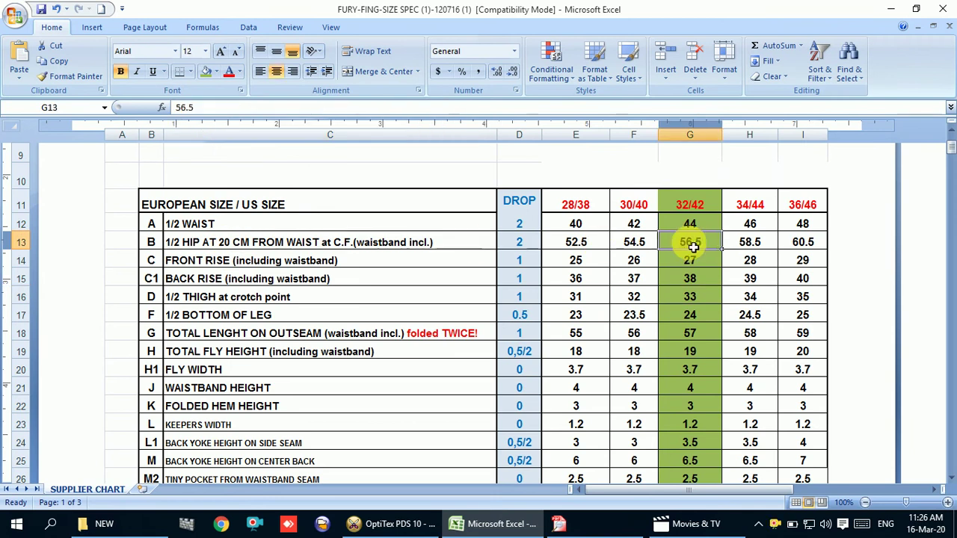
{"action": "left_click", "coordinate": [409, 527]}
{"action": "left_click", "coordinate": [39, 374]}
{"action": "left_click", "coordinate": [57, 407]}
{"action": "left_click", "coordinate": [77, 407]}
{"action": "left_click", "coordinate": [77, 441]}
{"action": "left_click", "coordinate": [58, 407]}
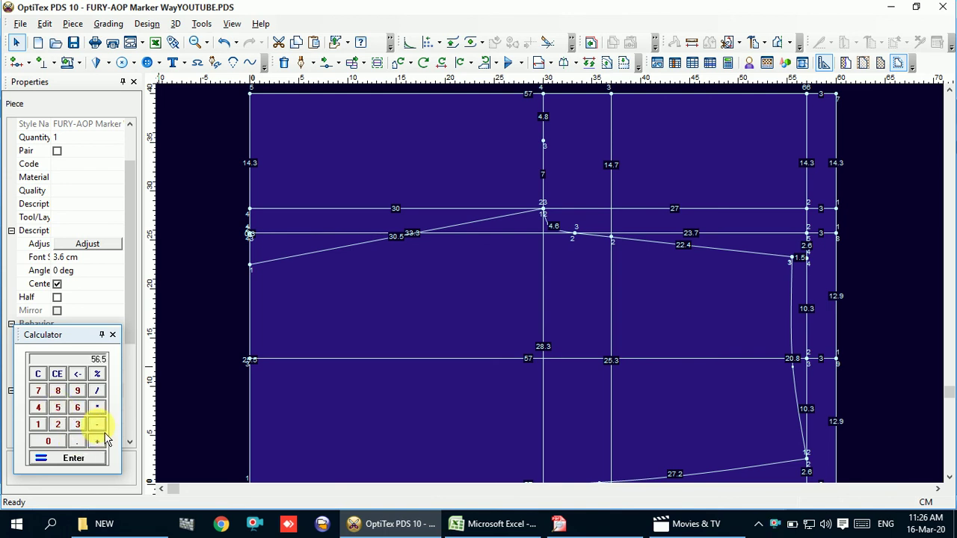
- Subtract 25.3 from 56.5 in the calculator to get 31.2
{"action": "left_click", "coordinate": [96, 424]}
{"action": "left_click", "coordinate": [58, 424]}
{"action": "left_click", "coordinate": [59, 409]}
{"action": "left_click", "coordinate": [77, 441]}
{"action": "left_click", "coordinate": [77, 424]}
{"action": "left_click", "coordinate": [86, 457]}
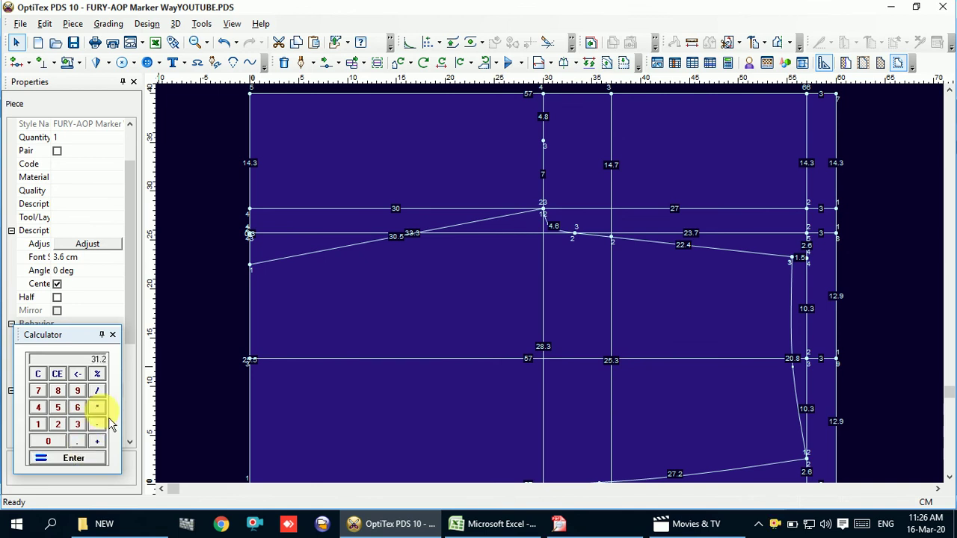
- Place a contour point 25.3 along the central vertical reference line
{"action": "key", "text": "d"}
{"action": "left_click", "coordinate": [617, 405]}
{"action": "left_click", "coordinate": [587, 160]}
{"action": "left_click", "coordinate": [300, 63]}
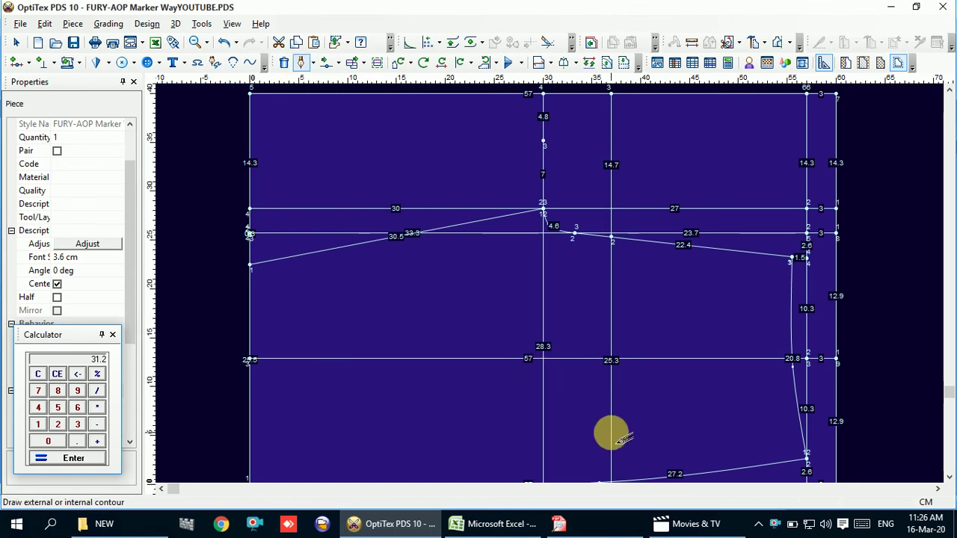
{"action": "left_click", "coordinate": [611, 433]}
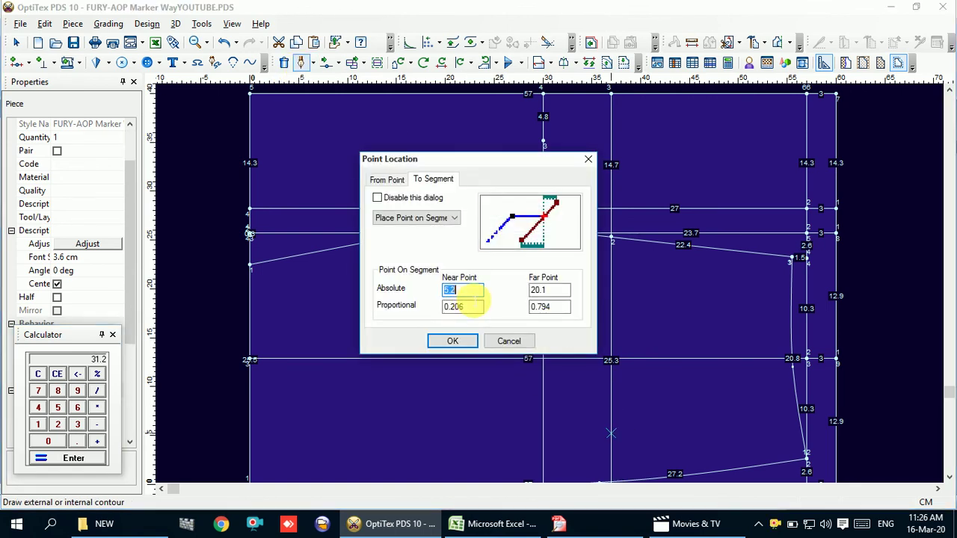
{"action": "type", "text": "25.3"}
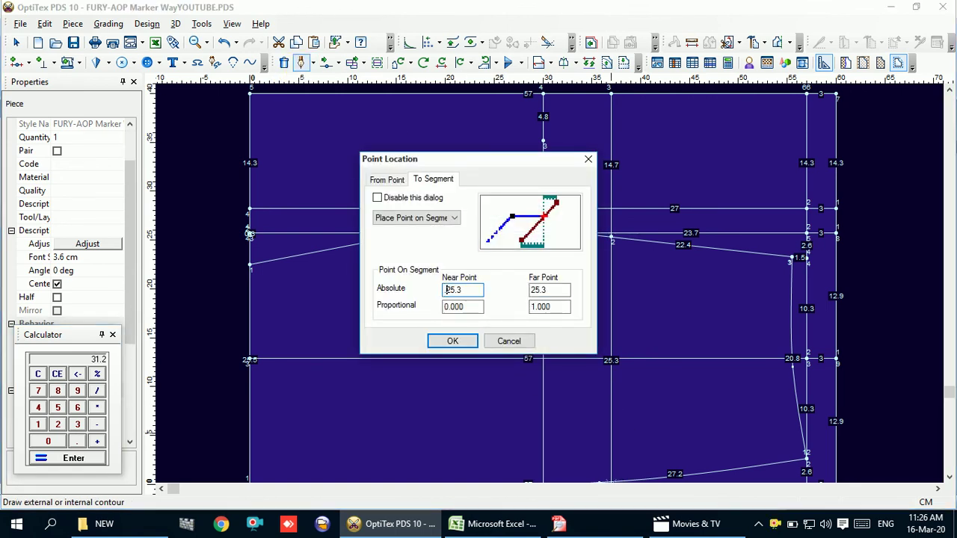
{"action": "double_click", "coordinate": [451, 290]}
{"action": "type", "text": "3"}
{"action": "key", "text": "ctrl+z"}
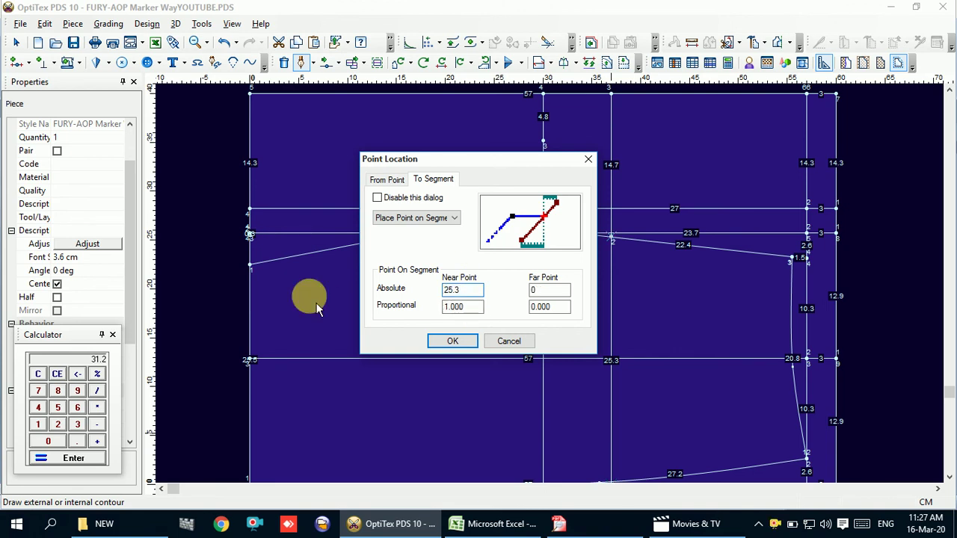
{"action": "left_click", "coordinate": [588, 159]}
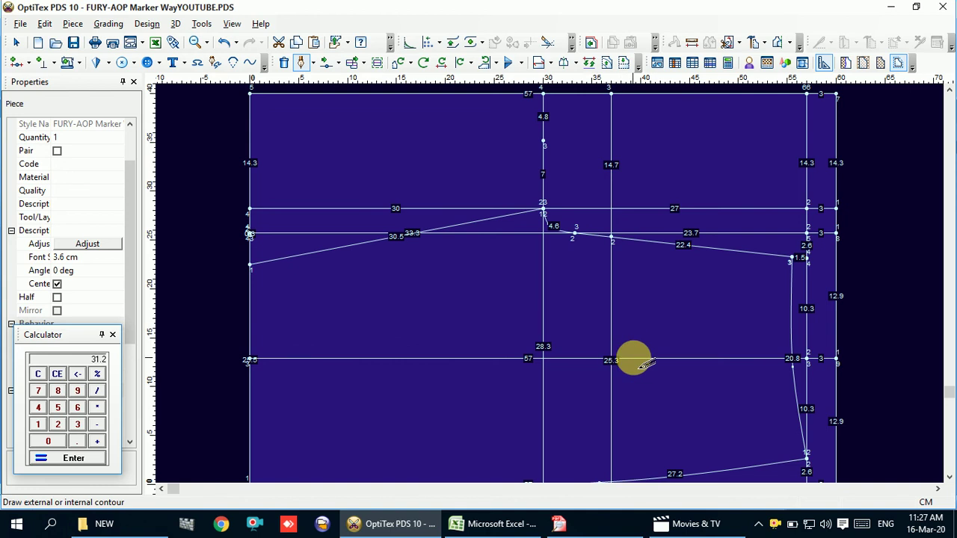
{"action": "right_click", "coordinate": [637, 207]}
{"action": "left_click", "coordinate": [669, 218]}
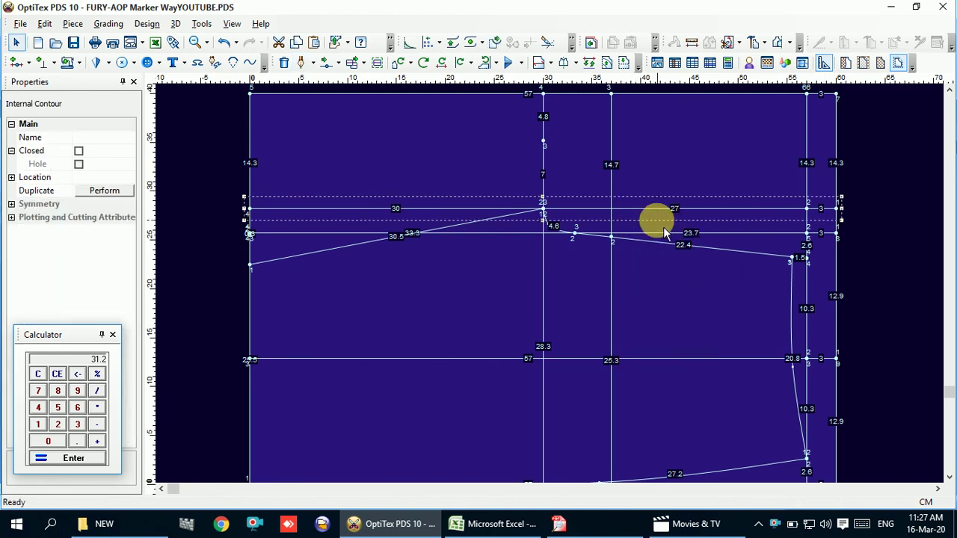
- Toggle grading on the point where the slope meets the vertical line, then restore it
{"action": "left_click", "coordinate": [612, 237]}
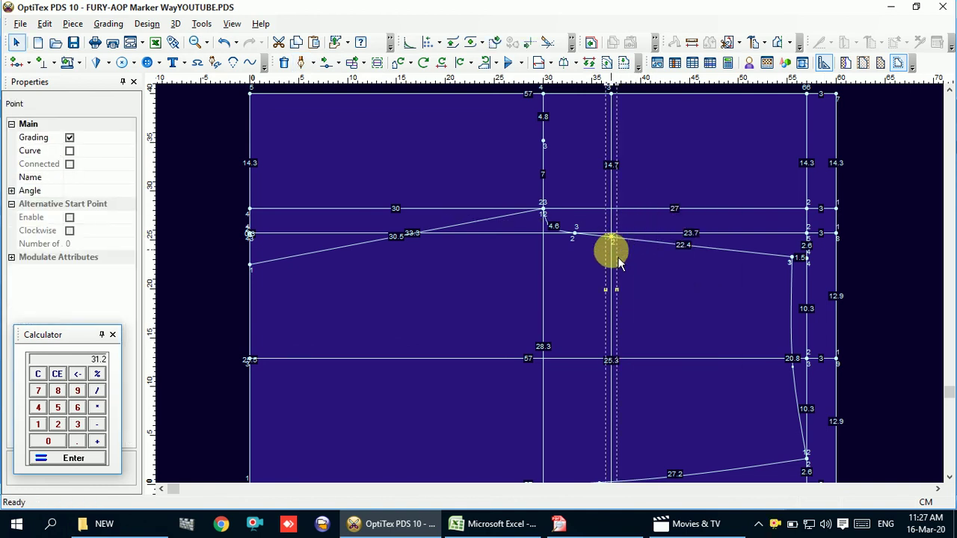
{"action": "left_click", "coordinate": [70, 137]}
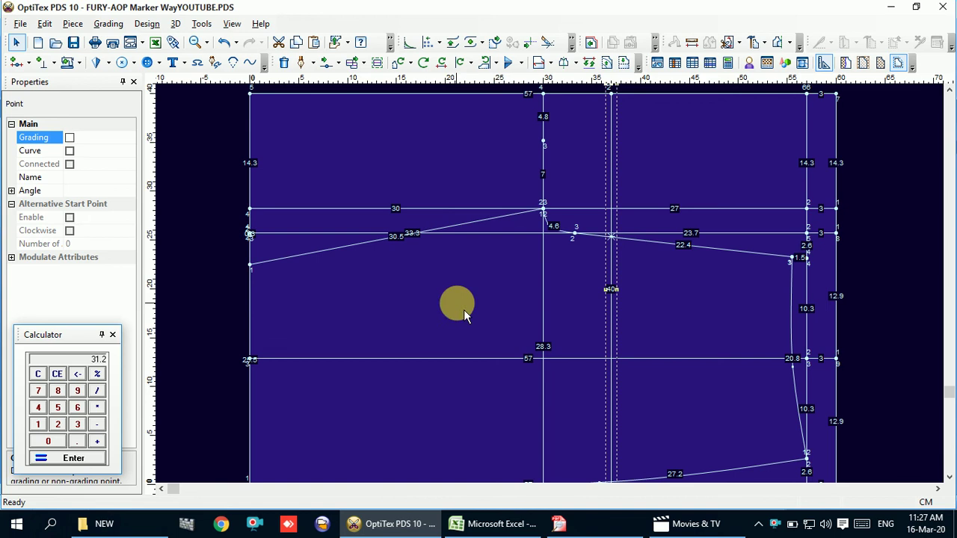
{"action": "left_click", "coordinate": [582, 305]}
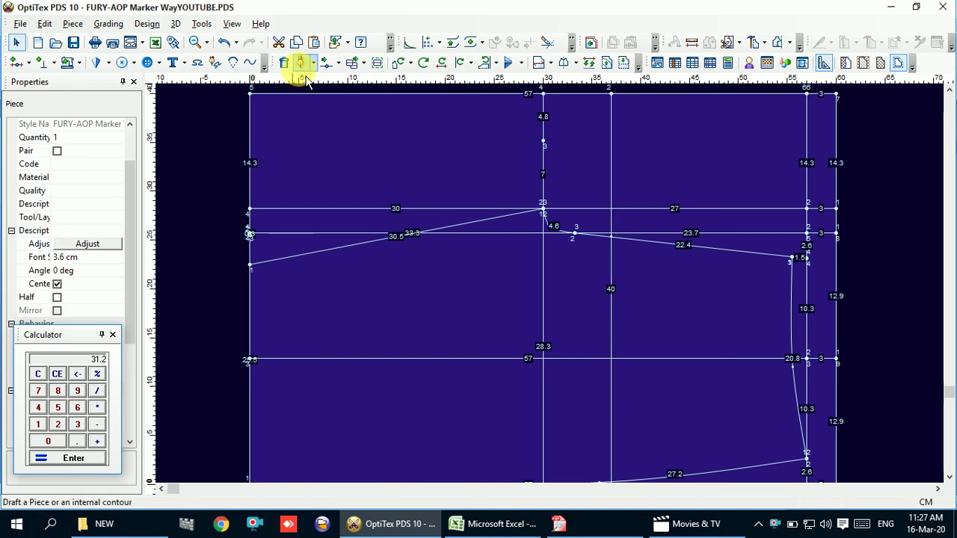
{"action": "left_click", "coordinate": [526, 232]}
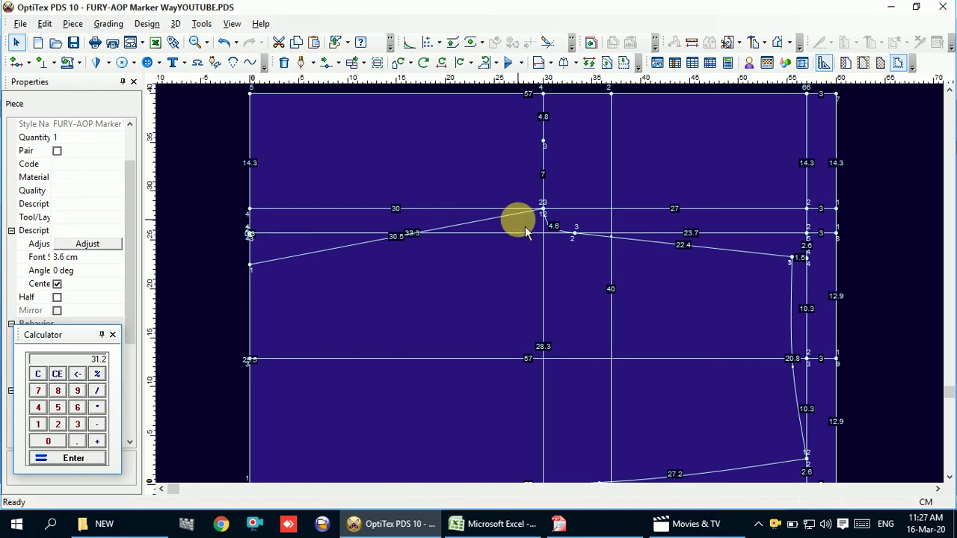
- Add a grading point 31.2 from the previous point along the central vertical line
{"action": "key", "text": "Insert"}
{"action": "right_click", "coordinate": [653, 414]}
{"action": "left_click", "coordinate": [651, 166]}
{"action": "left_click", "coordinate": [17, 63]}
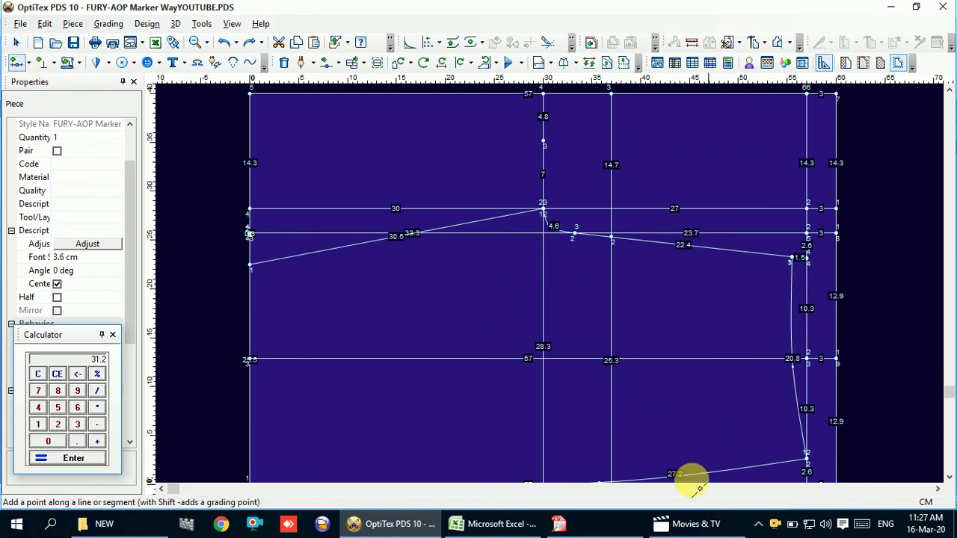
{"action": "left_click", "coordinate": [611, 453]}
{"action": "double_click", "coordinate": [501, 284]}
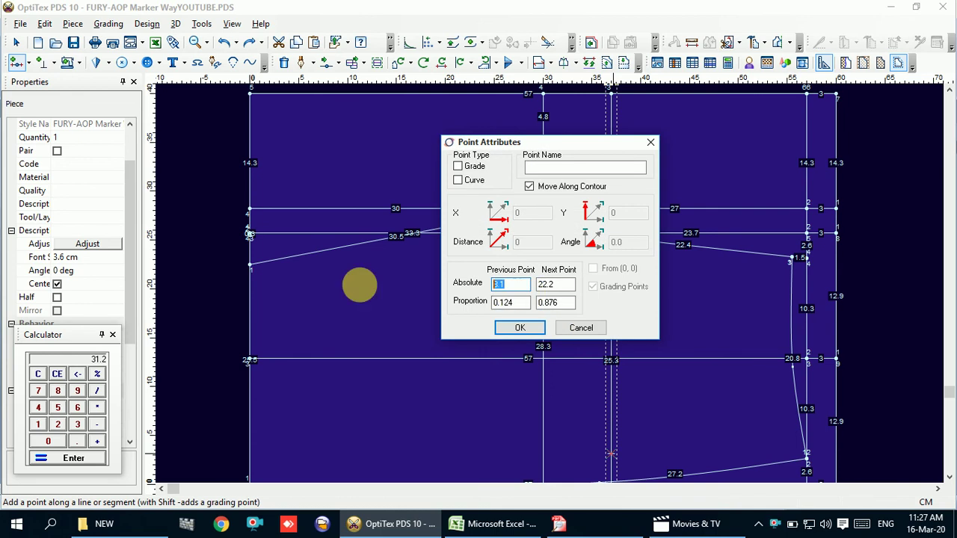
{"action": "type", "text": "31"}
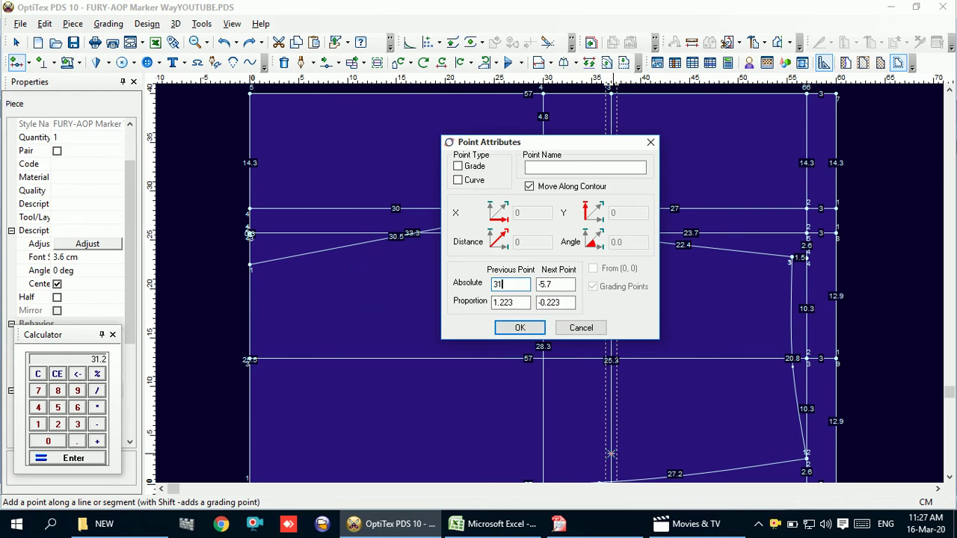
{"action": "left_click", "coordinate": [458, 166]}
{"action": "left_click", "coordinate": [518, 327]}
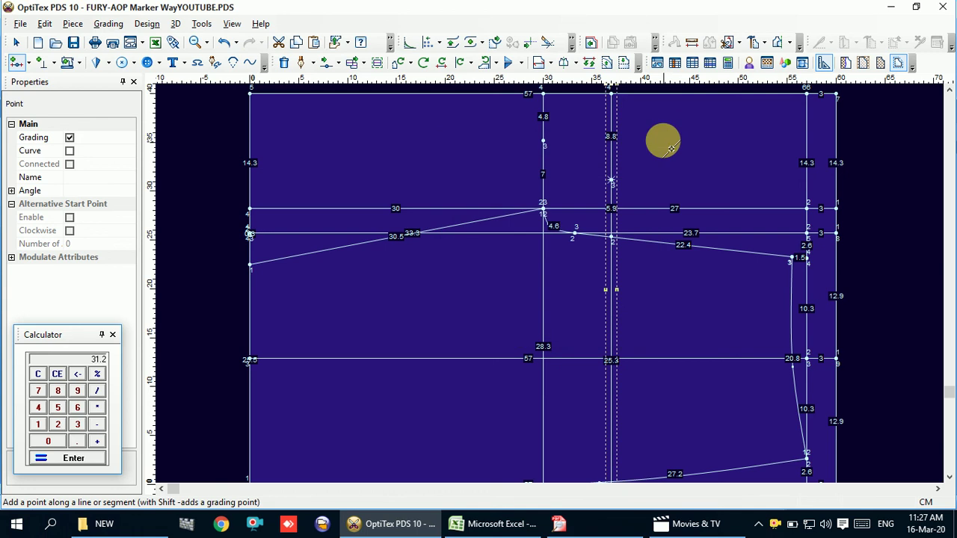
{"action": "right_click", "coordinate": [836, 164]}
{"action": "left_click", "coordinate": [890, 152]}
{"action": "scroll", "coordinate": [811, 278], "scroll_direction": "up", "scroll_amount": 1}
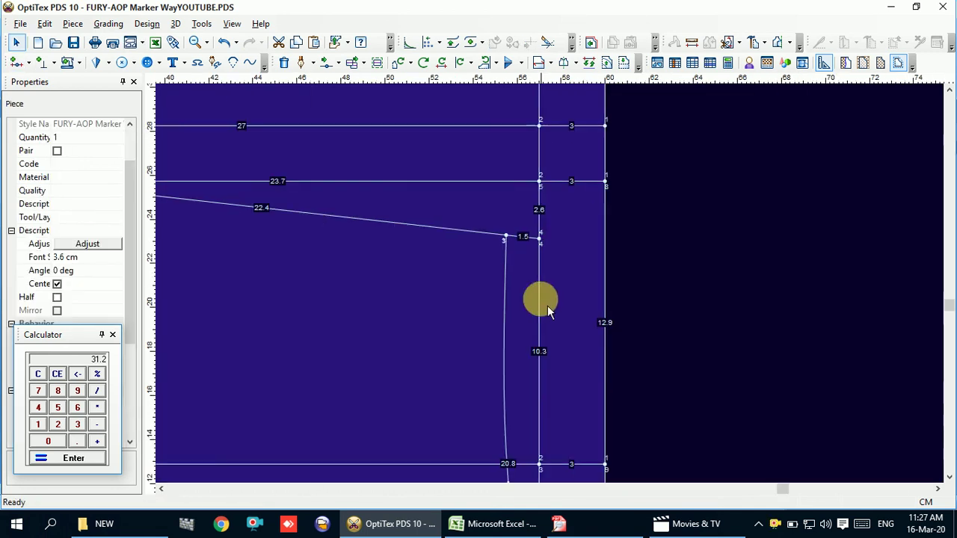
- Zoom in and out until the entire Base piece fits on screen
{"action": "scroll", "coordinate": [550, 314], "scroll_direction": "up", "scroll_amount": 1}
{"action": "scroll", "coordinate": [556, 296], "scroll_direction": "down", "scroll_amount": 3}
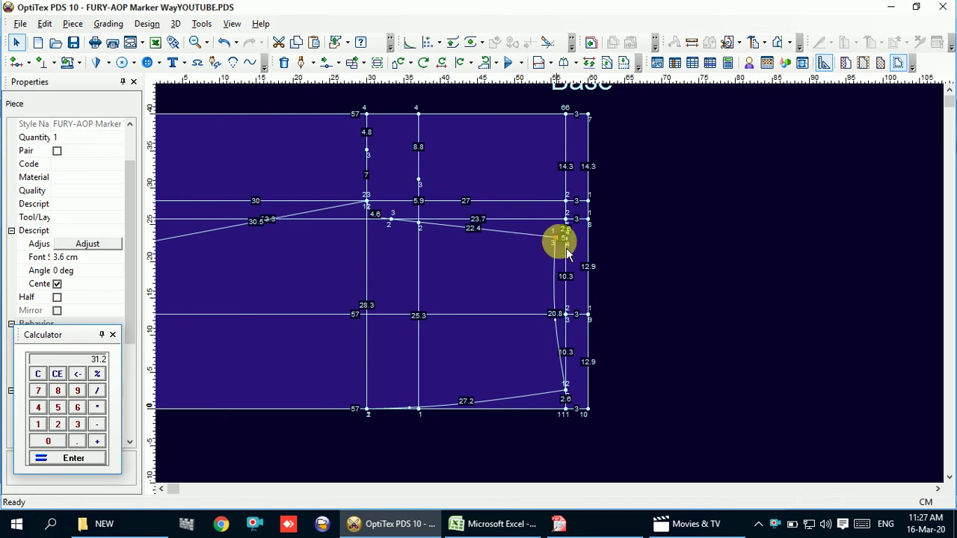
{"action": "scroll", "coordinate": [557, 258], "scroll_direction": "up", "scroll_amount": 1}
{"action": "scroll", "coordinate": [554, 284], "scroll_direction": "up", "scroll_amount": 2}
{"action": "scroll", "coordinate": [575, 303], "scroll_direction": "down", "scroll_amount": 4}
{"action": "scroll", "coordinate": [563, 300], "scroll_direction": "down", "scroll_amount": 1}
{"action": "scroll", "coordinate": [557, 290], "scroll_direction": "up", "scroll_amount": 3}
{"action": "scroll", "coordinate": [557, 290], "scroll_direction": "down", "scroll_amount": 2}
{"action": "scroll", "coordinate": [561, 288], "scroll_direction": "down", "scroll_amount": 1}
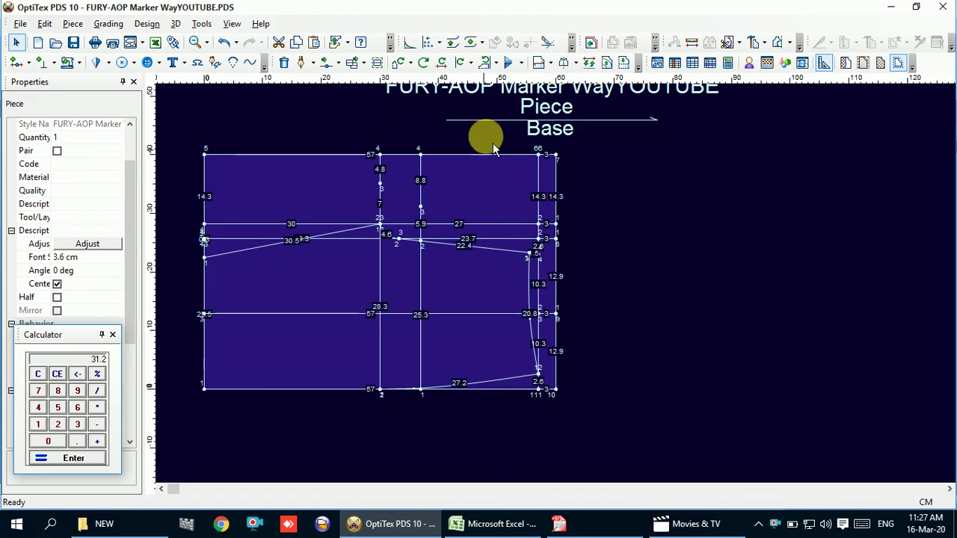
- Extend the right edge between its top and bottom corners outward in parallel by 10
{"action": "left_click", "coordinate": [623, 63]}
{"action": "left_click", "coordinate": [557, 389]}
{"action": "left_click", "coordinate": [555, 156]}
{"action": "type", "text": "5"}
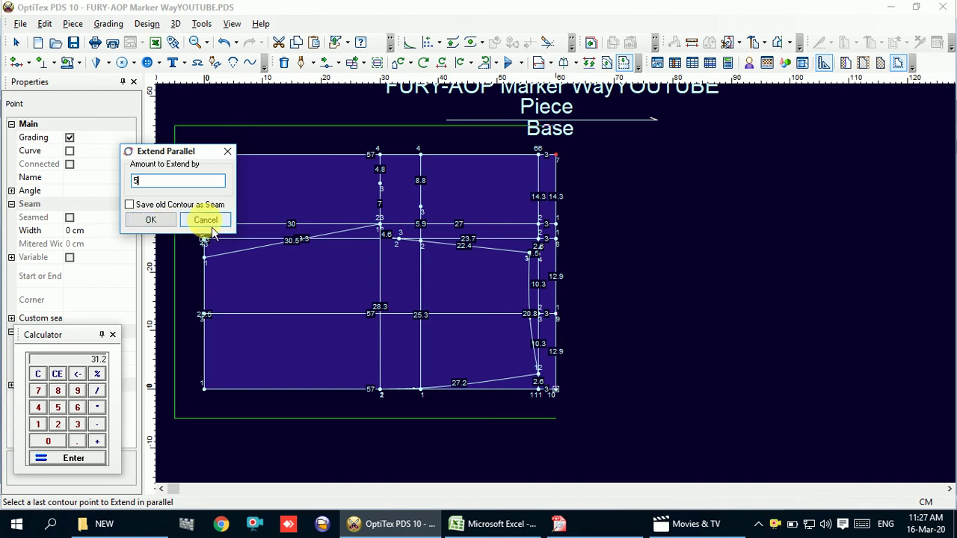
{"action": "left_click", "coordinate": [206, 220]}
{"action": "left_click", "coordinate": [555, 155]}
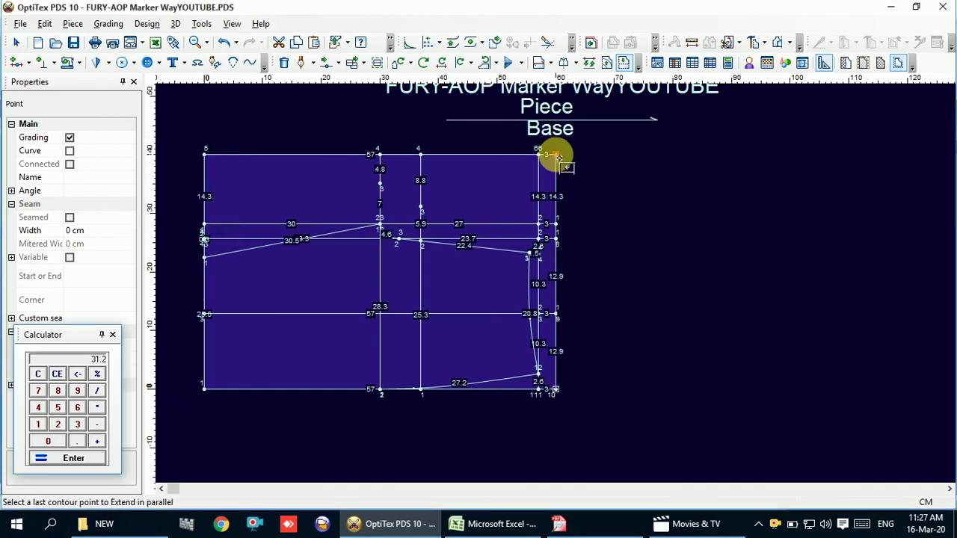
{"action": "left_click", "coordinate": [557, 390]}
{"action": "type", "text": "5"}
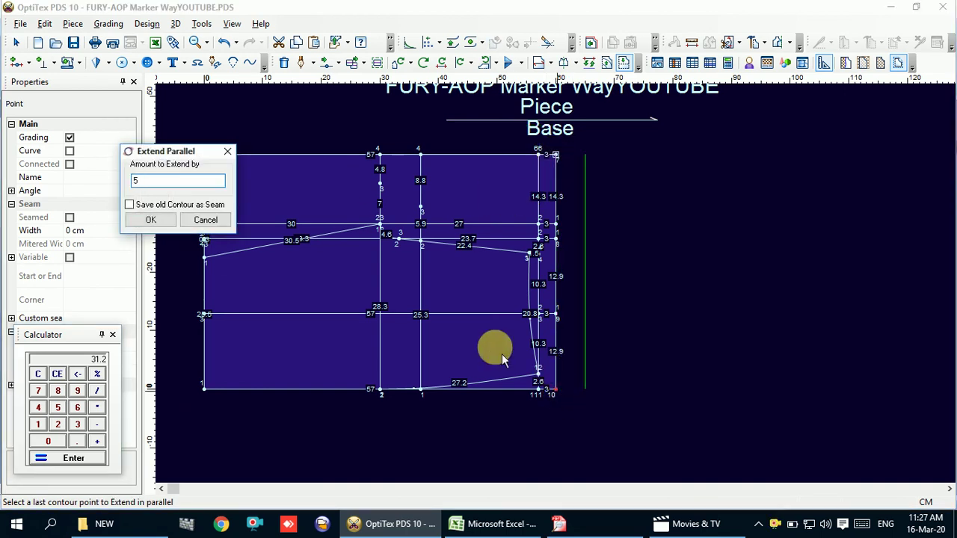
{"action": "double_click", "coordinate": [166, 181]}
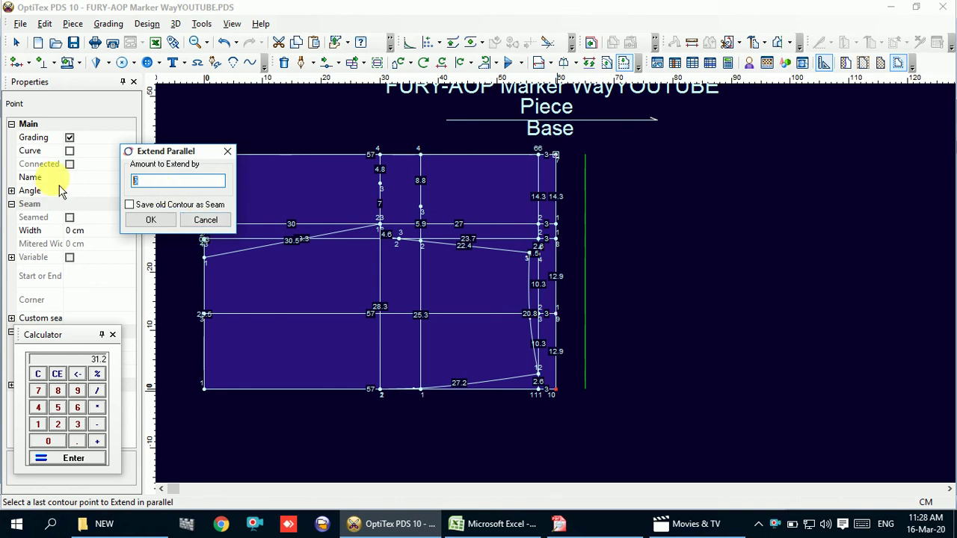
{"action": "type", "text": "10"}
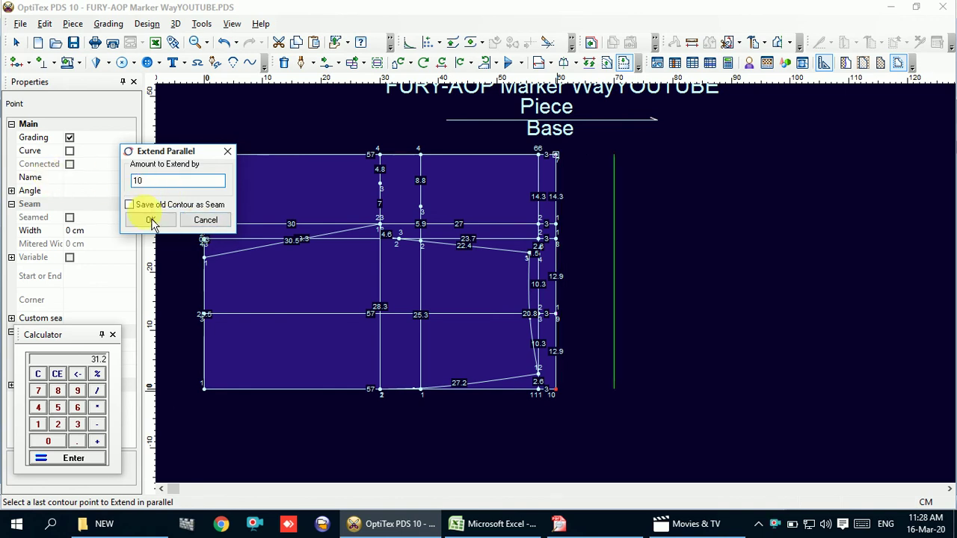
{"action": "left_click", "coordinate": [152, 225]}
{"action": "right_click", "coordinate": [656, 191]}
{"action": "left_click", "coordinate": [695, 200]}
{"action": "scroll", "coordinate": [570, 292], "scroll_direction": "up", "scroll_amount": 2}
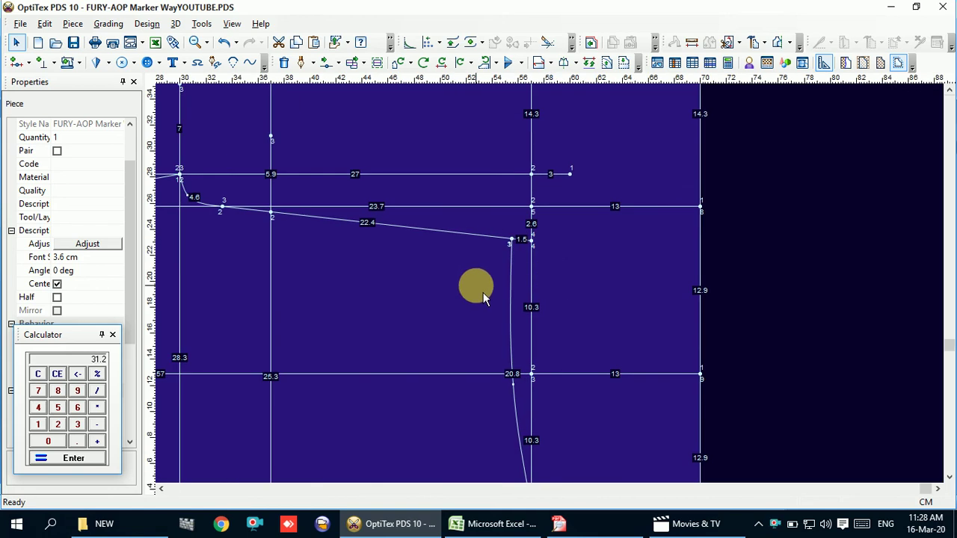
- Zoom out to the whole piece, then zoom in on the left edge at the sloped line
{"action": "scroll", "coordinate": [556, 292], "scroll_direction": "down", "scroll_amount": 1}
{"action": "scroll", "coordinate": [562, 296], "scroll_direction": "down", "scroll_amount": 1}
{"action": "scroll", "coordinate": [562, 297], "scroll_direction": "down", "scroll_amount": 1}
{"action": "scroll", "coordinate": [558, 290], "scroll_direction": "up", "scroll_amount": 1}
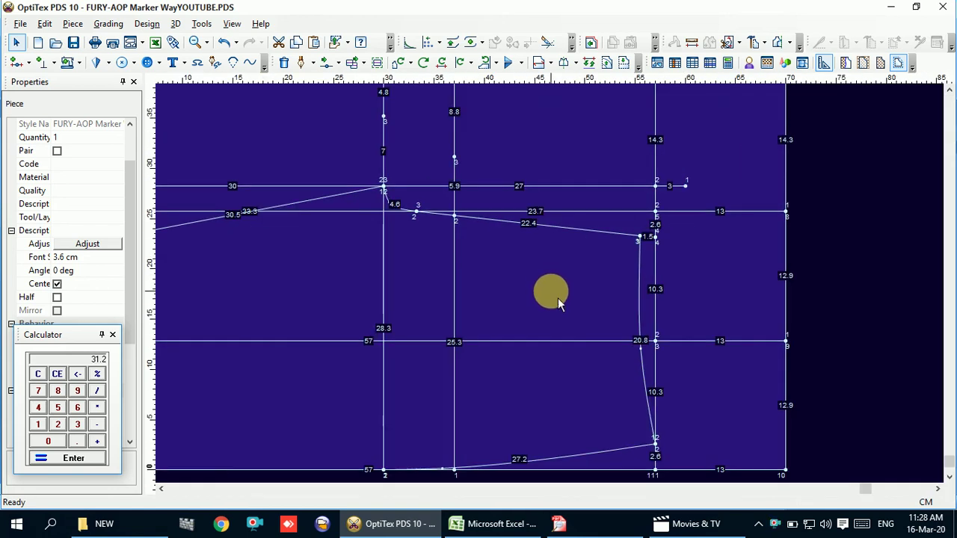
{"action": "scroll", "coordinate": [561, 299], "scroll_direction": "down", "scroll_amount": 1}
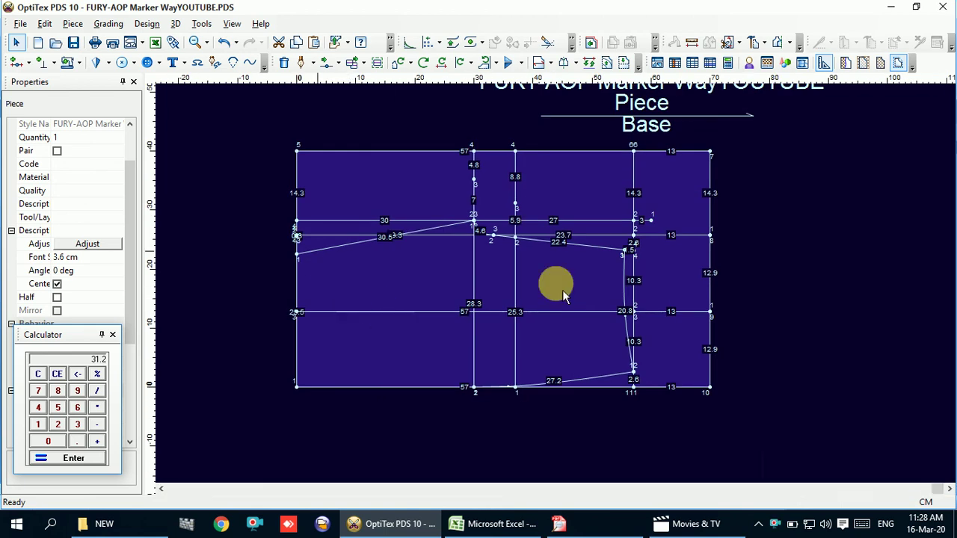
{"action": "scroll", "coordinate": [560, 290], "scroll_direction": "up", "scroll_amount": 2}
{"action": "scroll", "coordinate": [557, 290], "scroll_direction": "up", "scroll_amount": 1}
{"action": "scroll", "coordinate": [556, 290], "scroll_direction": "up", "scroll_amount": 1}
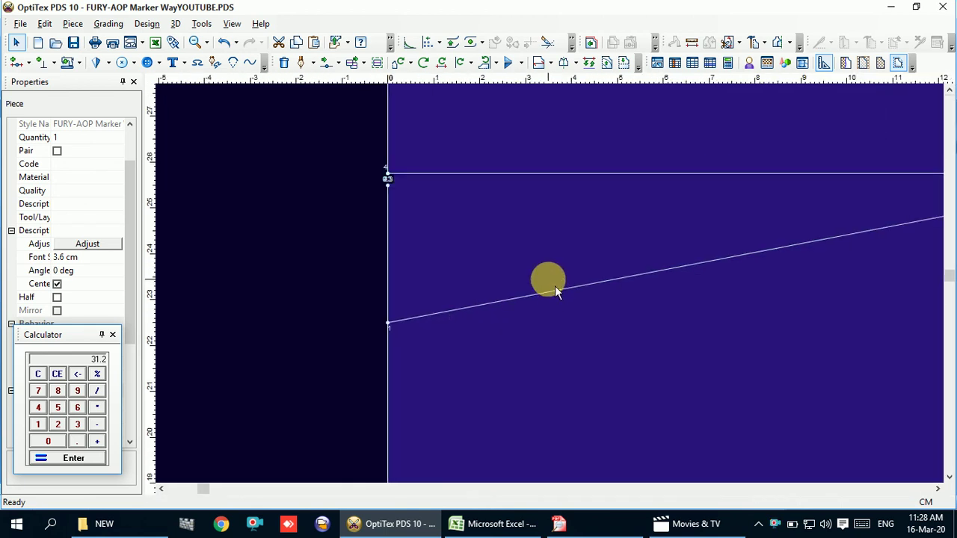
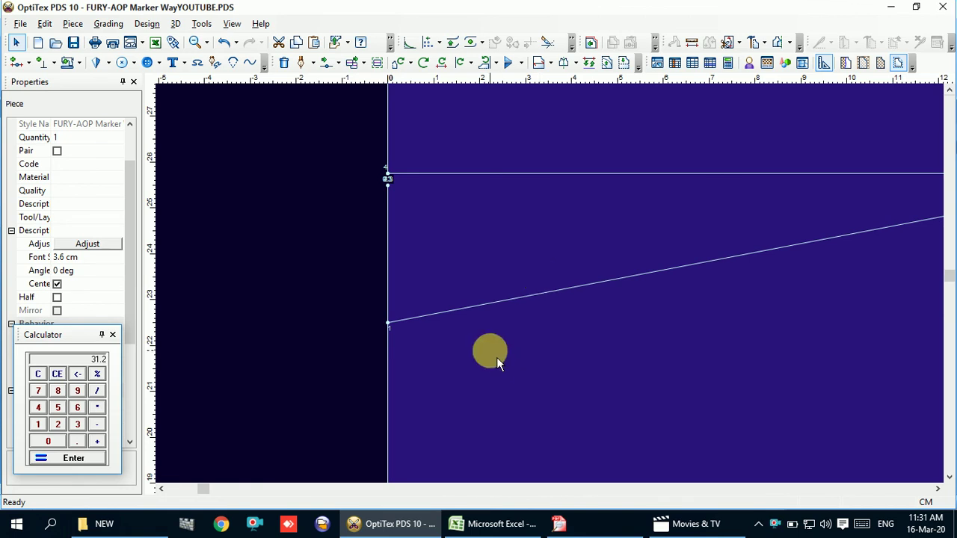
- Select the FURY-AOP trouser piece and switch to the Draw Contour tool with D
{"action": "scroll", "coordinate": [561, 278], "scroll_direction": "down", "scroll_amount": 1}
{"action": "scroll", "coordinate": [561, 283], "scroll_direction": "down", "scroll_amount": 1}
{"action": "scroll", "coordinate": [556, 290], "scroll_direction": "down", "scroll_amount": 2}
{"action": "scroll", "coordinate": [635, 285], "scroll_direction": "up", "scroll_amount": 2}
{"action": "scroll", "coordinate": [583, 336], "scroll_direction": "down", "scroll_amount": 1}
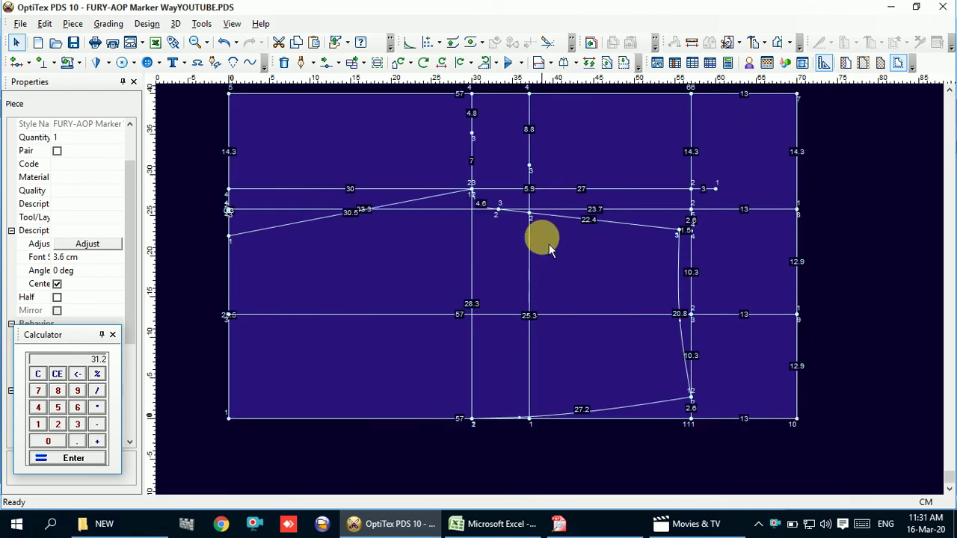
{"action": "scroll", "coordinate": [551, 247], "scroll_direction": "up", "scroll_amount": 2}
{"action": "scroll", "coordinate": [556, 287], "scroll_direction": "up", "scroll_amount": 1}
{"action": "scroll", "coordinate": [509, 292], "scroll_direction": "down", "scroll_amount": 1}
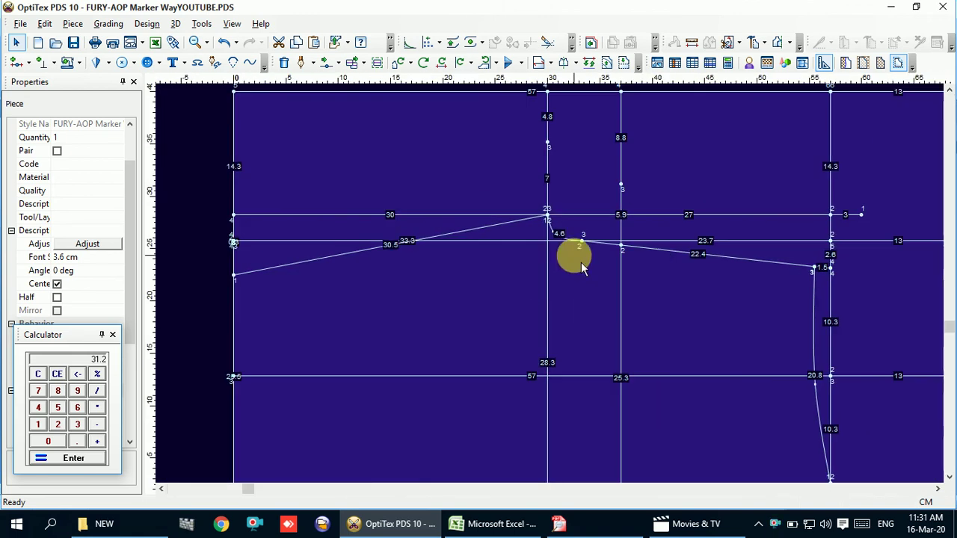
{"action": "left_click", "coordinate": [740, 310]}
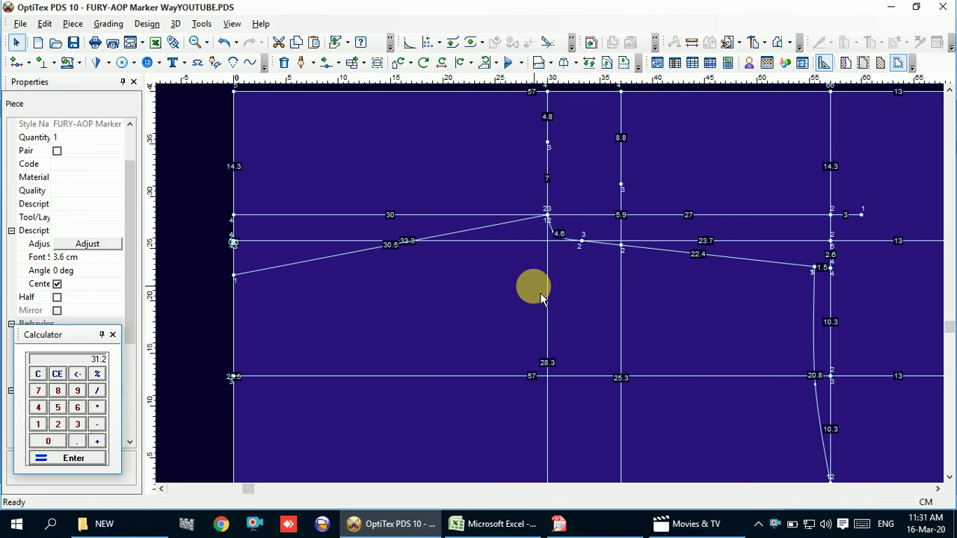
{"action": "key", "text": "d"}
{"action": "scroll", "coordinate": [236, 247], "scroll_direction": "up", "scroll_amount": 1}
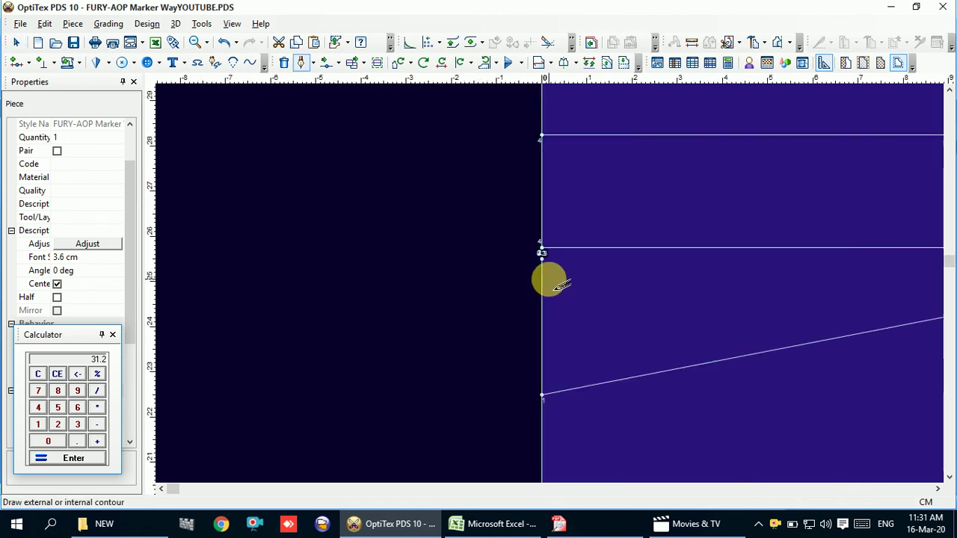
- Draw an internal line from the left edge over the top peak to the guide (31.5 and 8.1)
{"action": "scroll", "coordinate": [549, 269], "scroll_direction": "up", "scroll_amount": 1}
{"action": "left_click", "coordinate": [546, 266]}
{"action": "left_click", "coordinate": [453, 341]}
{"action": "scroll", "coordinate": [572, 287], "scroll_direction": "down", "scroll_amount": 2}
{"action": "scroll", "coordinate": [714, 239], "scroll_direction": "up", "scroll_amount": 2}
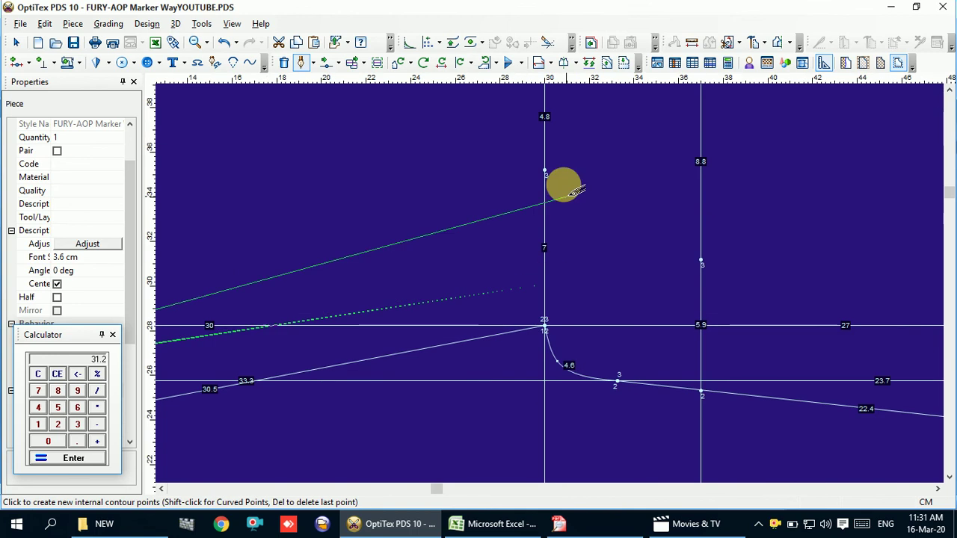
{"action": "left_click", "coordinate": [546, 170]}
{"action": "left_click", "coordinate": [624, 312]}
{"action": "scroll", "coordinate": [406, 214], "scroll_direction": "down", "scroll_amount": 2}
{"action": "left_click", "coordinate": [465, 213]}
{"action": "key", "text": "Return"}
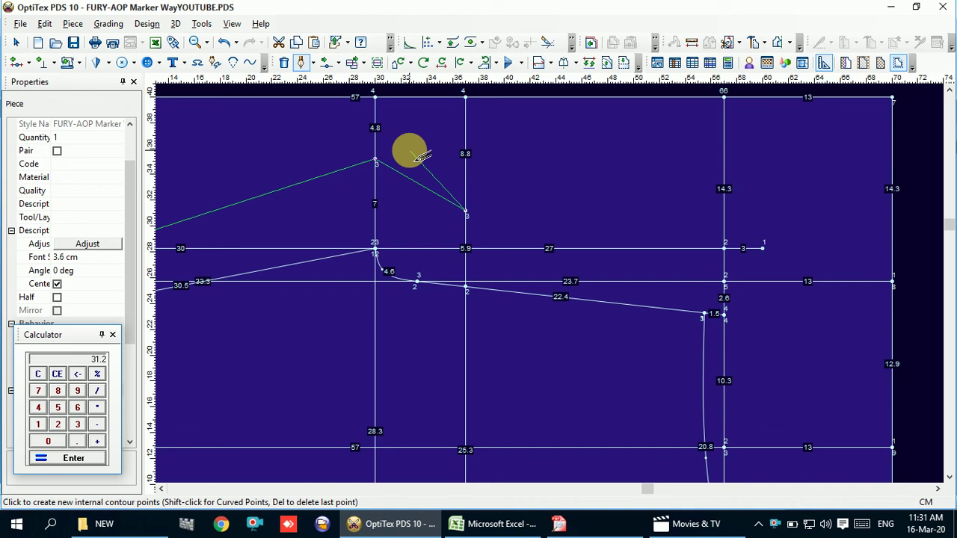
{"action": "right_click", "coordinate": [415, 150]}
{"action": "left_click", "coordinate": [436, 158]}
{"action": "left_click", "coordinate": [423, 163]}
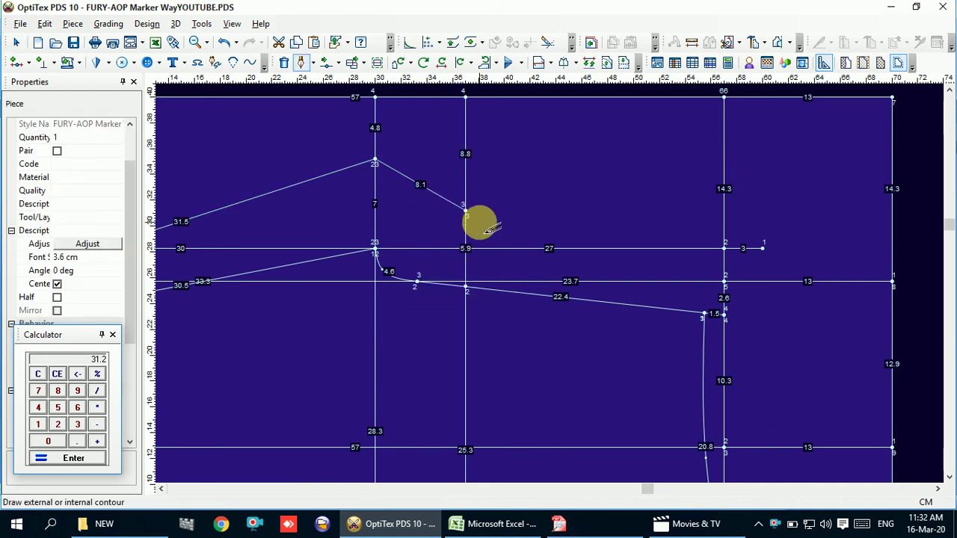
- Draw a second internal line from the 8.1 line's end to the bottom hem point (23 and 31)
{"action": "left_click", "coordinate": [465, 213]}
{"action": "left_click", "coordinate": [452, 338]}
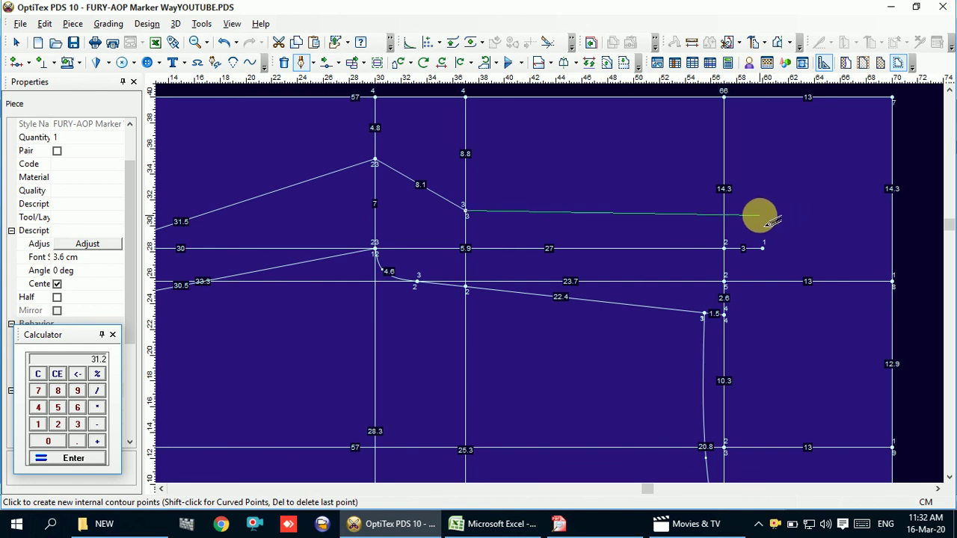
{"action": "left_click", "coordinate": [762, 217]}
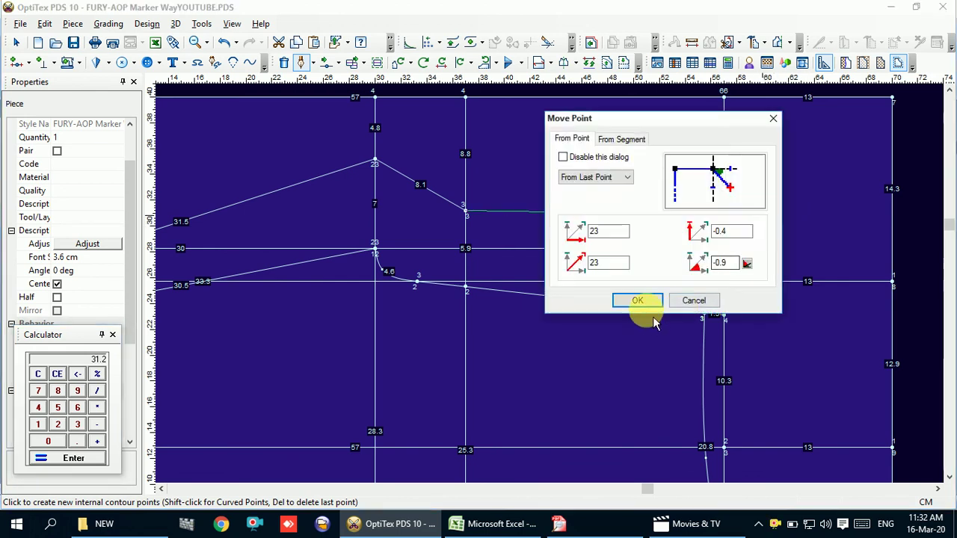
{"action": "key", "text": "Return"}
{"action": "scroll", "coordinate": [762, 217], "scroll_direction": "down", "scroll_amount": 1}
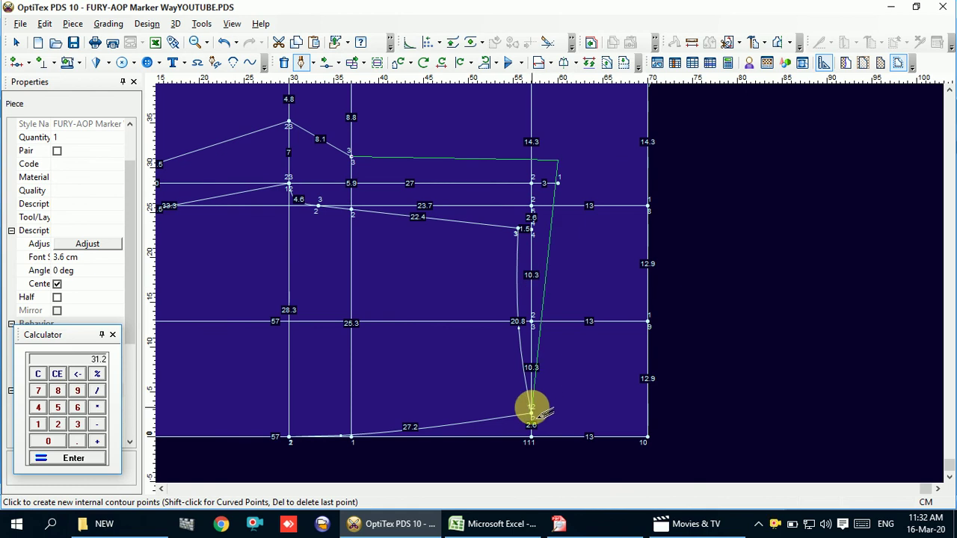
{"action": "left_click", "coordinate": [530, 437]}
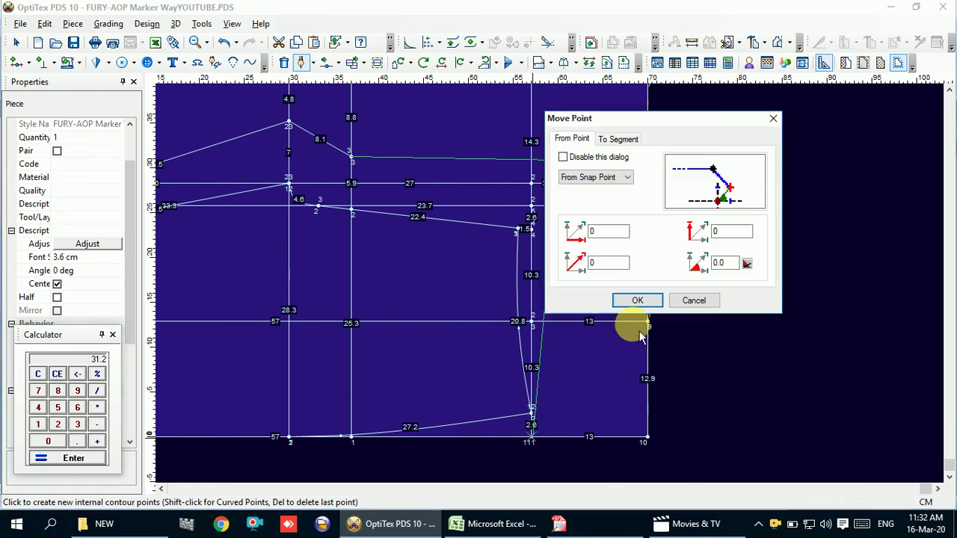
{"action": "left_click", "coordinate": [636, 303]}
{"action": "right_click", "coordinate": [713, 261]}
{"action": "left_click", "coordinate": [748, 303]}
- Delete the old horizontal guide line labelled 27
{"action": "right_click", "coordinate": [758, 197]}
{"action": "left_click", "coordinate": [780, 200]}
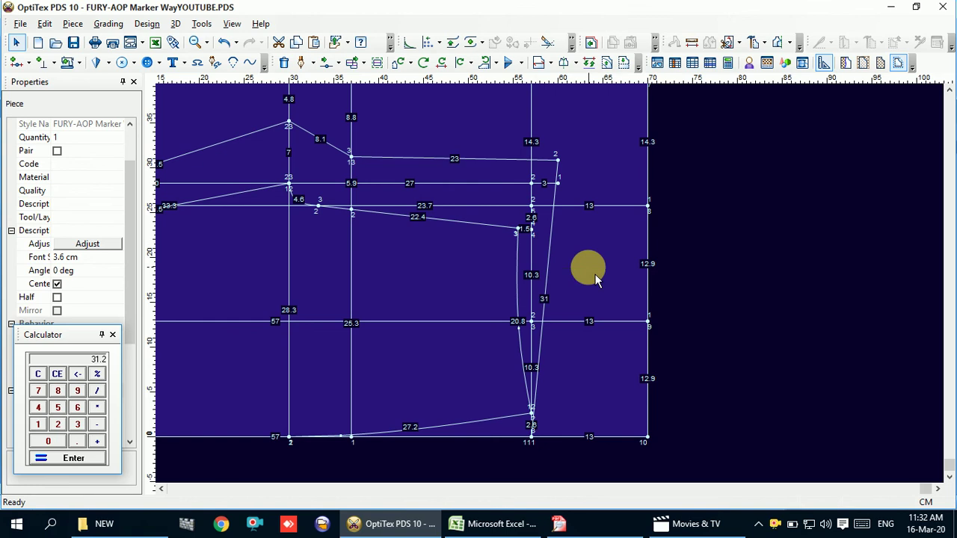
{"action": "left_click", "coordinate": [460, 189]}
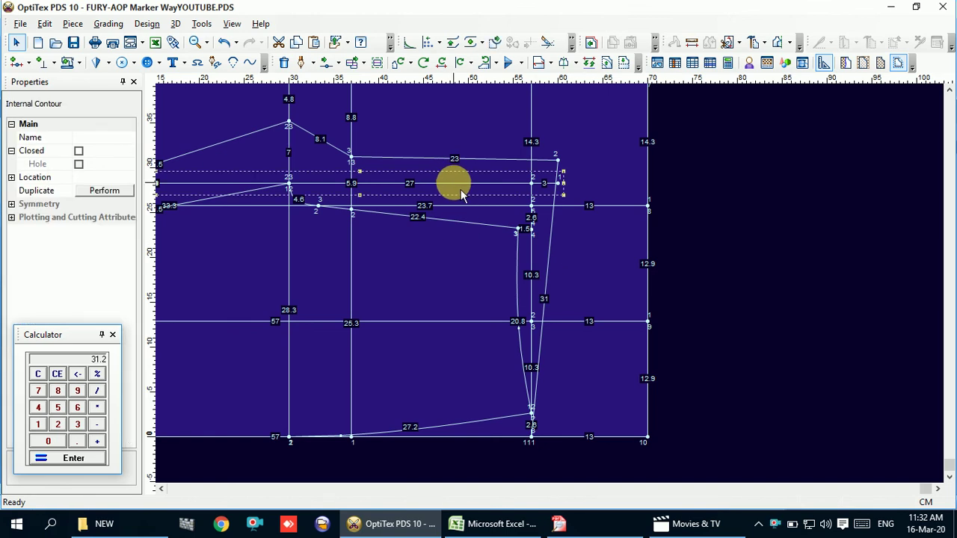
{"action": "key", "text": "Delete"}
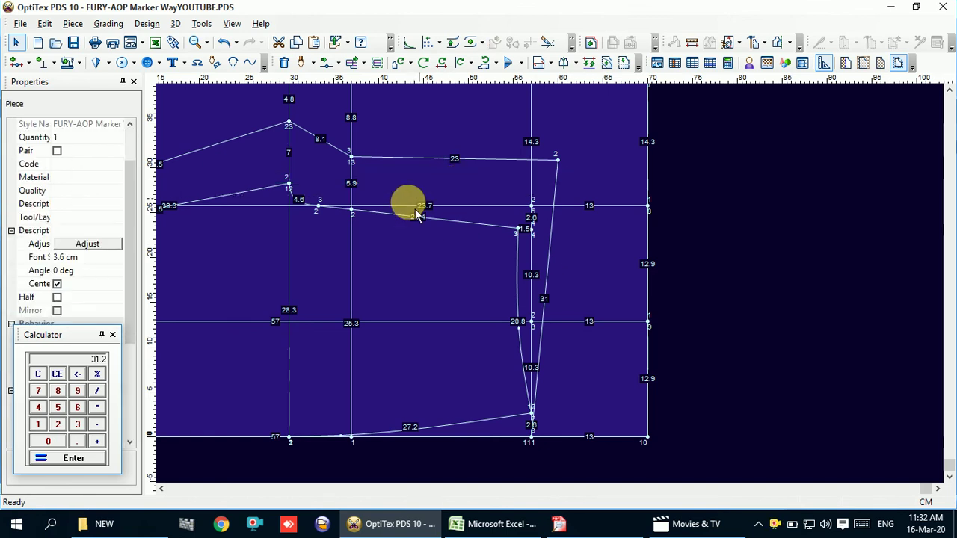
- Add a new point on the 8.1 line, offset slightly inward from the line
{"action": "scroll", "coordinate": [552, 289], "scroll_direction": "down", "scroll_amount": 3}
{"action": "scroll", "coordinate": [556, 289], "scroll_direction": "up", "scroll_amount": 2}
{"action": "scroll", "coordinate": [478, 242], "scroll_direction": "up", "scroll_amount": 2}
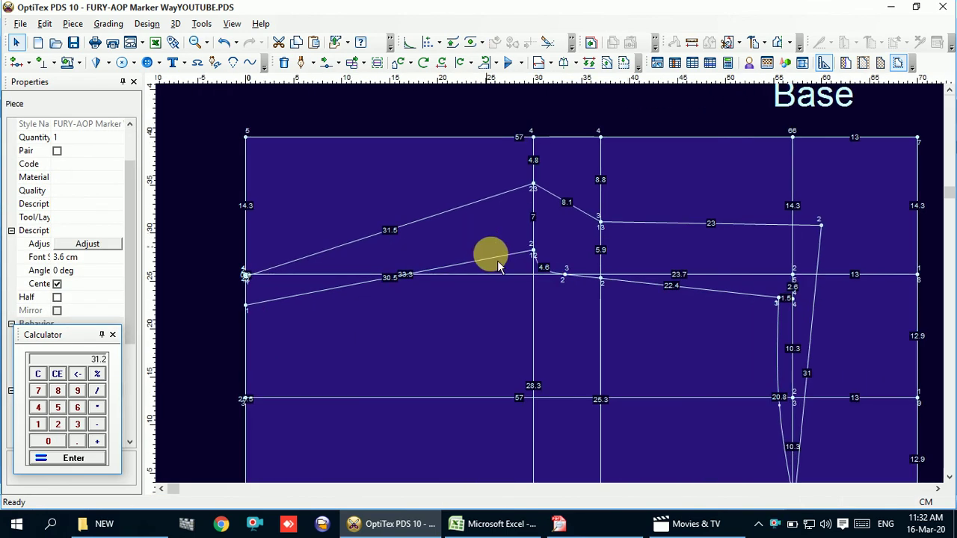
{"action": "scroll", "coordinate": [562, 307], "scroll_direction": "down", "scroll_amount": 1}
{"action": "scroll", "coordinate": [560, 303], "scroll_direction": "down", "scroll_amount": 1}
{"action": "scroll", "coordinate": [557, 292], "scroll_direction": "up", "scroll_amount": 1}
{"action": "scroll", "coordinate": [558, 291], "scroll_direction": "up", "scroll_amount": 1}
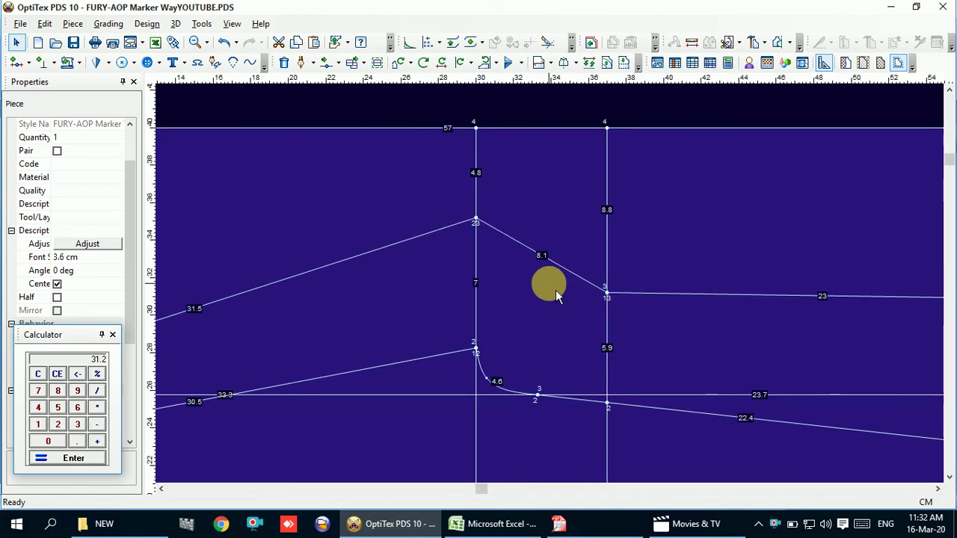
{"action": "key", "text": "m"}
{"action": "left_click", "coordinate": [541, 259]}
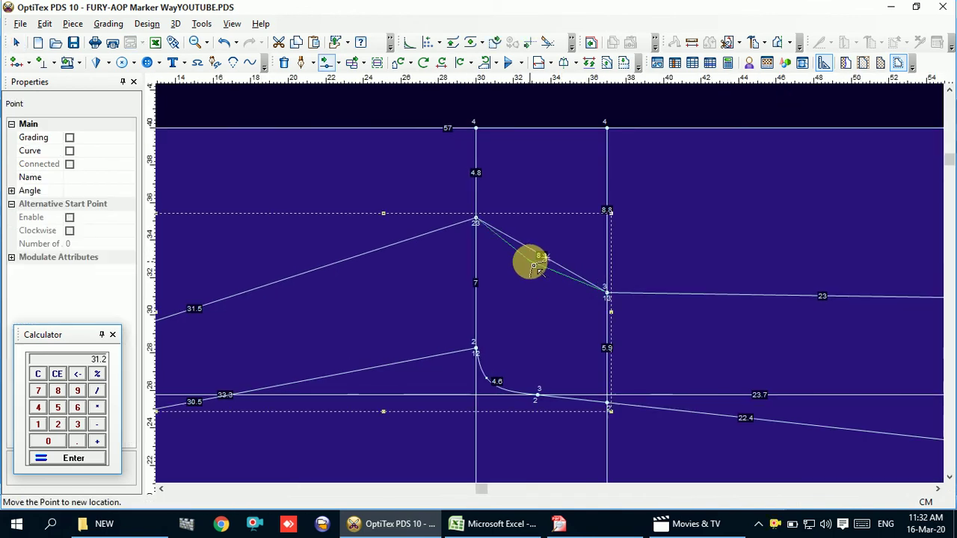
{"action": "left_click", "coordinate": [516, 263]}
{"action": "left_click", "coordinate": [632, 299]}
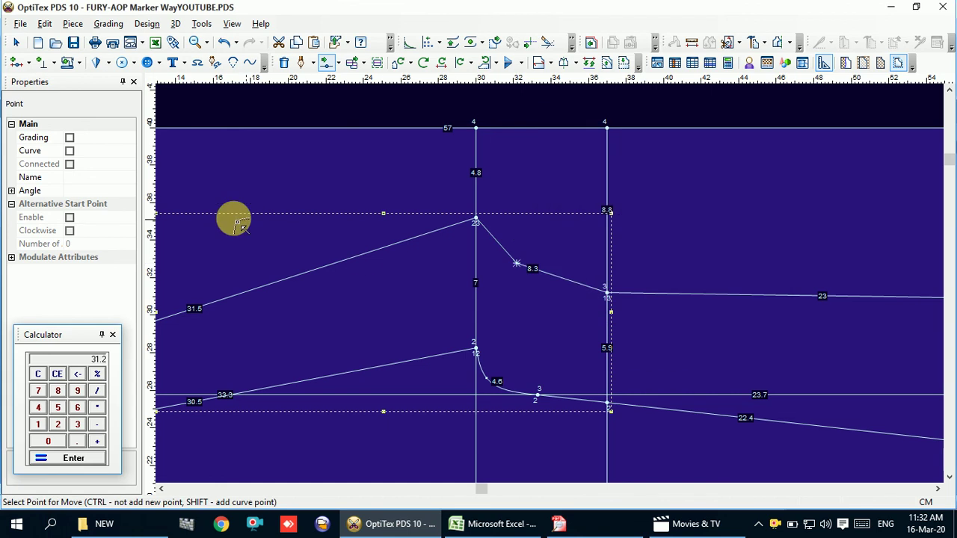
- Make the new point a curve point and drag it to deepen the curve to 9.2
{"action": "left_click", "coordinate": [69, 150]}
{"action": "scroll", "coordinate": [553, 299], "scroll_direction": "up", "scroll_amount": 1}
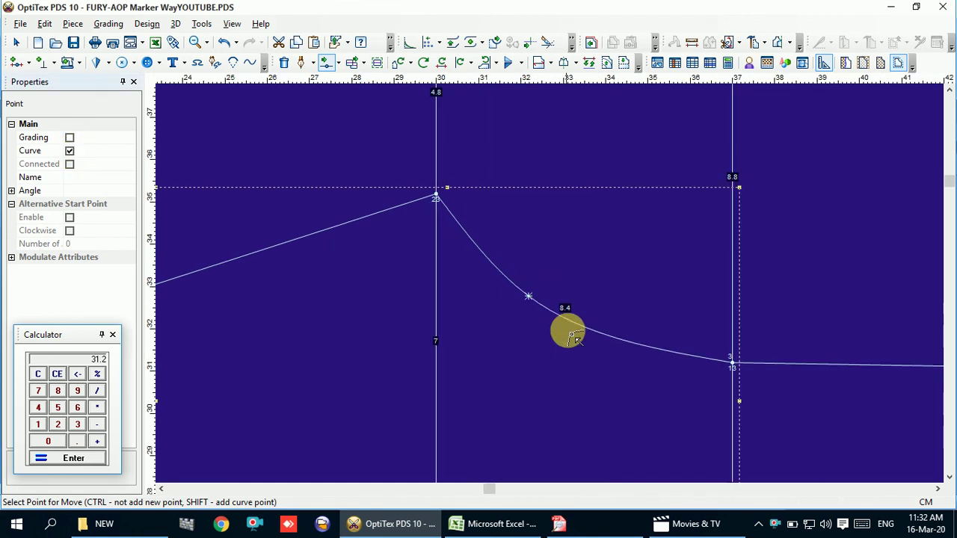
{"action": "left_click", "coordinate": [528, 296]}
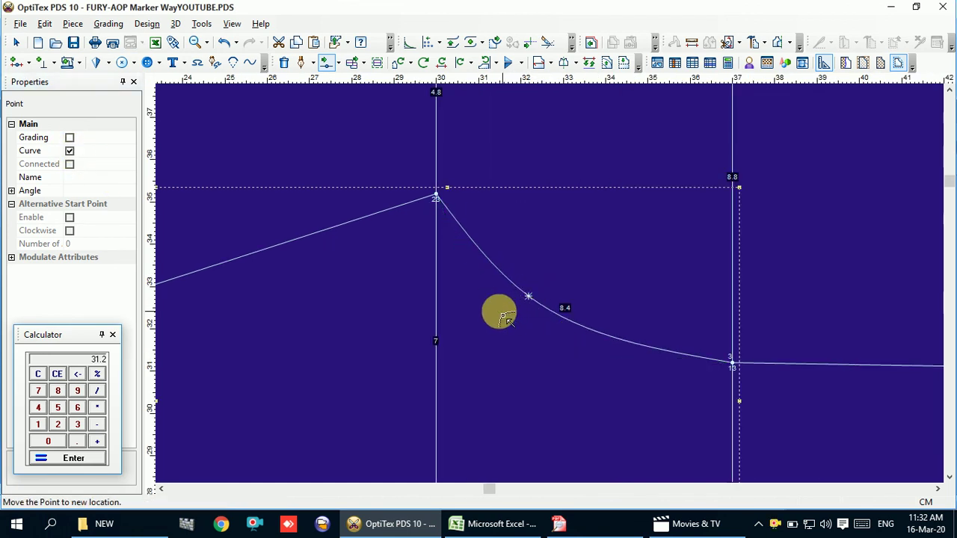
{"action": "left_click", "coordinate": [463, 283]}
{"action": "left_click", "coordinate": [622, 300]}
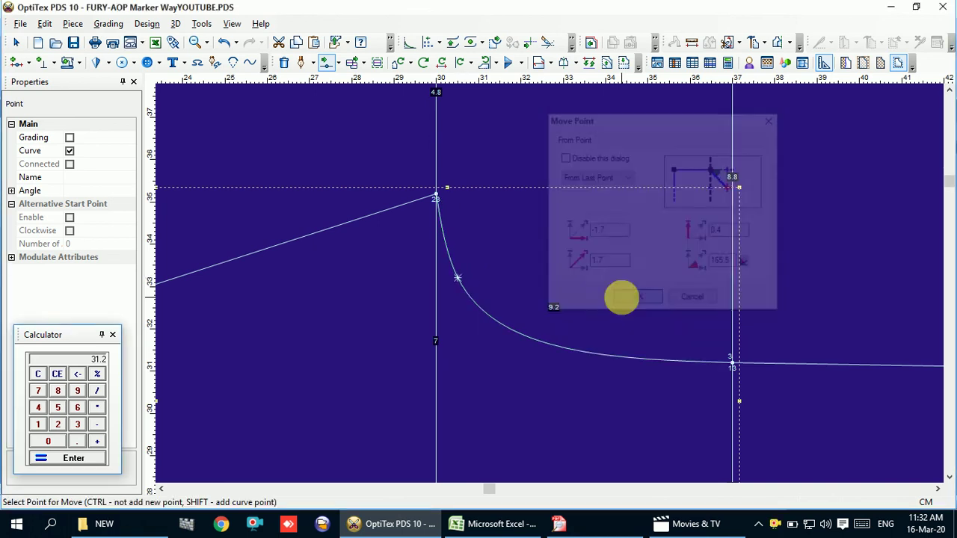
- Try repositioning a point on the 31.5 line, then cancel to keep it straight
{"action": "scroll", "coordinate": [554, 288], "scroll_direction": "down", "scroll_amount": 2}
{"action": "scroll", "coordinate": [501, 299], "scroll_direction": "down", "scroll_amount": 1}
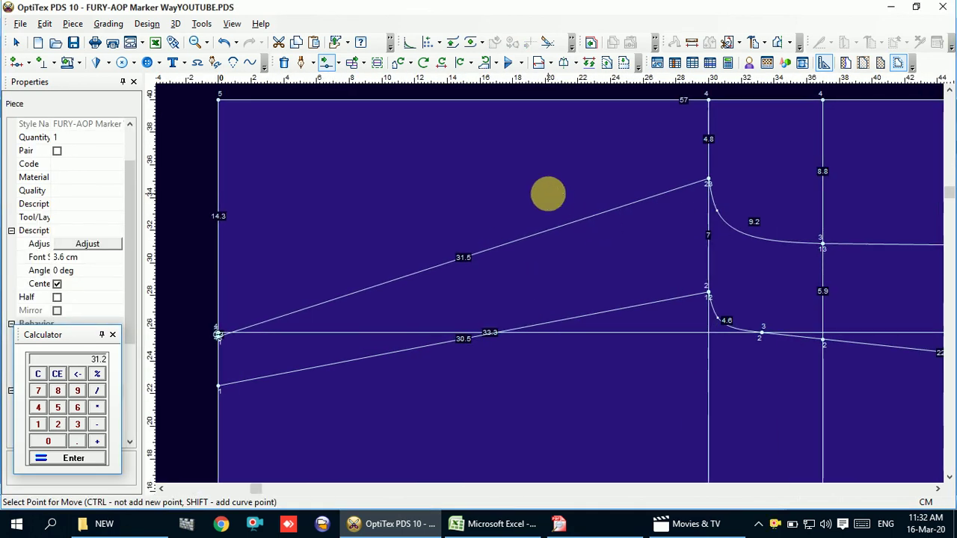
{"action": "right_click", "coordinate": [552, 194]}
{"action": "left_click", "coordinate": [497, 189]}
{"action": "left_click", "coordinate": [579, 226]}
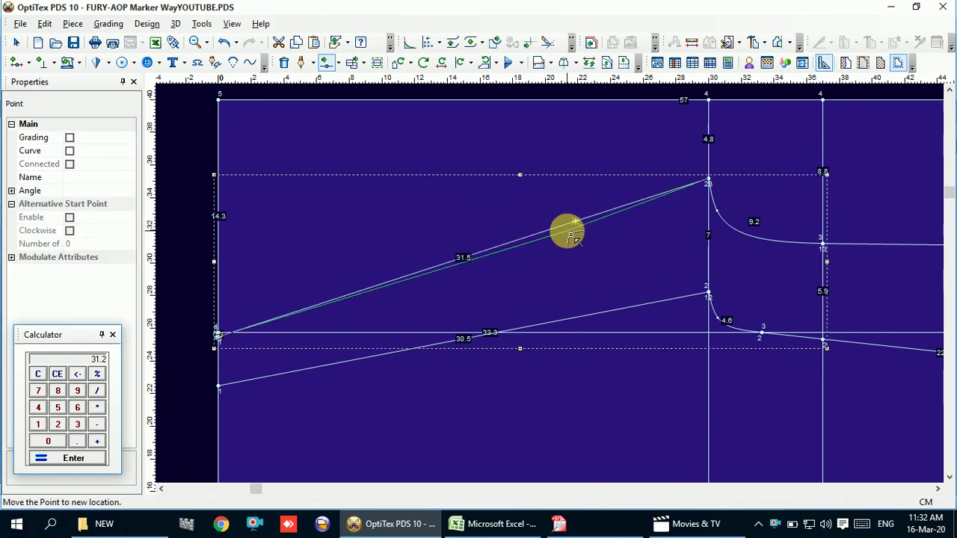
{"action": "left_click", "coordinate": [571, 237]}
{"action": "left_click", "coordinate": [695, 299]}
{"action": "right_click", "coordinate": [487, 200]}
{"action": "key", "text": "Escape"}
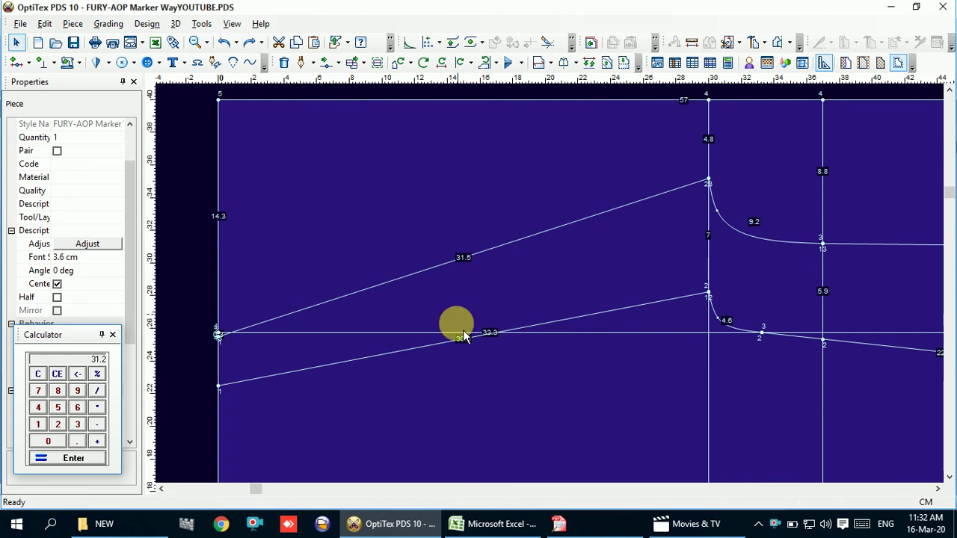
{"action": "scroll", "coordinate": [555, 290], "scroll_direction": "up", "scroll_amount": 1}
{"action": "scroll", "coordinate": [556, 290], "scroll_direction": "up", "scroll_amount": 1}
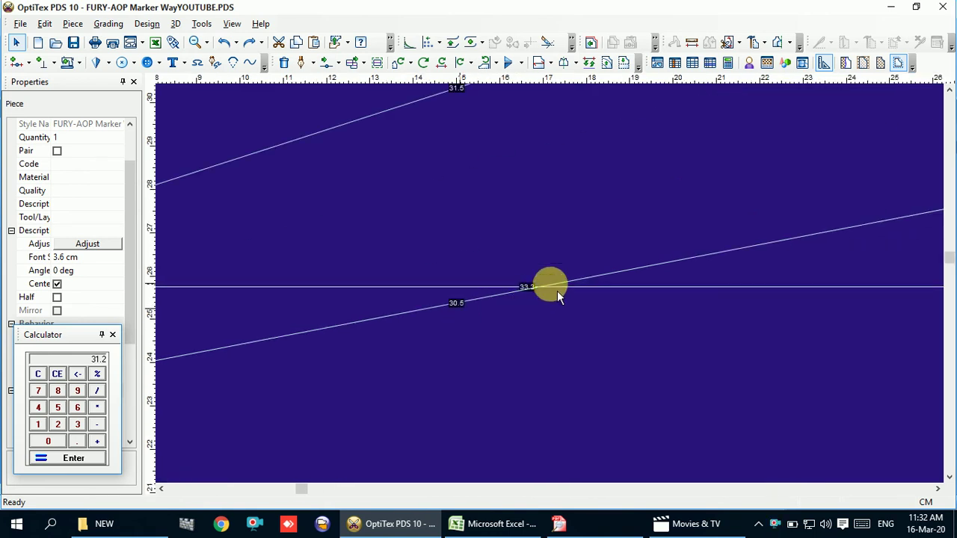
{"action": "scroll", "coordinate": [557, 290], "scroll_direction": "down", "scroll_amount": 1}
{"action": "scroll", "coordinate": [558, 290], "scroll_direction": "down", "scroll_amount": 1}
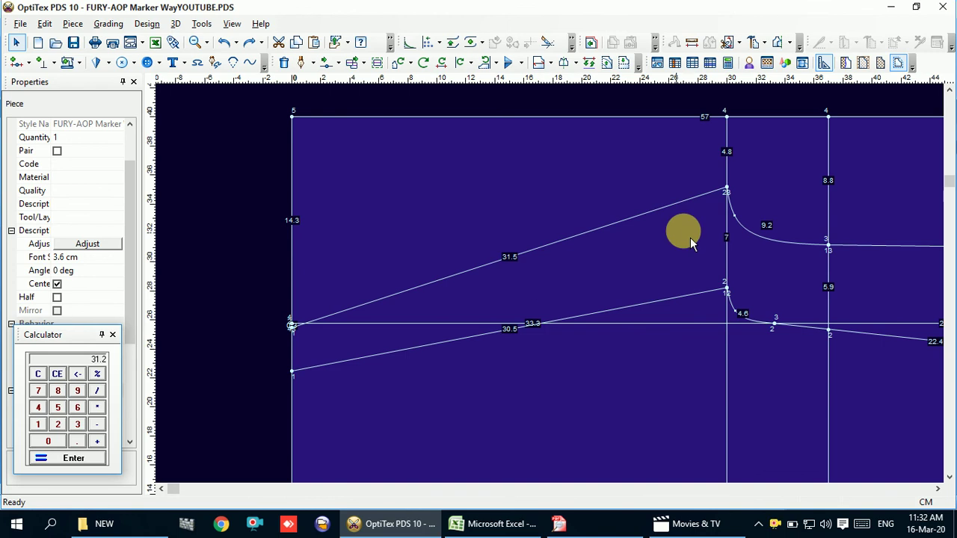
- Move the peak point of the 31.5 line 9 units left, then undo that move
{"action": "key", "text": "m"}
{"action": "mouse_move", "coordinate": [698, 164]}
{"action": "left_mouse_down"}
{"action": "mouse_move", "coordinate": [739, 211]}
{"action": "mouse_move", "coordinate": [706, 191]}
{"action": "left_mouse_up"}
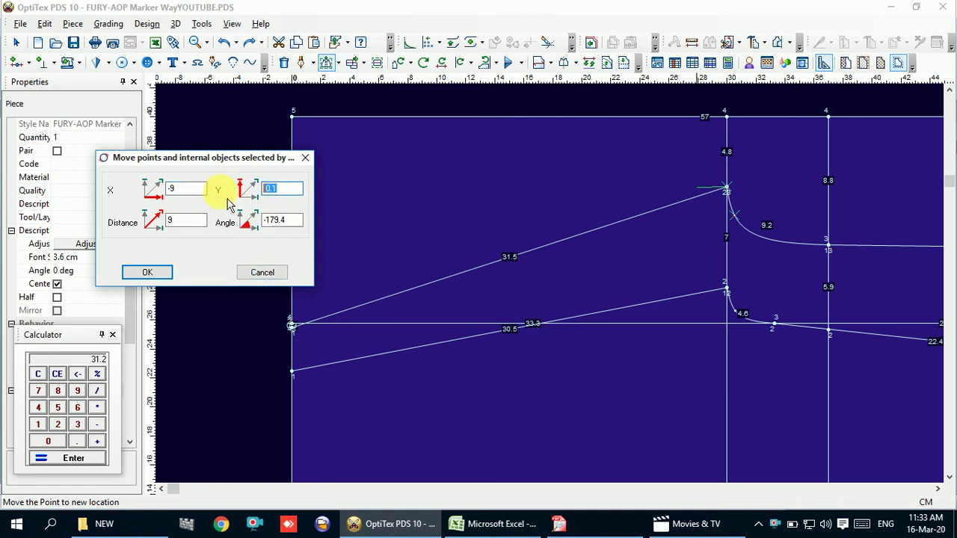
{"action": "left_click", "coordinate": [155, 281]}
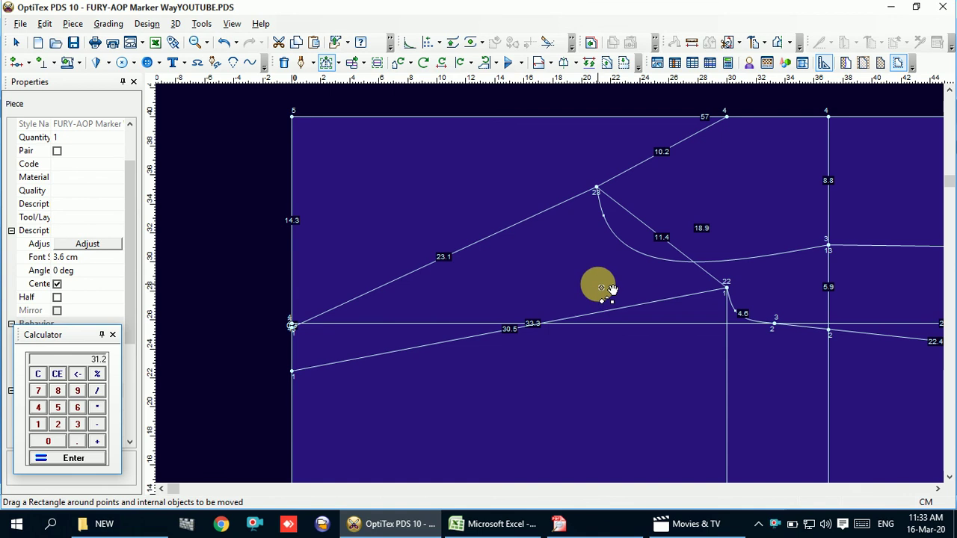
{"action": "key", "text": "ctrl+z"}
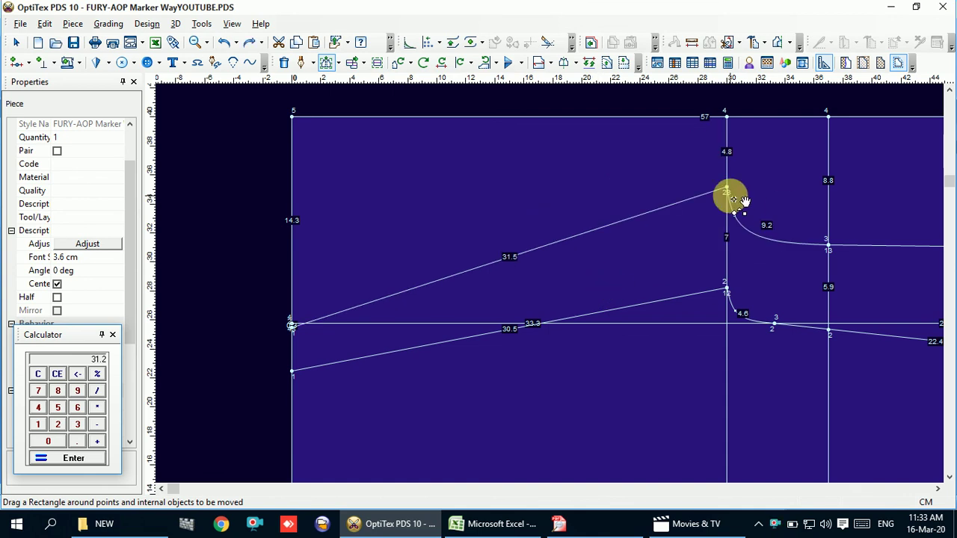
- Shift point 28 on the rise curve 0.9 cm to the left (X -0.9)
{"action": "scroll", "coordinate": [716, 246], "scroll_direction": "up", "scroll_amount": 2}
{"action": "left_click_drag", "start_coordinate": [548, 187], "coordinate": [623, 278]}
{"action": "left_click_drag", "start_coordinate": [569, 207], "coordinate": [534, 210]}
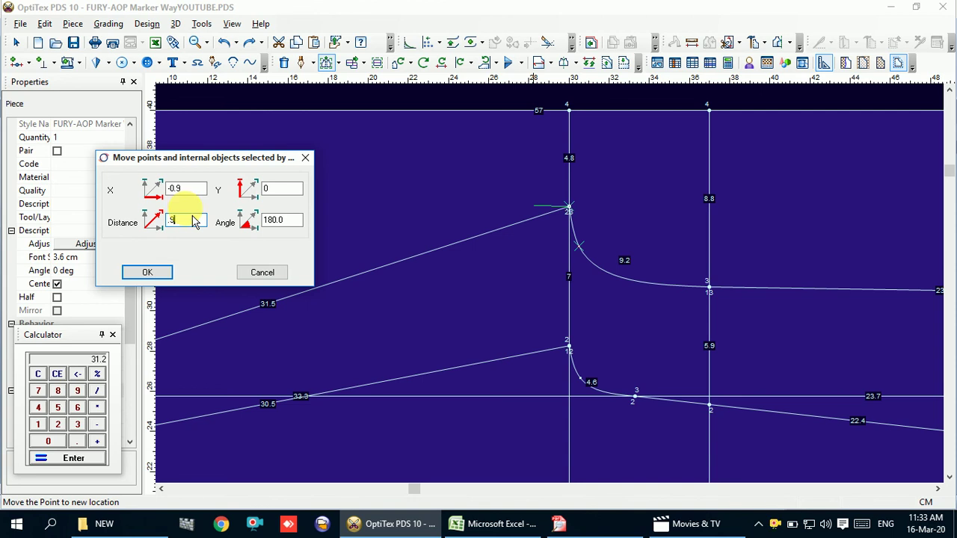
{"action": "left_click", "coordinate": [168, 276]}
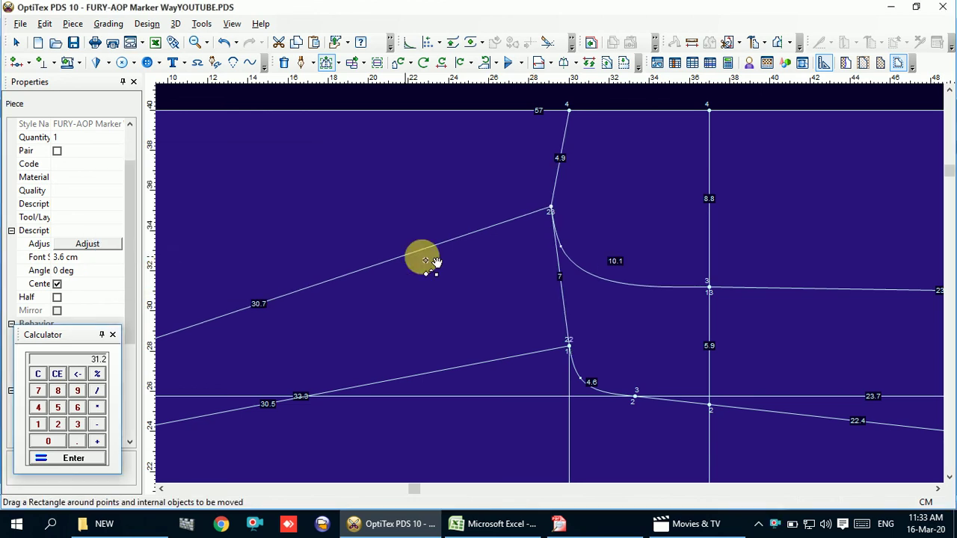
{"action": "scroll", "coordinate": [546, 285], "scroll_direction": "down", "scroll_amount": 1}
{"action": "scroll", "coordinate": [546, 286], "scroll_direction": "down", "scroll_amount": 1}
{"action": "right_click", "coordinate": [472, 229]}
{"action": "left_click", "coordinate": [516, 237]}
- Adjust the point on the 30.7 line and return to the Select tool
{"action": "scroll", "coordinate": [551, 292], "scroll_direction": "up", "scroll_amount": 1}
{"action": "scroll", "coordinate": [554, 295], "scroll_direction": "up", "scroll_amount": 1}
{"action": "scroll", "coordinate": [557, 295], "scroll_direction": "down", "scroll_amount": 2}
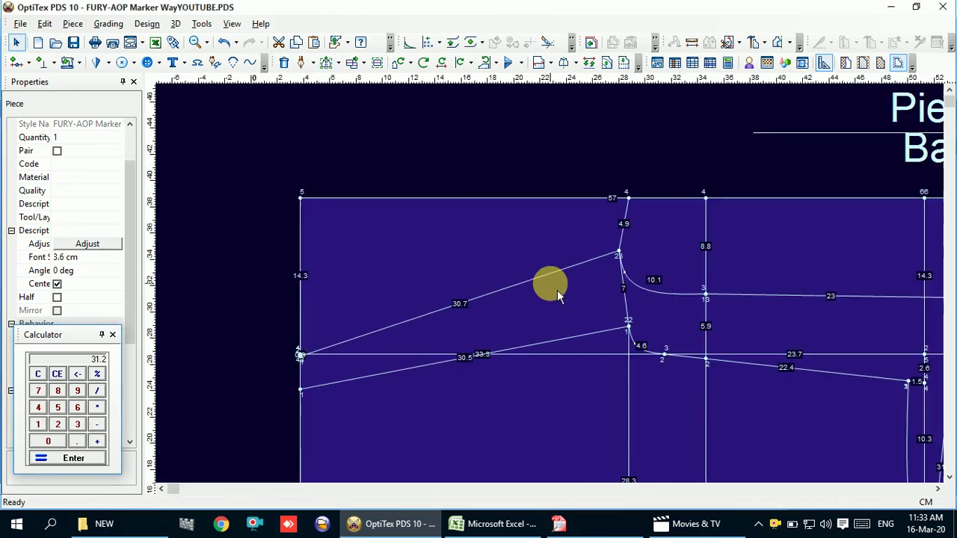
{"action": "scroll", "coordinate": [551, 298], "scroll_direction": "down", "scroll_amount": 1}
{"action": "scroll", "coordinate": [557, 292], "scroll_direction": "down", "scroll_amount": 1}
{"action": "scroll", "coordinate": [557, 292], "scroll_direction": "up", "scroll_amount": 1}
{"action": "scroll", "coordinate": [561, 277], "scroll_direction": "up", "scroll_amount": 1}
{"action": "left_click", "coordinate": [559, 257]}
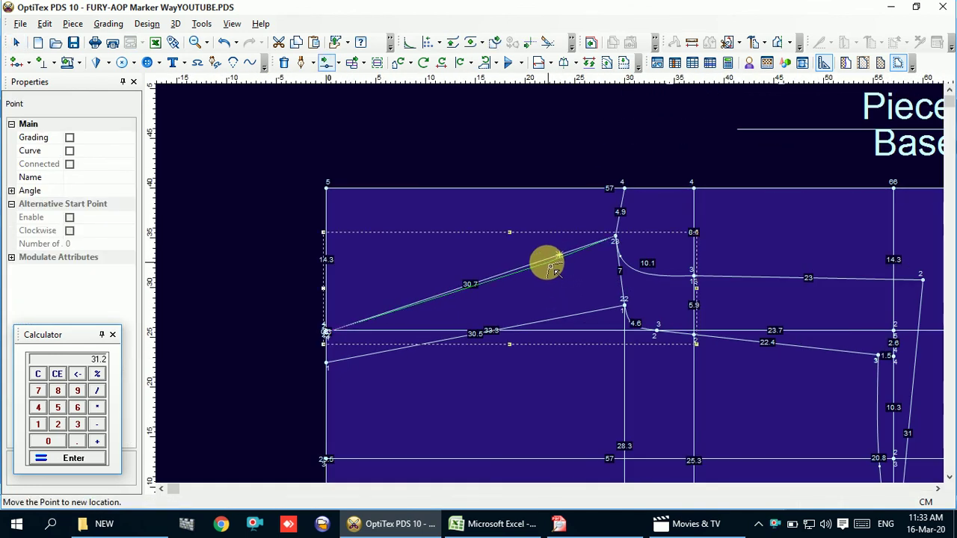
{"action": "left_click", "coordinate": [554, 271]}
{"action": "left_click", "coordinate": [690, 299]}
{"action": "scroll", "coordinate": [552, 284], "scroll_direction": "down", "scroll_amount": 2}
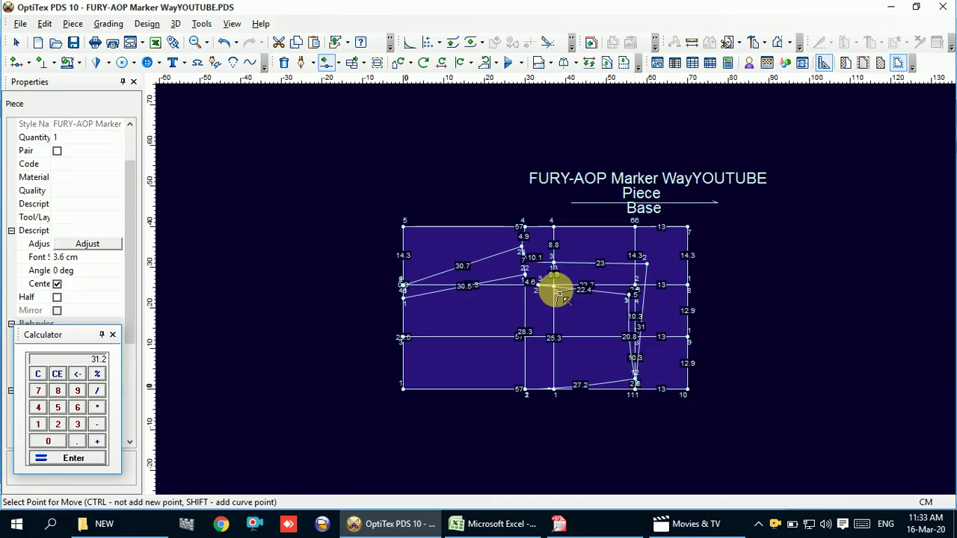
{"action": "right_click", "coordinate": [570, 196]}
{"action": "left_click", "coordinate": [591, 199]}
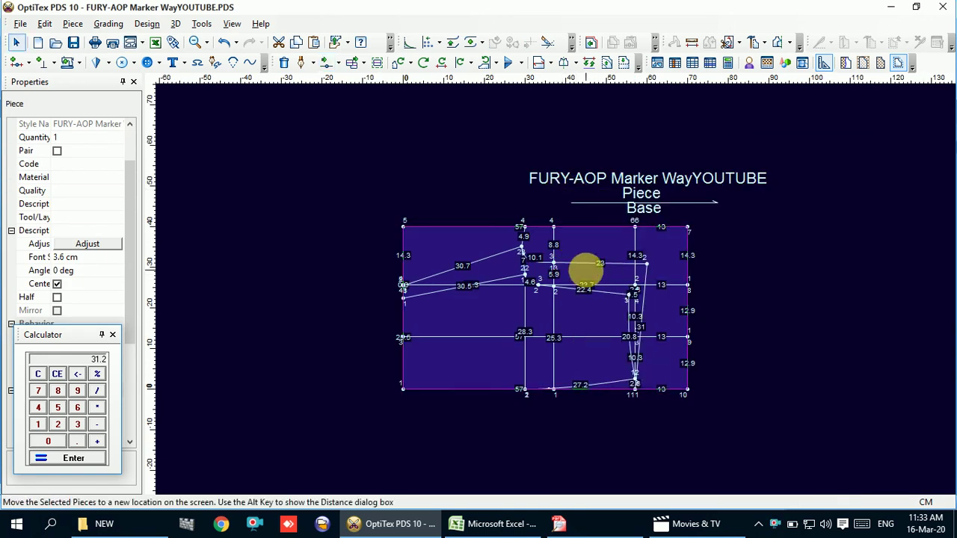
{"action": "scroll", "coordinate": [563, 301], "scroll_direction": "up", "scroll_amount": 2}
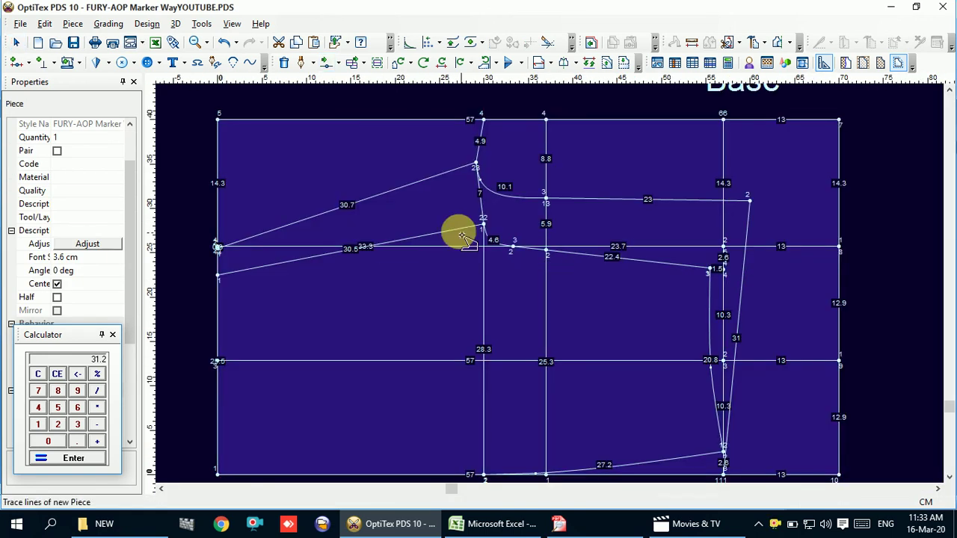
- Trace a new piece along the 30.7, bottom, 31, 23 and 10.1 segments, confirming with Yes
{"action": "right_click", "coordinate": [376, 91]}
{"action": "key", "text": "Escape"}
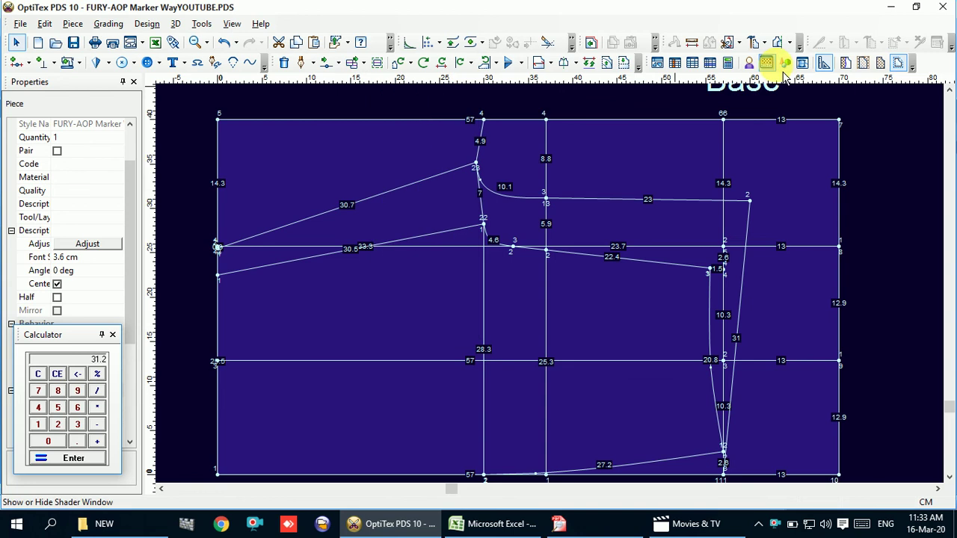
{"action": "left_click", "coordinate": [790, 42]}
{"action": "left_click", "coordinate": [764, 41]}
{"action": "left_click", "coordinate": [764, 42]}
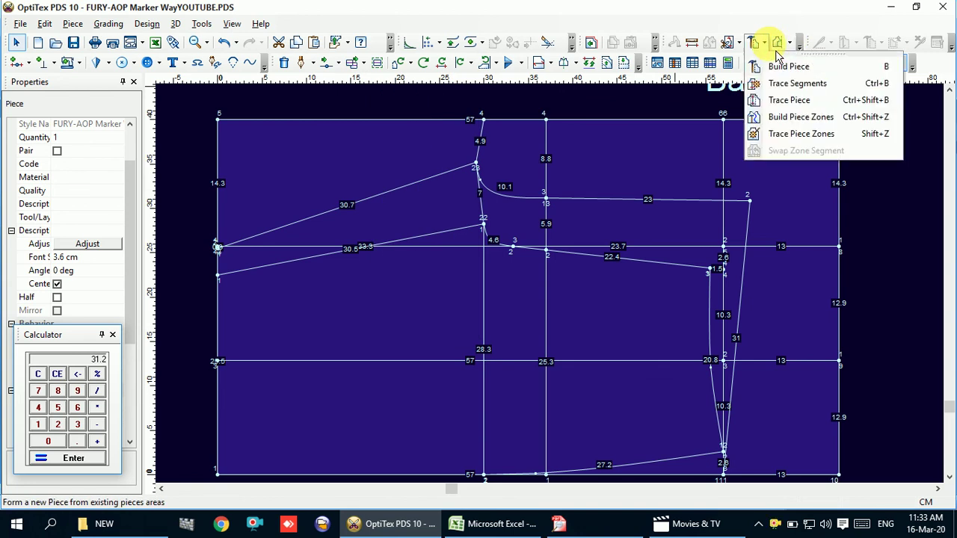
{"action": "left_click", "coordinate": [794, 100]}
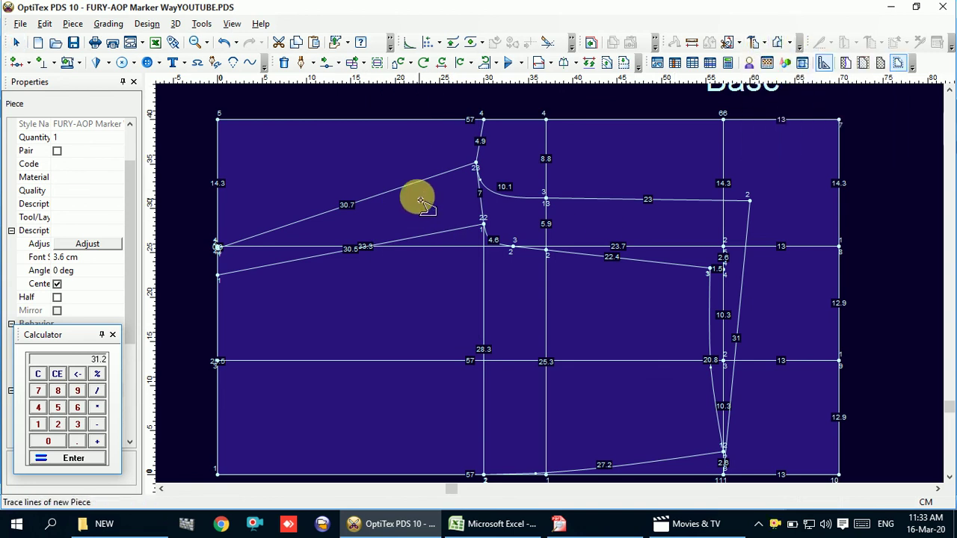
{"action": "left_click", "coordinate": [305, 219]}
{"action": "left_click", "coordinate": [374, 475]}
{"action": "left_click", "coordinate": [735, 392]}
{"action": "left_click", "coordinate": [686, 205]}
{"action": "left_click", "coordinate": [504, 196]}
{"action": "left_click", "coordinate": [424, 290]}
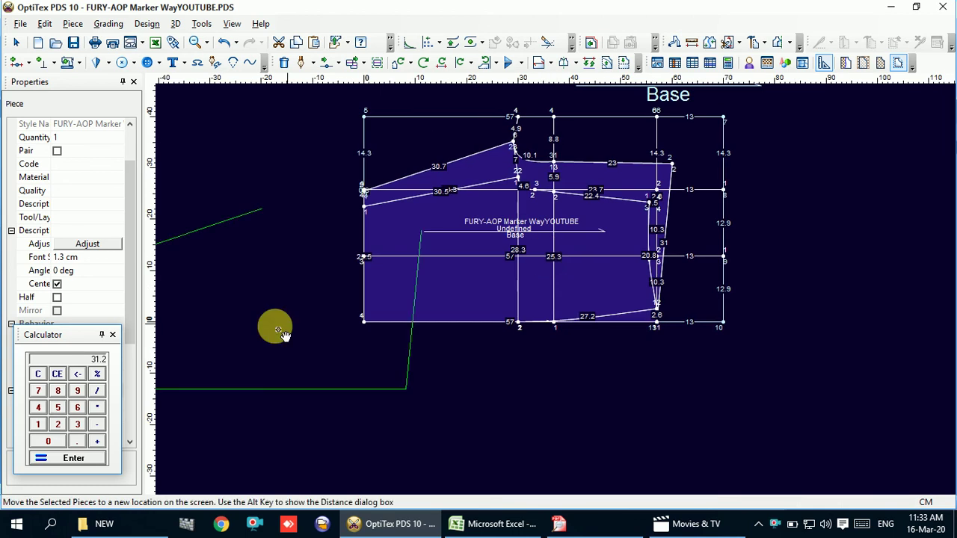
- Place the traced piece left of the original block, then select the original block
{"action": "left_click", "coordinate": [209, 346]}
{"action": "right_click", "coordinate": [545, 199]}
{"action": "left_click", "coordinate": [553, 184]}
{"action": "left_click", "coordinate": [631, 156]}
- Delete the original block and trim the vertical internal line at the piece edge
{"action": "left_click", "coordinate": [284, 62]}
{"action": "scroll", "coordinate": [523, 314], "scroll_direction": "up", "scroll_amount": 3}
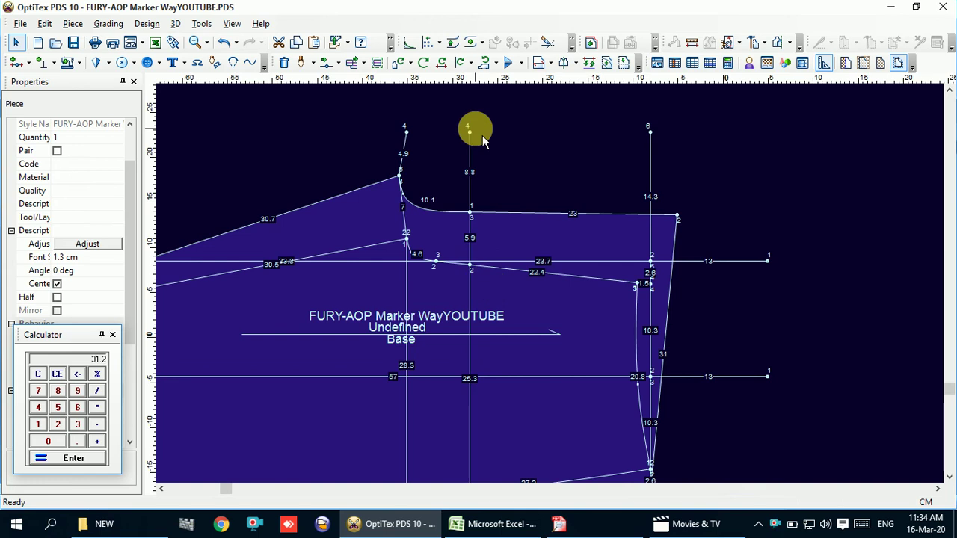
{"action": "left_click", "coordinate": [559, 43]}
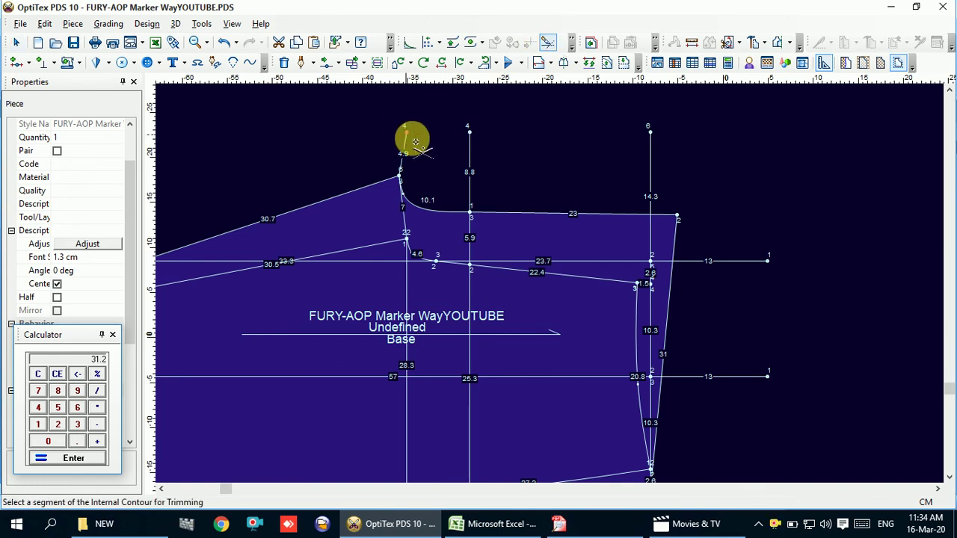
{"action": "left_click", "coordinate": [403, 155]}
{"action": "left_click", "coordinate": [648, 147]}
{"action": "right_click", "coordinate": [561, 136]}
{"action": "left_click", "coordinate": [608, 147]}
- Delete the extra horizontal internal line and trim the horizontal overhang outside the piece
{"action": "key", "text": "Delete"}
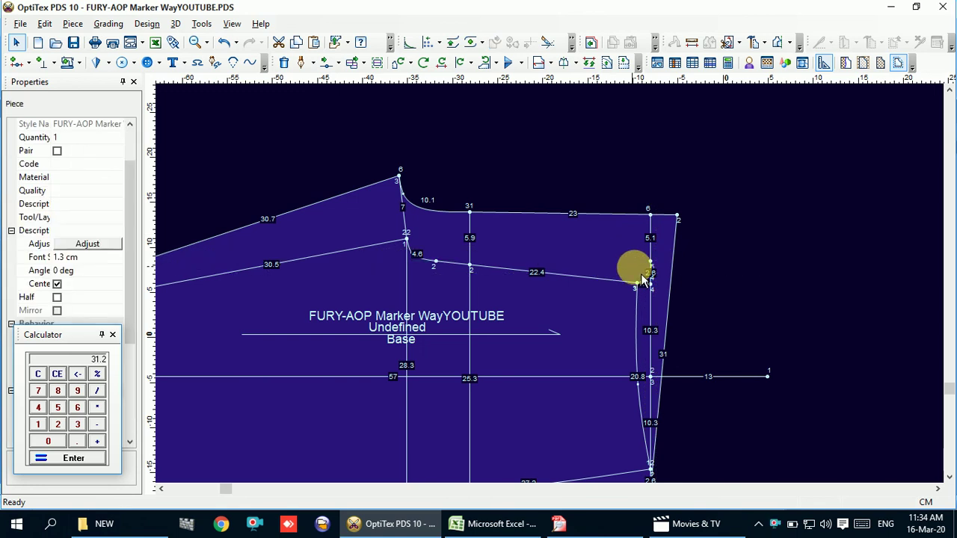
{"action": "left_click", "coordinate": [547, 42]}
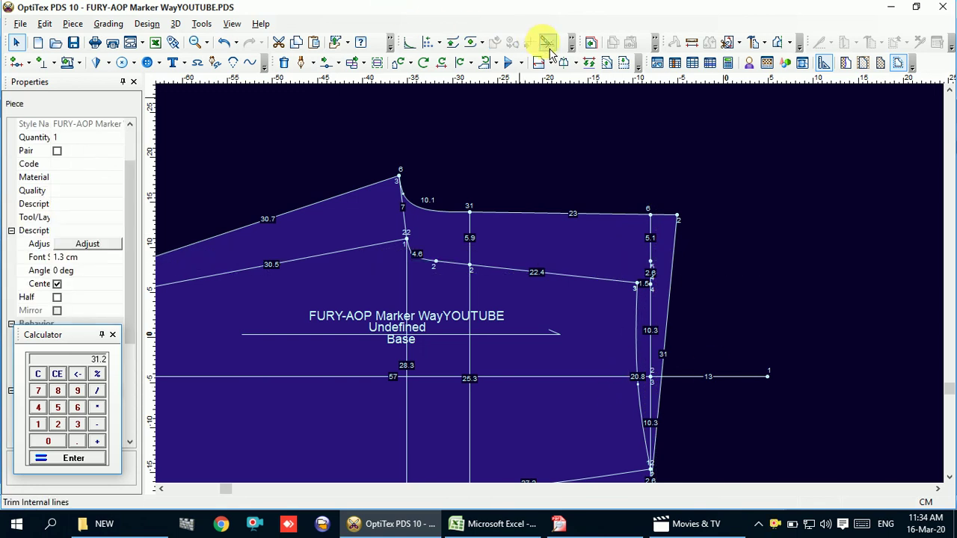
{"action": "left_click", "coordinate": [739, 376]}
{"action": "right_click", "coordinate": [752, 156]}
{"action": "left_click", "coordinate": [782, 161]}
{"action": "scroll", "coordinate": [551, 286], "scroll_direction": "up", "scroll_amount": 2}
{"action": "scroll", "coordinate": [532, 292], "scroll_direction": "up", "scroll_amount": 1}
{"action": "scroll", "coordinate": [534, 285], "scroll_direction": "down", "scroll_amount": 4}
{"action": "scroll", "coordinate": [571, 289], "scroll_direction": "up", "scroll_amount": 3}
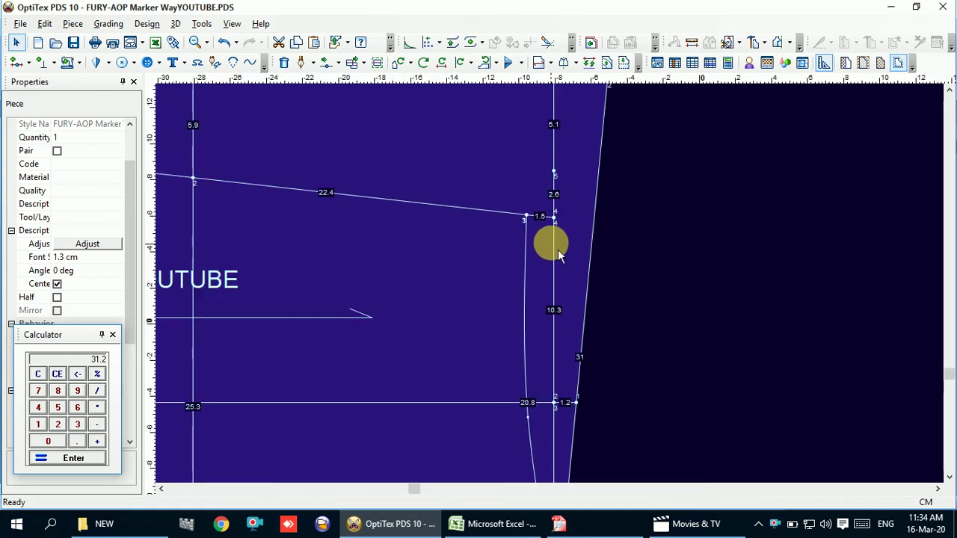
- Remove the stray 1.5 segment and point 4 from the piece's right side
{"action": "left_click", "coordinate": [560, 248]}
{"action": "scroll", "coordinate": [559, 269], "scroll_direction": "down", "scroll_amount": 2}
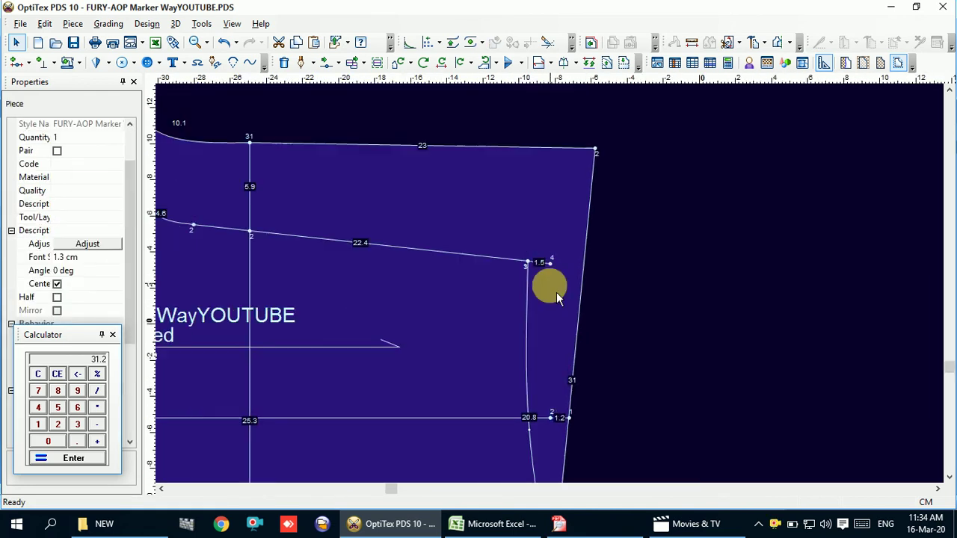
{"action": "scroll", "coordinate": [558, 293], "scroll_direction": "down", "scroll_amount": 1}
{"action": "scroll", "coordinate": [551, 269], "scroll_direction": "up", "scroll_amount": 2}
{"action": "scroll", "coordinate": [553, 277], "scroll_direction": "up", "scroll_amount": 2}
{"action": "left_click_drag", "start_coordinate": [581, 137], "coordinate": [584, 143]}
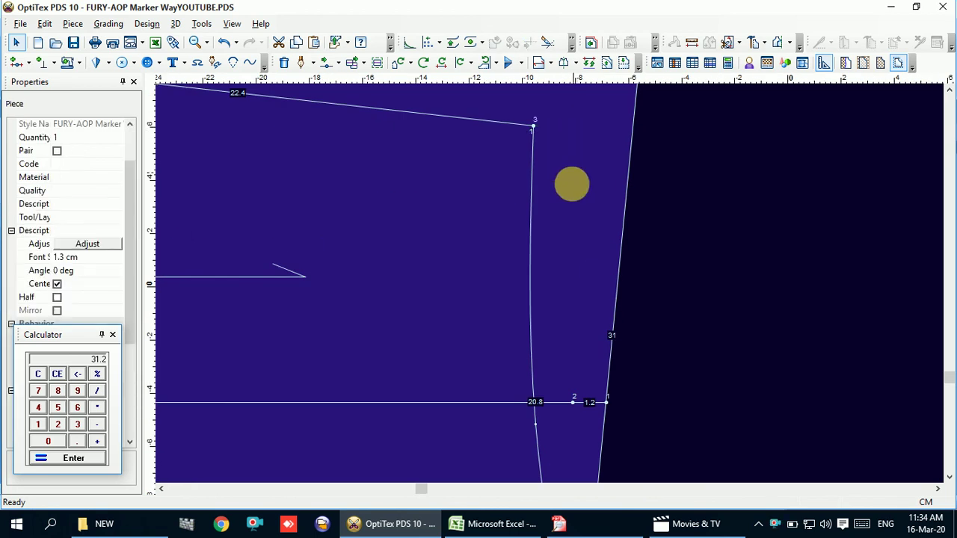
{"action": "scroll", "coordinate": [566, 384], "scroll_direction": "down", "scroll_amount": 1}
{"action": "left_click", "coordinate": [557, 294]}
{"action": "left_click", "coordinate": [566, 301]}
{"action": "scroll", "coordinate": [524, 306], "scroll_direction": "down", "scroll_amount": 1}
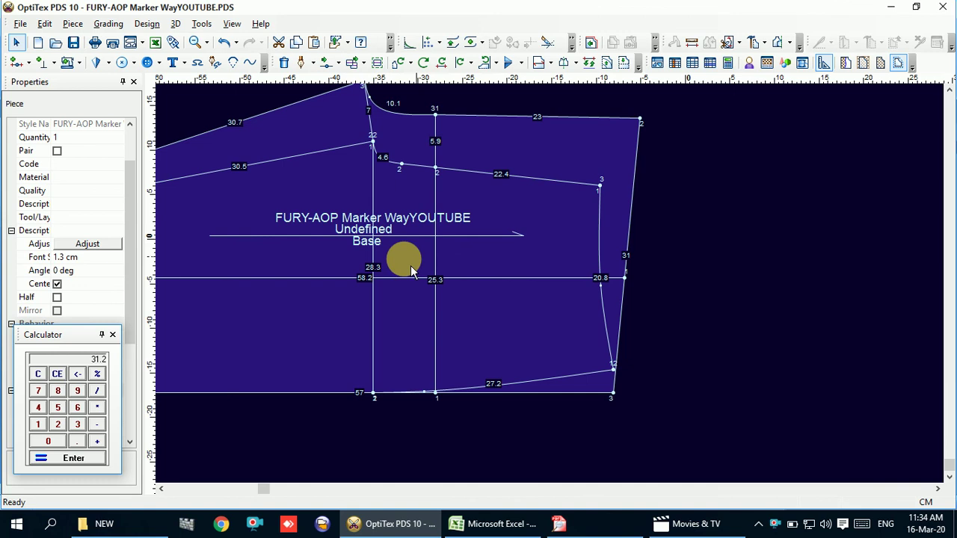
{"action": "scroll", "coordinate": [545, 277], "scroll_direction": "down", "scroll_amount": 2}
{"action": "scroll", "coordinate": [551, 278], "scroll_direction": "up", "scroll_amount": 2}
{"action": "scroll", "coordinate": [547, 289], "scroll_direction": "down", "scroll_amount": 1}
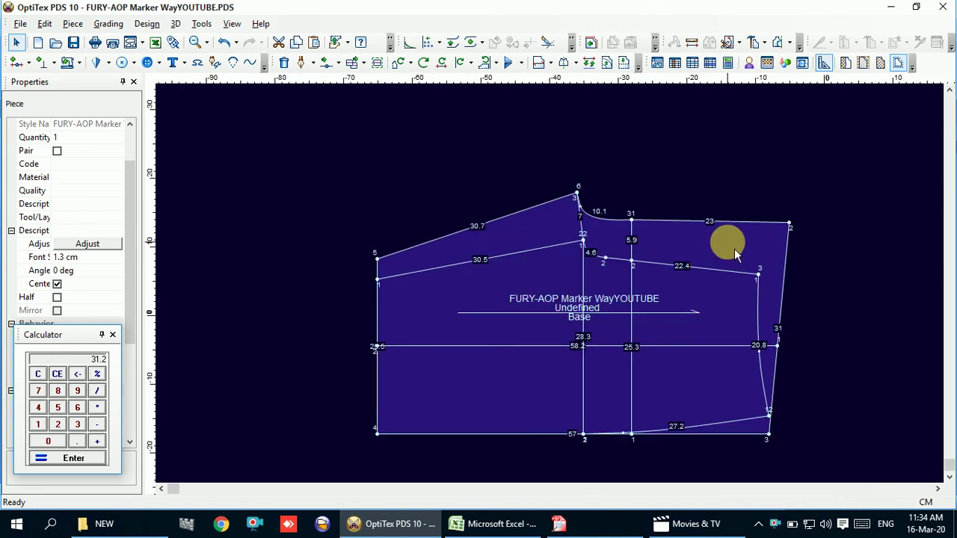
{"action": "scroll", "coordinate": [631, 236], "scroll_direction": "up", "scroll_amount": 1}
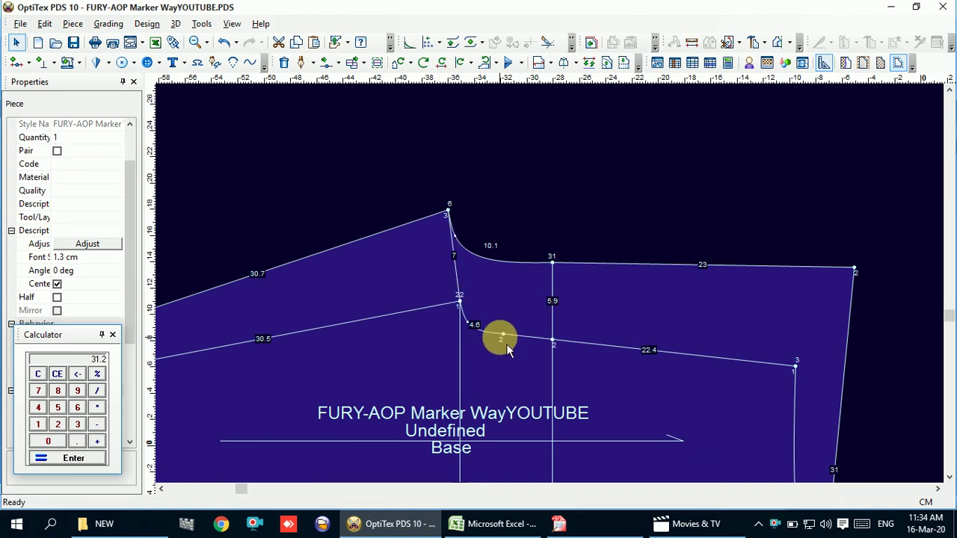
{"action": "scroll", "coordinate": [479, 300], "scroll_direction": "down", "scroll_amount": 2}
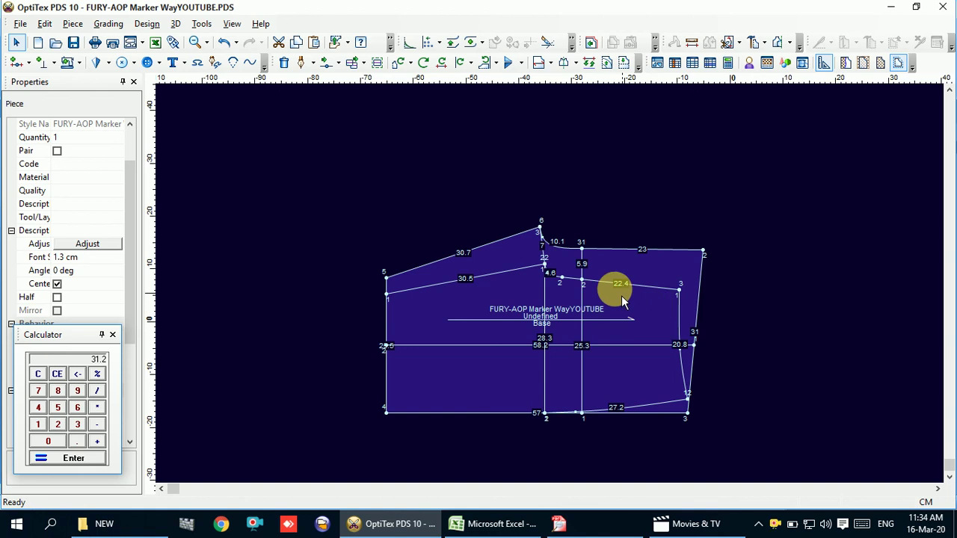
{"action": "scroll", "coordinate": [669, 348], "scroll_direction": "up", "scroll_amount": 2}
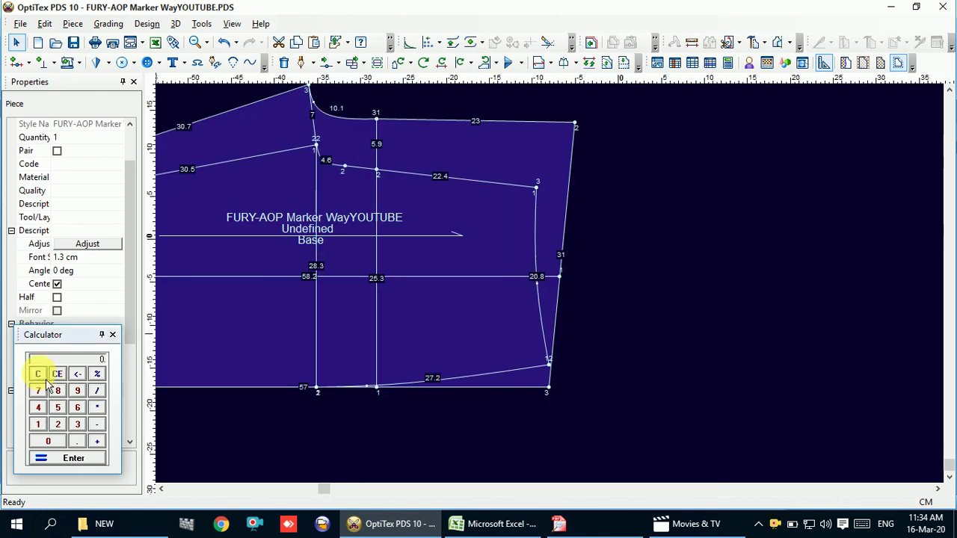
- Compute 20.8 + 7 = 27.8 in the Calculator, then box-select waist corner point 2 for moving
{"action": "scroll", "coordinate": [551, 280], "scroll_direction": "down", "scroll_amount": 3}
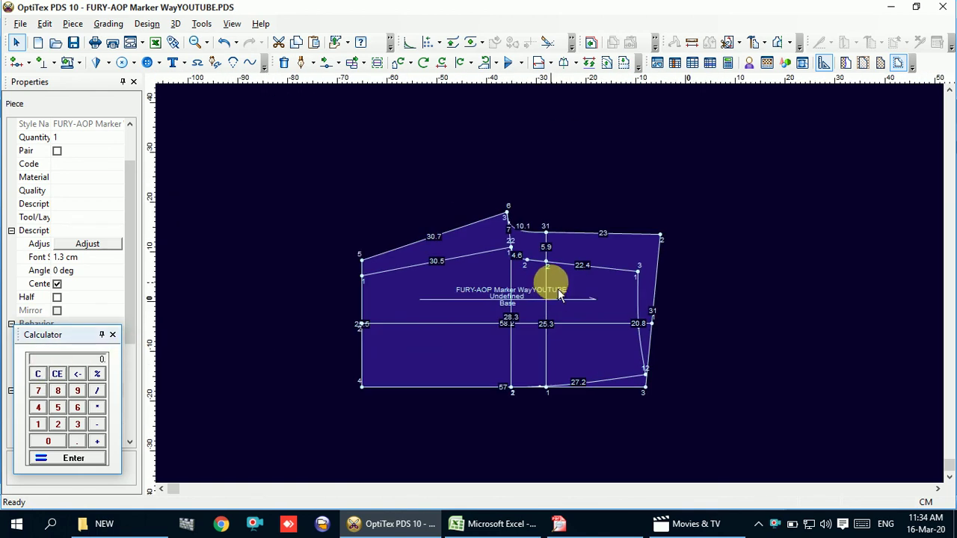
{"action": "scroll", "coordinate": [551, 280], "scroll_direction": "up", "scroll_amount": 3}
{"action": "scroll", "coordinate": [555, 287], "scroll_direction": "down", "scroll_amount": 1}
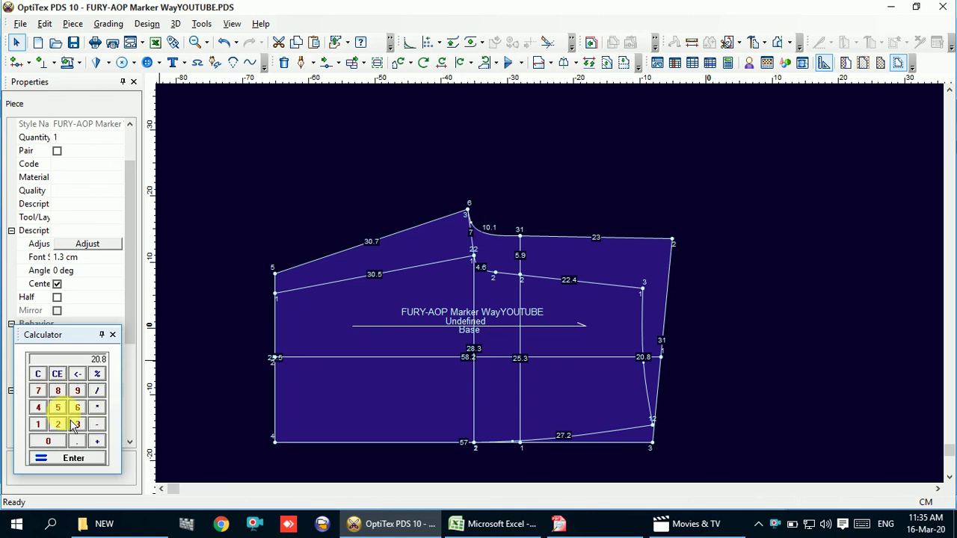
{"action": "left_click", "coordinate": [38, 390]}
{"action": "left_click", "coordinate": [95, 465]}
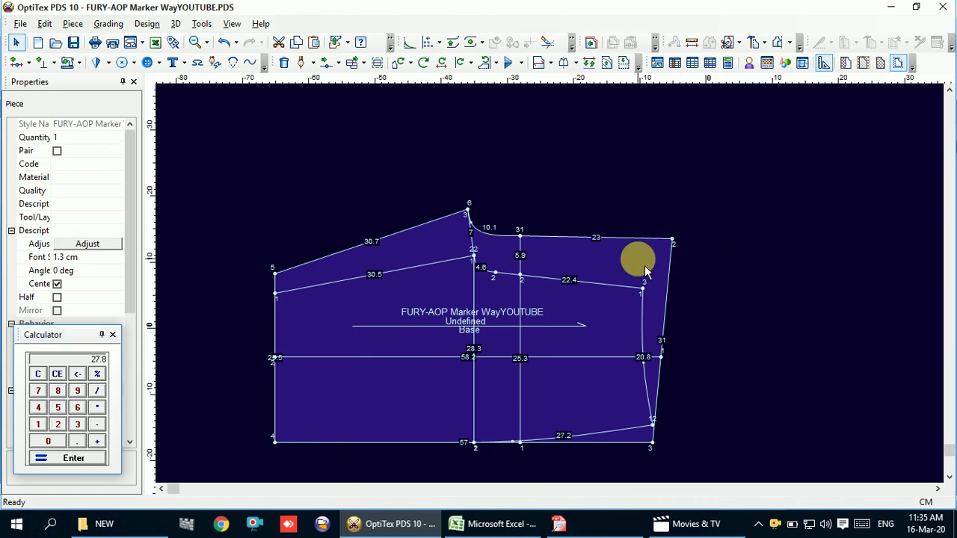
{"action": "key", "text": "m"}
{"action": "left_click_drag", "start_coordinate": [662, 230], "coordinate": [687, 255]}
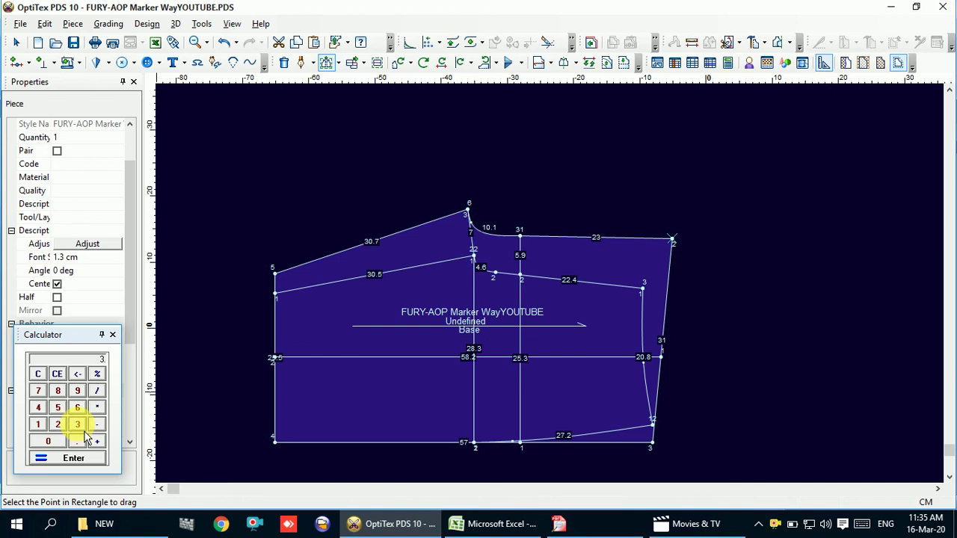
- Move top-right point 2 straight down by 3.2 (X 0) so the right side reads 27.8
{"action": "left_click", "coordinate": [52, 441]}
{"action": "left_click", "coordinate": [75, 463]}
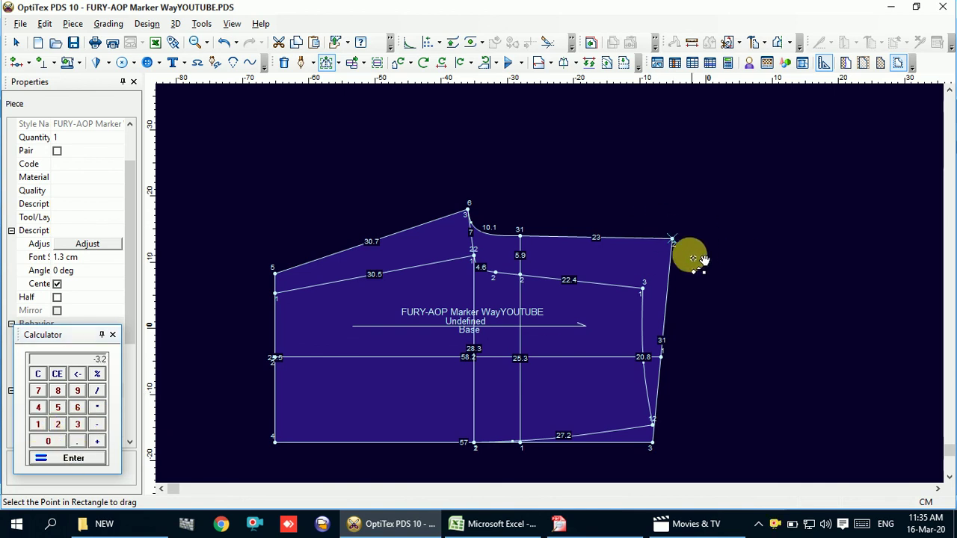
{"action": "left_click_drag", "start_coordinate": [672, 241], "coordinate": [671, 265]}
{"action": "left_click", "coordinate": [270, 275]}
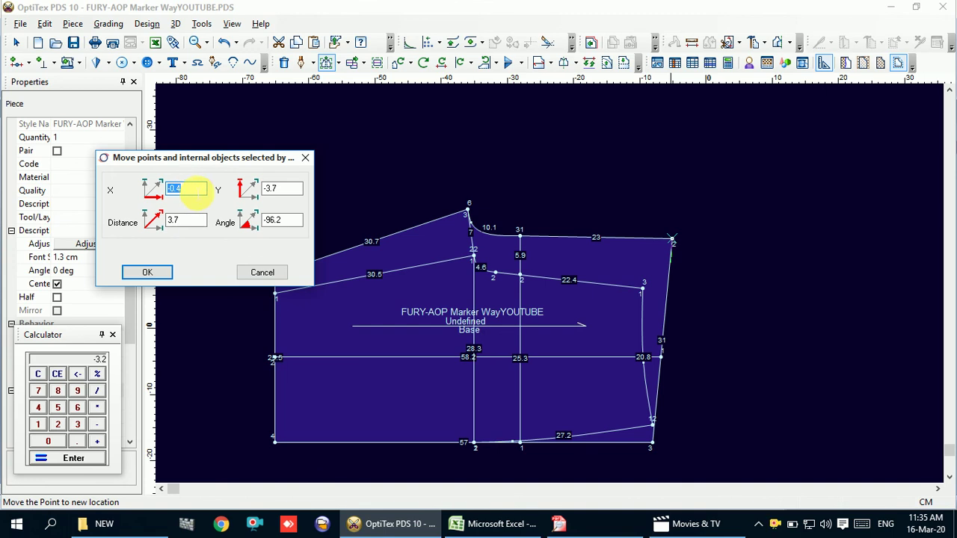
{"action": "type", "text": "0"}
{"action": "double_click", "coordinate": [193, 222]}
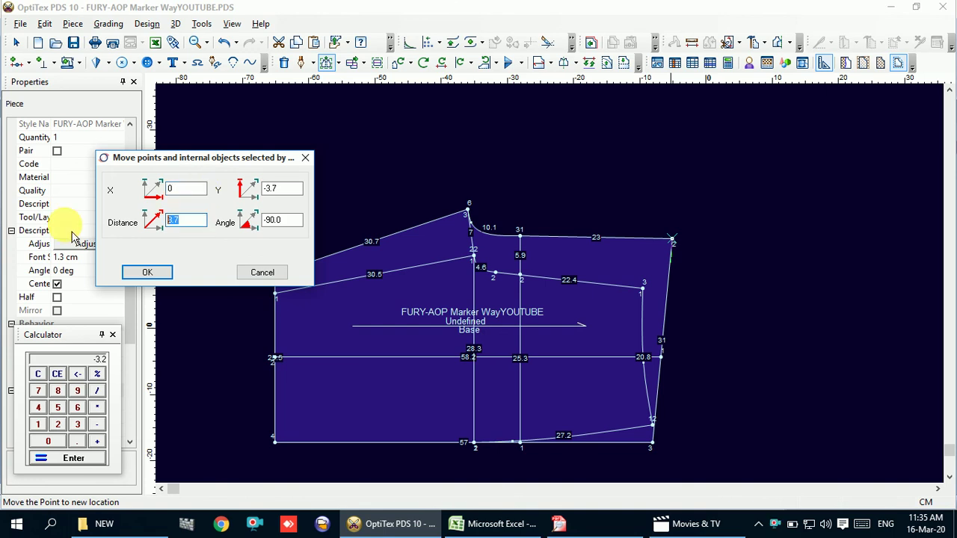
{"action": "type", "text": "3.2"}
{"action": "key", "text": "Return"}
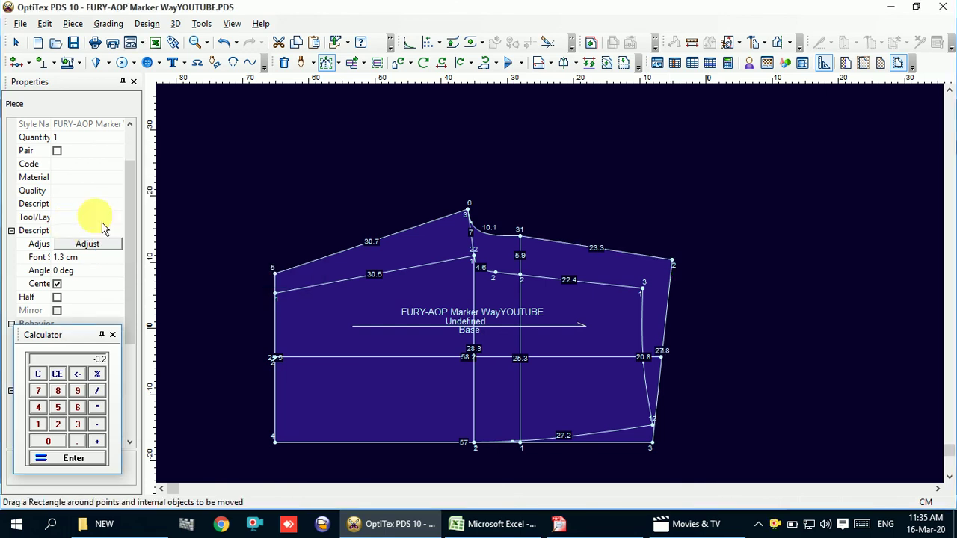
{"action": "right_click", "coordinate": [598, 198]}
{"action": "left_click", "coordinate": [643, 208]}
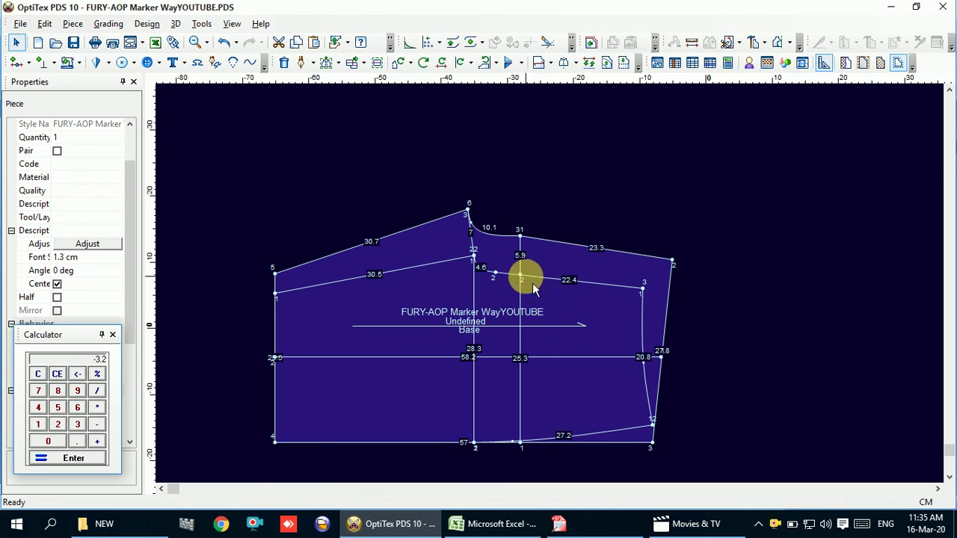
- Reposition two curve points near the top of the piece to start reshaping the curved edge
{"action": "scroll", "coordinate": [523, 274], "scroll_direction": "up", "scroll_amount": 2}
{"action": "key", "text": "m"}
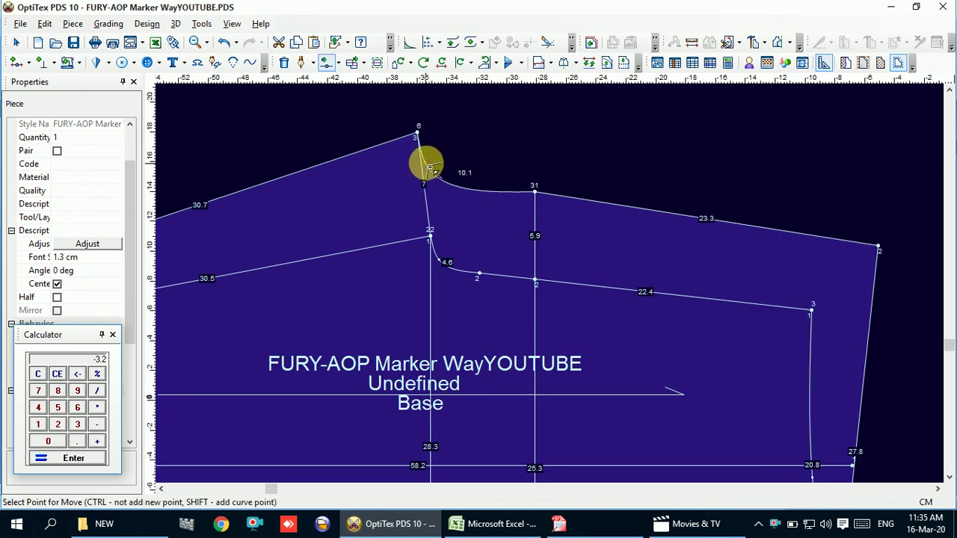
{"action": "left_click", "coordinate": [430, 167]}
{"action": "left_click", "coordinate": [431, 161]}
{"action": "key", "text": "Return"}
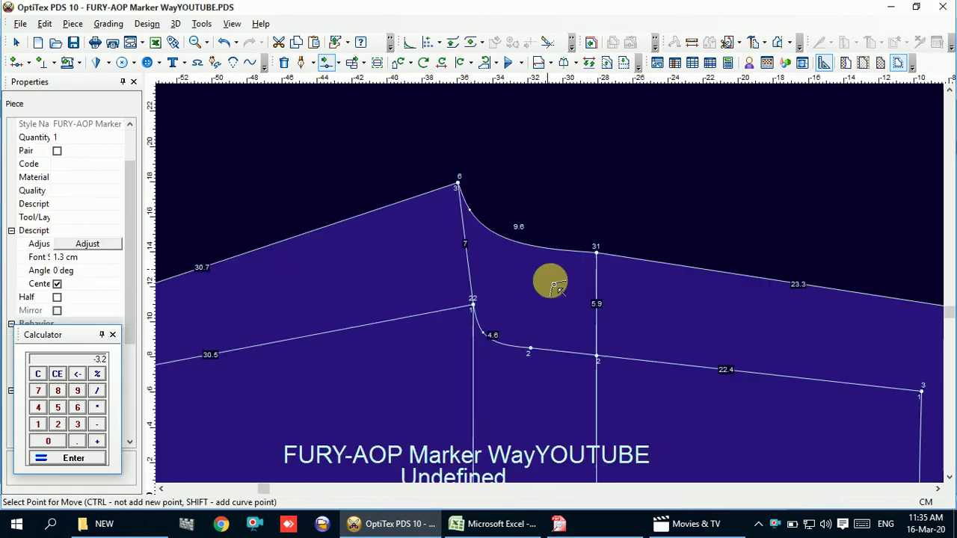
{"action": "scroll", "coordinate": [557, 288], "scroll_direction": "up", "scroll_amount": 2}
{"action": "left_click", "coordinate": [438, 225]}
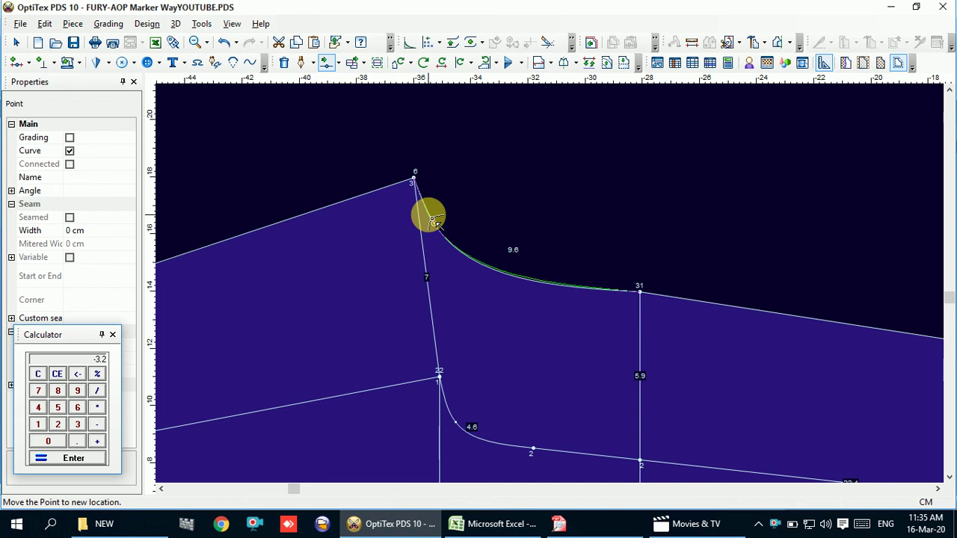
{"action": "left_click", "coordinate": [432, 218]}
{"action": "left_click", "coordinate": [636, 299]}
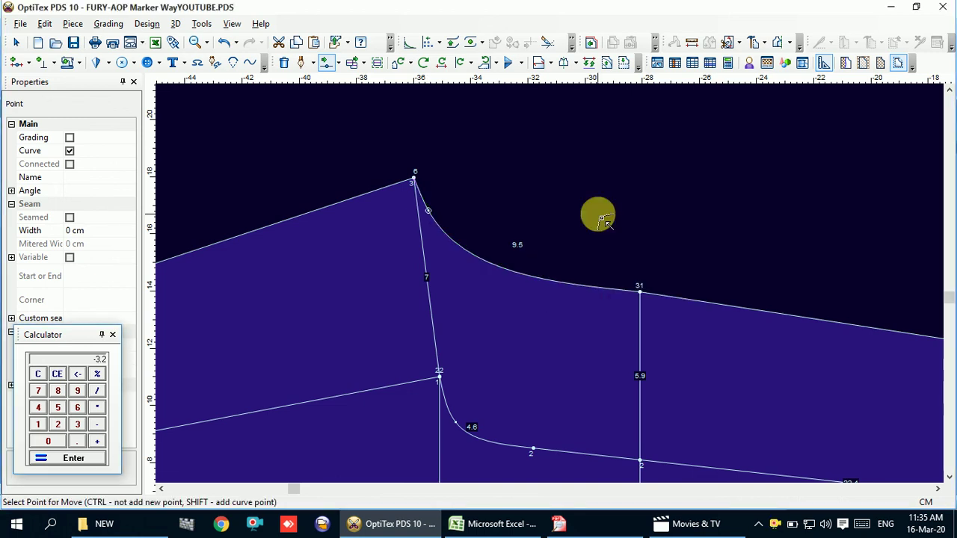
- Adjust the curve point beside point 6 so the edge measures 9.3, then return to Select Tool
{"action": "left_click", "coordinate": [428, 210]}
{"action": "left_click", "coordinate": [429, 210]}
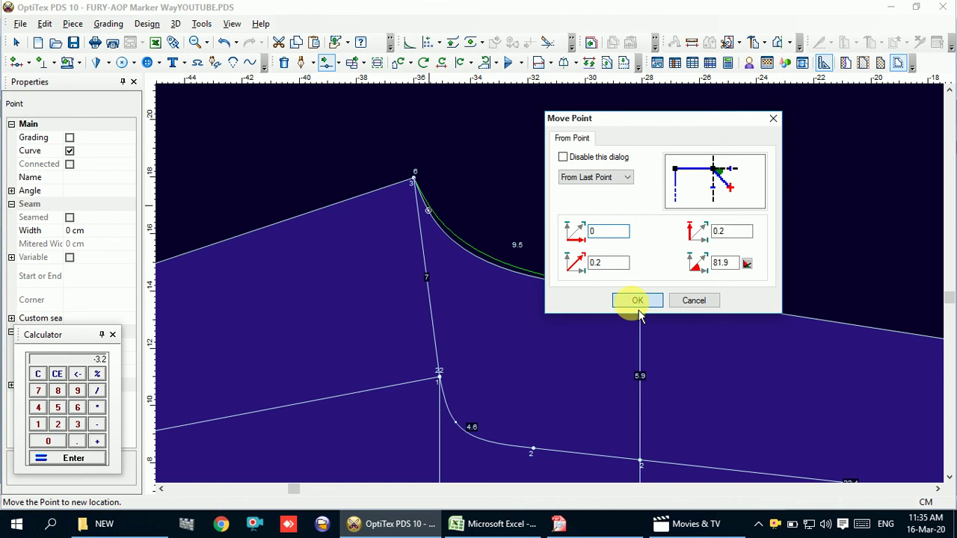
{"action": "left_click", "coordinate": [636, 301]}
{"action": "scroll", "coordinate": [551, 303], "scroll_direction": "down", "scroll_amount": 2}
{"action": "scroll", "coordinate": [530, 319], "scroll_direction": "down", "scroll_amount": 2}
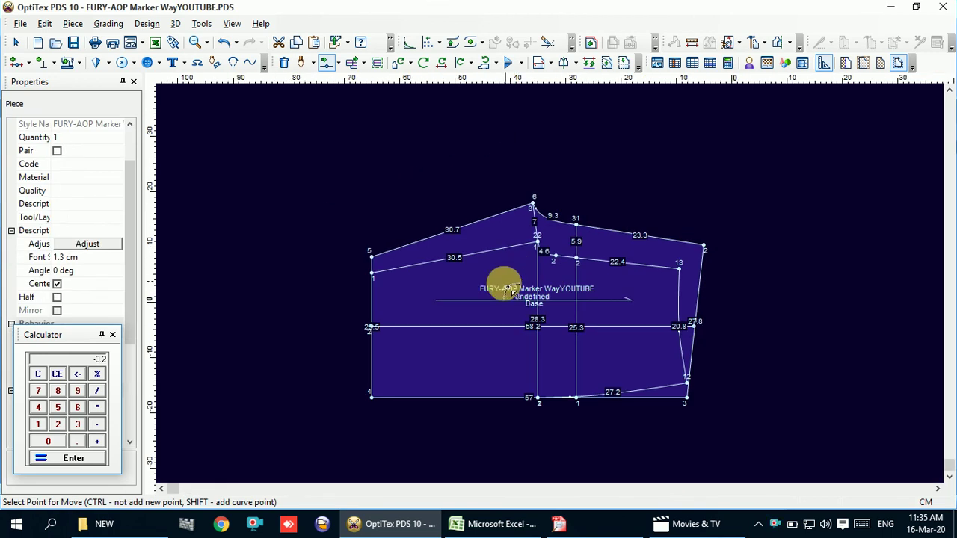
{"action": "right_click", "coordinate": [638, 147]}
{"action": "left_click", "coordinate": [668, 155]}
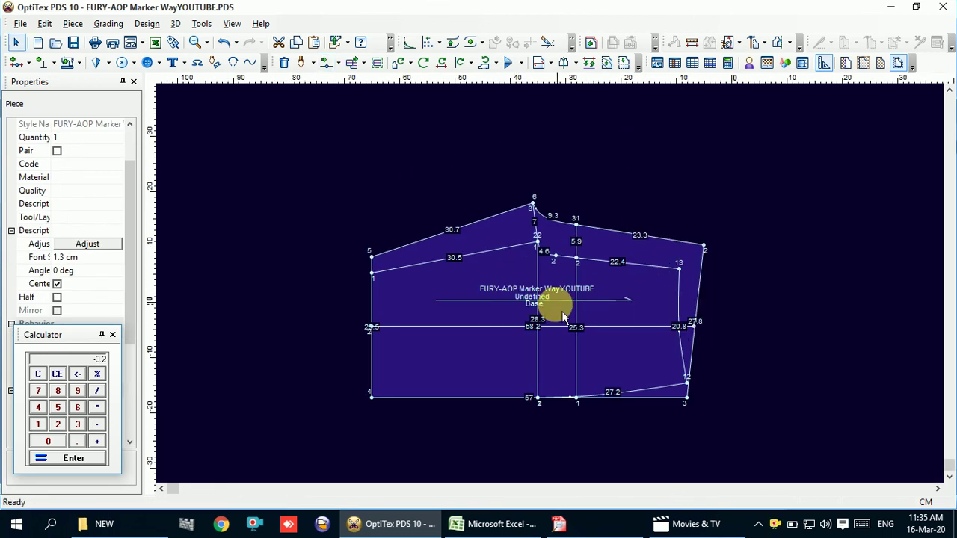
- Trace the 30.5 inner line plus the left, bottom, right and 22.4 top edges into a new piece
{"action": "scroll", "coordinate": [551, 288], "scroll_direction": "up", "scroll_amount": 3}
{"action": "scroll", "coordinate": [557, 295], "scroll_direction": "down", "scroll_amount": 1}
{"action": "scroll", "coordinate": [557, 296], "scroll_direction": "down", "scroll_amount": 1}
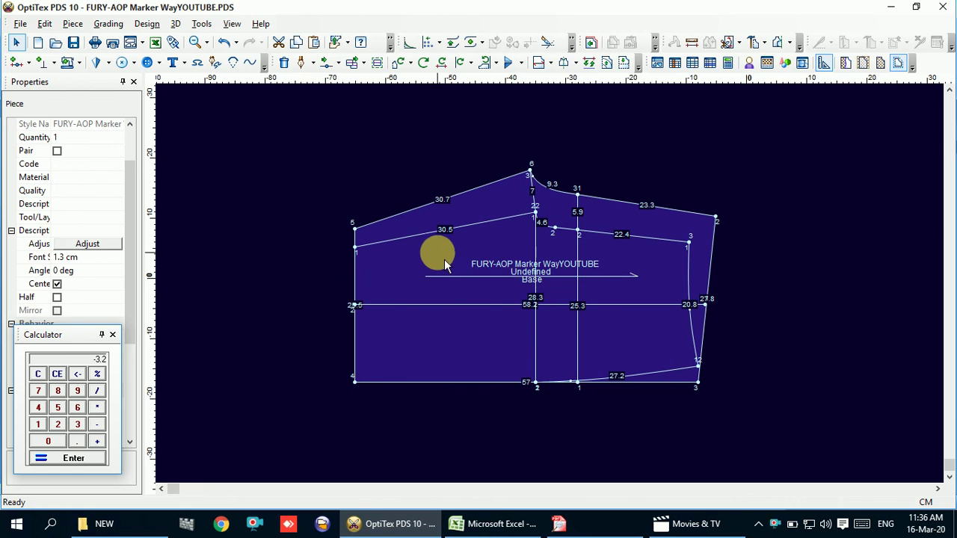
{"action": "left_click", "coordinate": [762, 43]}
{"action": "left_click", "coordinate": [786, 83]}
{"action": "left_click", "coordinate": [489, 221]}
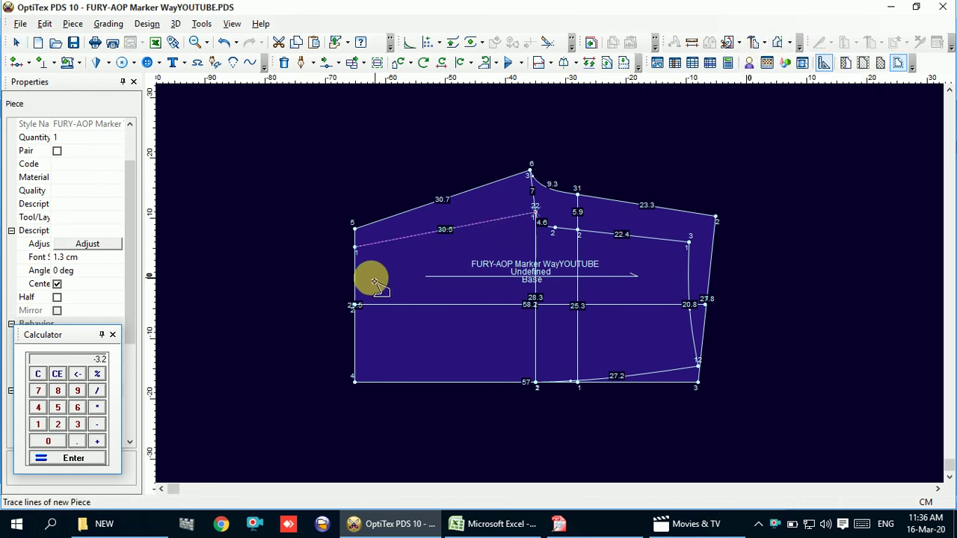
{"action": "left_click", "coordinate": [359, 288]}
{"action": "left_click", "coordinate": [434, 381]}
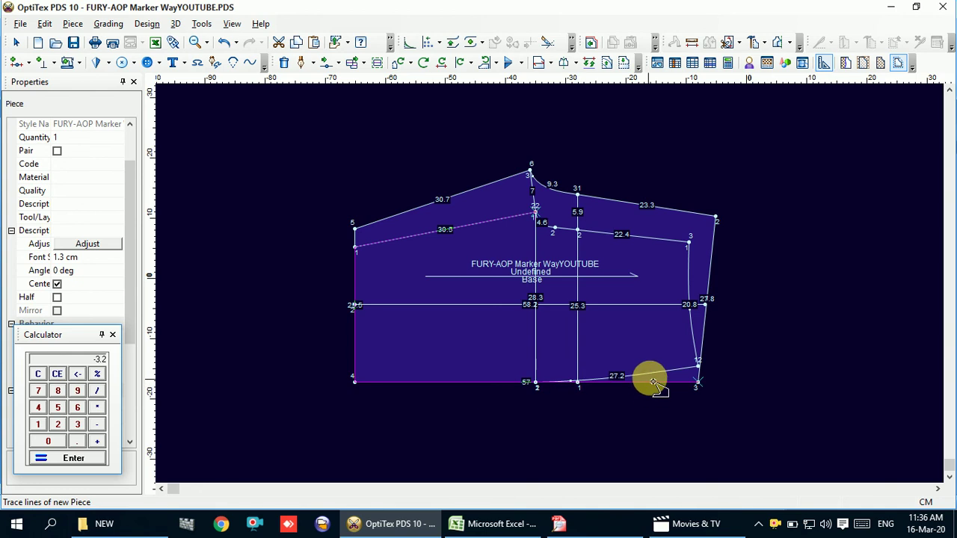
{"action": "left_click", "coordinate": [688, 334]}
{"action": "left_click", "coordinate": [641, 237]}
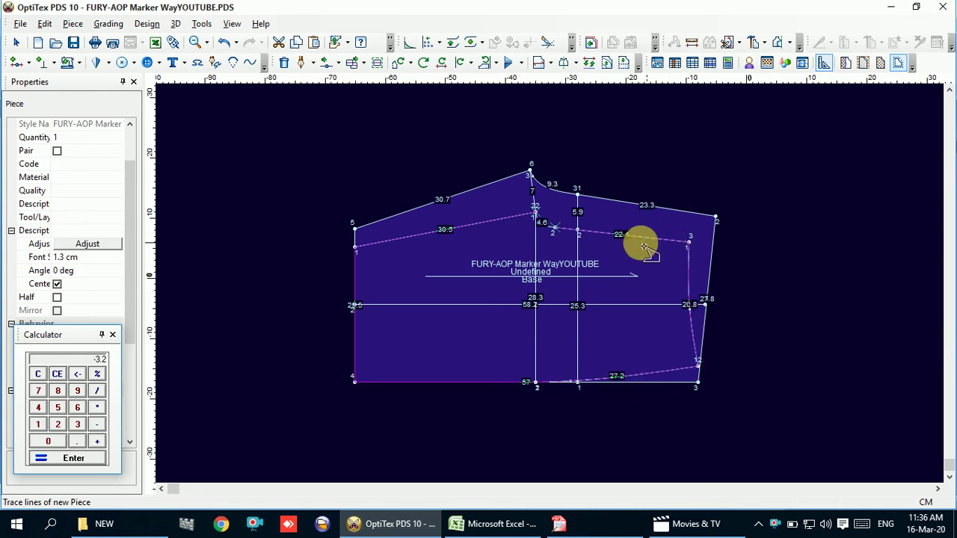
{"action": "left_click", "coordinate": [548, 228]}
{"action": "left_click", "coordinate": [438, 288]}
- Place the new piece left of the original outline and frame both pieces in view
{"action": "left_click_drag", "start_coordinate": [546, 284], "coordinate": [505, 294]}
{"action": "left_click", "coordinate": [299, 275]}
{"action": "scroll", "coordinate": [404, 284], "scroll_direction": "up", "scroll_amount": 1}
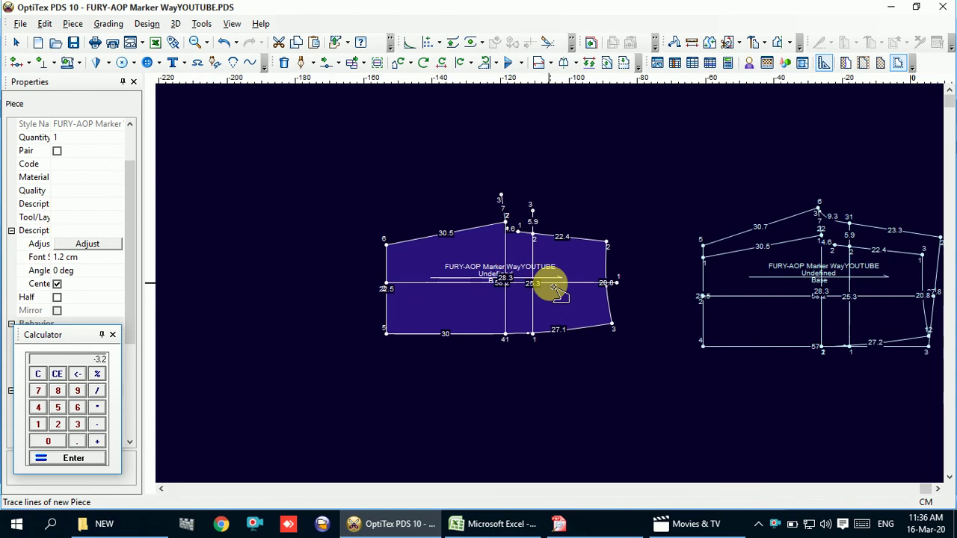
{"action": "scroll", "coordinate": [553, 288], "scroll_direction": "up", "scroll_amount": 2}
{"action": "middle_click_drag", "start_coordinate": [921, 284], "coordinate": [589, 271]}
{"action": "scroll", "coordinate": [589, 271], "scroll_direction": "up", "scroll_amount": 2}
{"action": "scroll", "coordinate": [554, 288], "scroll_direction": "down", "scroll_amount": 2}
{"action": "right_click", "coordinate": [494, 158]}
{"action": "mouse_move", "coordinate": [524, 234]}
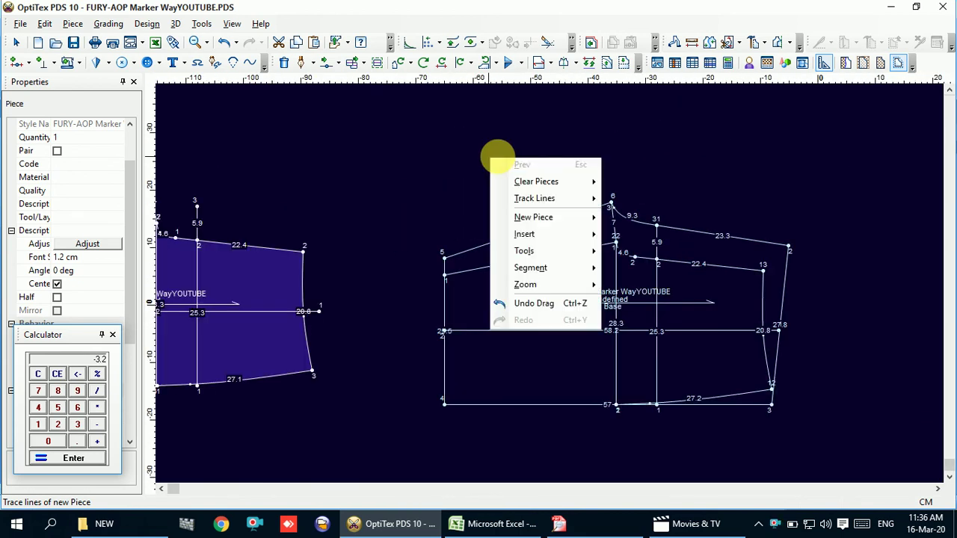
{"action": "left_click", "coordinate": [536, 168]}
{"action": "left_click", "coordinate": [551, 278]}
{"action": "left_click", "coordinate": [270, 293]}
{"action": "middle_click_drag", "start_coordinate": [300, 309], "coordinate": [551, 277]}
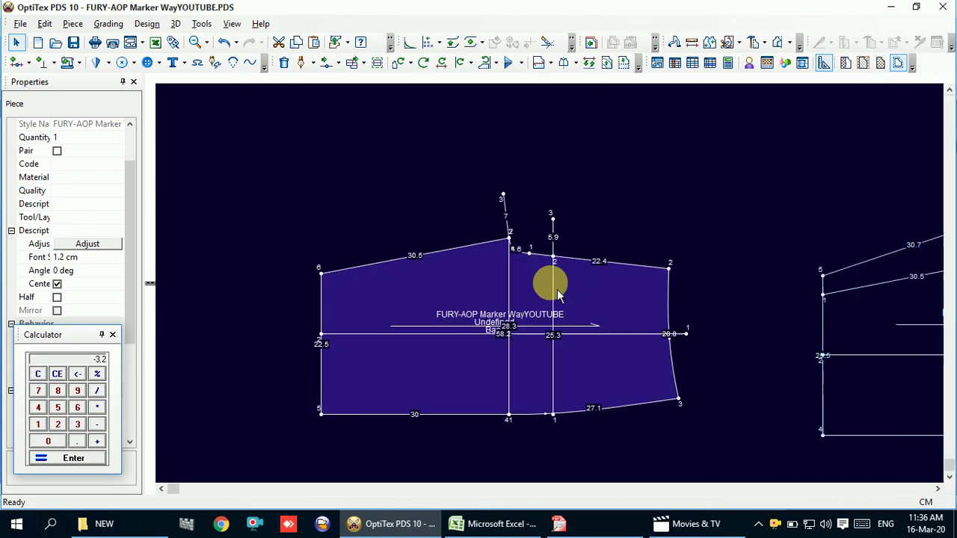
{"action": "scroll", "coordinate": [555, 280], "scroll_direction": "up", "scroll_amount": 2}
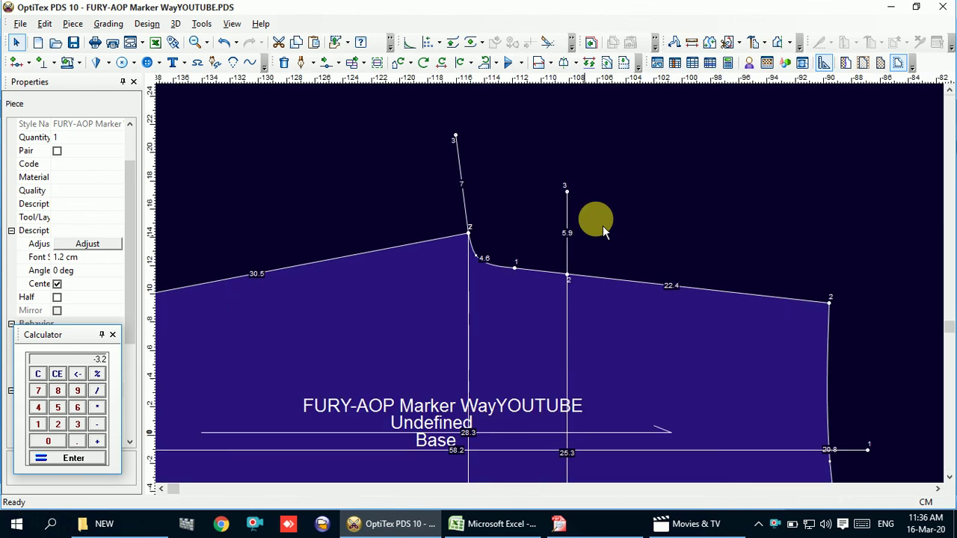
- Trim the two inner lines sticking above the top edge of the new piece
{"action": "left_click", "coordinate": [554, 44]}
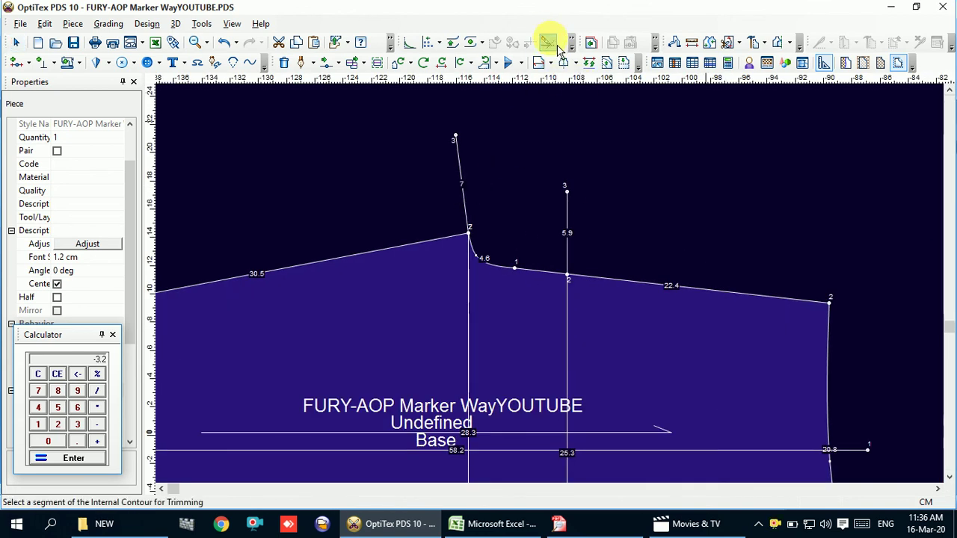
{"action": "left_click", "coordinate": [458, 152]}
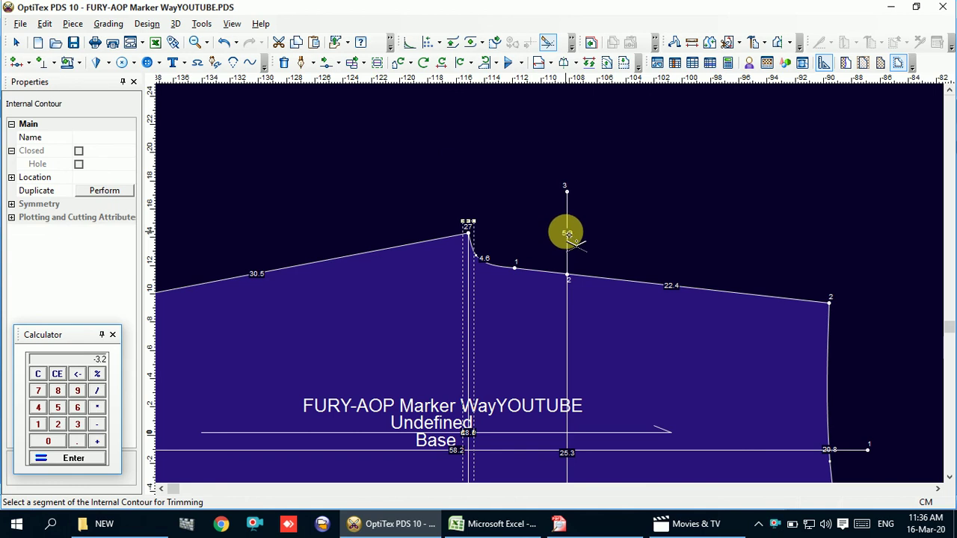
{"action": "right_click", "coordinate": [524, 197]}
{"action": "left_click", "coordinate": [684, 227]}
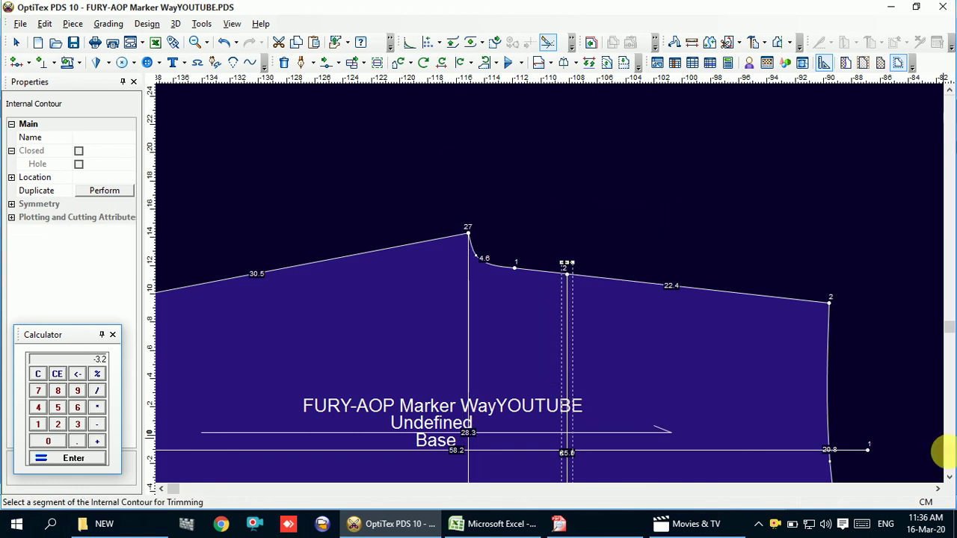
{"action": "scroll", "coordinate": [521, 289], "scroll_direction": "down", "scroll_amount": 1}
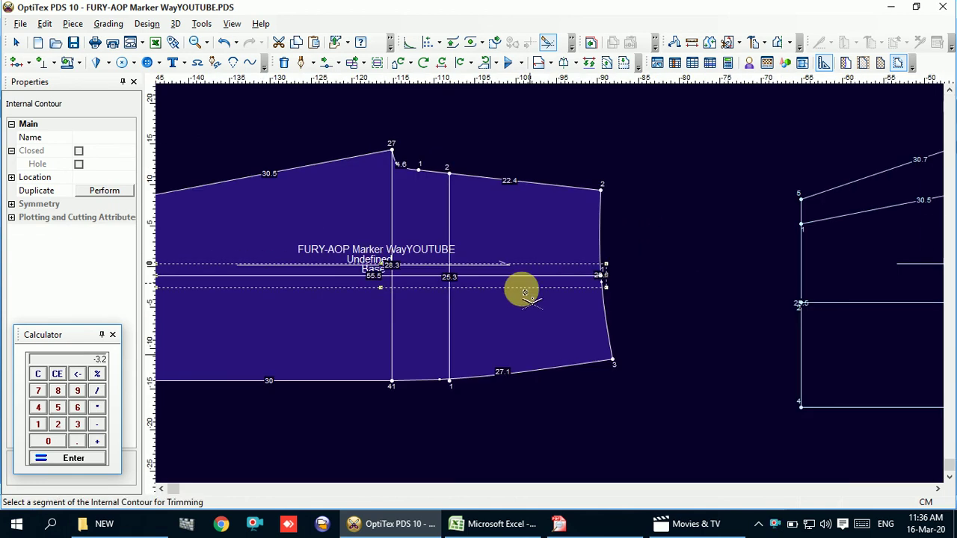
{"action": "scroll", "coordinate": [527, 299], "scroll_direction": "up", "scroll_amount": 3}
{"action": "scroll", "coordinate": [526, 300], "scroll_direction": "up", "scroll_amount": 2}
{"action": "scroll", "coordinate": [557, 236], "scroll_direction": "up", "scroll_amount": 1}
{"action": "scroll", "coordinate": [499, 260], "scroll_direction": "down", "scroll_amount": 1}
{"action": "scroll", "coordinate": [523, 273], "scroll_direction": "up", "scroll_amount": 2}
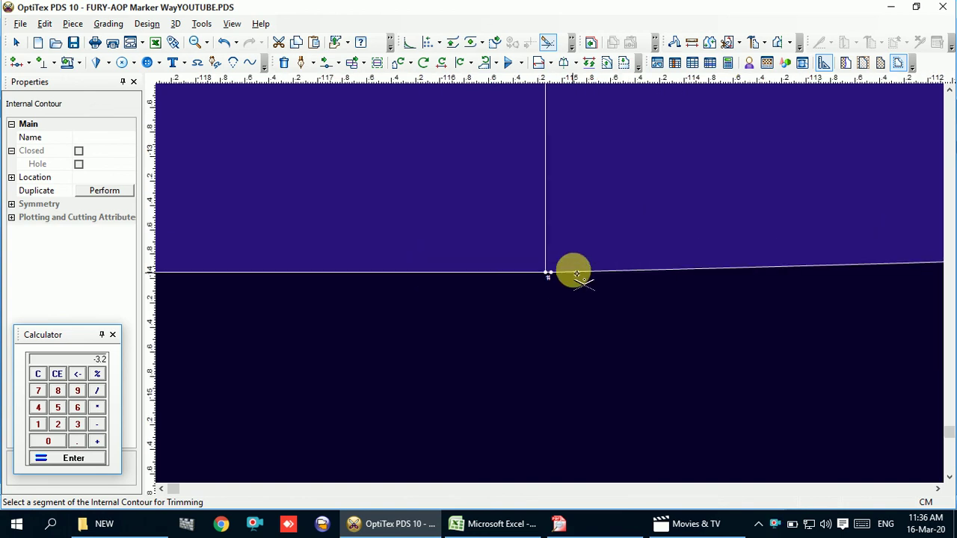
{"action": "scroll", "coordinate": [576, 272], "scroll_direction": "up", "scroll_amount": 1}
- Delete stray point 4 on the edge, then undo to restore it
{"action": "right_click", "coordinate": [554, 142]}
{"action": "left_click", "coordinate": [609, 167]}
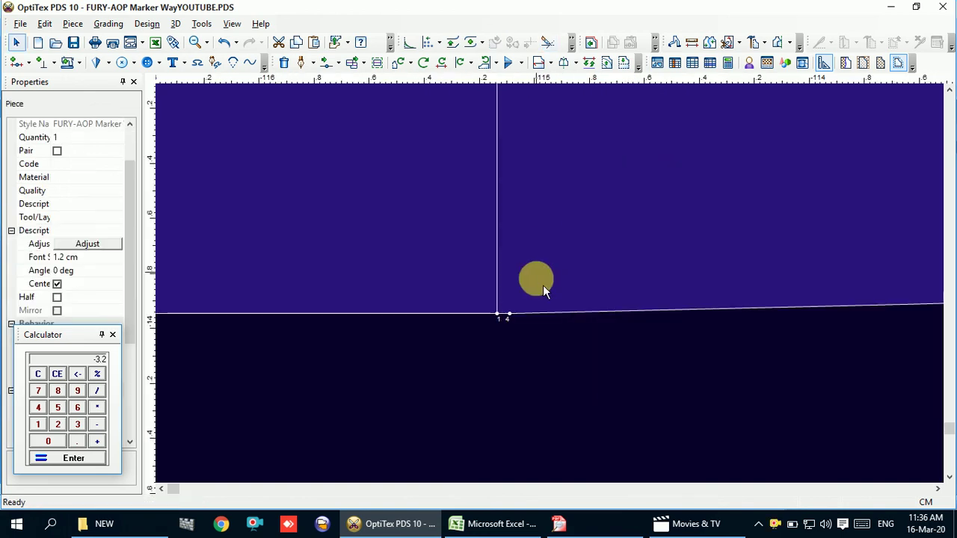
{"action": "left_click", "coordinate": [513, 320]}
{"action": "key", "text": "Delete"}
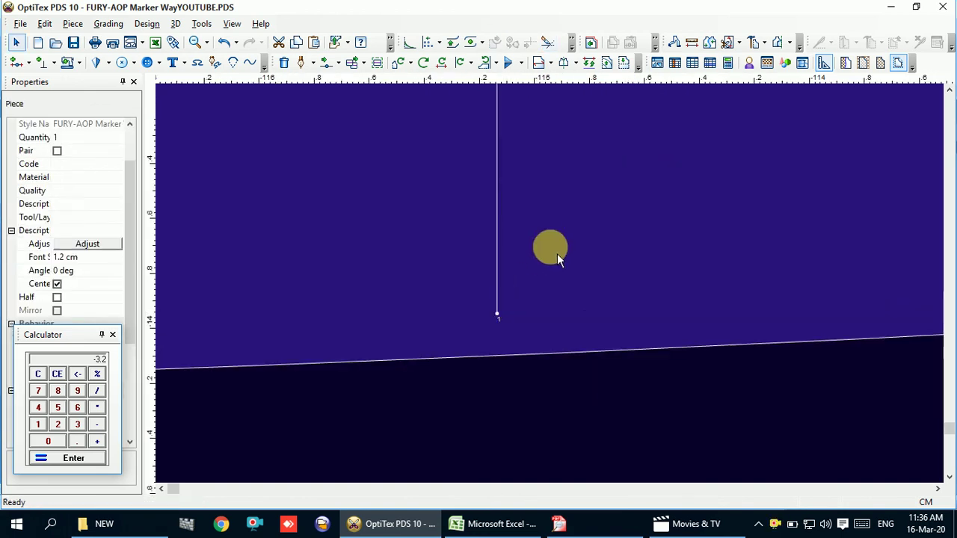
{"action": "key", "text": "ctrl+z"}
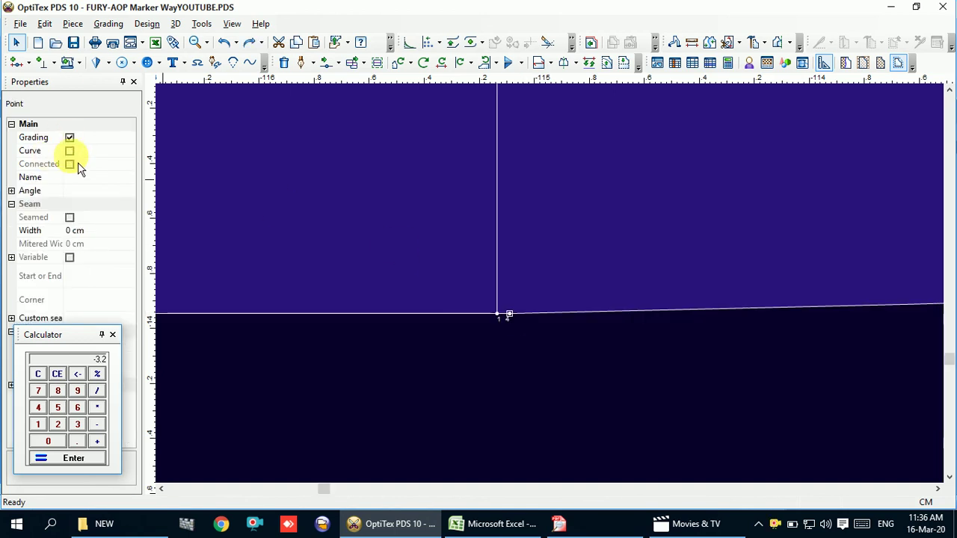
- Finish the hem contour point edit, deselect it and zoom out to the whole piece
{"action": "left_click", "coordinate": [78, 164]}
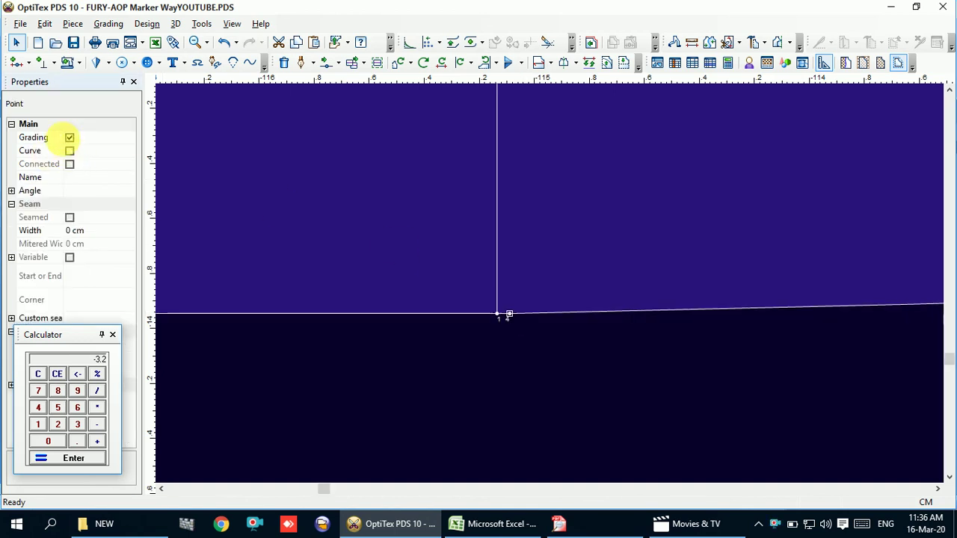
{"action": "left_click", "coordinate": [263, 134]}
{"action": "scroll", "coordinate": [557, 291], "scroll_direction": "down", "scroll_amount": 2}
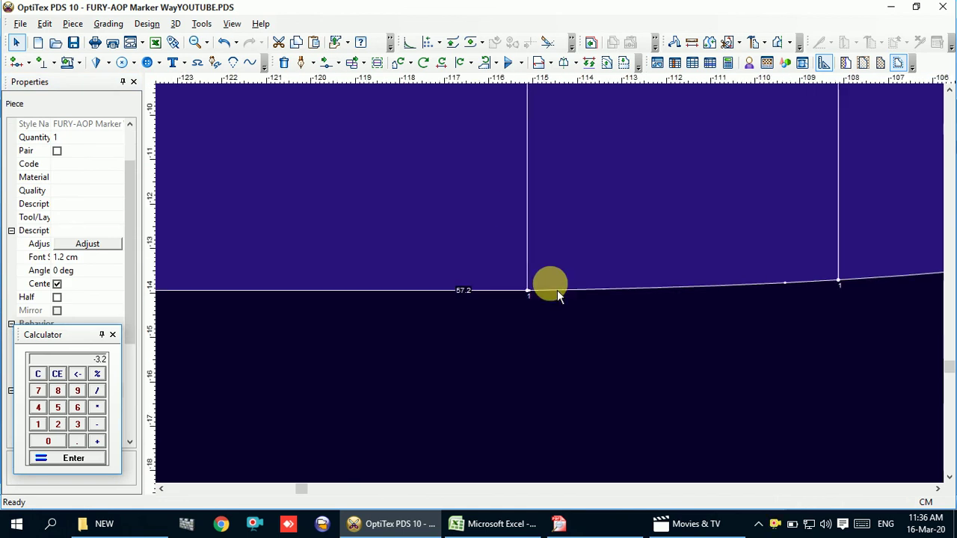
{"action": "scroll", "coordinate": [557, 290], "scroll_direction": "down", "scroll_amount": 1}
{"action": "scroll", "coordinate": [557, 290], "scroll_direction": "down", "scroll_amount": 2}
{"action": "scroll", "coordinate": [557, 290], "scroll_direction": "up", "scroll_amount": 1}
{"action": "scroll", "coordinate": [557, 291], "scroll_direction": "up", "scroll_amount": 1}
{"action": "scroll", "coordinate": [553, 287], "scroll_direction": "down", "scroll_amount": 1}
{"action": "scroll", "coordinate": [555, 286], "scroll_direction": "up", "scroll_amount": 1}
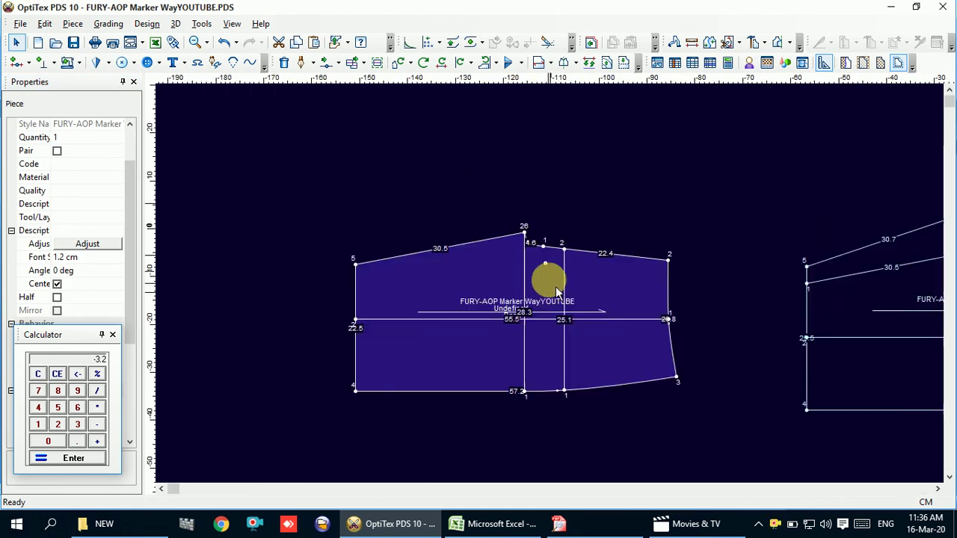
- Paste a copy of the trouser piece, flip it vertically and align its point 5 with the original's side
{"action": "scroll", "coordinate": [556, 290], "scroll_direction": "up", "scroll_amount": 2}
{"action": "scroll", "coordinate": [558, 290], "scroll_direction": "up", "scroll_amount": 2}
{"action": "left_click", "coordinate": [571, 285]}
{"action": "left_click", "coordinate": [603, 271]}
{"action": "scroll", "coordinate": [563, 313], "scroll_direction": "down", "scroll_amount": 2}
{"action": "scroll", "coordinate": [561, 313], "scroll_direction": "down", "scroll_amount": 1}
{"action": "scroll", "coordinate": [535, 296], "scroll_direction": "down", "scroll_amount": 1}
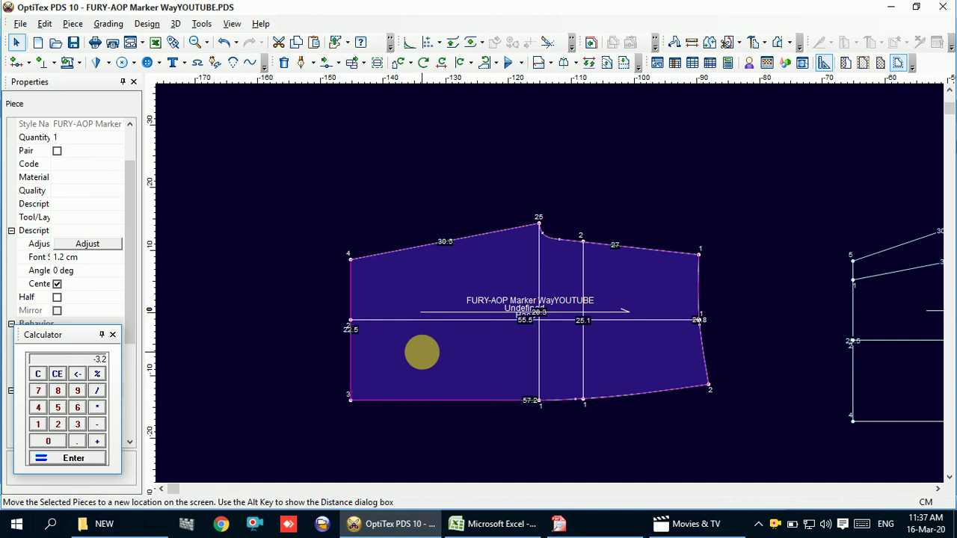
{"action": "scroll", "coordinate": [557, 295], "scroll_direction": "up", "scroll_amount": 1}
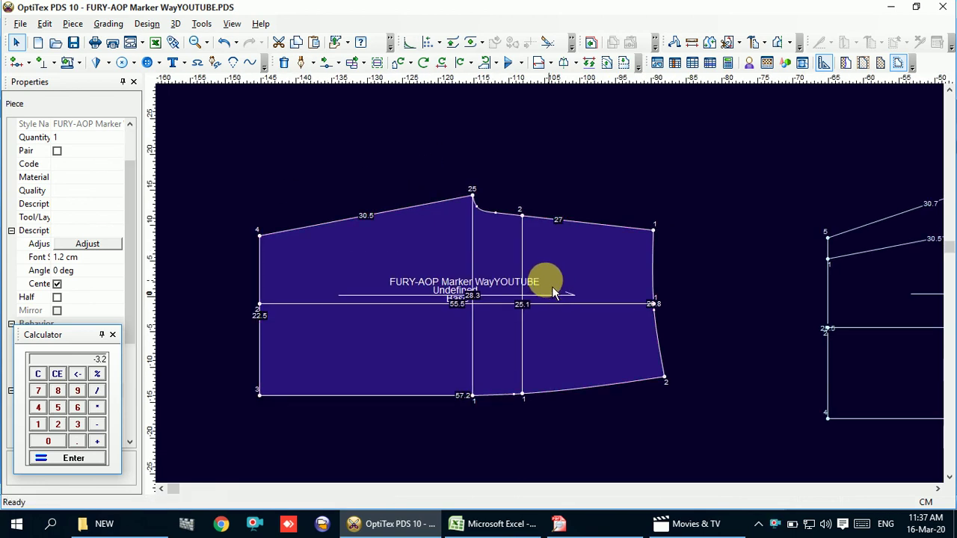
{"action": "left_click", "coordinate": [320, 49]}
{"action": "left_click", "coordinate": [513, 62]}
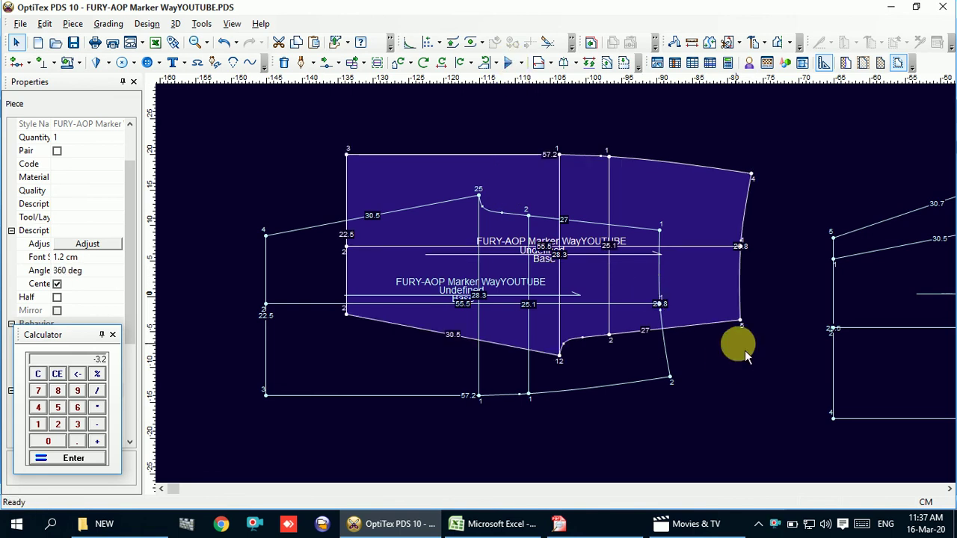
{"action": "left_click", "coordinate": [745, 326]}
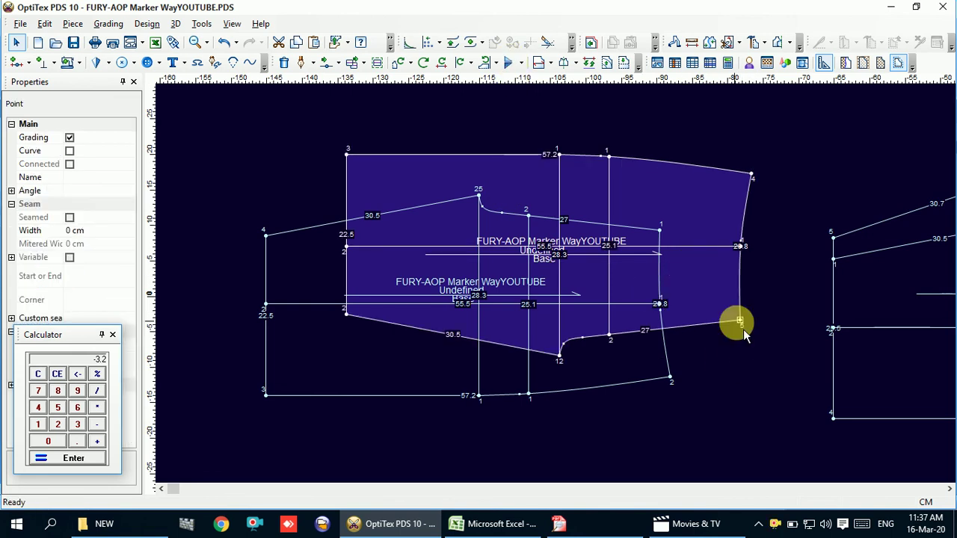
{"action": "mouse_move", "coordinate": [747, 323]}
{"action": "left_mouse_down"}
{"action": "mouse_move", "coordinate": [668, 243]}
{"action": "mouse_move", "coordinate": [651, 270]}
{"action": "left_mouse_up"}
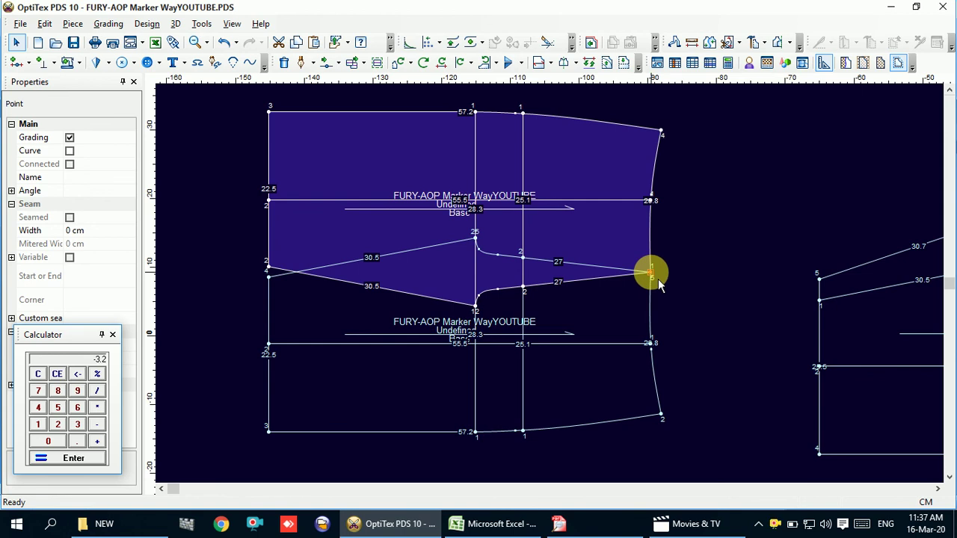
- Rotate the copy around point 5 to a new angle in the Angle of Rotation dialog
{"action": "key", "text": "r"}
{"action": "left_click", "coordinate": [267, 111]}
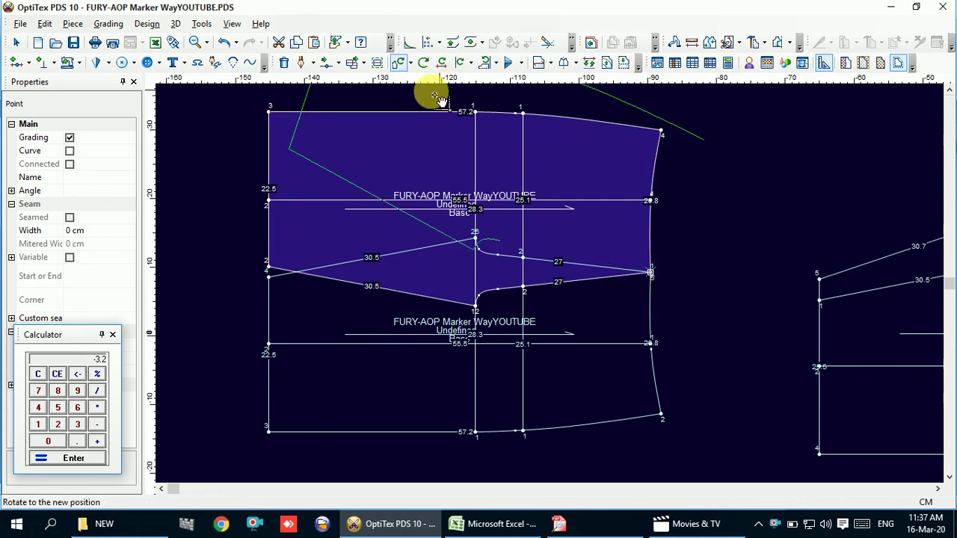
{"action": "left_click", "coordinate": [407, 98]}
{"action": "left_click", "coordinate": [171, 247]}
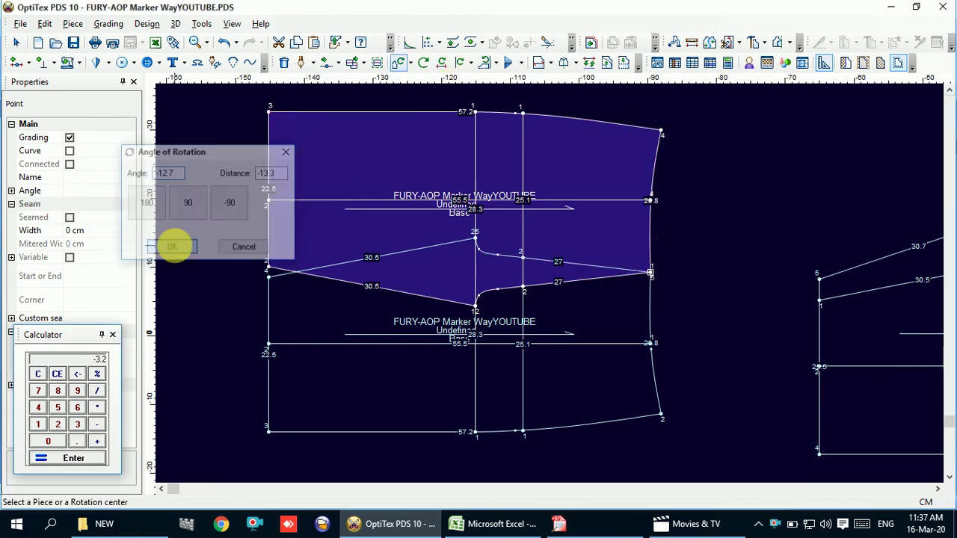
{"action": "scroll", "coordinate": [539, 294], "scroll_direction": "down", "scroll_amount": 2}
{"action": "scroll", "coordinate": [556, 279], "scroll_direction": "up", "scroll_amount": 3}
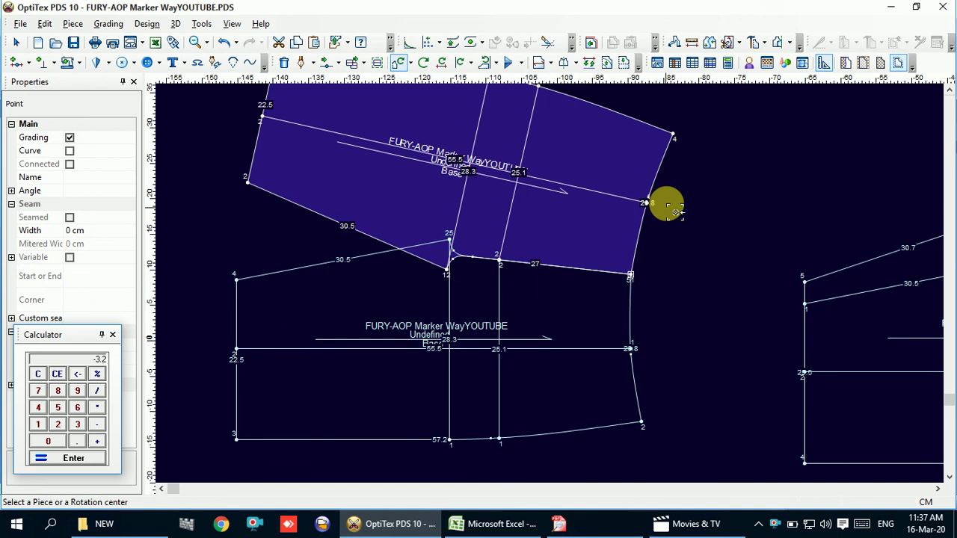
- Cut the rotated copy away and select the 30.5 internal line
{"action": "right_click", "coordinate": [733, 100]}
{"action": "left_click", "coordinate": [755, 119]}
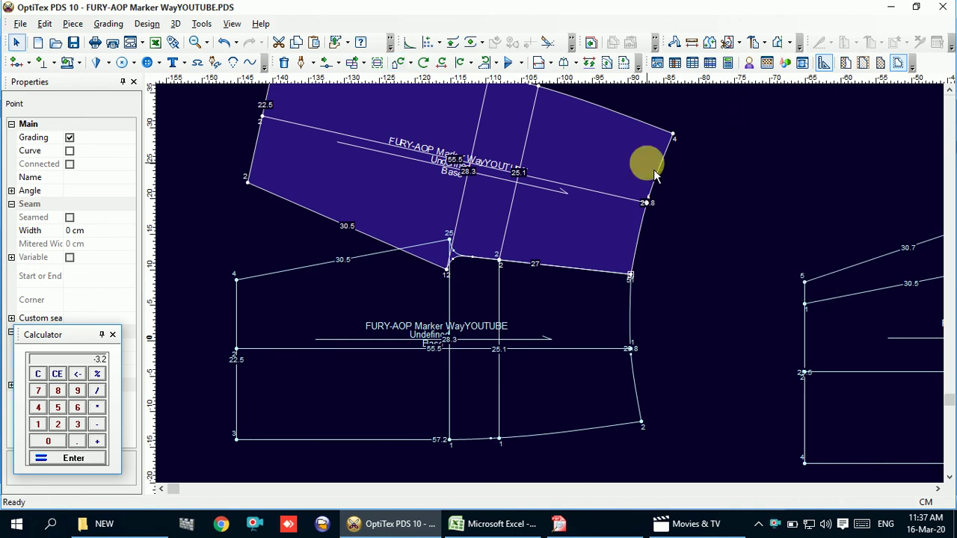
{"action": "left_click", "coordinate": [278, 42]}
{"action": "scroll", "coordinate": [758, 240], "scroll_direction": "down", "scroll_amount": 2}
{"action": "scroll", "coordinate": [608, 304], "scroll_direction": "up", "scroll_amount": 2}
{"action": "left_click", "coordinate": [492, 169]}
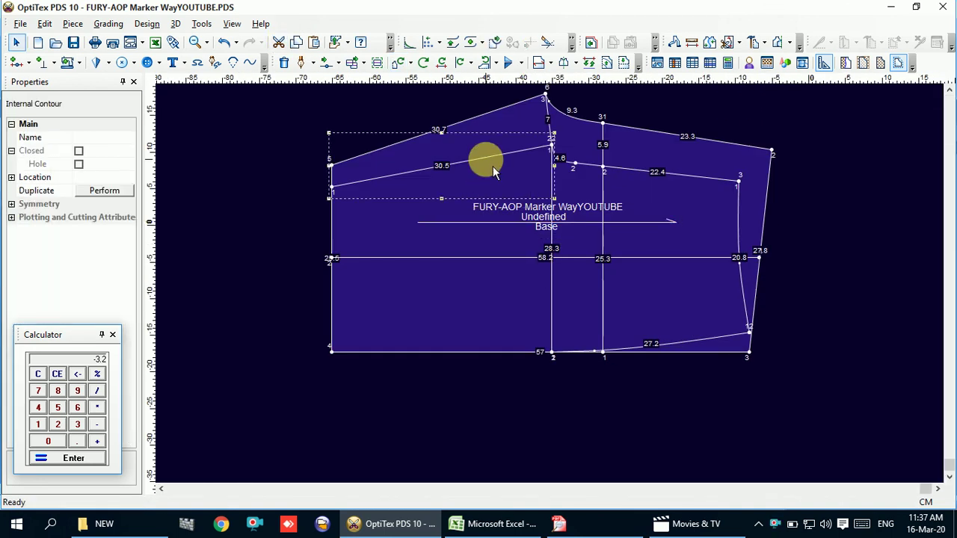
- Delete the 30.5, 4.6/22.4, right-side and 27.2 internal lines and two stray vertical-line points
{"action": "key", "text": "Delete"}
{"action": "left_click", "coordinate": [576, 162]}
{"action": "key", "text": "Delete"}
{"action": "left_click", "coordinate": [552, 141]}
{"action": "key", "text": "Delete"}
{"action": "left_click", "coordinate": [604, 172]}
{"action": "key", "text": "Delete"}
{"action": "left_click", "coordinate": [737, 272]}
{"action": "key", "text": "Delete"}
{"action": "left_click", "coordinate": [715, 338]}
{"action": "key", "text": "Delete"}
{"action": "left_click", "coordinate": [675, 301]}
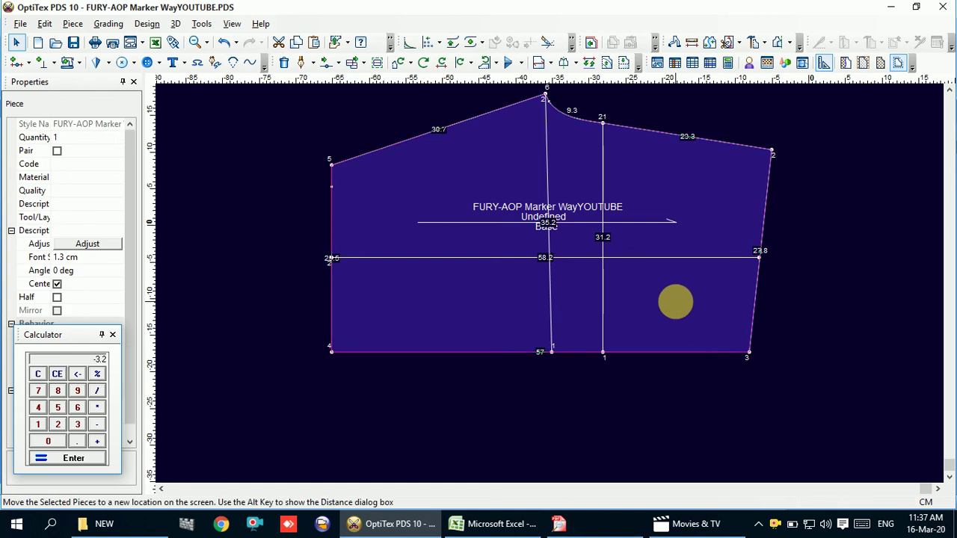
- Clear the Calculator with C
{"action": "scroll", "coordinate": [523, 288], "scroll_direction": "down", "scroll_amount": 1}
{"action": "scroll", "coordinate": [557, 296], "scroll_direction": "up", "scroll_amount": 2}
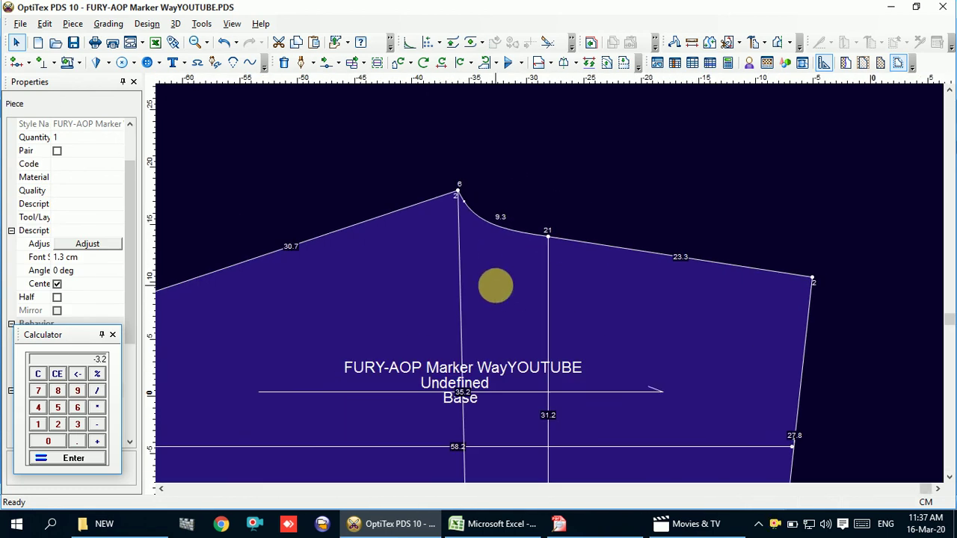
{"action": "scroll", "coordinate": [523, 298], "scroll_direction": "down", "scroll_amount": 2}
{"action": "scroll", "coordinate": [551, 291], "scroll_direction": "up", "scroll_amount": 2}
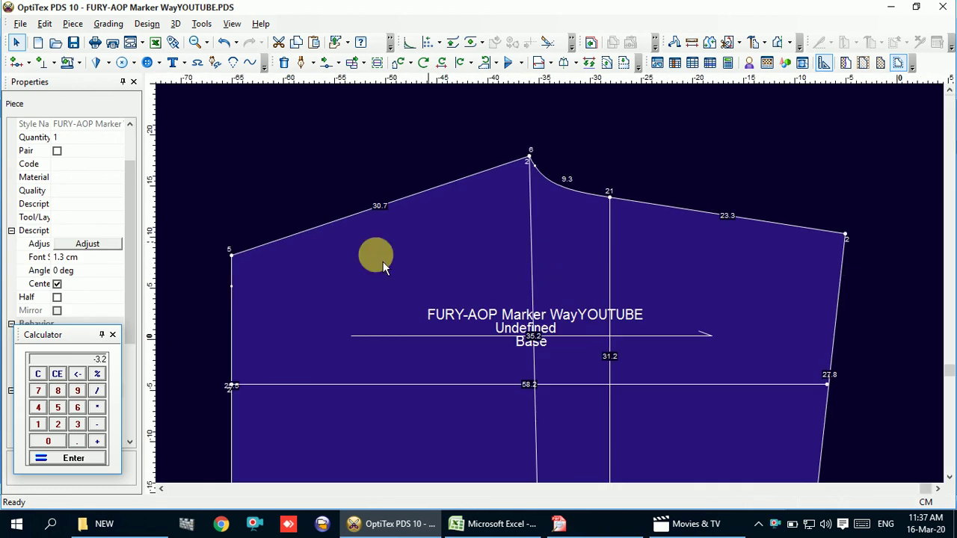
{"action": "left_click", "coordinate": [38, 375]}
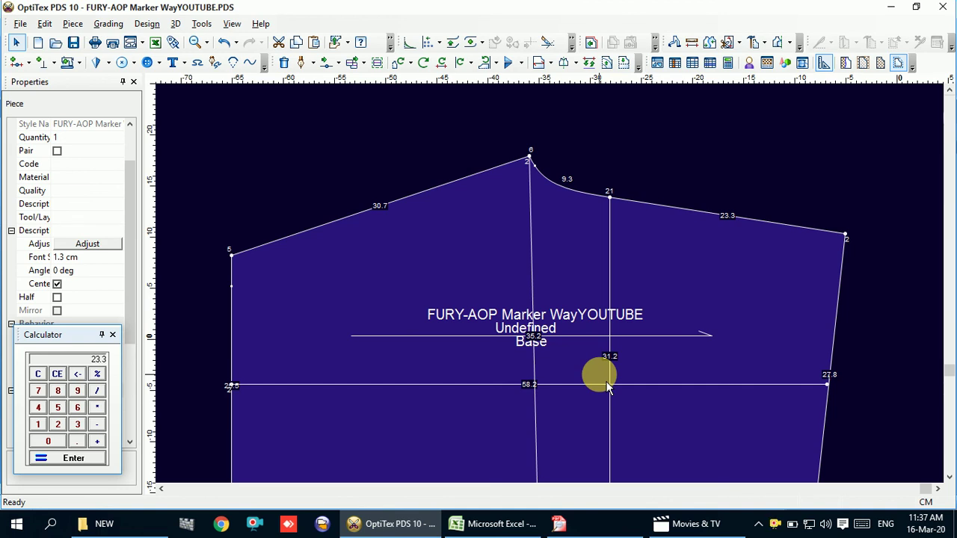
{"action": "scroll", "coordinate": [544, 380], "scroll_direction": "down", "scroll_amount": 2}
- Read the 32/42 back rise value of 38 in the Excel size spec chart, then return to OptiTex
{"action": "left_click", "coordinate": [486, 523]}
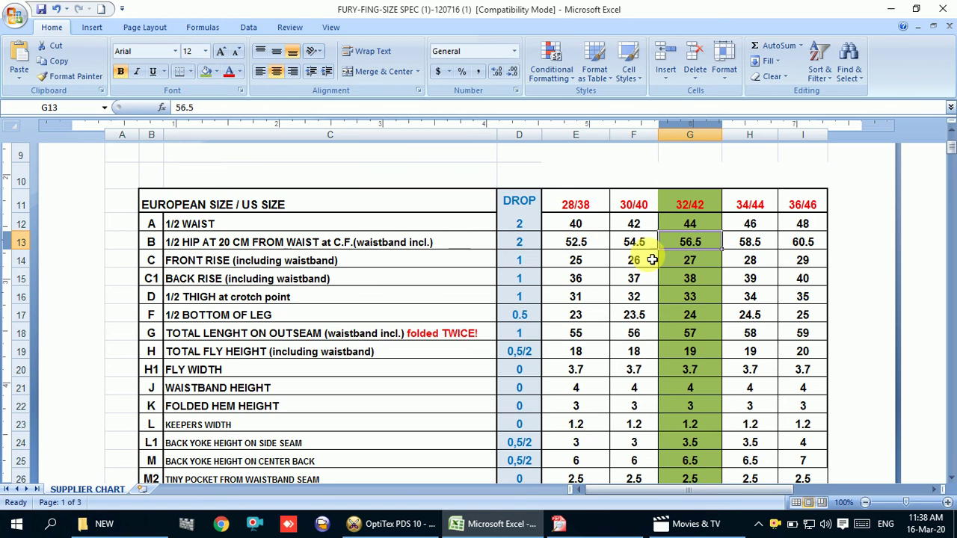
{"action": "left_click", "coordinate": [224, 281]}
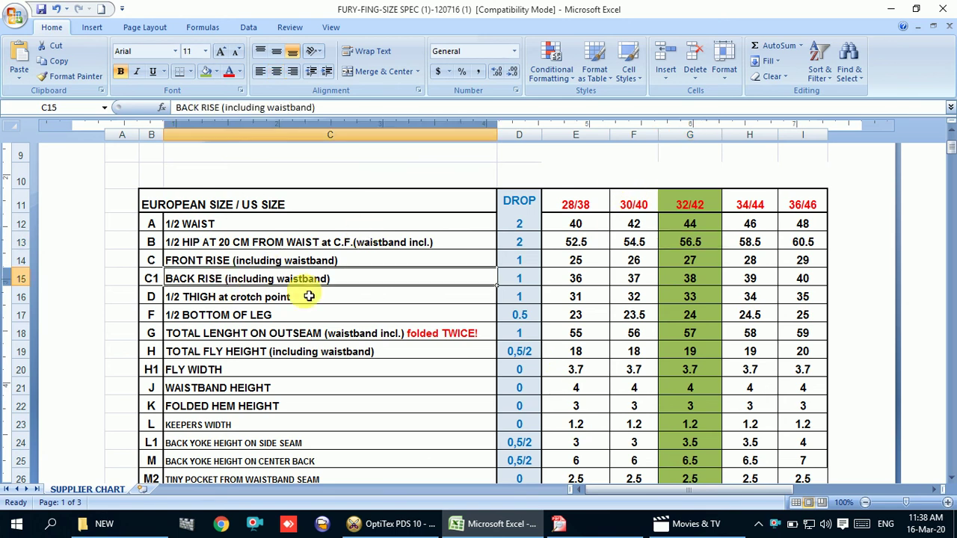
{"action": "left_click", "coordinate": [712, 281]}
{"action": "left_click", "coordinate": [558, 523]}
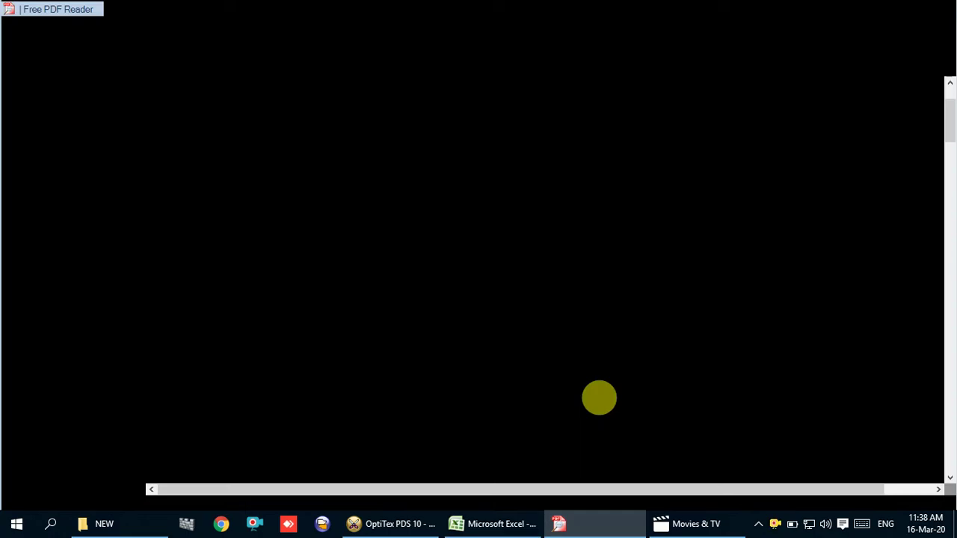
{"action": "left_click", "coordinate": [493, 524]}
{"action": "mouse_move", "coordinate": [390, 523]}
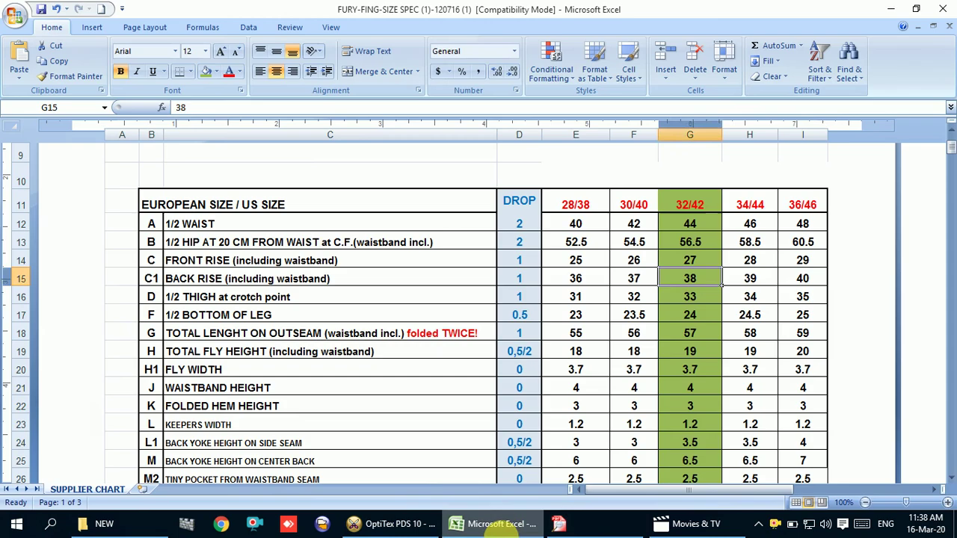
{"action": "left_click", "coordinate": [404, 524]}
- Move the right-side points 5.4 cm right (X 5.4, Y 0) so the middle line reads 63.6
{"action": "scroll", "coordinate": [618, 217], "scroll_direction": "up", "scroll_amount": 3}
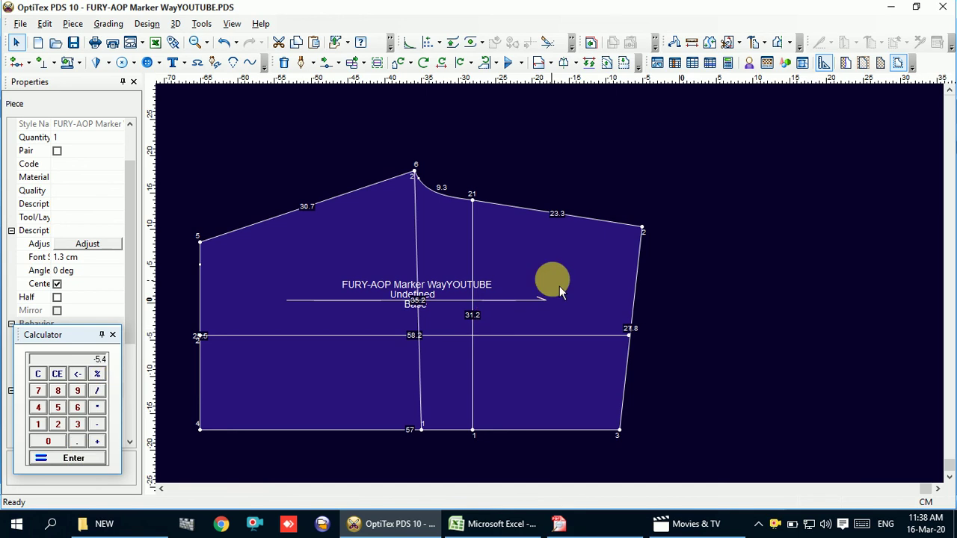
{"action": "mouse_move", "coordinate": [741, 161]}
{"action": "left_mouse_down"}
{"action": "mouse_move", "coordinate": [647, 379]}
{"action": "mouse_move", "coordinate": [582, 474]}
{"action": "mouse_move", "coordinate": [574, 467]}
{"action": "left_mouse_up"}
{"action": "left_click", "coordinate": [643, 231]}
{"action": "key", "text": "Return"}
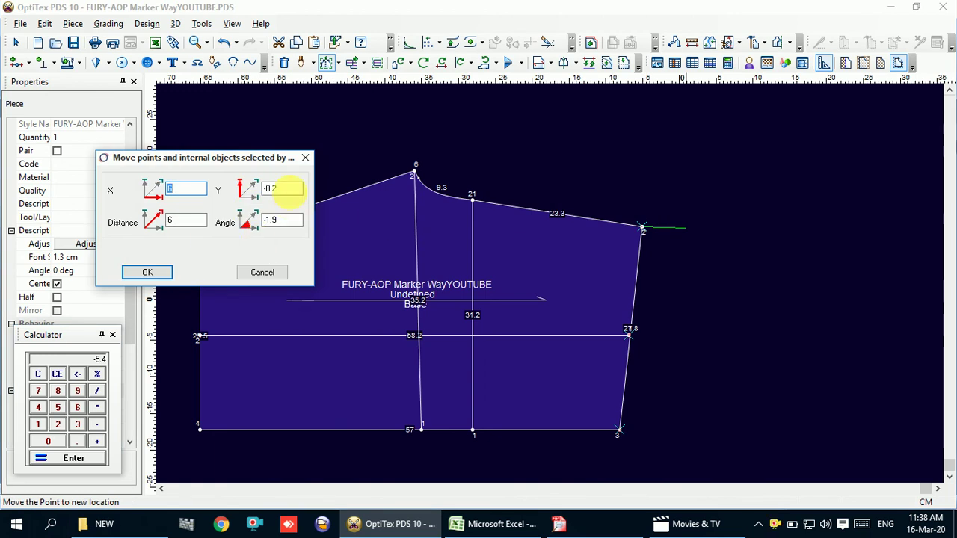
{"action": "type", "text": "0"}
{"action": "left_click_drag", "start_coordinate": [173, 226], "coordinate": [215, 230]}
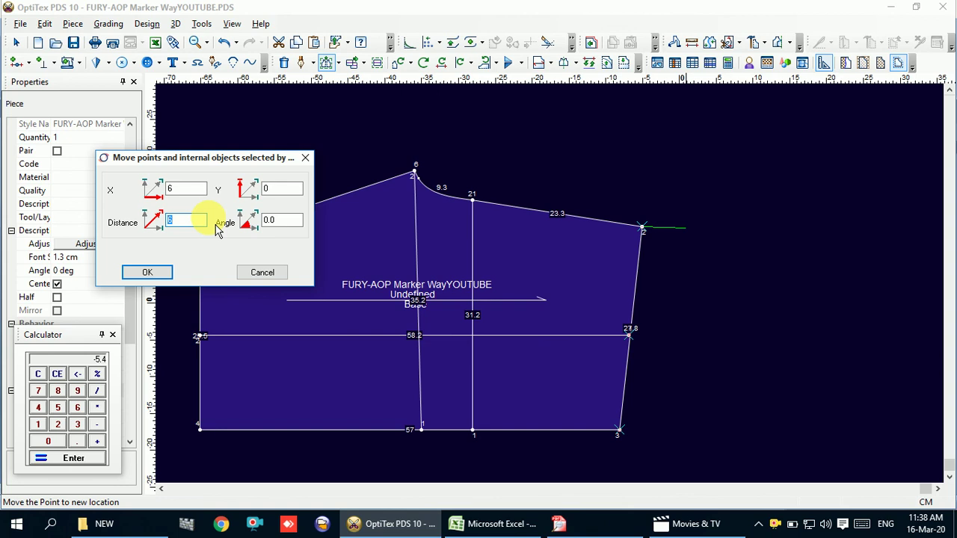
{"action": "type", "text": "5.4"}
{"action": "key", "text": "Return"}
{"action": "right_click", "coordinate": [656, 141]}
{"action": "key", "text": "Escape"}
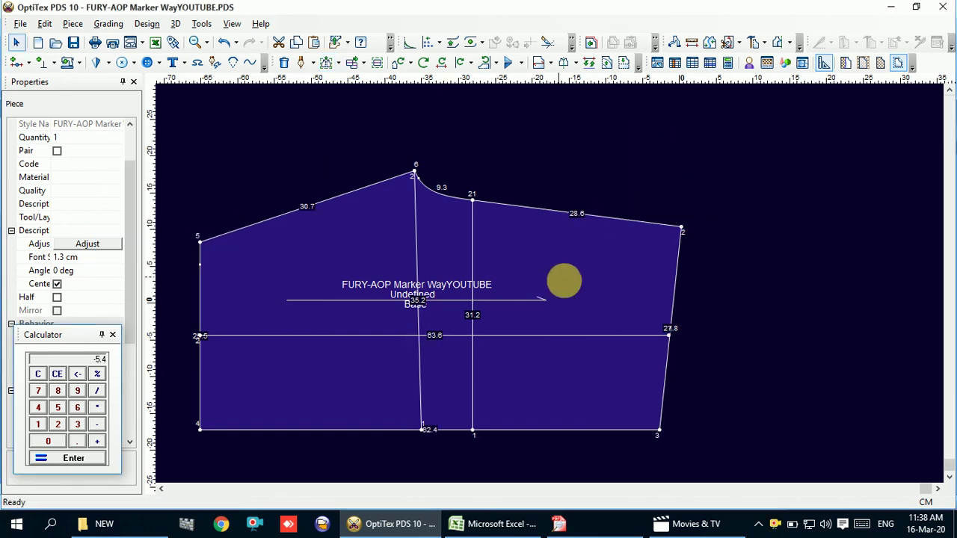
- Drag the front piece over the back piece to compare them, then undo the move
{"action": "scroll", "coordinate": [561, 274], "scroll_direction": "up", "scroll_amount": 2}
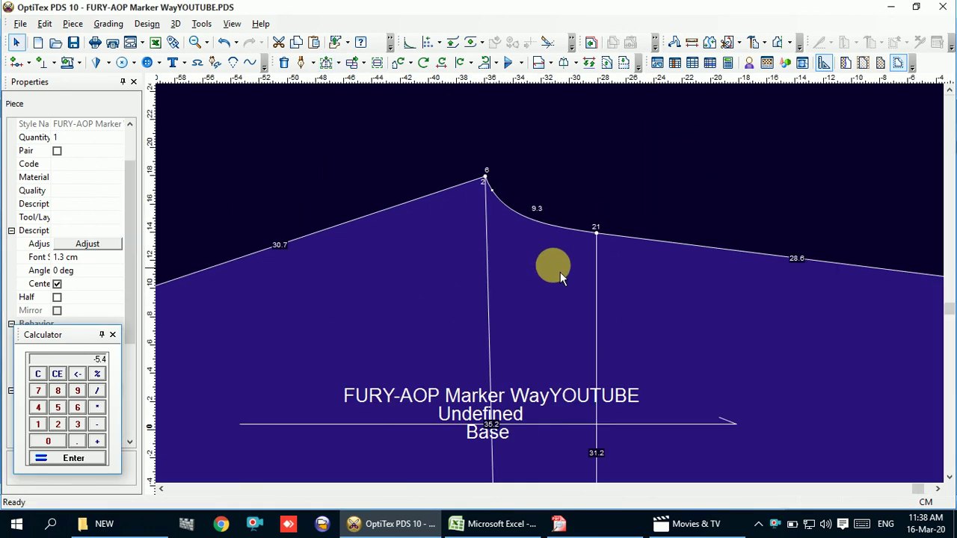
{"action": "scroll", "coordinate": [650, 320], "scroll_direction": "down", "scroll_amount": 1}
{"action": "scroll", "coordinate": [548, 284], "scroll_direction": "down", "scroll_amount": 2}
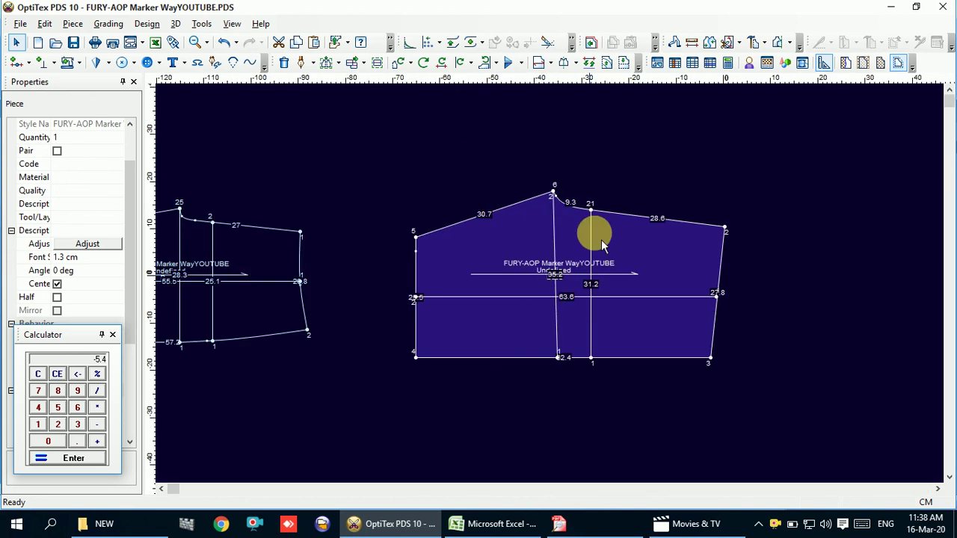
{"action": "scroll", "coordinate": [471, 265], "scroll_direction": "down", "scroll_amount": 1}
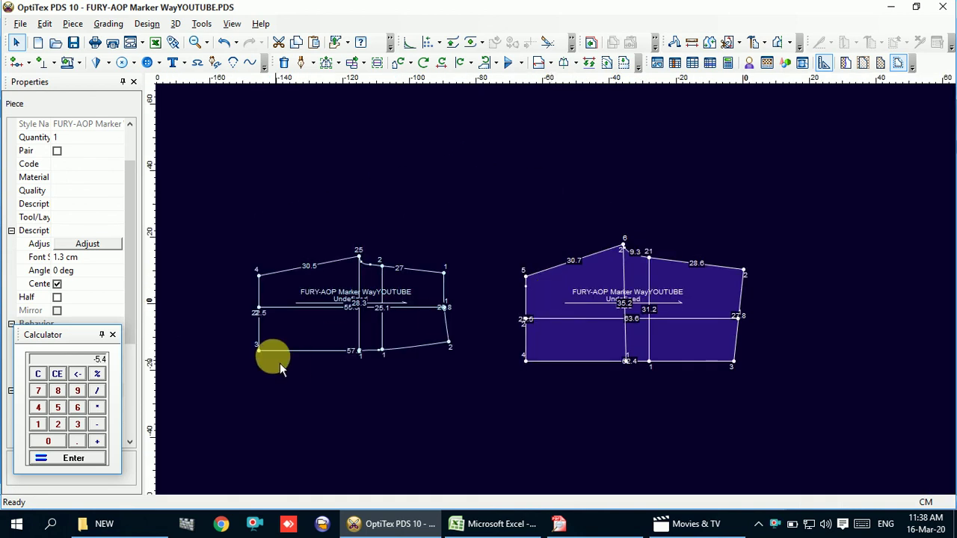
{"action": "left_click_drag", "start_coordinate": [264, 357], "coordinate": [531, 363]}
{"action": "scroll", "coordinate": [551, 280], "scroll_direction": "up", "scroll_amount": 2}
{"action": "scroll", "coordinate": [553, 289], "scroll_direction": "down", "scroll_amount": 1}
{"action": "scroll", "coordinate": [557, 291], "scroll_direction": "down", "scroll_amount": 1}
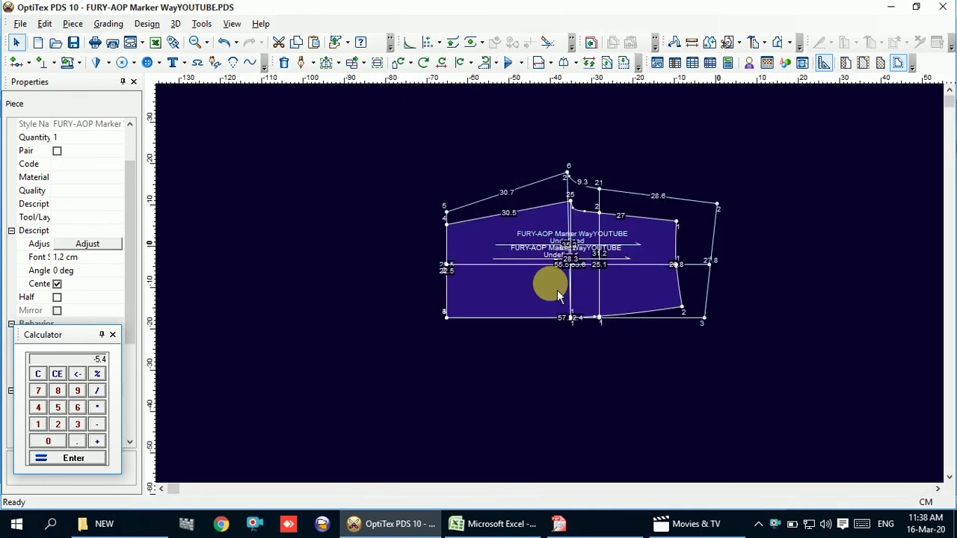
{"action": "key", "text": "ctrl+z"}
{"action": "scroll", "coordinate": [559, 284], "scroll_direction": "down", "scroll_amount": 1}
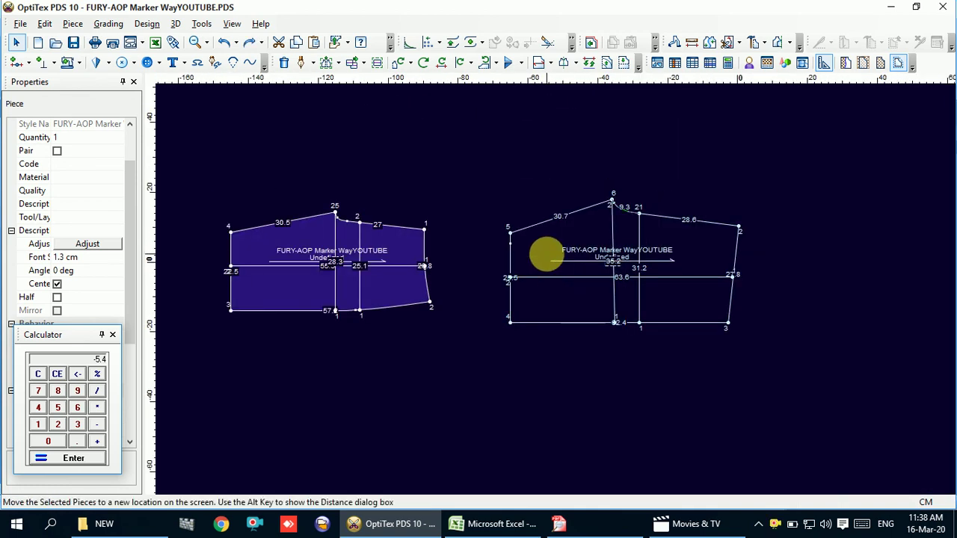
- Paste a copy of the back piece, flip it vertically and move it onto the lower piece
{"action": "left_click", "coordinate": [555, 267]}
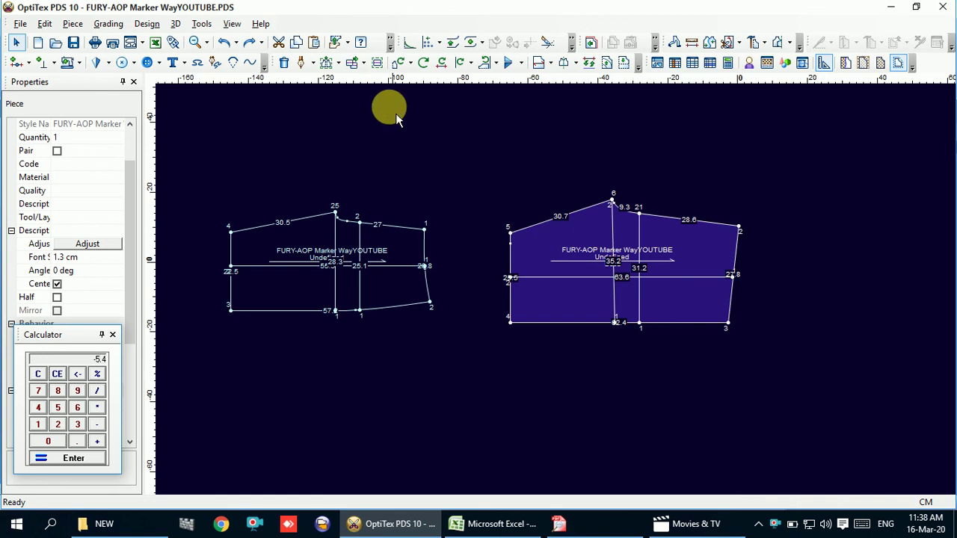
{"action": "left_click", "coordinate": [314, 43]}
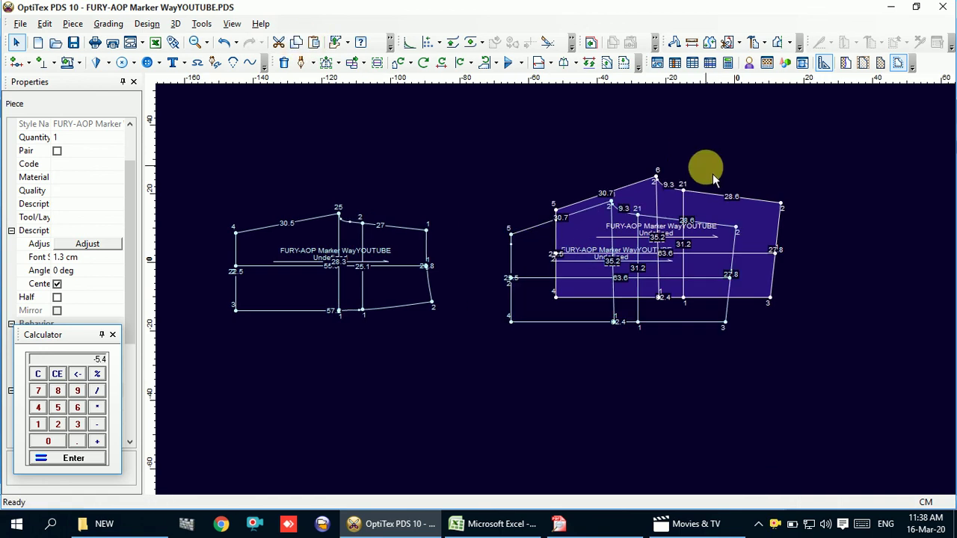
{"action": "left_click_drag", "start_coordinate": [635, 177], "coordinate": [617, 131]}
{"action": "left_click", "coordinate": [618, 131]}
{"action": "scroll", "coordinate": [555, 284], "scroll_direction": "down", "scroll_amount": 1}
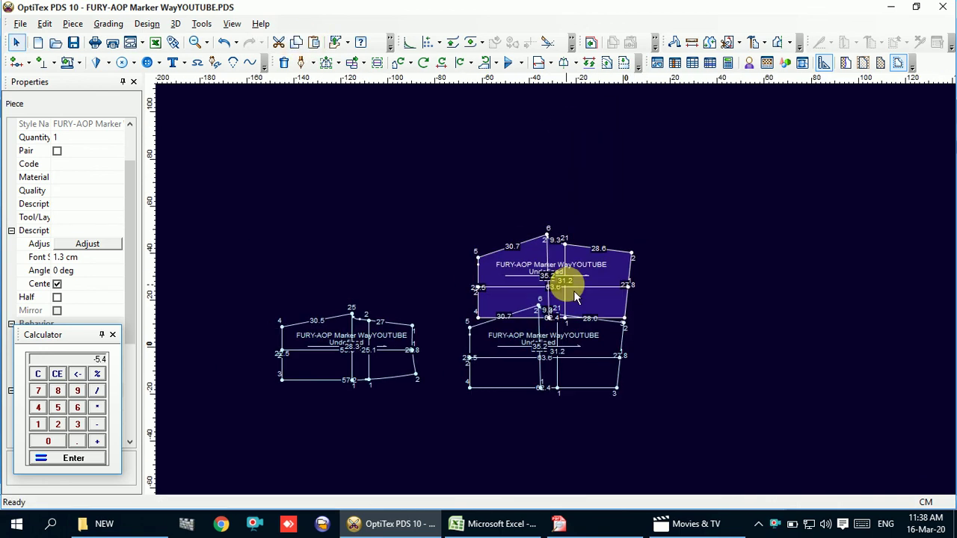
{"action": "left_click", "coordinate": [508, 62]}
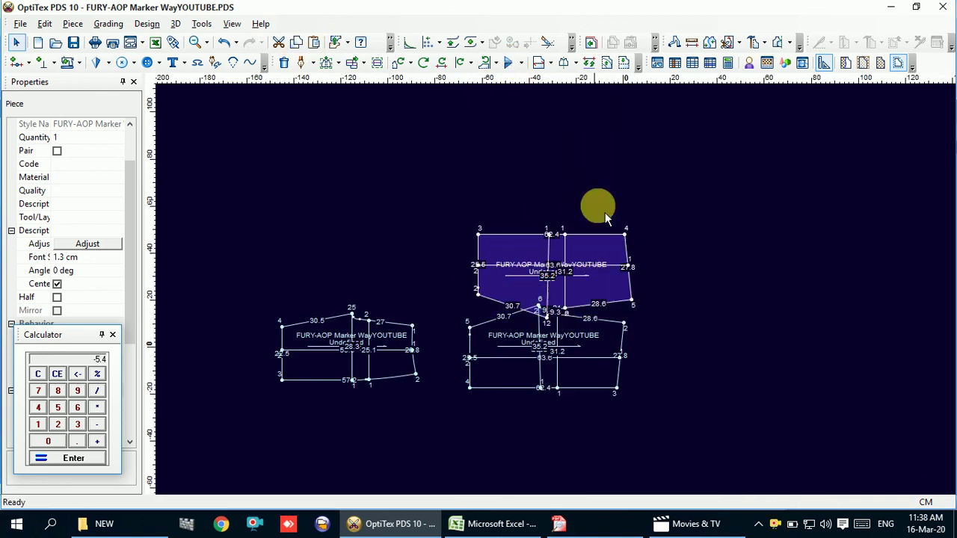
{"action": "scroll", "coordinate": [599, 265], "scroll_direction": "up", "scroll_amount": 2}
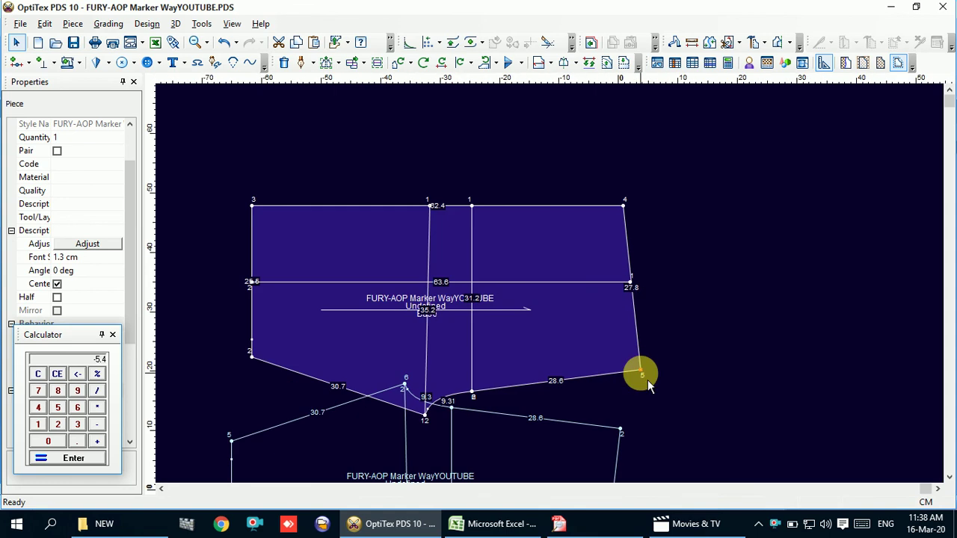
{"action": "left_click_drag", "start_coordinate": [647, 379], "coordinate": [627, 423]}
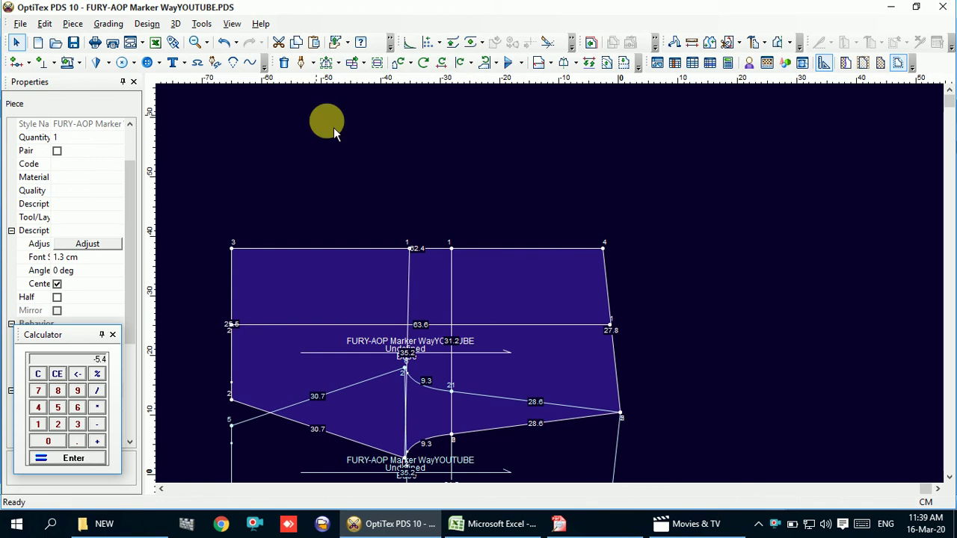
- Rotate the flipped copy as a whole piece to line it up with the original
{"action": "left_click", "coordinate": [406, 63]}
{"action": "left_click", "coordinate": [419, 86]}
{"action": "left_click", "coordinate": [624, 417]}
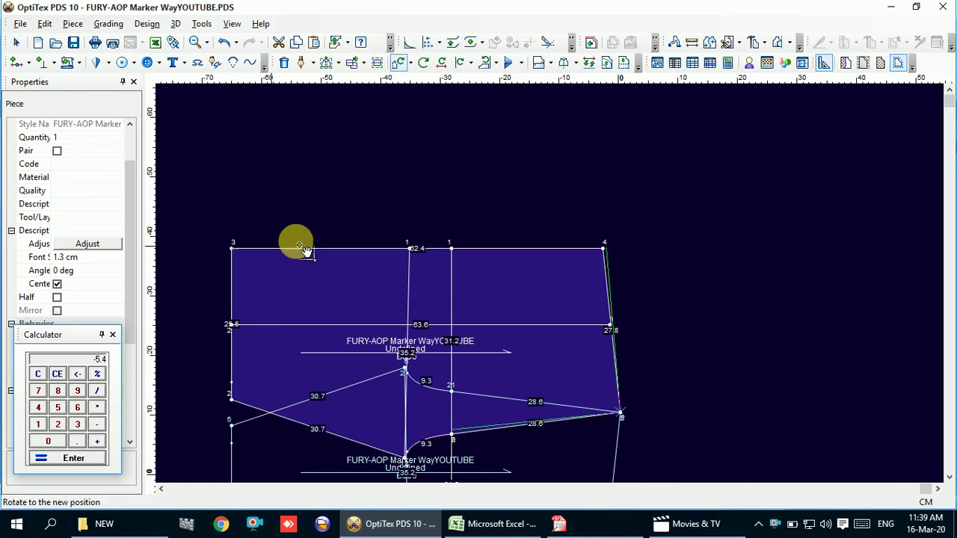
{"action": "left_click", "coordinate": [385, 238]}
{"action": "left_click", "coordinate": [171, 248]}
{"action": "scroll", "coordinate": [422, 323], "scroll_direction": "down", "scroll_amount": 2}
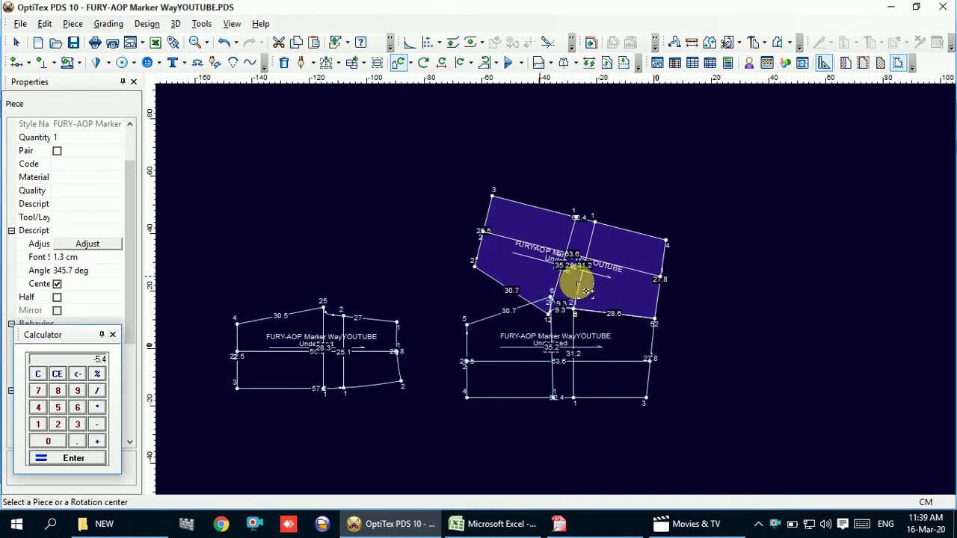
{"action": "scroll", "coordinate": [551, 282], "scroll_direction": "up", "scroll_amount": 2}
{"action": "right_click", "coordinate": [721, 175]}
{"action": "left_click", "coordinate": [763, 183]}
- Cut the temporary rotated copy from the canvas
{"action": "scroll", "coordinate": [544, 307], "scroll_direction": "down", "scroll_amount": 1}
{"action": "scroll", "coordinate": [544, 306], "scroll_direction": "down", "scroll_amount": 2}
{"action": "left_click", "coordinate": [288, 48]}
{"action": "left_click", "coordinate": [494, 299]}
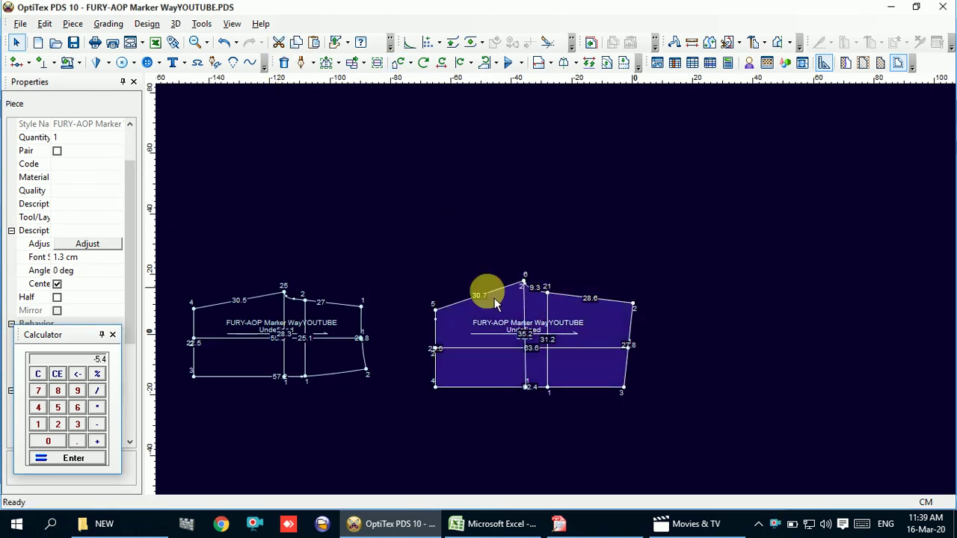
- Save the pattern and dismiss the missing piece-names warning so pieces get names like P2
{"action": "left_click", "coordinate": [348, 314]}
{"action": "scroll", "coordinate": [524, 370], "scroll_direction": "up", "scroll_amount": 2}
{"action": "scroll", "coordinate": [524, 277], "scroll_direction": "down", "scroll_amount": 2}
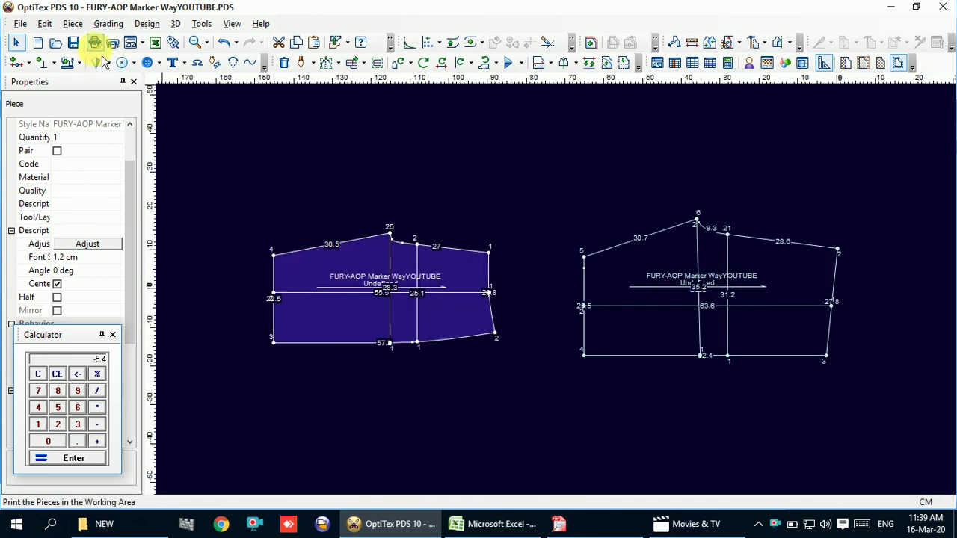
{"action": "left_click", "coordinate": [73, 42]}
{"action": "left_click", "coordinate": [432, 302]}
{"action": "scroll", "coordinate": [71, 168], "scroll_direction": "up", "scroll_amount": 1}
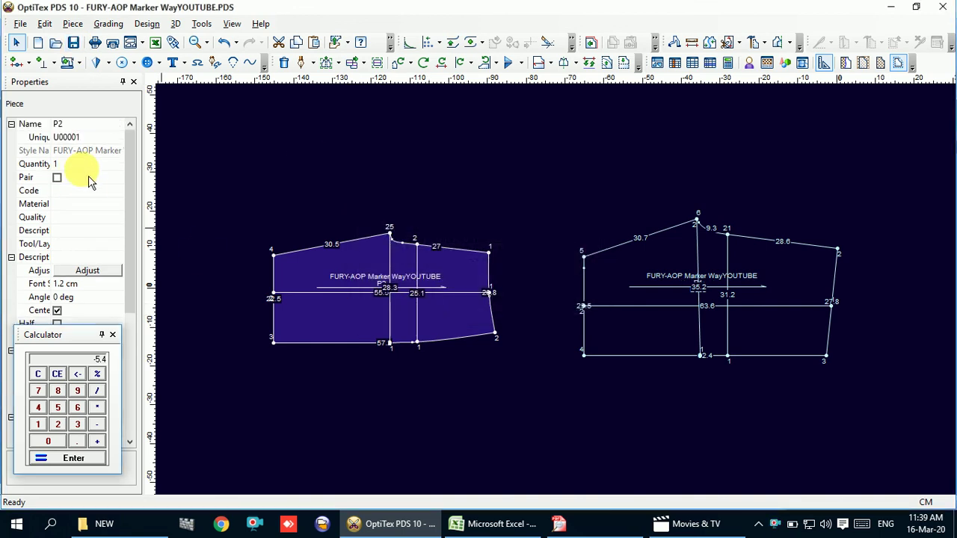
{"action": "scroll", "coordinate": [84, 173], "scroll_direction": "up", "scroll_amount": 1}
- Name the left piece FRONT PART 1X2 and mark it as a pair
{"action": "left_click", "coordinate": [58, 150]}
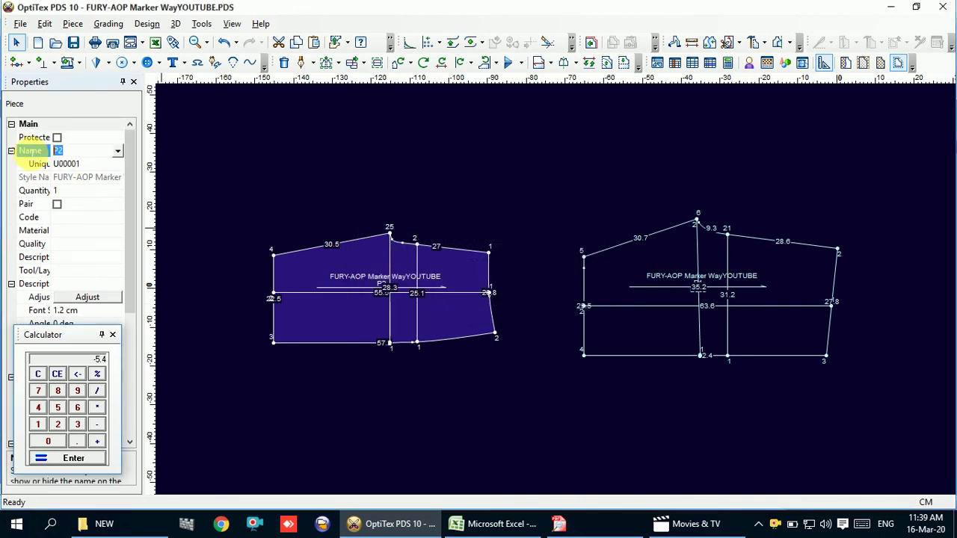
{"action": "type", "text": "f"}
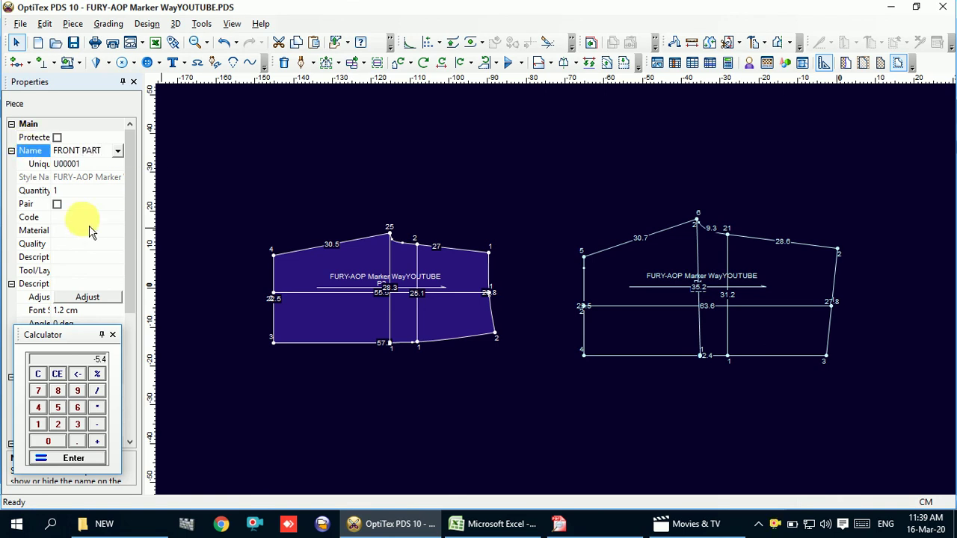
{"action": "left_click", "coordinate": [61, 207]}
{"action": "left_click", "coordinate": [59, 206]}
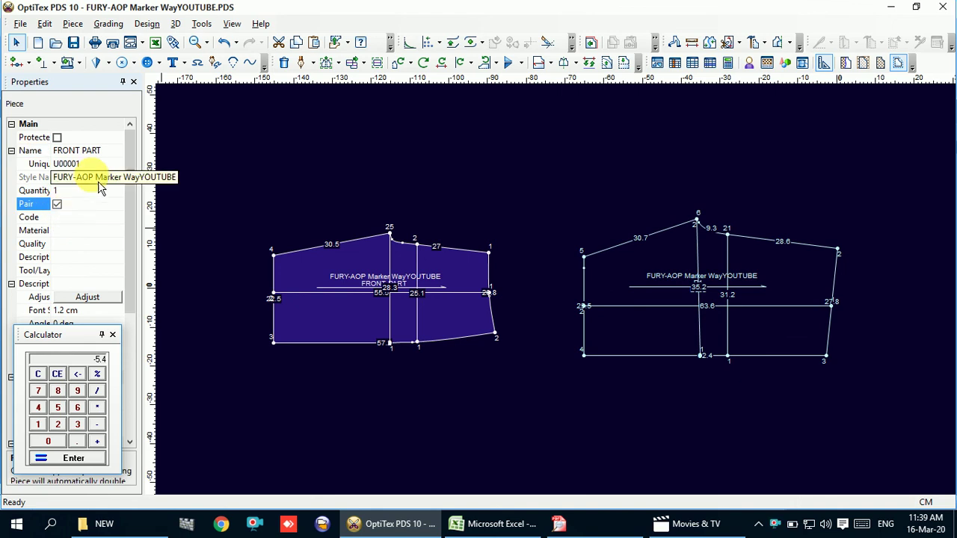
{"action": "left_click", "coordinate": [109, 151]}
{"action": "type", "text": "1X2"}
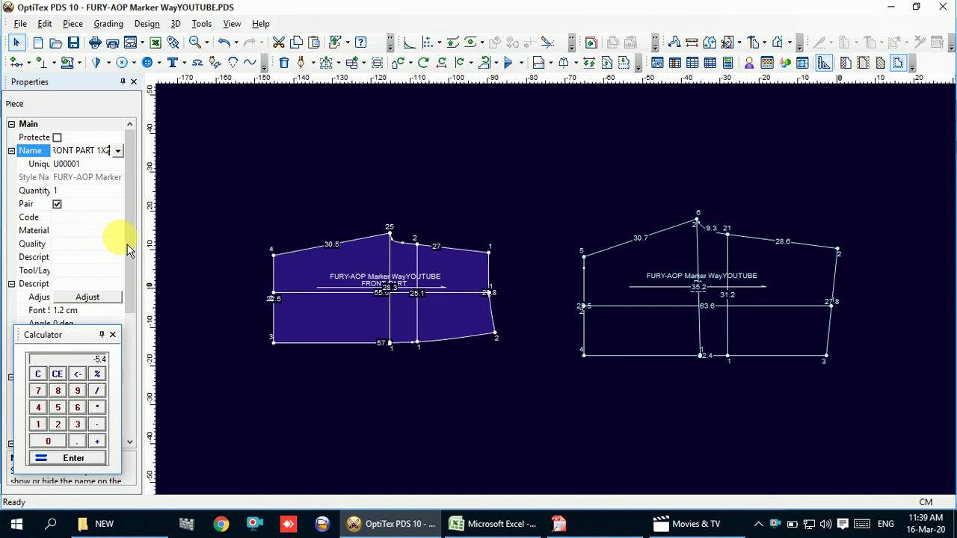
- Name the right piece BACK PART 1X2 and mark it as a pair
{"action": "left_click", "coordinate": [649, 259]}
{"action": "left_click", "coordinate": [75, 150]}
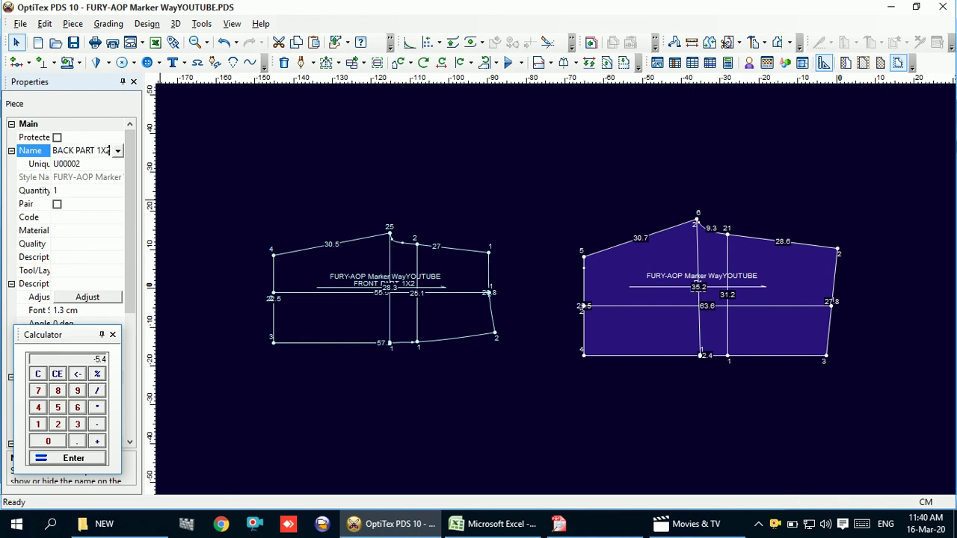
{"action": "left_click", "coordinate": [56, 204]}
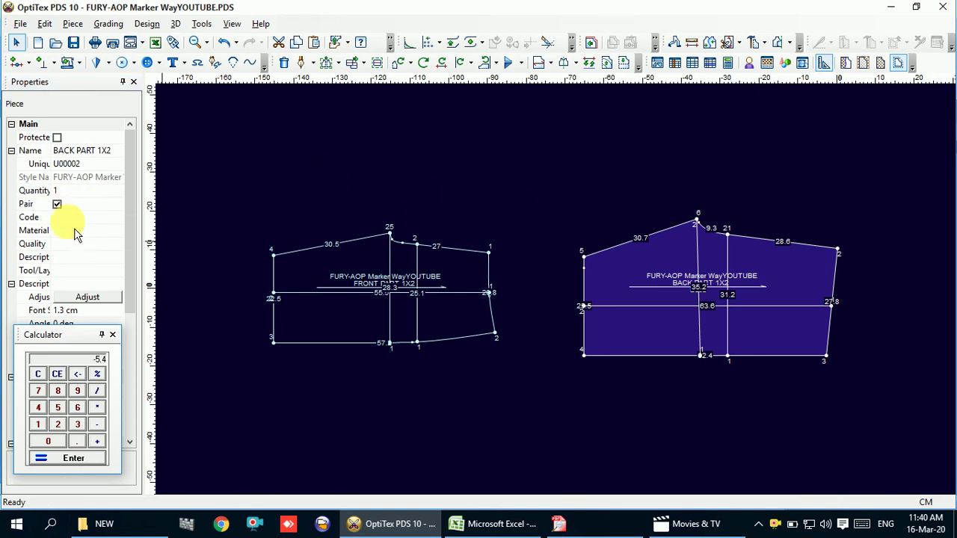
{"action": "left_click", "coordinate": [78, 231]}
- Choose SHELL as the material for the back piece, then for the front piece
{"action": "left_click", "coordinate": [118, 231]}
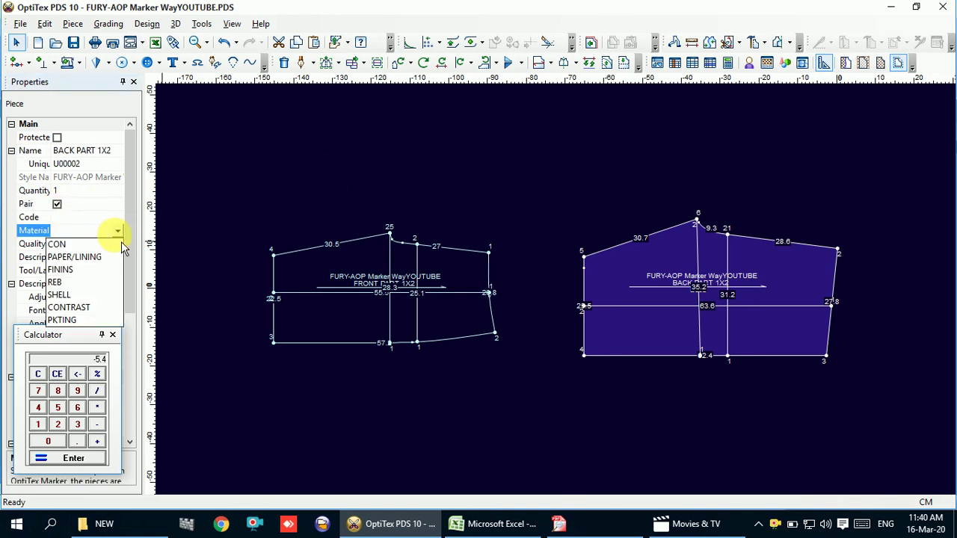
{"action": "left_click", "coordinate": [83, 295]}
{"action": "left_click", "coordinate": [311, 265]}
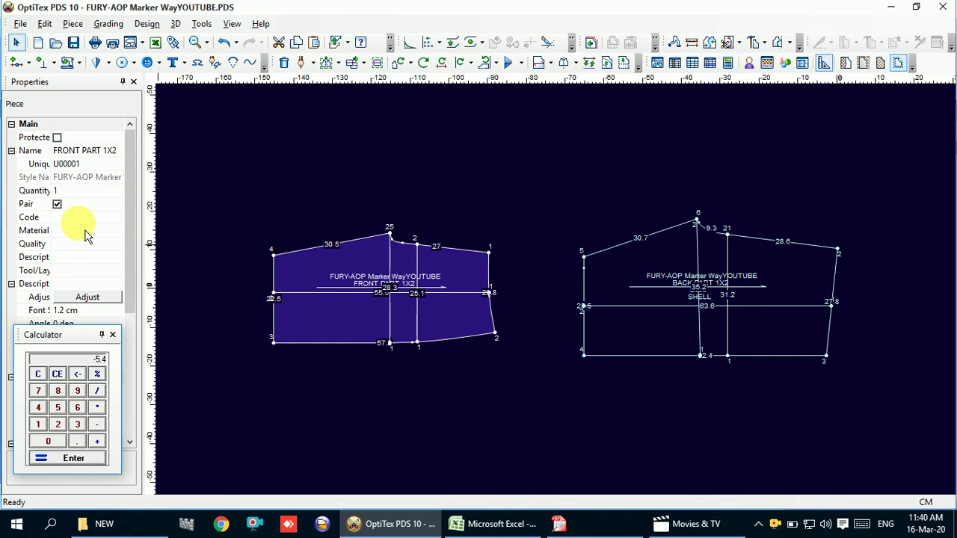
{"action": "left_click", "coordinate": [86, 236]}
{"action": "left_click", "coordinate": [118, 231]}
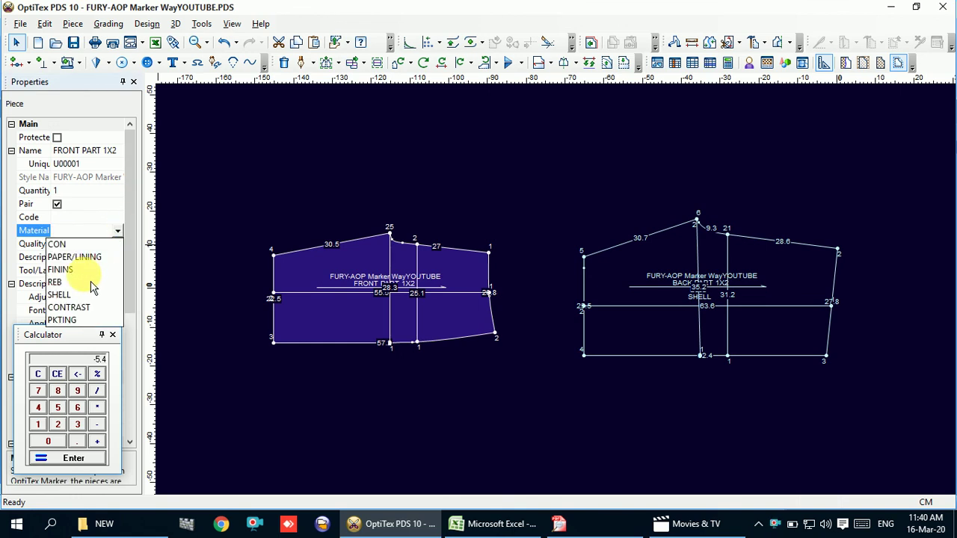
{"action": "left_click", "coordinate": [83, 296]}
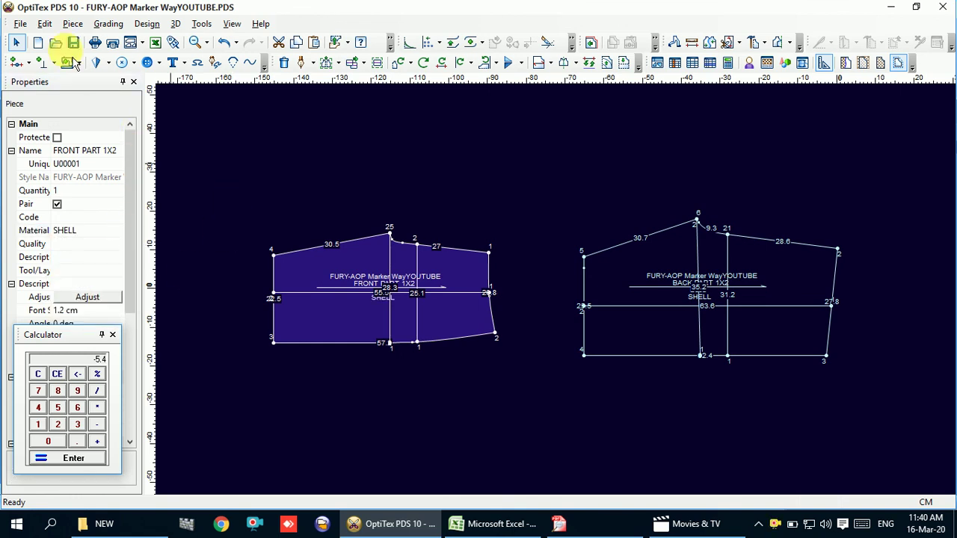
{"action": "left_click", "coordinate": [495, 523]}
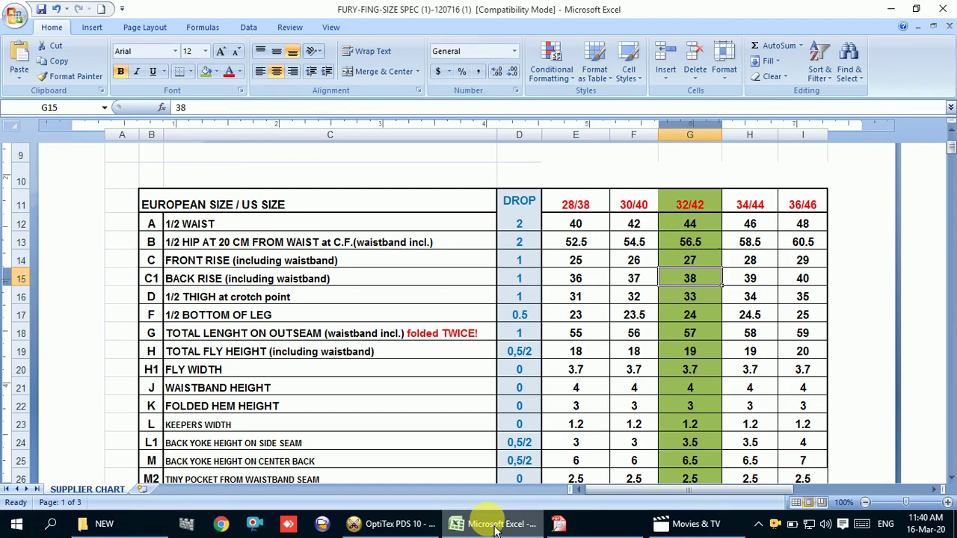
- Copy 32/42 from cell G11 in Excel and paste it over 'Base' in the Sizes dialog
{"action": "left_click", "coordinate": [701, 214]}
{"action": "left_click", "coordinate": [396, 523]}
{"action": "left_click", "coordinate": [108, 24]}
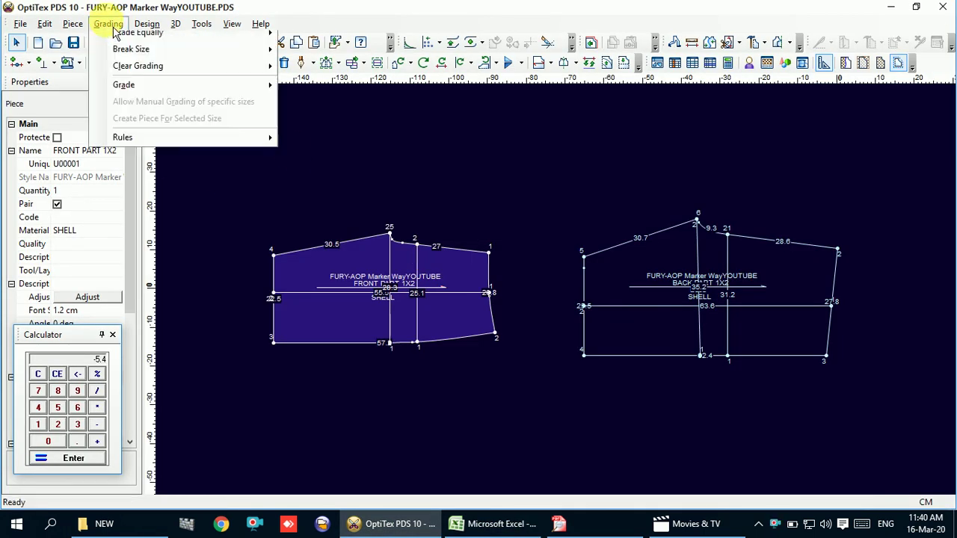
{"action": "left_click", "coordinate": [138, 45]}
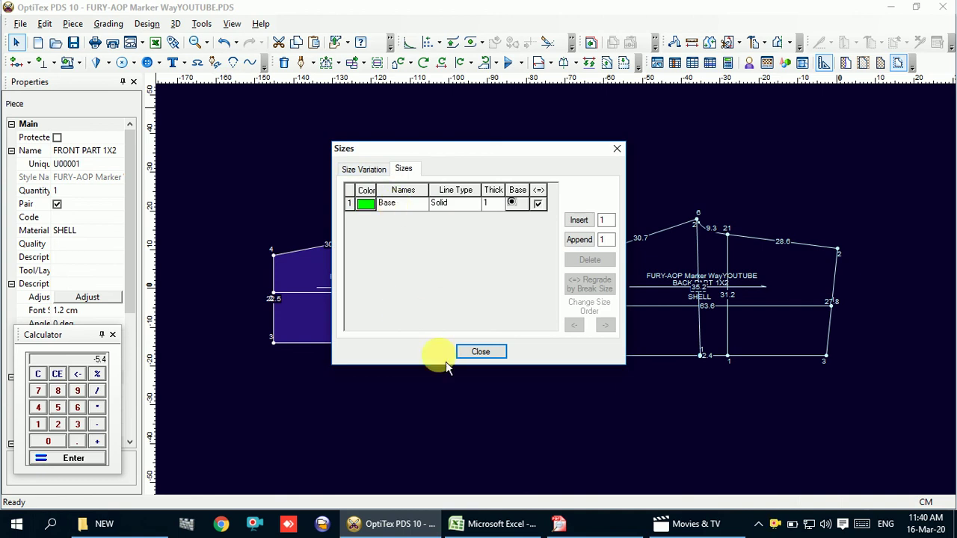
{"action": "left_click", "coordinate": [496, 523]}
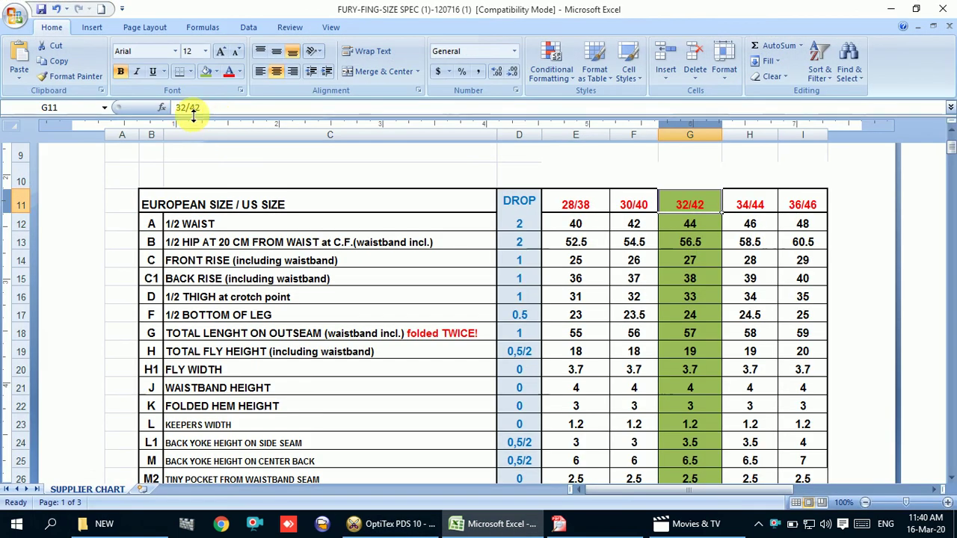
{"action": "left_click_drag", "start_coordinate": [214, 107], "coordinate": [65, 107]}
{"action": "key", "text": "ctrl+c"}
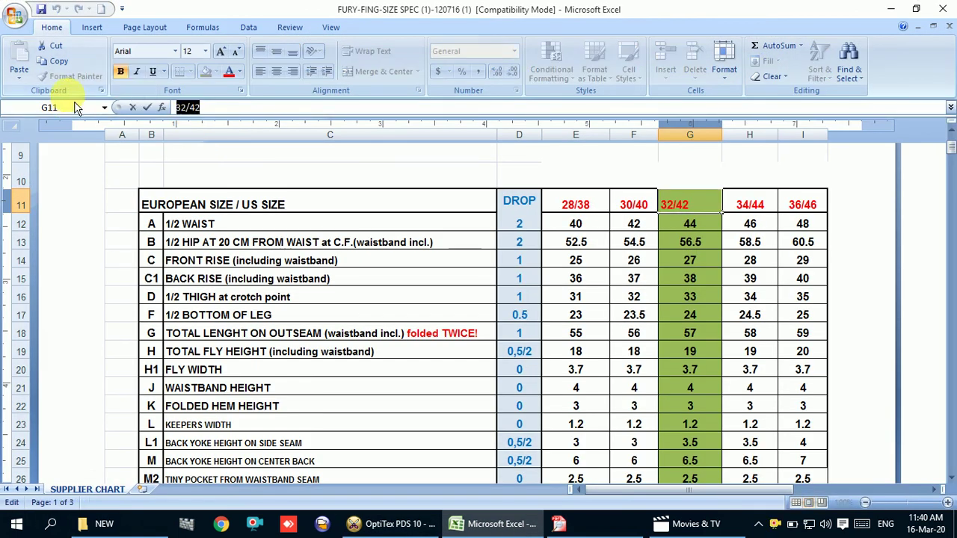
{"action": "left_click", "coordinate": [393, 524]}
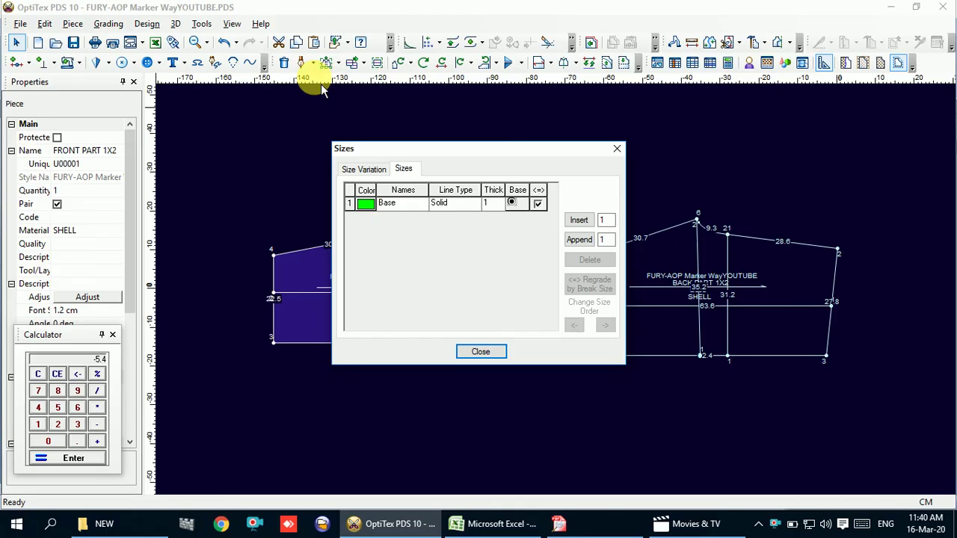
{"action": "key", "text": "ctrl+a"}
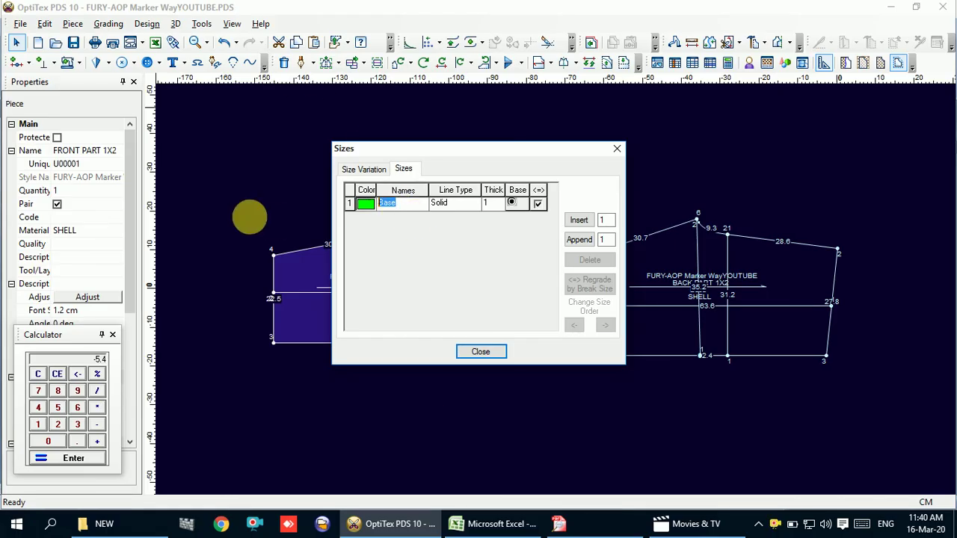
{"action": "key", "text": "ctrl+v"}
{"action": "left_click", "coordinate": [489, 353]}
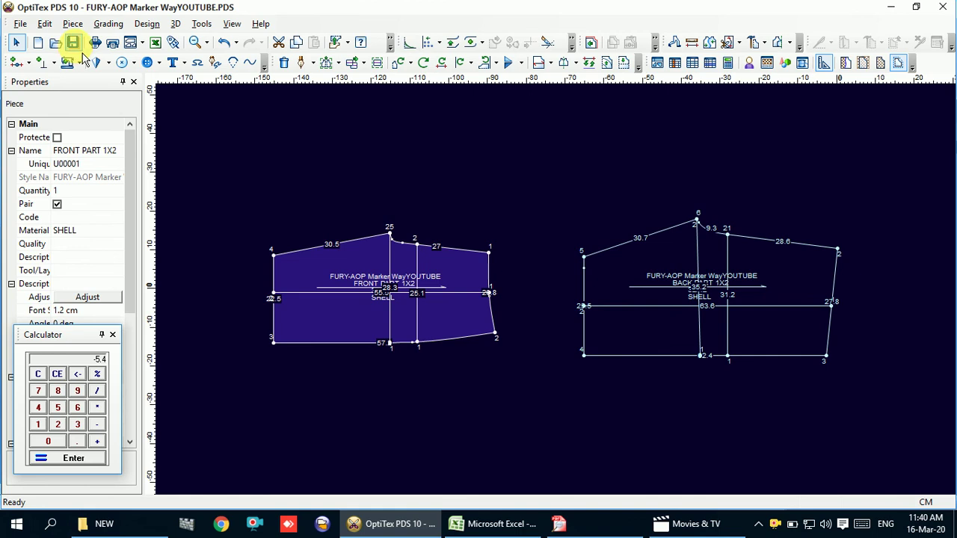
{"action": "scroll", "coordinate": [384, 256], "scroll_direction": "up", "scroll_amount": 3}
{"action": "scroll", "coordinate": [573, 267], "scroll_direction": "up", "scroll_amount": 2}
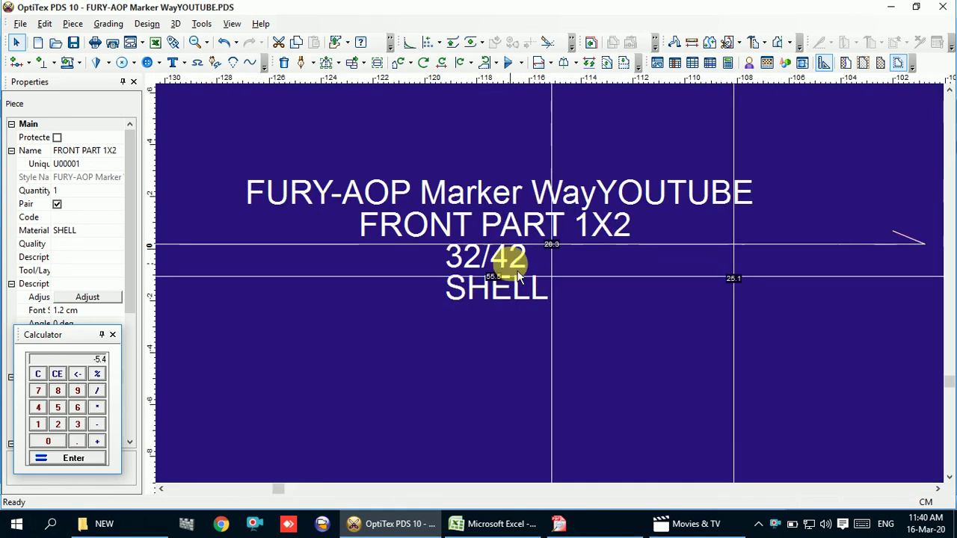
{"action": "scroll", "coordinate": [551, 288], "scroll_direction": "down", "scroll_amount": 3}
{"action": "scroll", "coordinate": [581, 291], "scroll_direction": "down", "scroll_amount": 2}
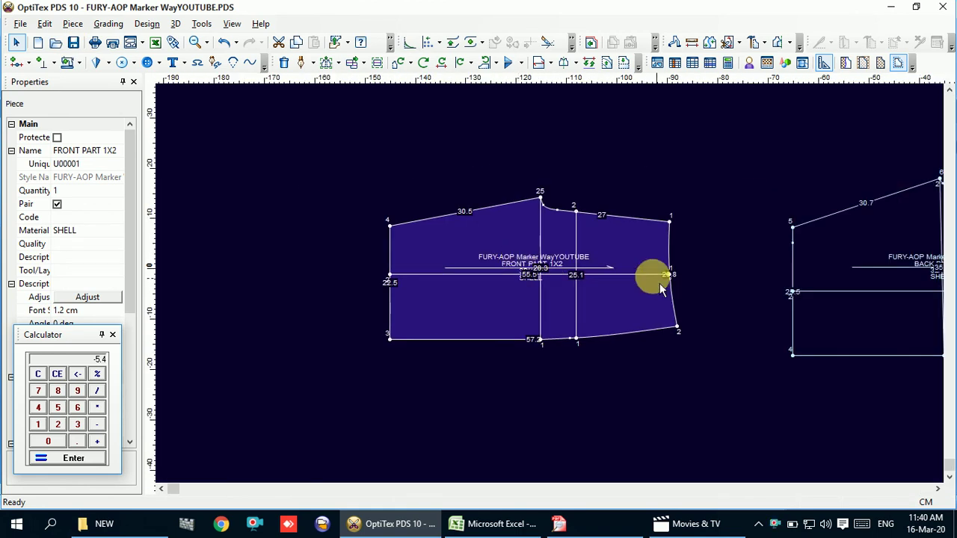
{"action": "scroll", "coordinate": [652, 267], "scroll_direction": "down", "scroll_amount": 1}
{"action": "left_click", "coordinate": [644, 265]}
{"action": "scroll", "coordinate": [552, 282], "scroll_direction": "up", "scroll_amount": 3}
{"action": "scroll", "coordinate": [551, 282], "scroll_direction": "up", "scroll_amount": 2}
{"action": "scroll", "coordinate": [551, 279], "scroll_direction": "down", "scroll_amount": 3}
{"action": "scroll", "coordinate": [563, 275], "scroll_direction": "down", "scroll_amount": 1}
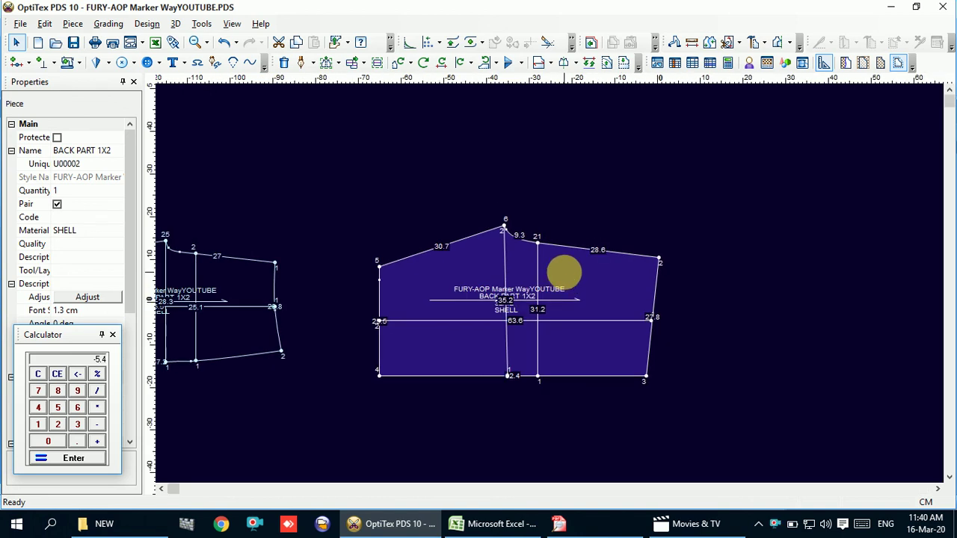
{"action": "scroll", "coordinate": [552, 271], "scroll_direction": "up", "scroll_amount": 3}
{"action": "scroll", "coordinate": [556, 299], "scroll_direction": "down", "scroll_amount": 2}
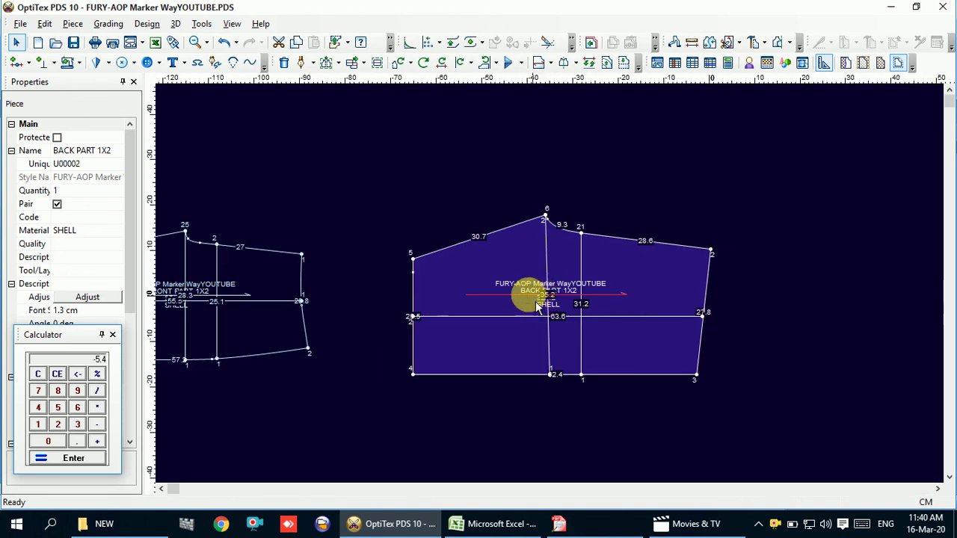
{"action": "scroll", "coordinate": [451, 334], "scroll_direction": "up", "scroll_amount": 2}
{"action": "scroll", "coordinate": [552, 286], "scroll_direction": "up", "scroll_amount": 1}
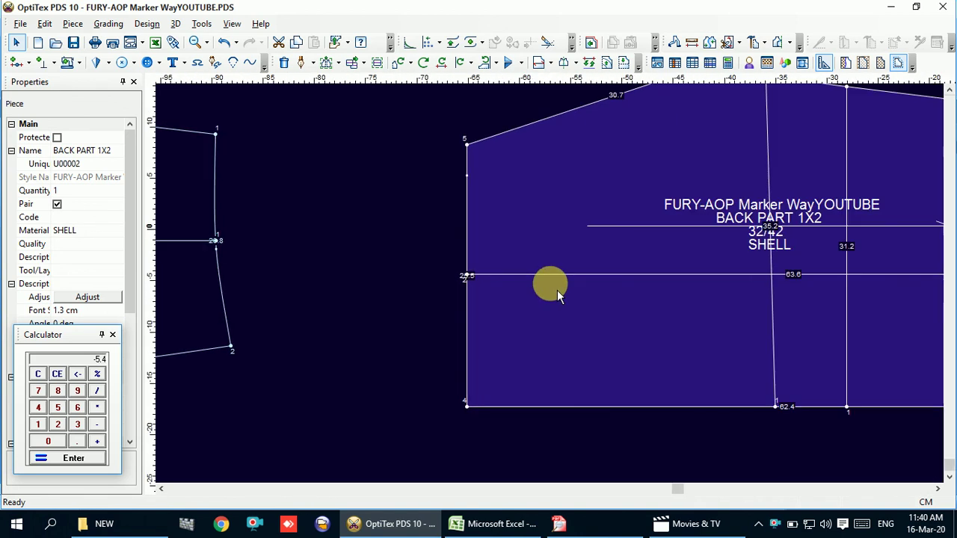
{"action": "scroll", "coordinate": [475, 288], "scroll_direction": "up", "scroll_amount": 2}
{"action": "scroll", "coordinate": [557, 281], "scroll_direction": "up", "scroll_amount": 1}
{"action": "scroll", "coordinate": [560, 290], "scroll_direction": "down", "scroll_amount": 1}
{"action": "scroll", "coordinate": [478, 279], "scroll_direction": "down", "scroll_amount": 3}
{"action": "scroll", "coordinate": [557, 290], "scroll_direction": "up", "scroll_amount": 3}
{"action": "left_click", "coordinate": [617, 318]}
{"action": "scroll", "coordinate": [546, 282], "scroll_direction": "down", "scroll_amount": 1}
{"action": "scroll", "coordinate": [519, 271], "scroll_direction": "down", "scroll_amount": 1}
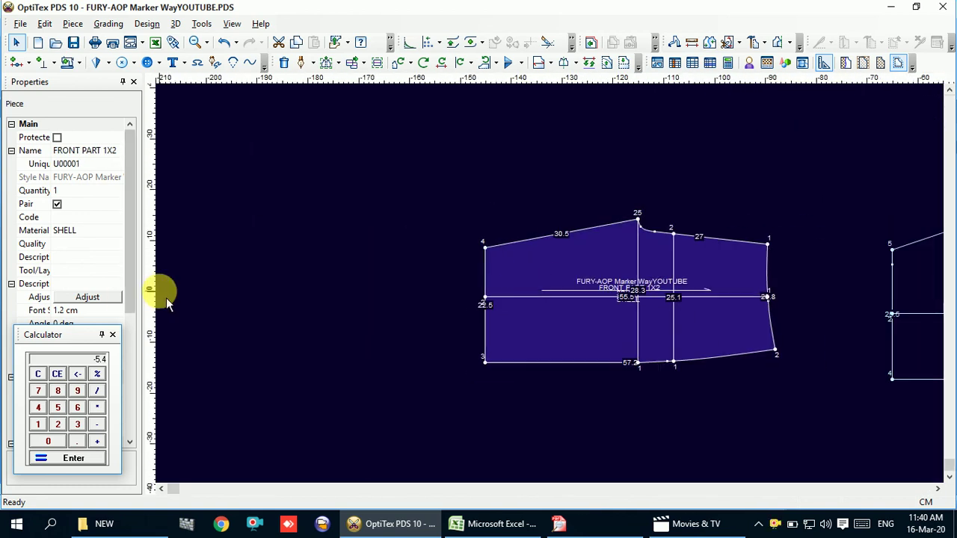
- Place a vertical guide along the front piece's left edge and move an edge point to it
{"action": "left_click_drag", "start_coordinate": [156, 291], "coordinate": [487, 322]}
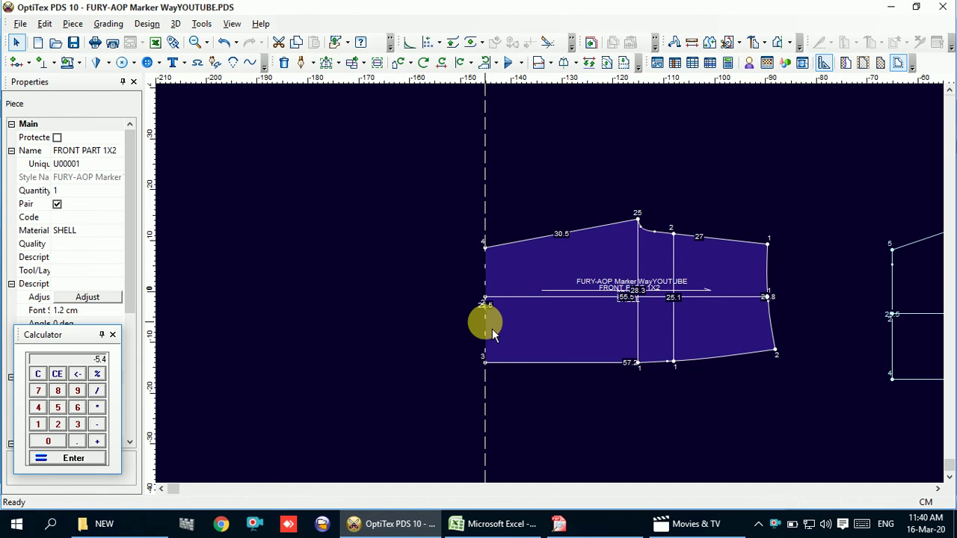
{"action": "left_click", "coordinate": [490, 329]}
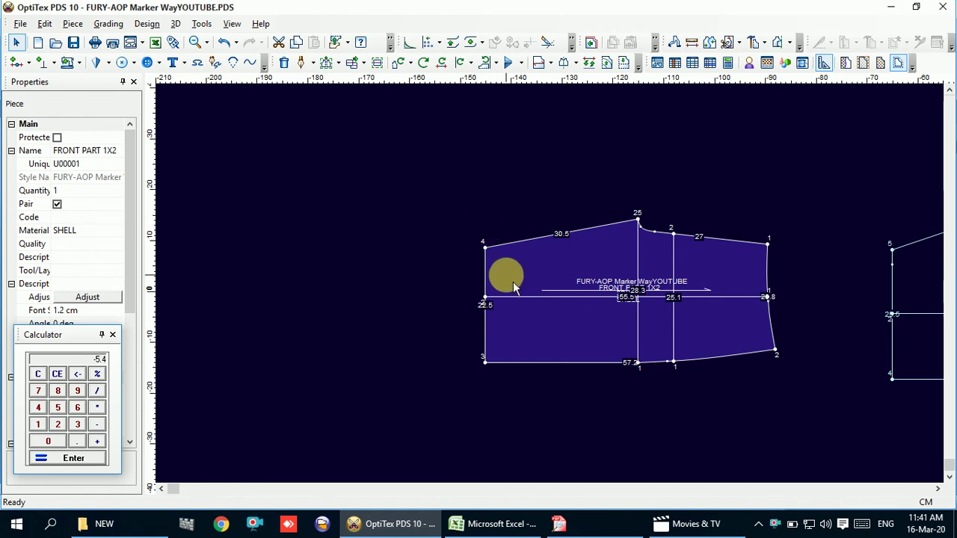
{"action": "key", "text": "m"}
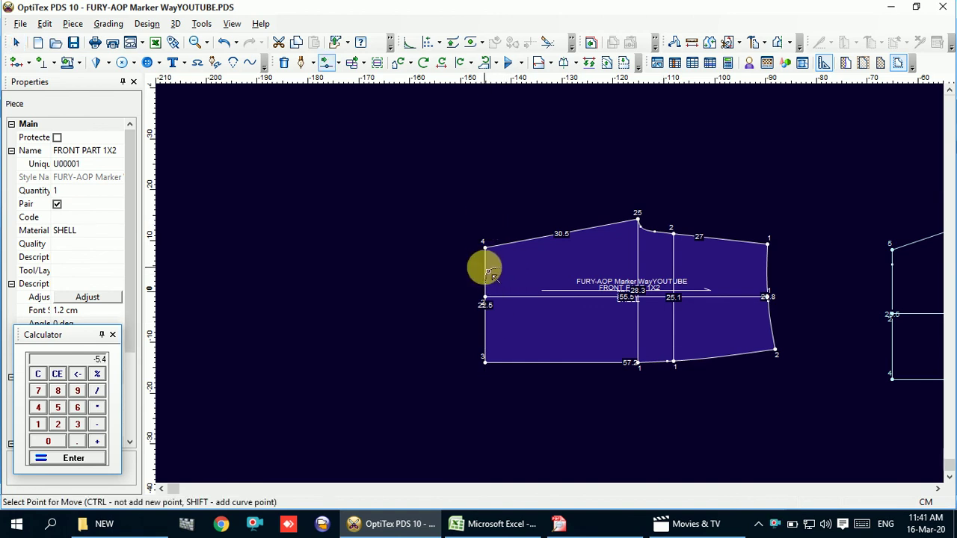
{"action": "left_click", "coordinate": [487, 270]}
{"action": "left_click", "coordinate": [625, 299]}
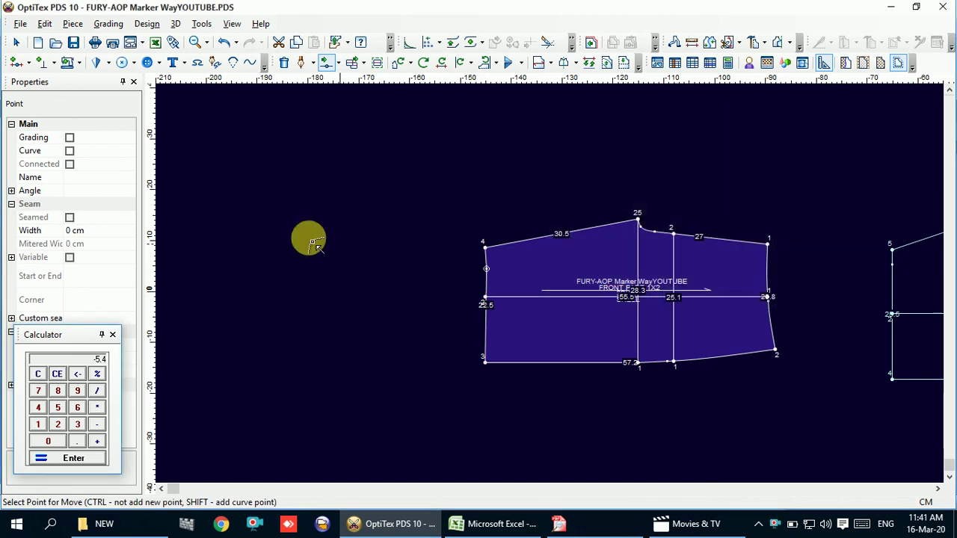
{"action": "left_click", "coordinate": [70, 150]}
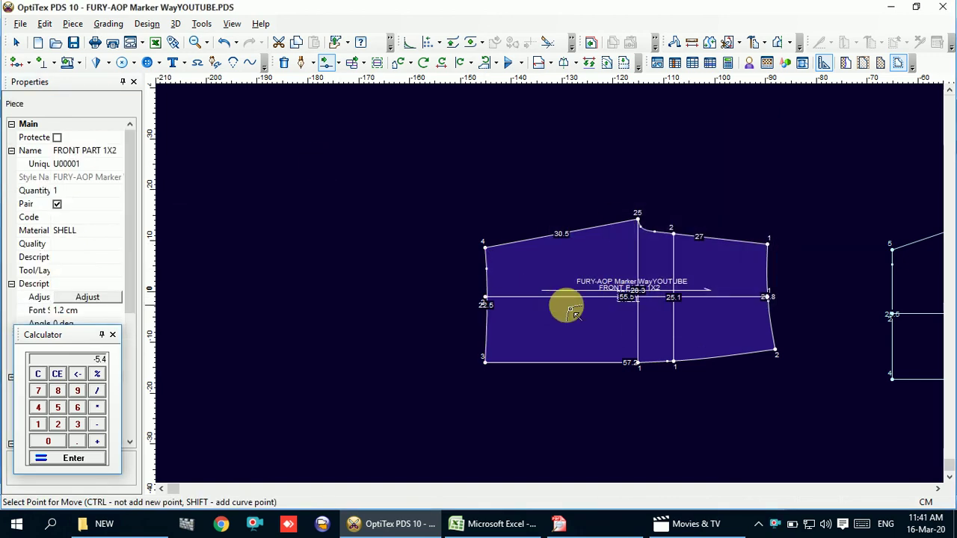
- Reposition the stray point on the front piece's left edge, then return to selection mode
{"action": "scroll", "coordinate": [572, 313], "scroll_direction": "up", "scroll_amount": 2}
{"action": "scroll", "coordinate": [498, 304], "scroll_direction": "down", "scroll_amount": 1}
{"action": "scroll", "coordinate": [545, 280], "scroll_direction": "down", "scroll_amount": 1}
{"action": "scroll", "coordinate": [540, 286], "scroll_direction": "up", "scroll_amount": 1}
{"action": "scroll", "coordinate": [550, 282], "scroll_direction": "up", "scroll_amount": 1}
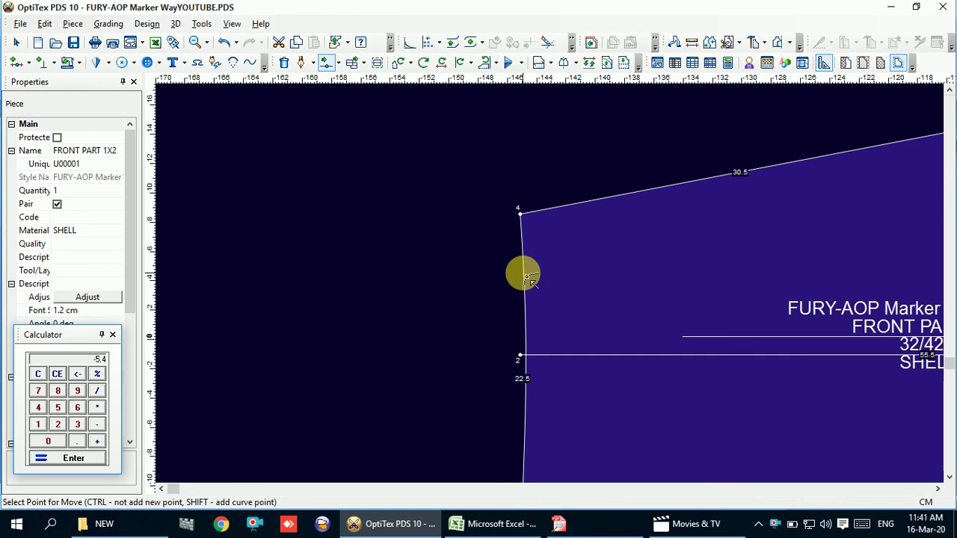
{"action": "left_click", "coordinate": [528, 278]}
{"action": "left_click", "coordinate": [521, 274]}
{"action": "left_click", "coordinate": [637, 301]}
{"action": "scroll", "coordinate": [551, 284], "scroll_direction": "down", "scroll_amount": 1}
{"action": "scroll", "coordinate": [441, 224], "scroll_direction": "down", "scroll_amount": 1}
{"action": "right_click", "coordinate": [417, 201]}
{"action": "left_click", "coordinate": [452, 211]}
- Trim the front piece's horizontal internal line back to its left outline
{"action": "scroll", "coordinate": [549, 284], "scroll_direction": "up", "scroll_amount": 1}
{"action": "scroll", "coordinate": [535, 281], "scroll_direction": "up", "scroll_amount": 1}
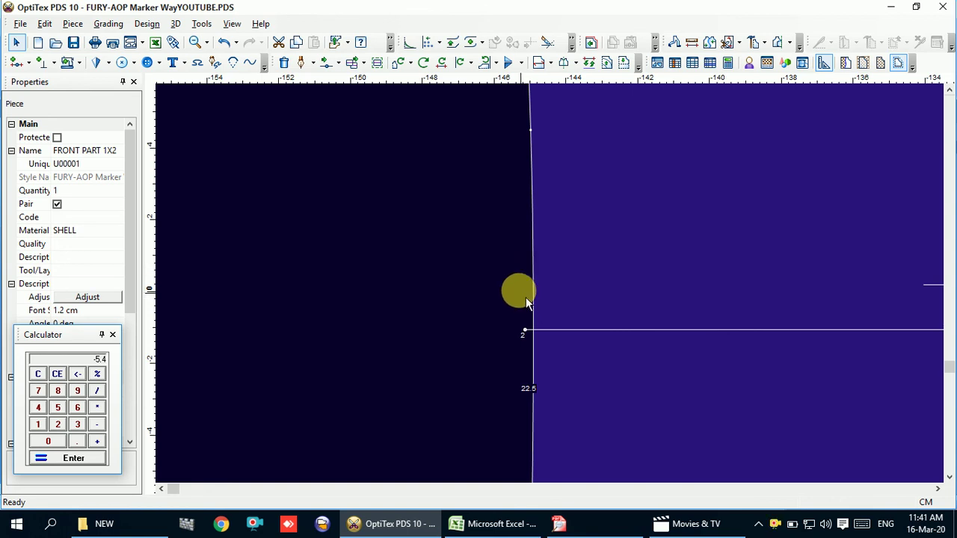
{"action": "left_click", "coordinate": [548, 41]}
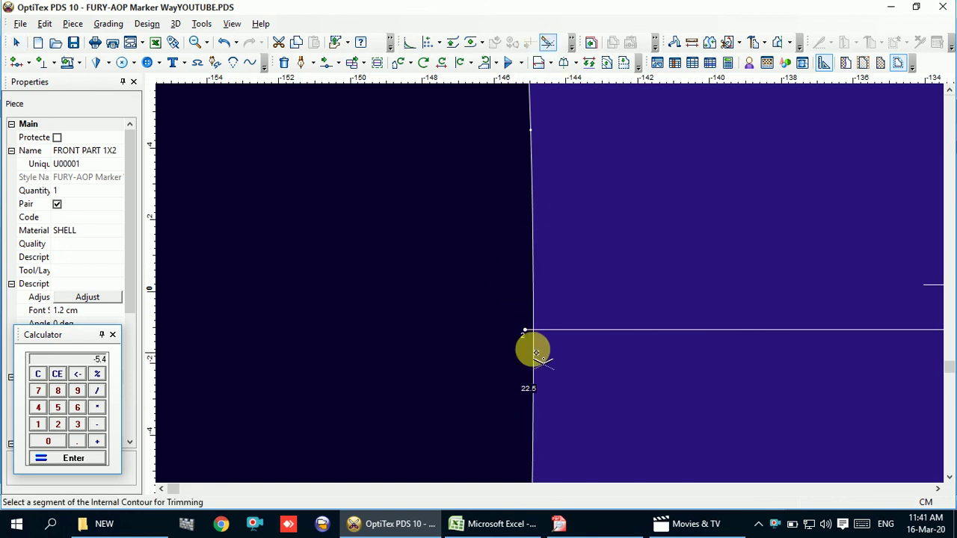
{"action": "left_click", "coordinate": [523, 331]}
{"action": "right_click", "coordinate": [365, 229]}
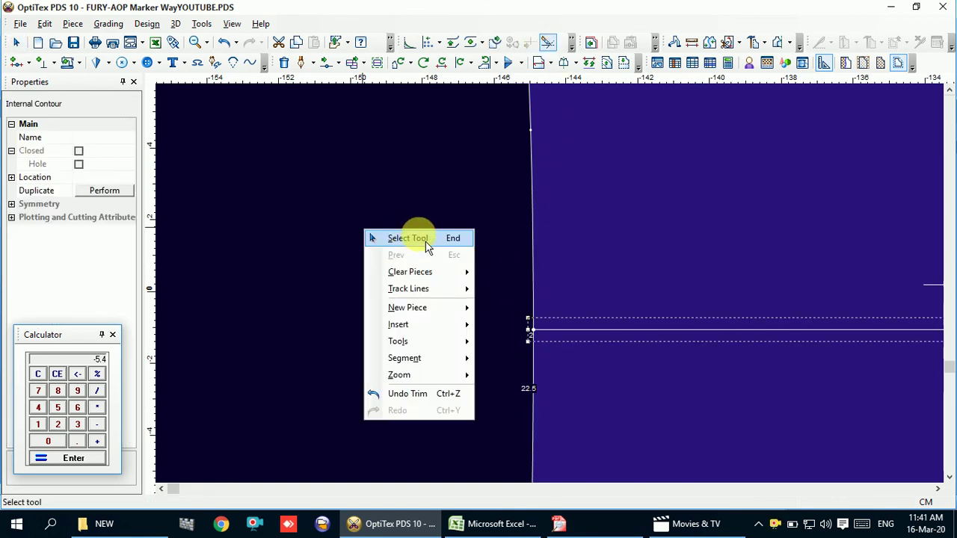
{"action": "left_click", "coordinate": [427, 239]}
{"action": "scroll", "coordinate": [556, 278], "scroll_direction": "down", "scroll_amount": 5}
{"action": "scroll", "coordinate": [546, 274], "scroll_direction": "down", "scroll_amount": 1}
{"action": "scroll", "coordinate": [576, 303], "scroll_direction": "up", "scroll_amount": 2}
{"action": "scroll", "coordinate": [758, 325], "scroll_direction": "down", "scroll_amount": 3}
- Select the back trouser piece and pick the stray point on its left edge
{"action": "left_click", "coordinate": [667, 256]}
{"action": "scroll", "coordinate": [551, 278], "scroll_direction": "up", "scroll_amount": 3}
{"action": "left_click", "coordinate": [431, 294]}
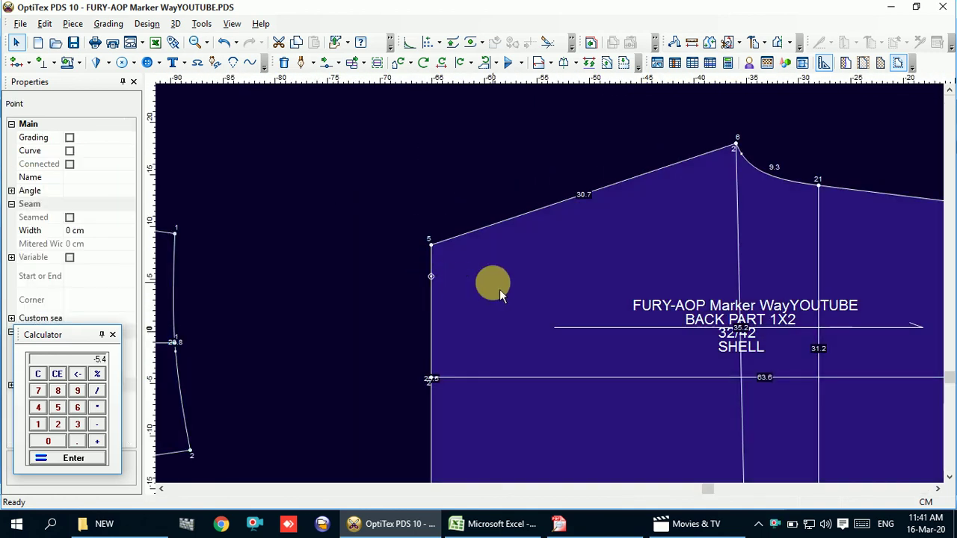
- Delete the extra point below corner 5 on BACK PART 1X2's left edge
{"action": "key", "text": "Delete"}
{"action": "left_click", "coordinate": [431, 277]}
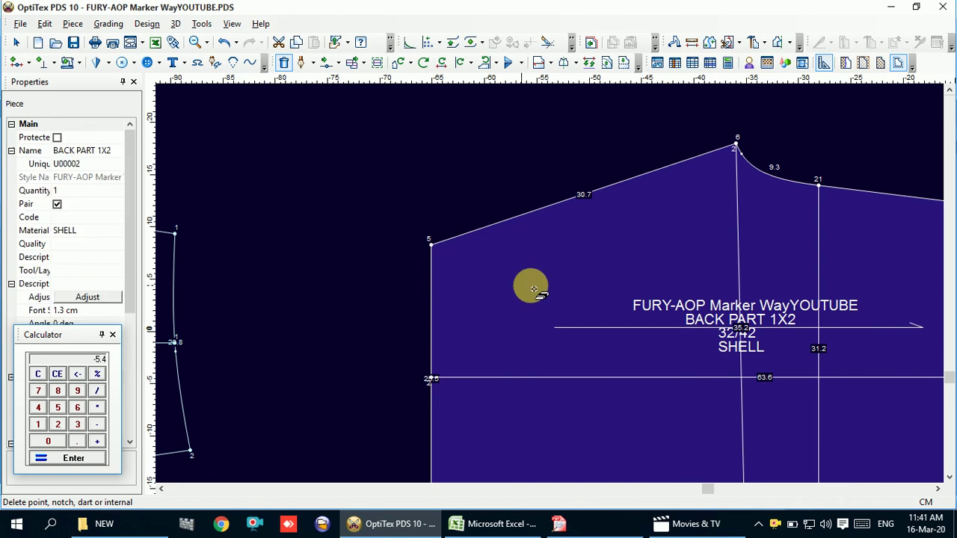
{"action": "scroll", "coordinate": [576, 283], "scroll_direction": "down", "scroll_amount": 2}
{"action": "scroll", "coordinate": [551, 282], "scroll_direction": "up", "scroll_amount": 2}
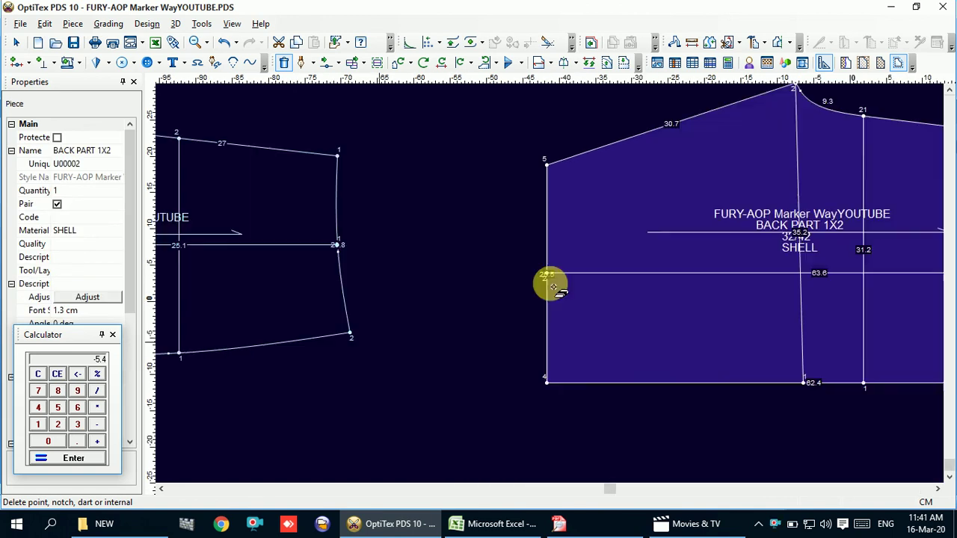
{"action": "scroll", "coordinate": [552, 284], "scroll_direction": "up", "scroll_amount": 2}
{"action": "scroll", "coordinate": [551, 284], "scroll_direction": "down", "scroll_amount": 2}
{"action": "scroll", "coordinate": [549, 284], "scroll_direction": "down", "scroll_amount": 1}
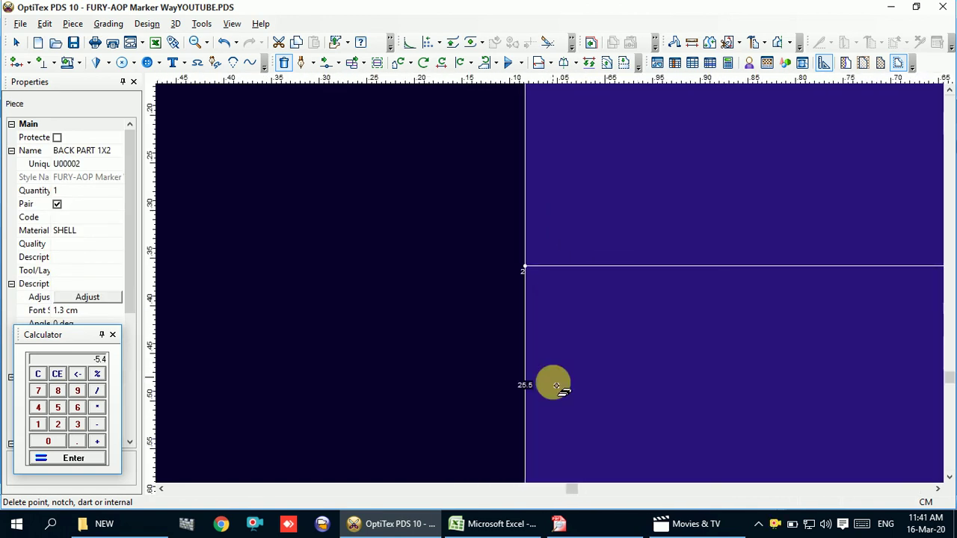
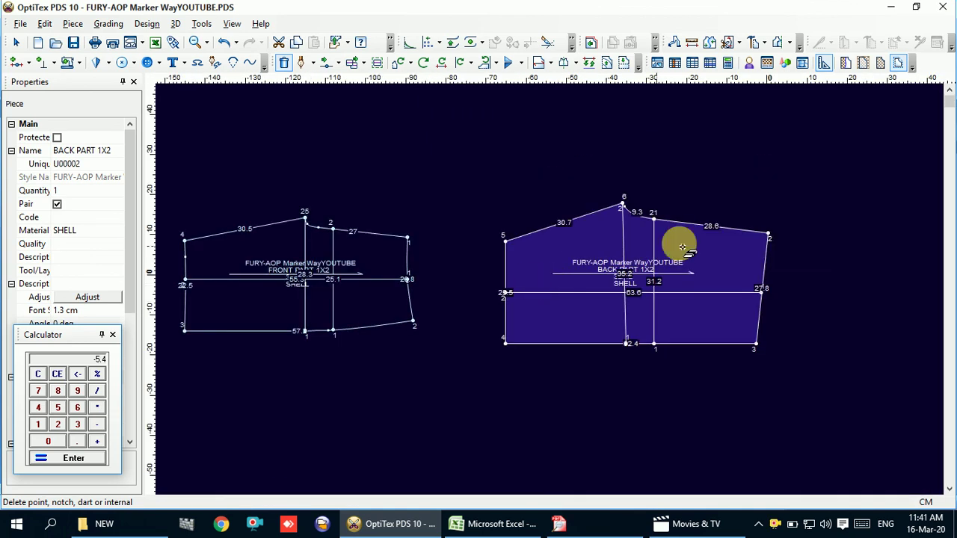
- Switch to the Select Tool and zoom in on the back piece's bottom edge
{"action": "right_click", "coordinate": [676, 183]}
{"action": "left_click", "coordinate": [712, 189]}
{"action": "scroll", "coordinate": [551, 282], "scroll_direction": "up", "scroll_amount": 2}
{"action": "scroll", "coordinate": [553, 284], "scroll_direction": "up", "scroll_amount": 1}
{"action": "scroll", "coordinate": [557, 292], "scroll_direction": "up", "scroll_amount": 2}
- Zoom back out and box-select both FRONT PART 1X2 and BACK PART 1X2 pieces
{"action": "scroll", "coordinate": [557, 295], "scroll_direction": "down", "scroll_amount": 1}
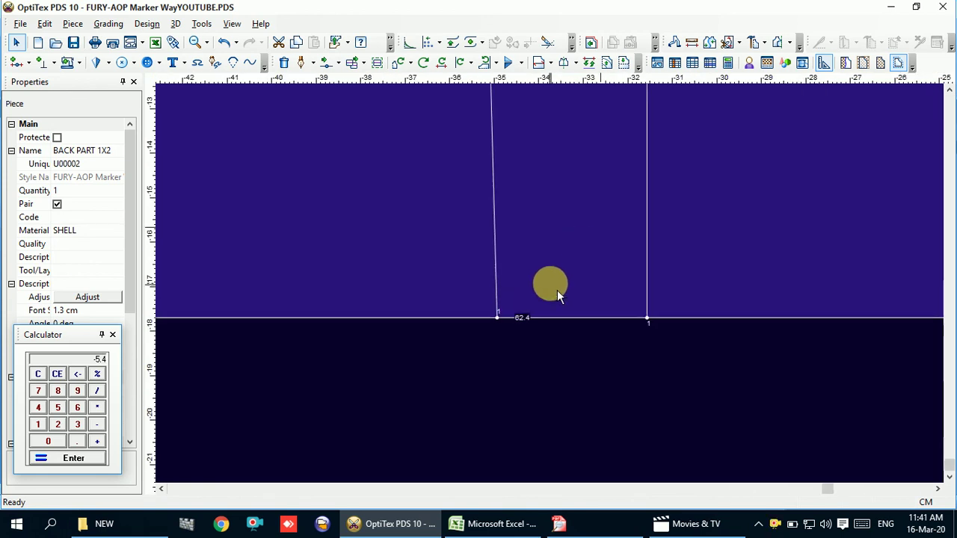
{"action": "scroll", "coordinate": [557, 295], "scroll_direction": "down", "scroll_amount": 1}
{"action": "scroll", "coordinate": [557, 295], "scroll_direction": "down", "scroll_amount": 2}
{"action": "scroll", "coordinate": [427, 278], "scroll_direction": "down", "scroll_amount": 1}
{"action": "left_click_drag", "start_coordinate": [297, 171], "coordinate": [949, 424]}
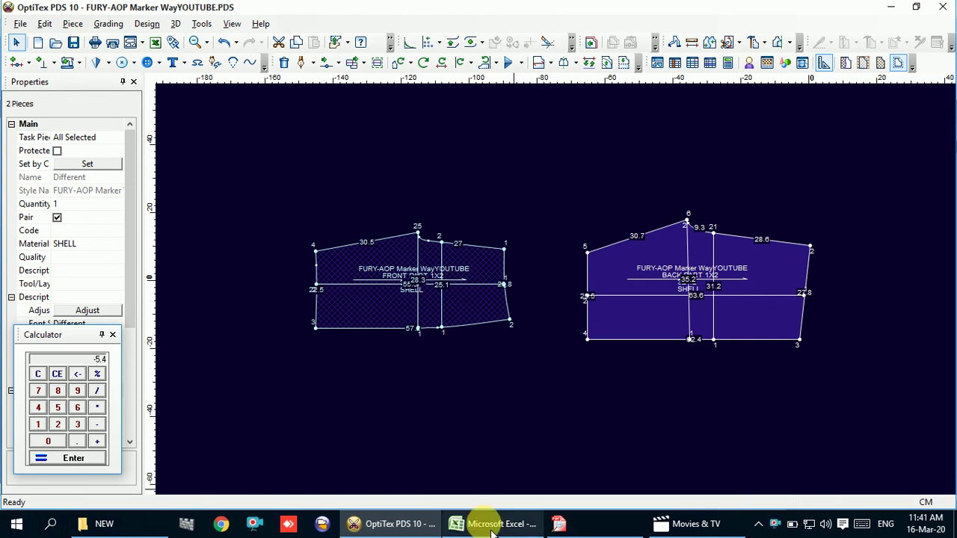
- Compare against the jeans front-and-back sketch in the tech pack PDF, then minimize it
{"action": "mouse_move", "coordinate": [558, 523]}
{"action": "left_click", "coordinate": [568, 467]}
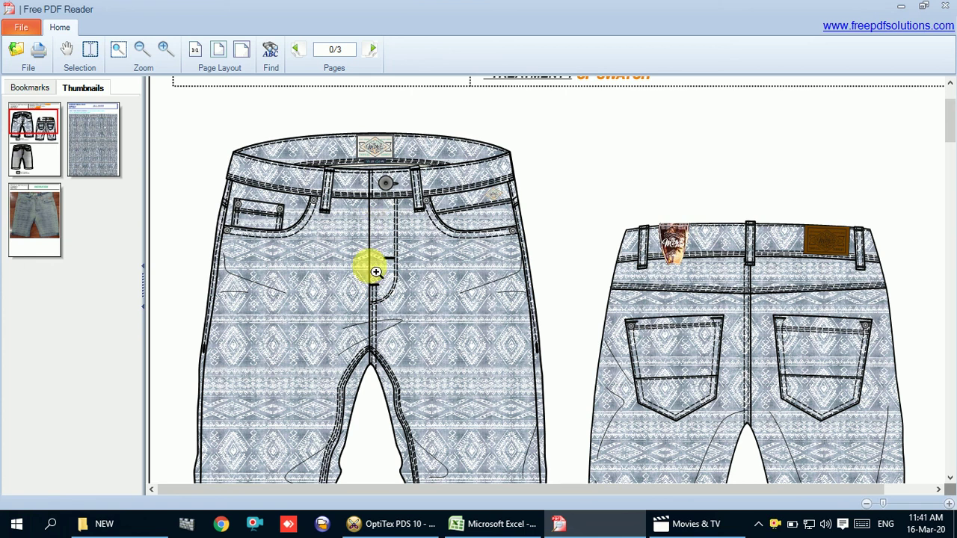
{"action": "left_click", "coordinate": [901, 6]}
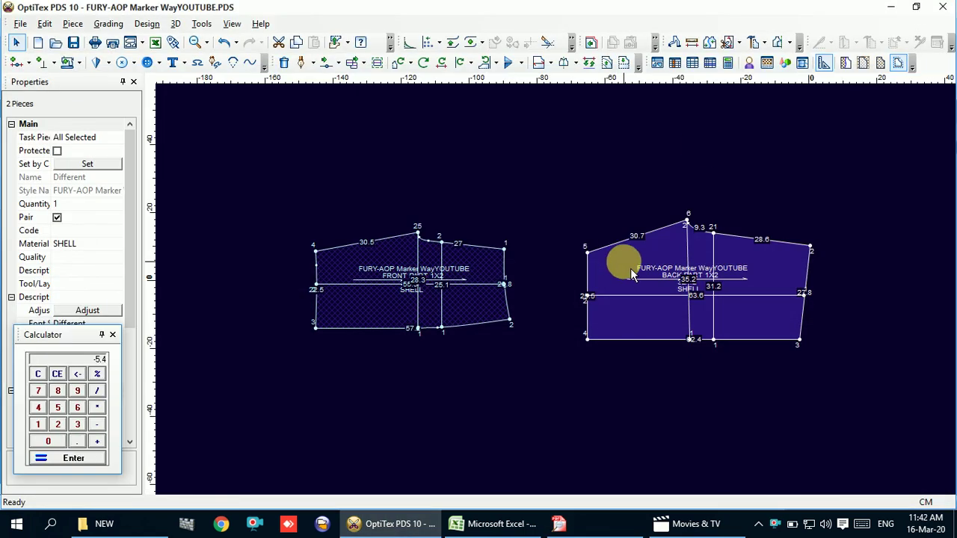
- Select FRONT PART 1X2, then BACK PART 1X2, then FRONT PART 1X2 again
{"action": "left_click", "coordinate": [487, 265]}
{"action": "left_click", "coordinate": [679, 283]}
{"action": "left_click", "coordinate": [479, 266]}
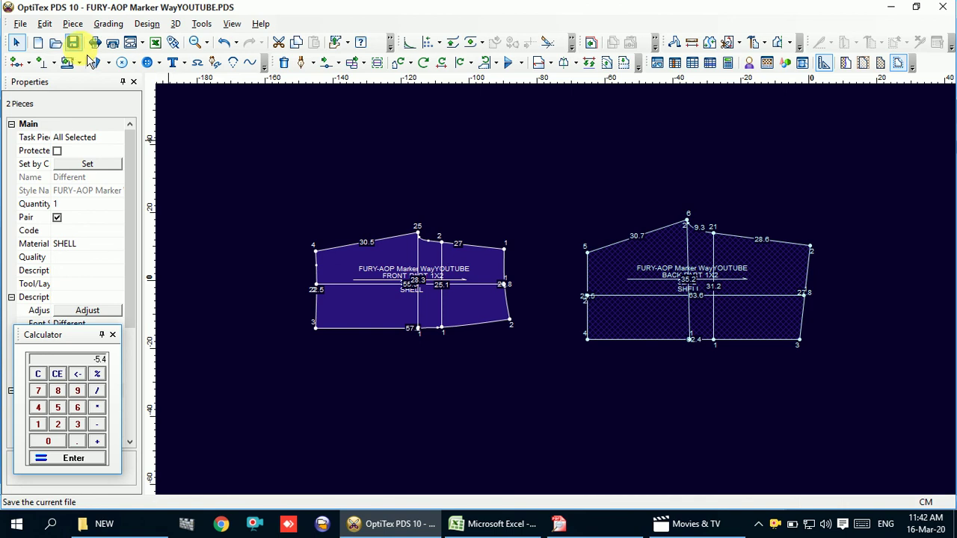